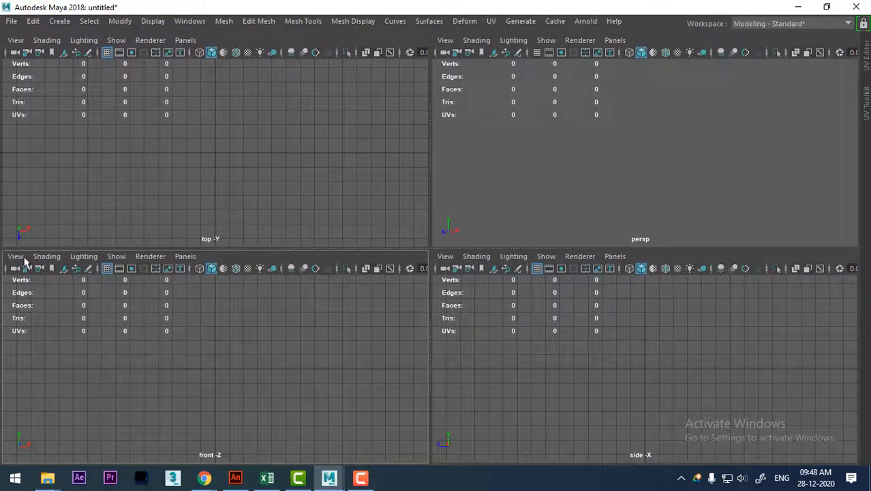
Import woman-foot-3d-model-low-poly-obj-fbx-stl-blend.jpg from the foot folder as an image plane in the front view.
left_click(15, 256)
mouse_move(95, 451)
left_click(259, 462)
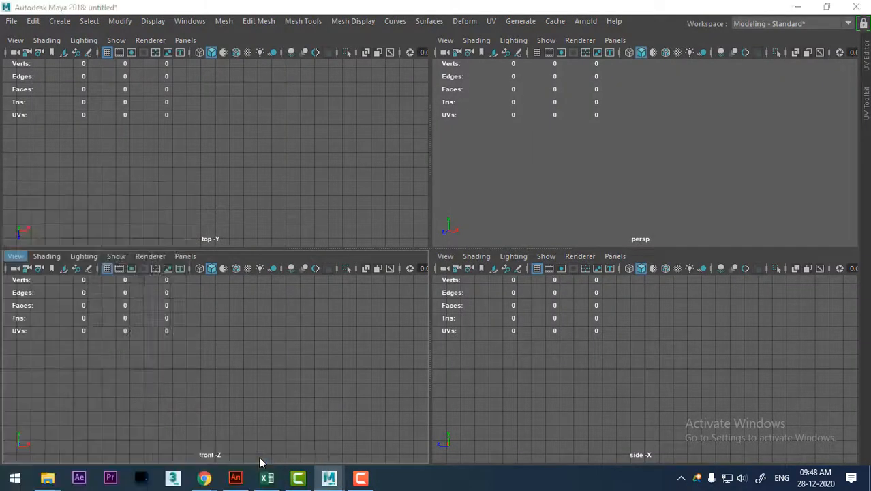
type("E:\\Shavikant Batches\\MWF\\2_MAYA 9.30 TO 10.30 MWF\\class 29 character modeling\\foot")
key("Return")
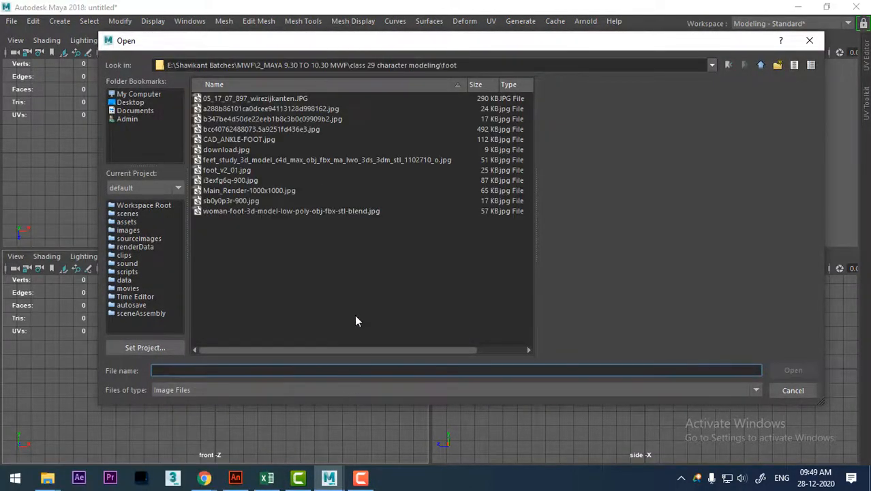
left_click(249, 212)
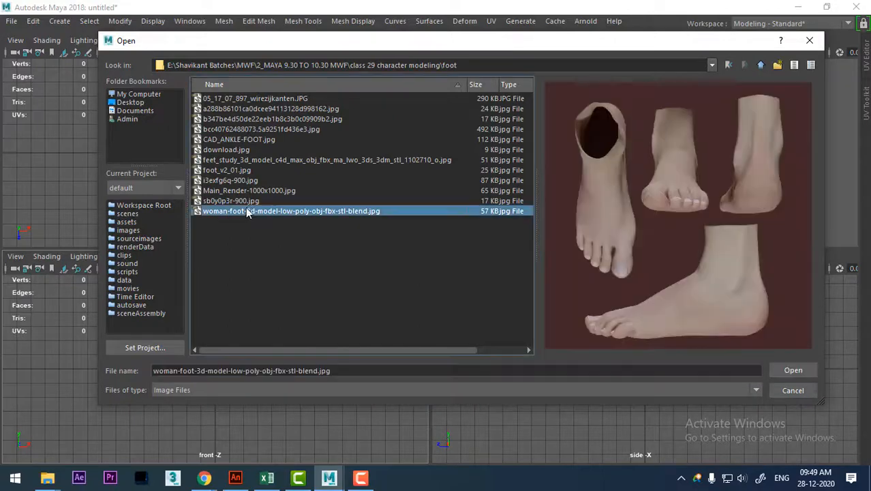
left_click(795, 370)
Frame the side profile of the foot in the front view and enlarge the front and side viewports.
right_click_drag(302, 355, 315, 399, "alt")
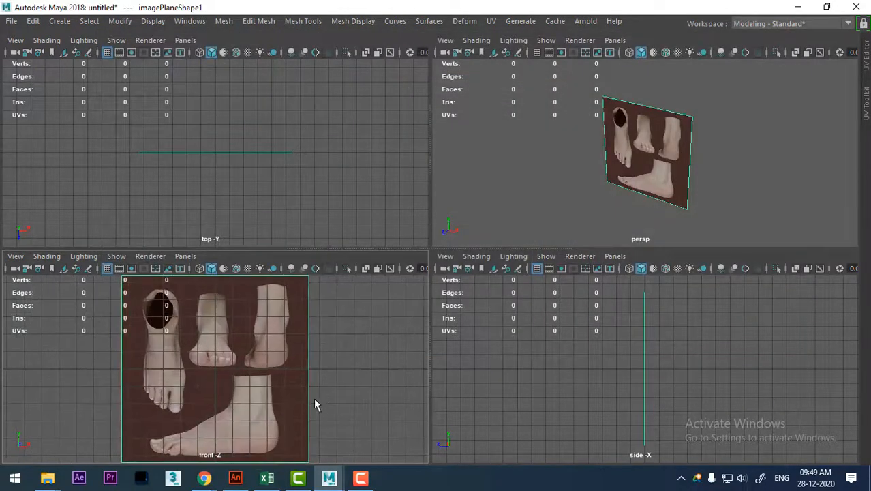
middle_click_drag(315, 400, 316, 368, "alt")
right_click_drag(317, 368, 319, 397, "alt")
middle_click_drag(319, 397, 329, 343, "alt")
right_click_drag(329, 343, 329, 396, "alt")
middle_click_drag(330, 402, 321, 428, "alt")
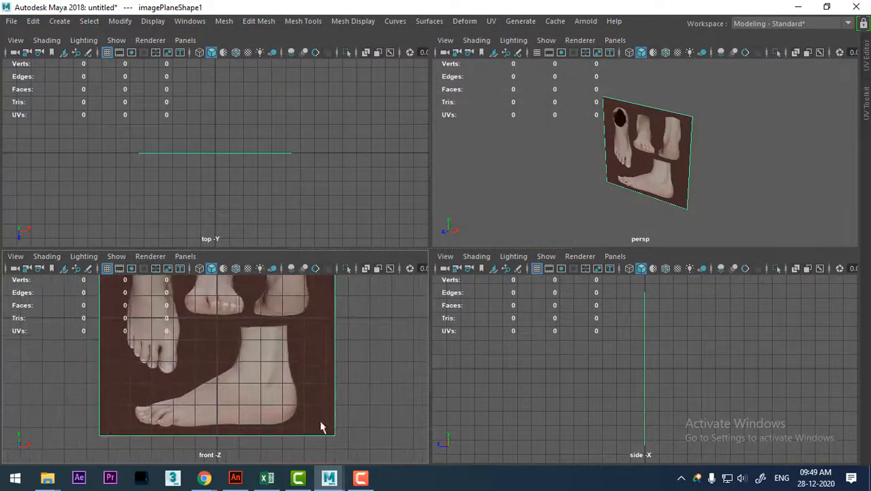
left_click_drag(442, 249, 443, 203)
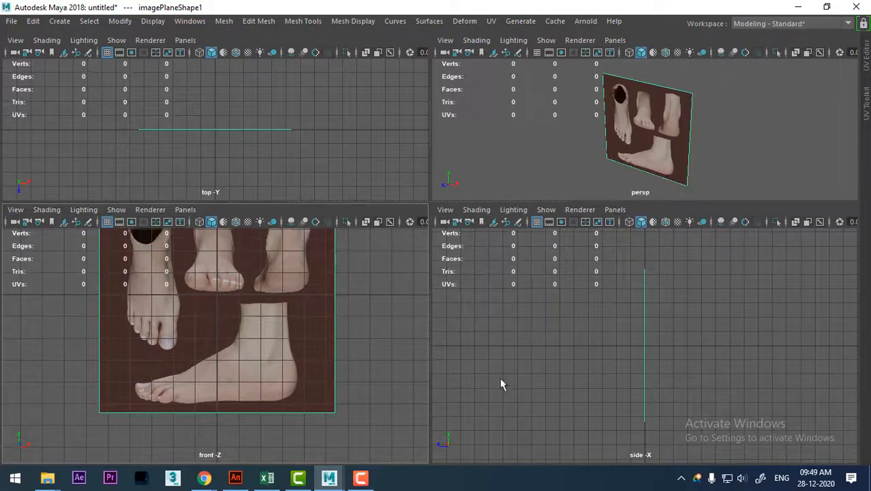
Import woman-foot-3d-model-low-poly-obj-fbx-stl-blend.jpg from the foot folder as an image plane in the side view.
left_click(445, 209)
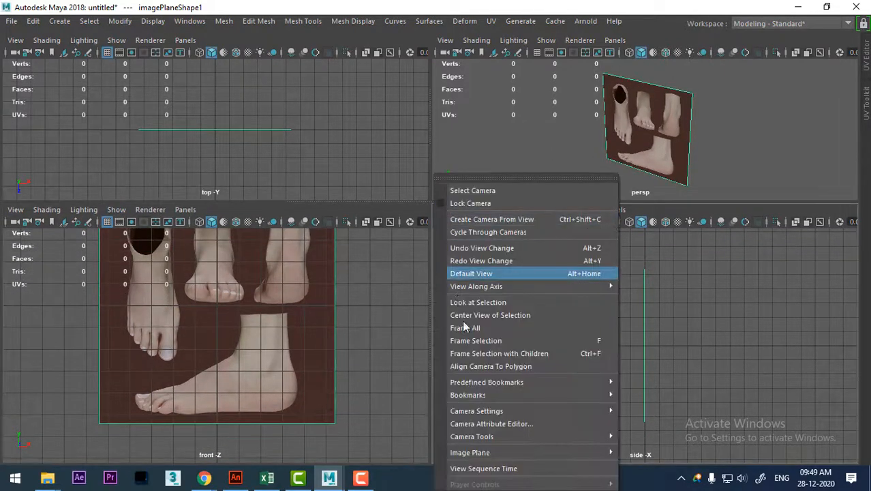
mouse_move(536, 436)
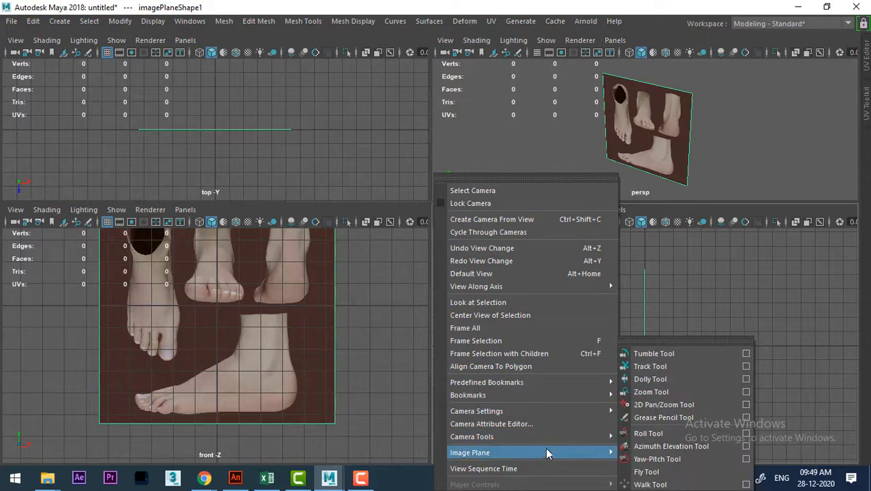
mouse_move(559, 453)
left_click(662, 461)
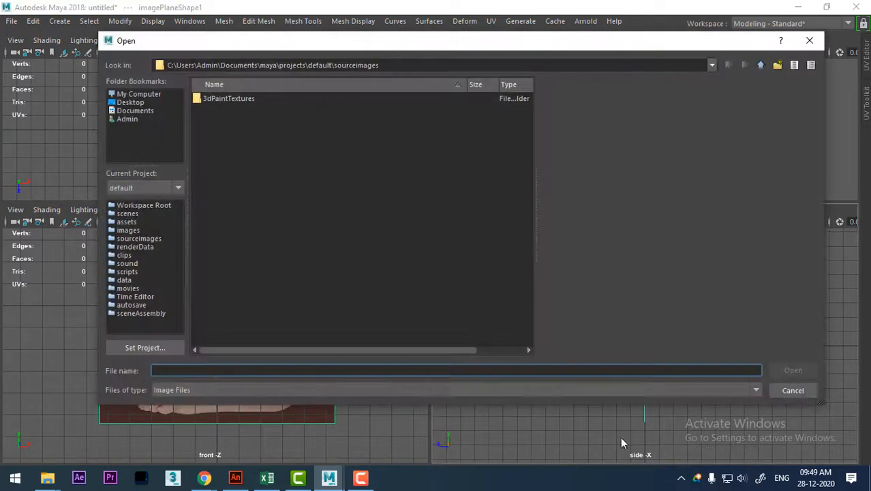
type("E:\\Shavikant Batches\\MWF\\2_MAYA 9.30 TO 10.30 MWF\\class 29 character modeling\\foot")
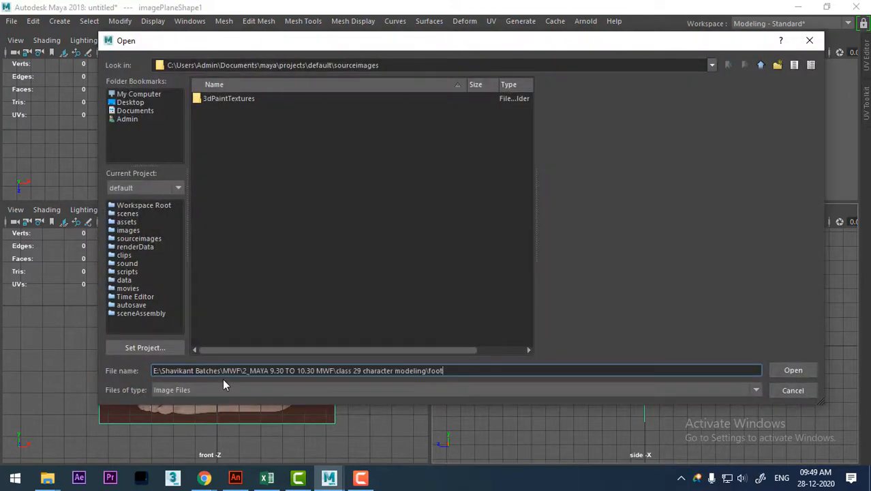
key("Return")
left_click(256, 212)
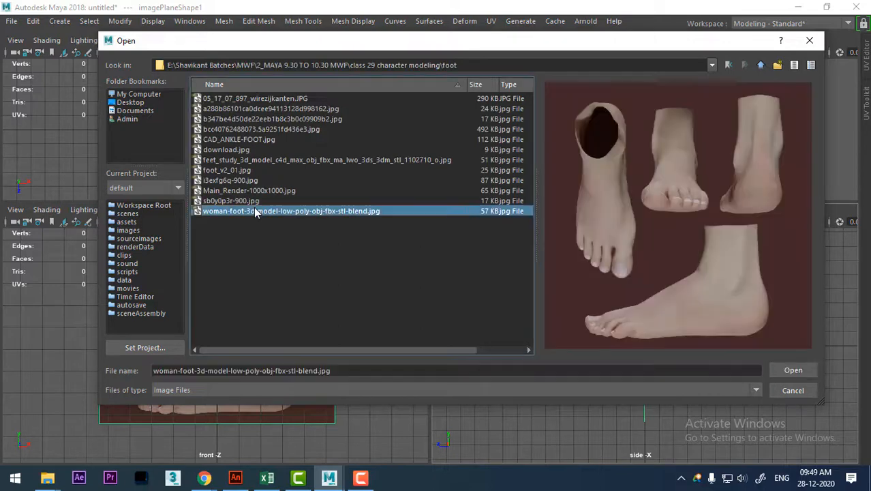
left_click(800, 368)
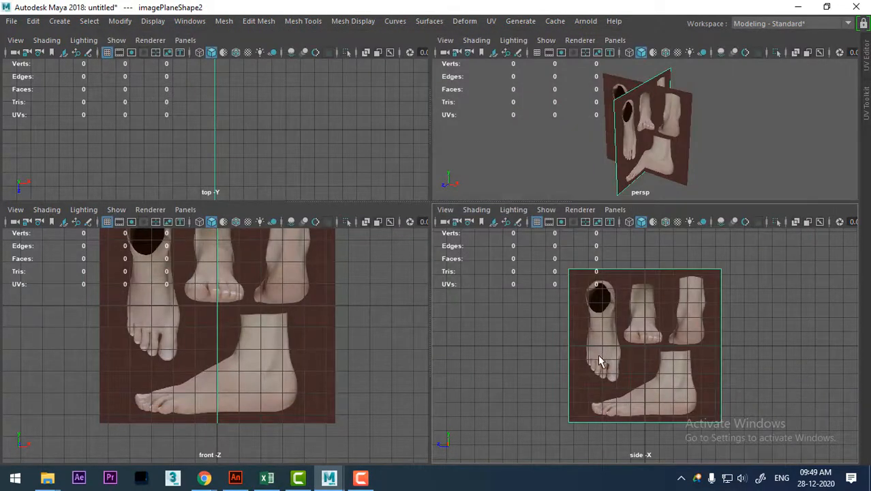
Create a polygon cube at the origin and activate the Move tool.
left_click(324, 339)
middle_click_drag(329, 370, 319, 335, "alt")
right_click_drag(319, 336, 380, 336, "alt")
left_click(381, 335)
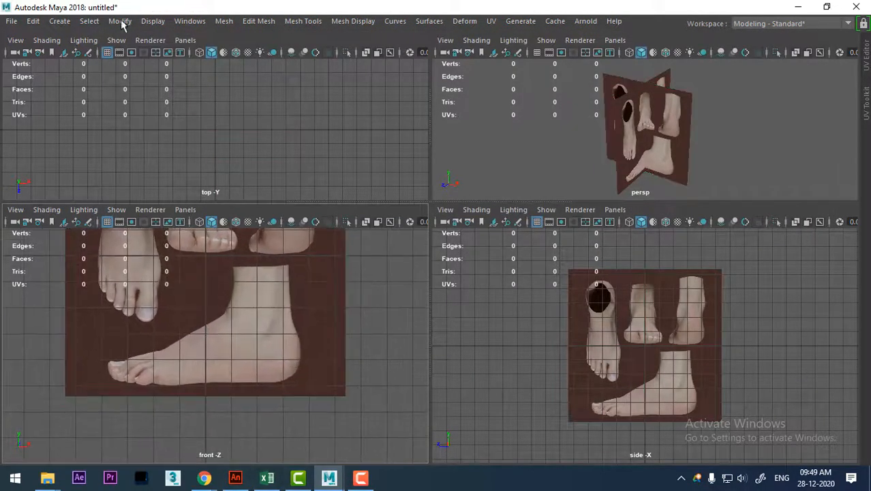
left_click(59, 21)
mouse_move(172, 66)
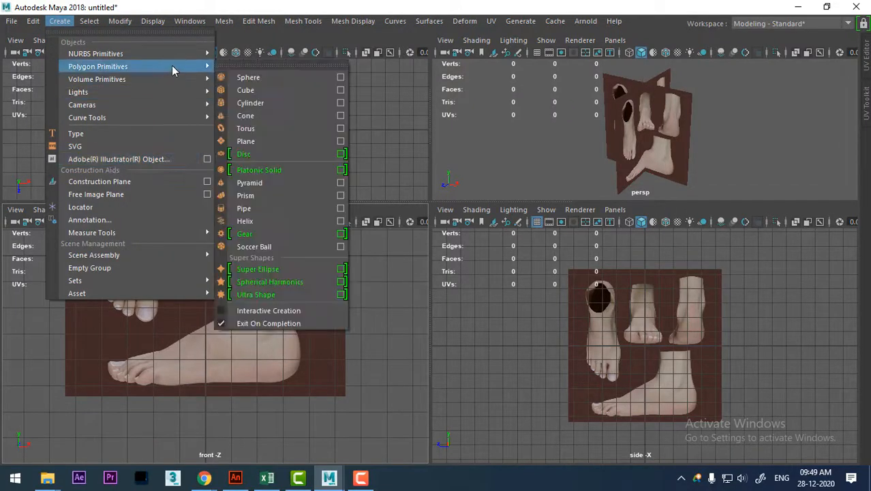
left_click(276, 90)
middle_click_drag(225, 330, 226, 379, "alt")
key("w")
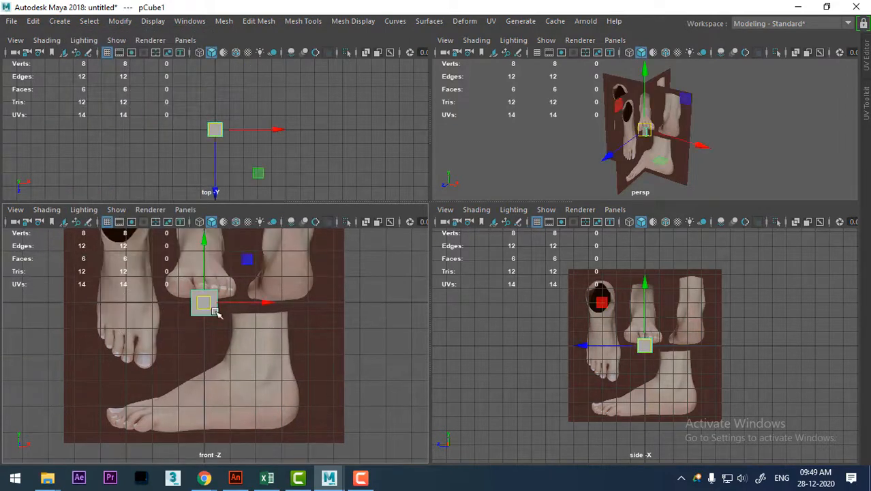
mouse_move(219, 314)
left_mouse_down()
mouse_move(266, 390)
mouse_move(206, 302)
left_mouse_up()
Move the front image plane along X and up along Y until the ankle of the side-profile foot lies behind the cube.
left_click(295, 381)
key("f")
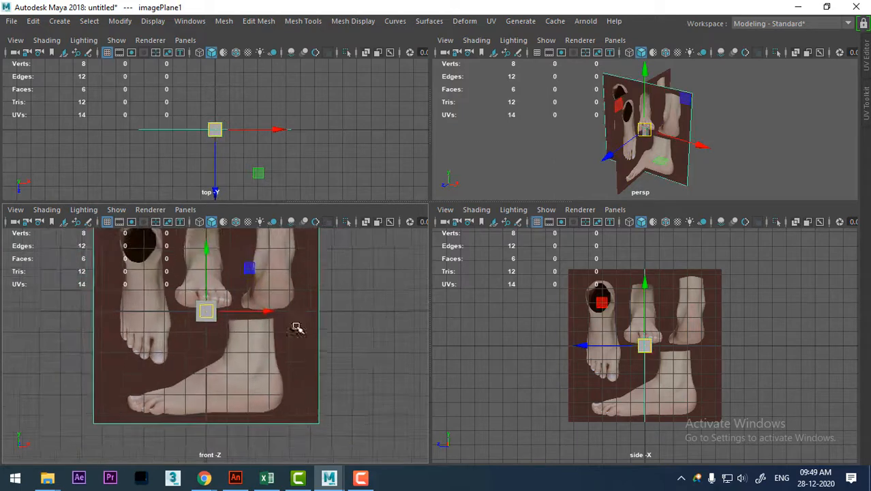
left_click_drag(268, 343, 229, 341)
left_click_drag(194, 272, 201, 210)
scroll(321, 369, "up", 5)
middle_click_drag(320, 368, 328, 380, "alt")
scroll(328, 380, "up", 1)
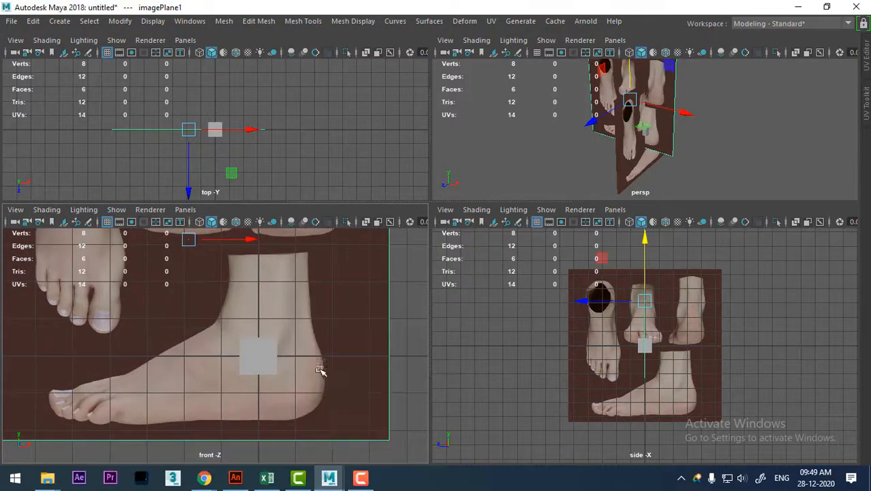
key("space")
scroll(522, 283, "down", 2)
left_click(510, 279)
scroll(503, 319, "up", 1)
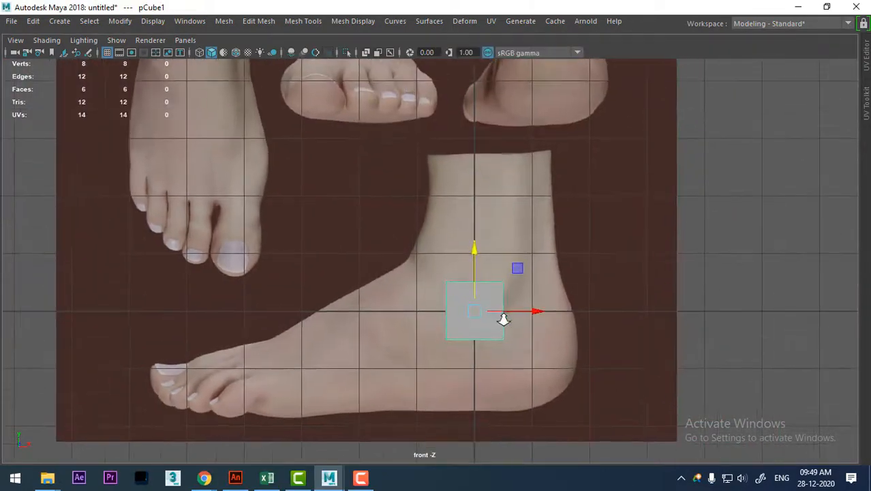
key("space")
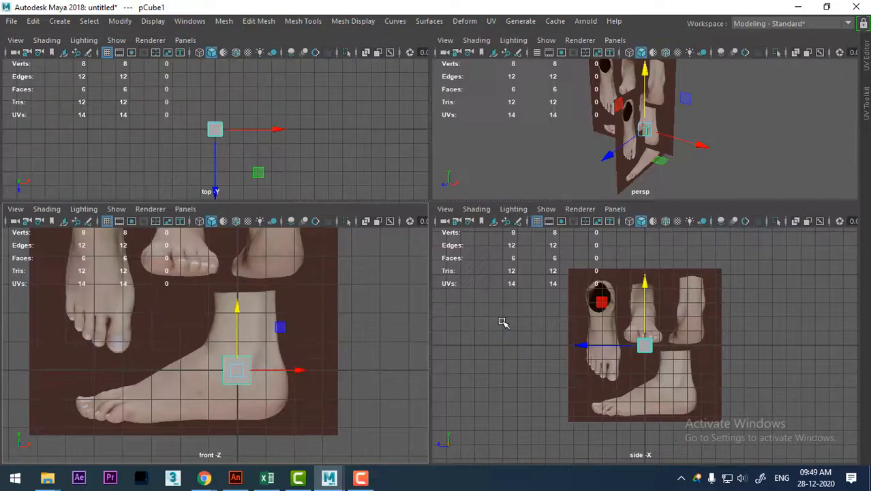
Shift the side-view image plane away from the cube and hide it.
left_click_drag(699, 148, 672, 140, "alt")
left_click(660, 348)
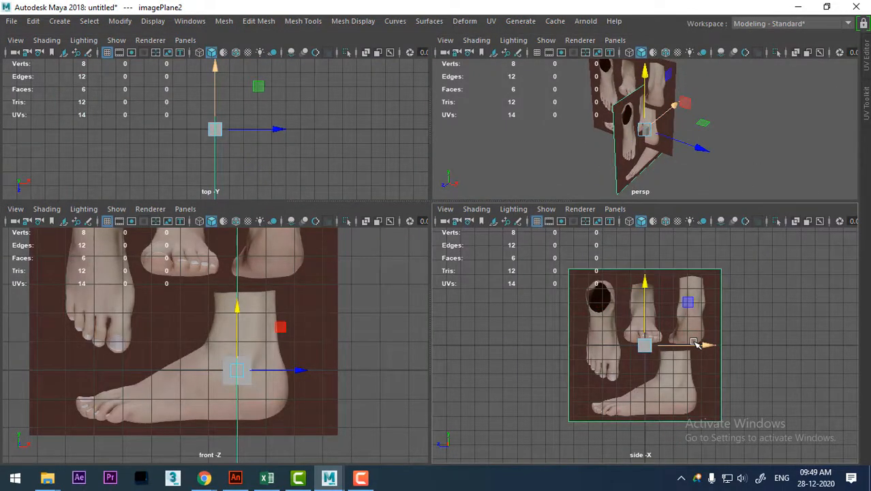
left_click_drag(695, 343, 845, 348)
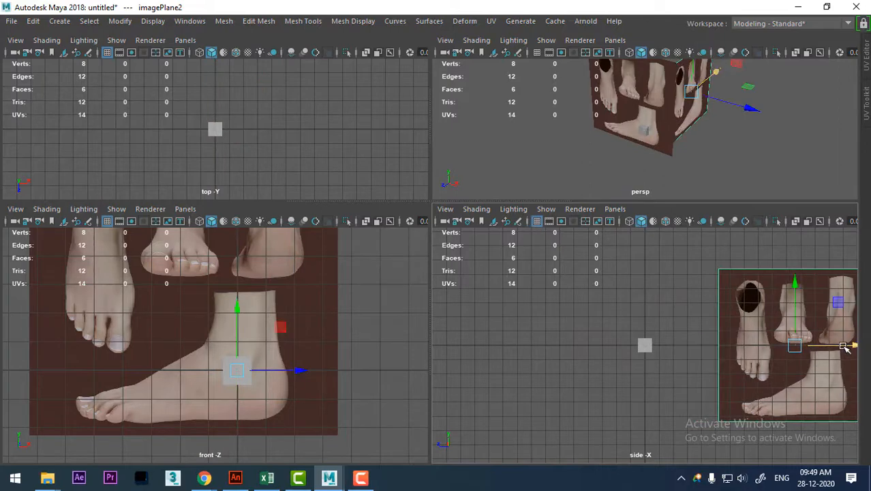
key("h")
left_click(651, 347)
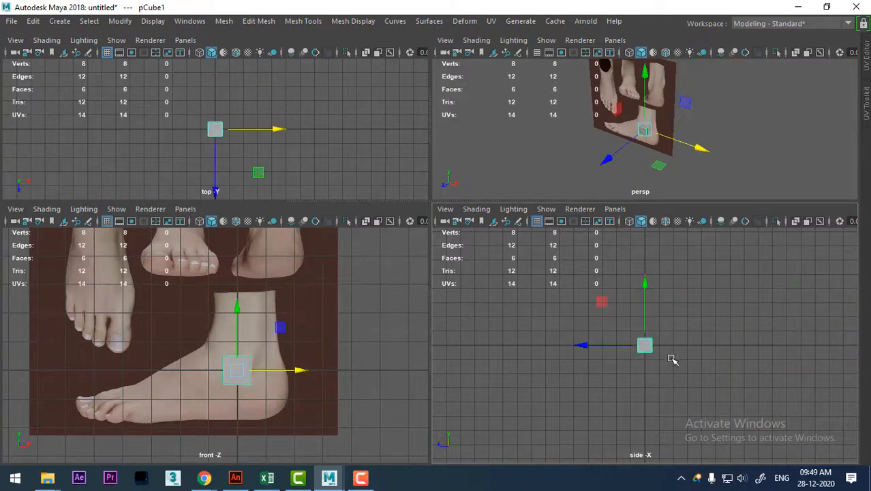
Move the front image plane back along Z so it stands behind the cube.
mouse_move(682, 132)
left_mouse_down("alt")
mouse_move(657, 140)
mouse_move(662, 171)
mouse_move(678, 127)
left_mouse_up("alt")
left_click(678, 126)
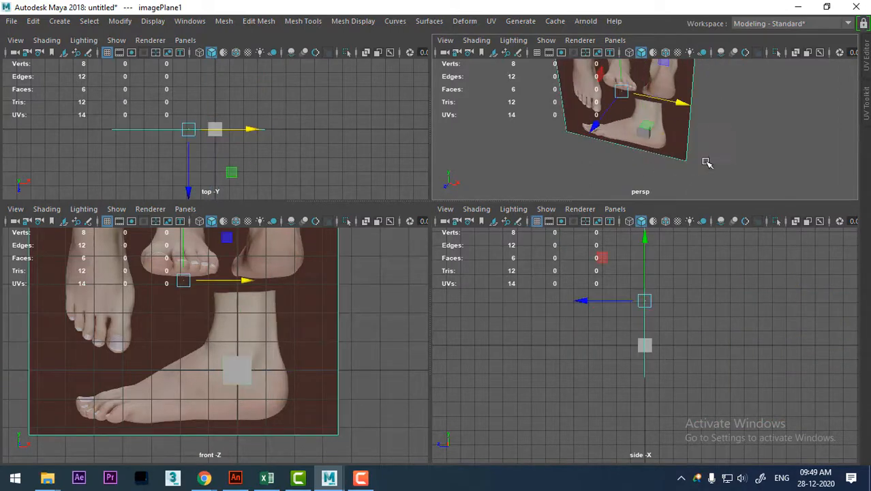
left_click_drag(705, 164, 661, 159, "alt")
left_click_drag(593, 109, 607, 108)
left_click_drag(632, 126, 711, 146, "alt")
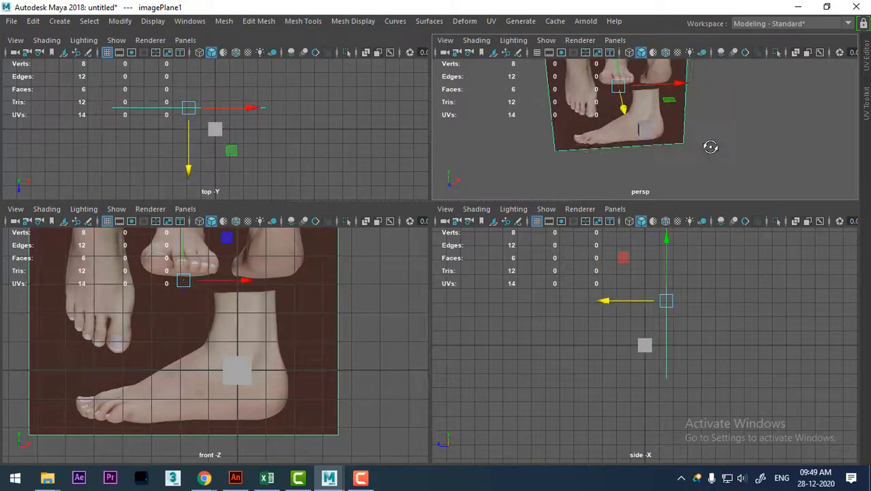
Display the cube's Channel Box in a floating window beside the front-view foot reference.
left_click(645, 129)
key("space")
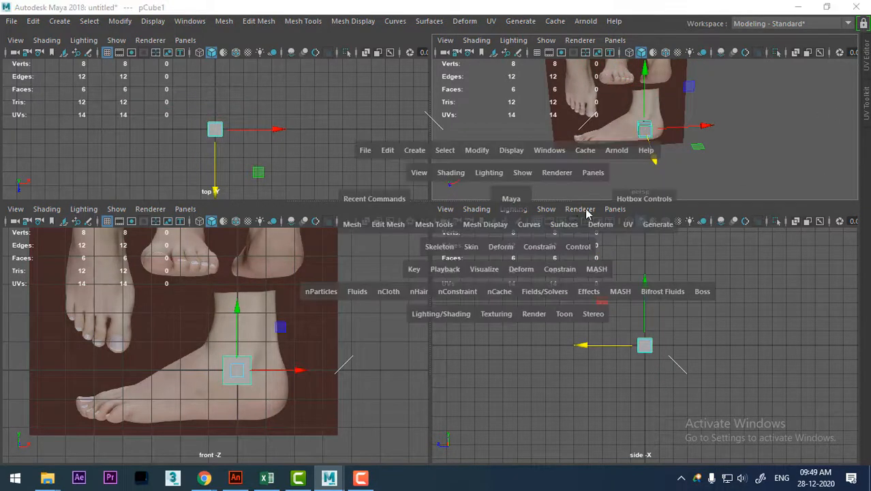
left_click_drag(672, 186, 860, 186)
left_click(189, 306)
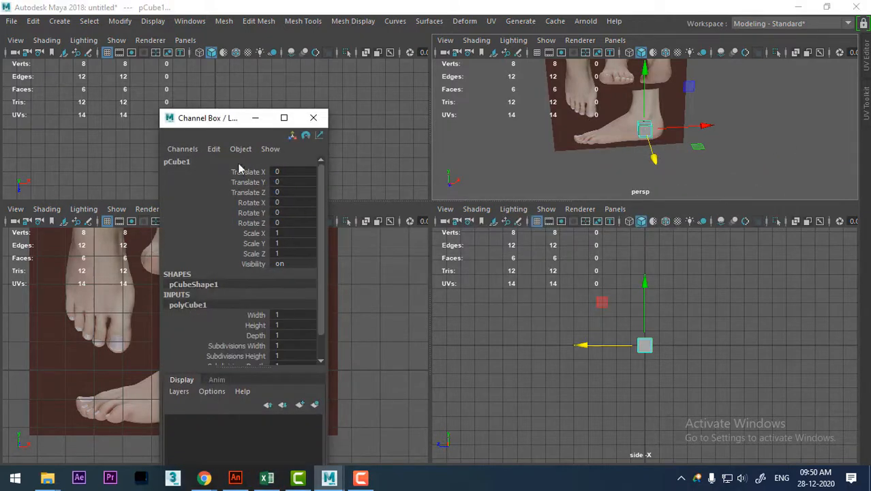
left_click_drag(227, 121, 416, 125)
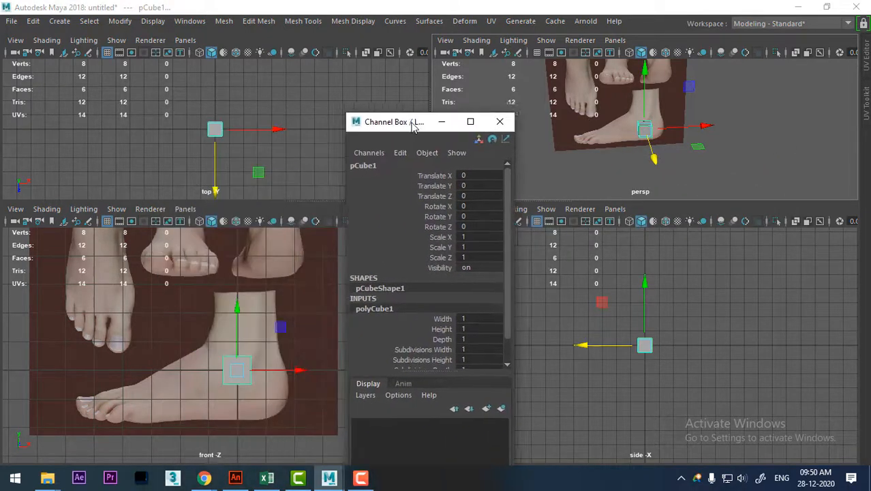
Set the cube's width to 2.6 and its height to 3.6.
left_click(447, 321)
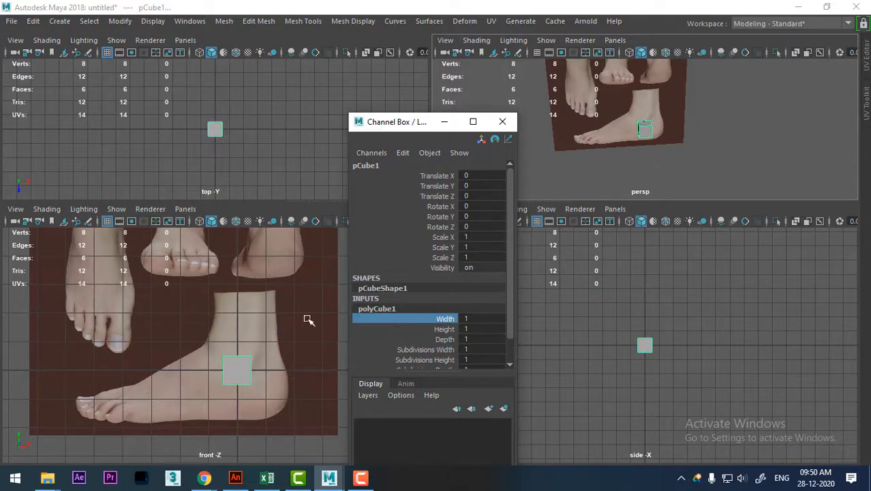
mouse_move(308, 320)
middle_mouse_down()
mouse_move(292, 315)
mouse_move(294, 335)
mouse_move(318, 317)
middle_mouse_up()
left_click(437, 329)
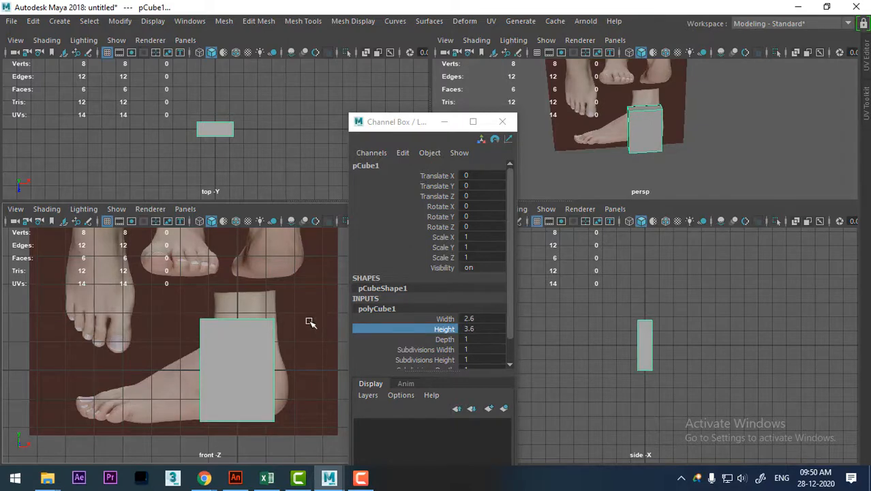
Move the cube over the heel and ankle of the reference, to about X 0.29 and Y 0.201.
key("w")
middle_click_drag(278, 370, 258, 379, "alt")
left_click_drag(282, 374, 288, 370)
mouse_move(229, 314)
left_mouse_down()
mouse_move(227, 302)
mouse_move(223, 307)
left_mouse_up()
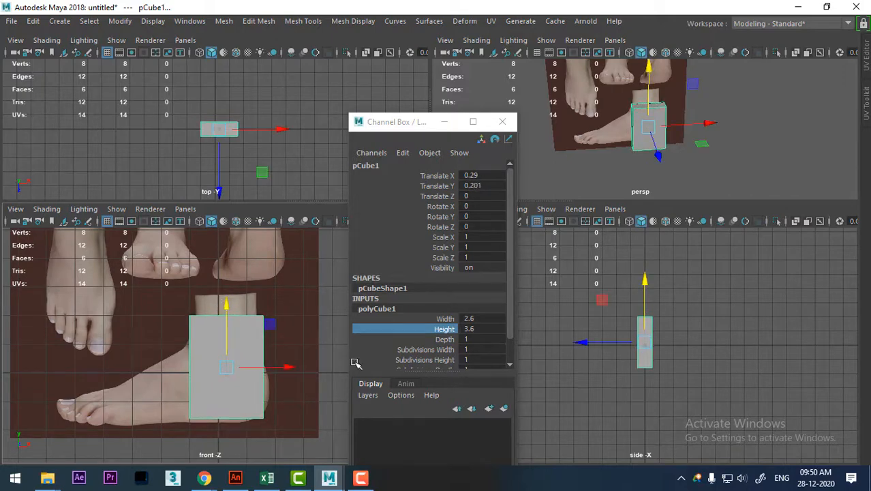
Set the cube's depth to 2.67 and check its proportions against the foot image in perspective.
left_click_drag(719, 154, 656, 263, "alt")
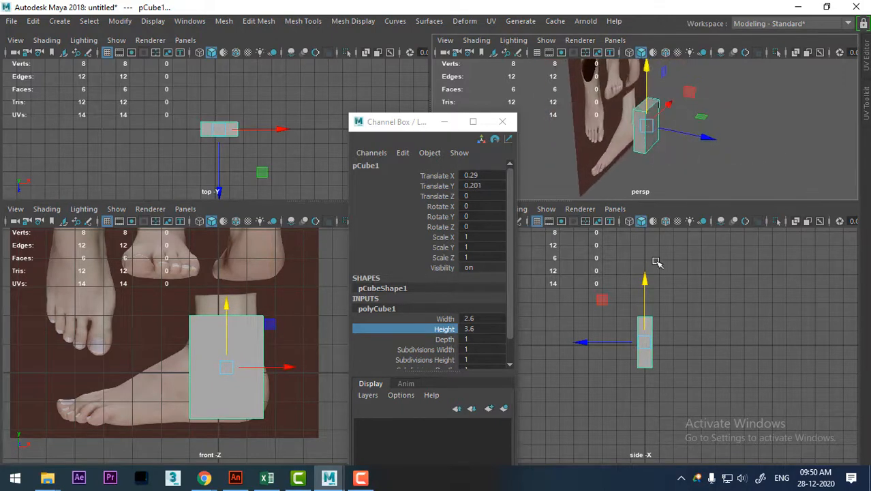
left_click(449, 341)
scroll(198, 369, "up", 1)
middle_click_drag(183, 367, 254, 368)
middle_click_drag(190, 364, 222, 370)
mouse_move(650, 186)
left_mouse_down("alt")
mouse_move(737, 154)
mouse_move(706, 155)
mouse_move(645, 130)
mouse_move(723, 148)
mouse_move(650, 130)
mouse_move(663, 194)
left_mouse_up("alt")
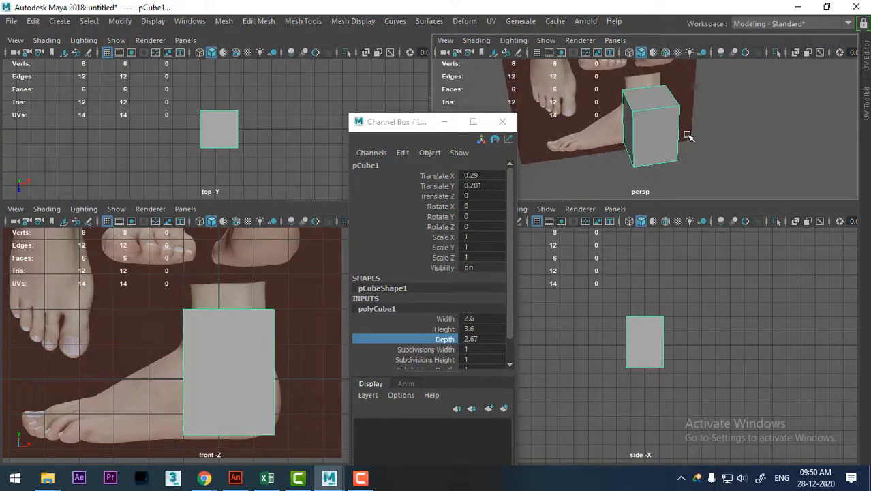
left_click_drag(690, 123, 721, 126, "alt")
mouse_move(664, 120)
left_mouse_down("alt")
mouse_move(710, 116)
mouse_move(675, 120)
mouse_move(673, 132)
left_mouse_up("alt")
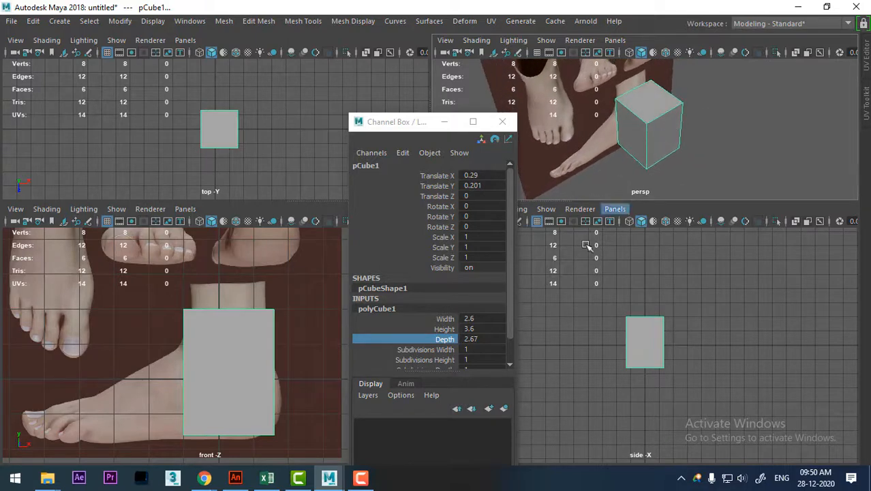
Set the cube's subdivisions to 3 in width, 2 in height and 5 in depth, and close the floating Channel Box.
scroll(440, 342, "down", 1)
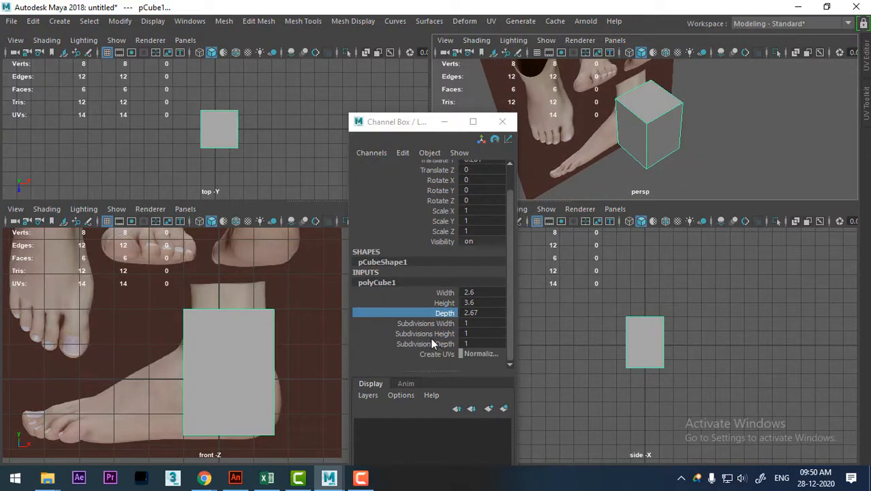
left_click(421, 334)
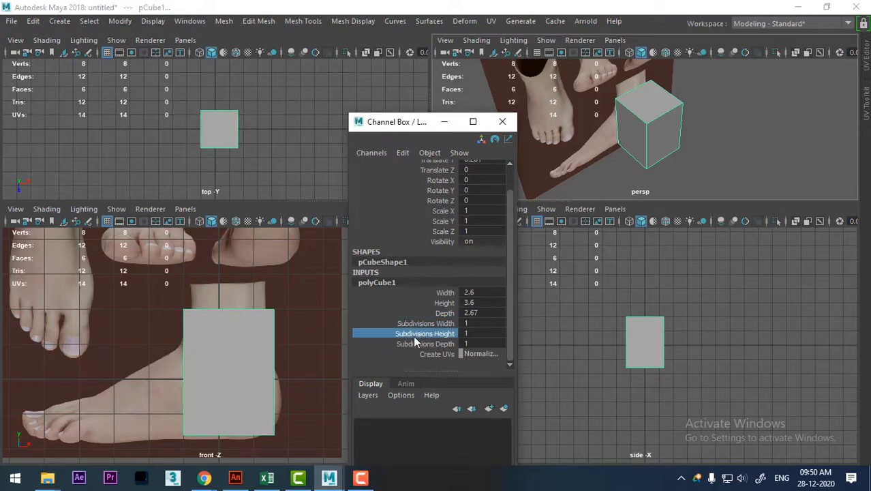
middle_click_drag(310, 330, 315, 325)
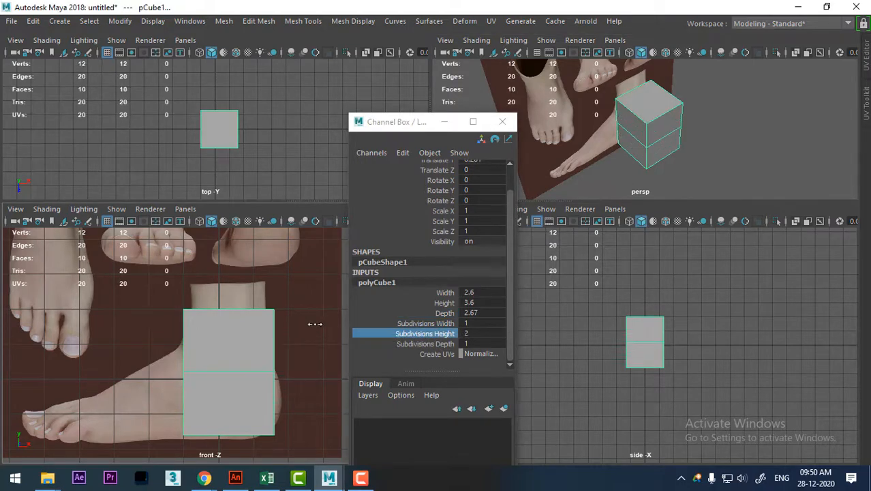
left_click(438, 325)
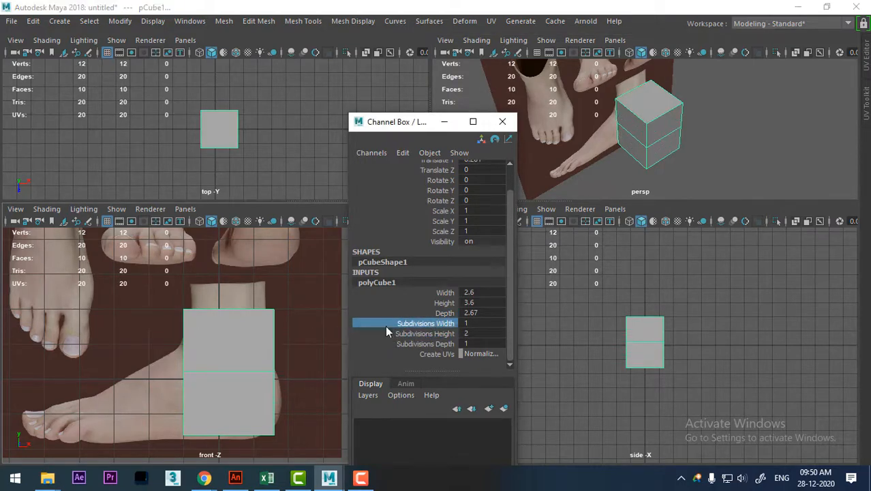
middle_click_drag(256, 343, 263, 360)
left_click(413, 344)
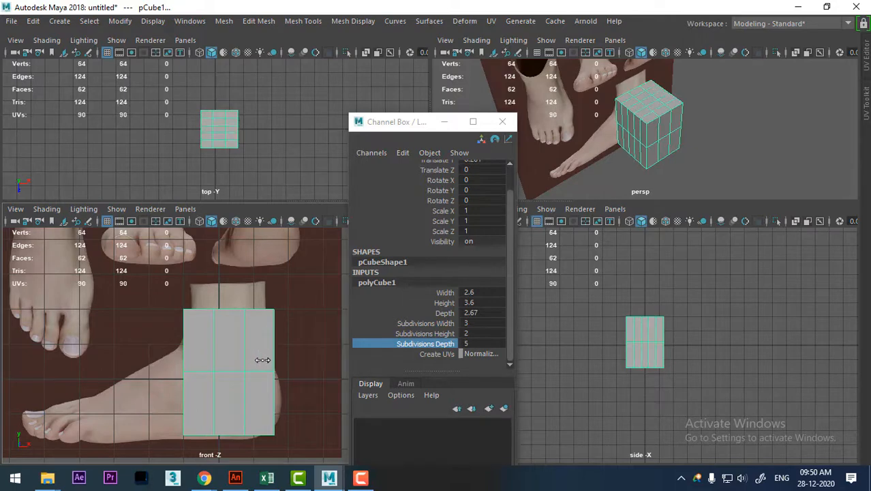
mouse_move(709, 144)
left_mouse_down("alt")
mouse_move(733, 128)
mouse_move(702, 146)
left_mouse_up("alt")
scroll(724, 160, "up", 2)
left_click_drag(691, 116, 673, 124, "alt")
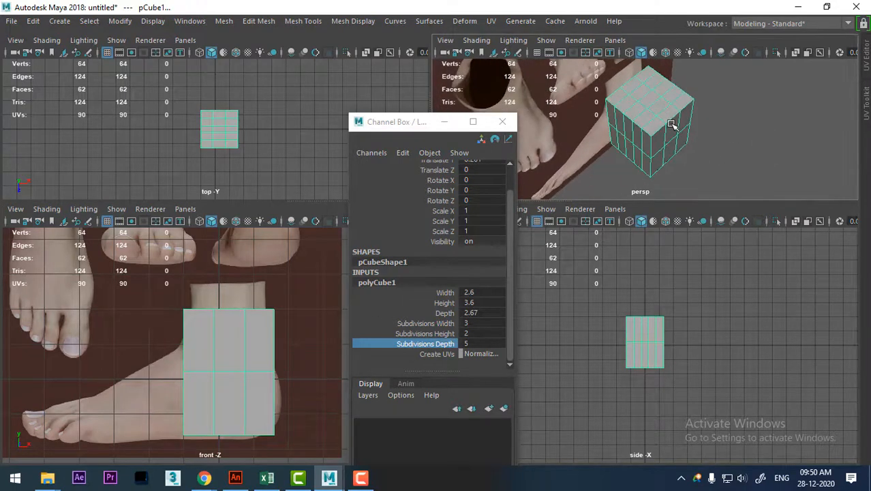
scroll(641, 136, "up", 3)
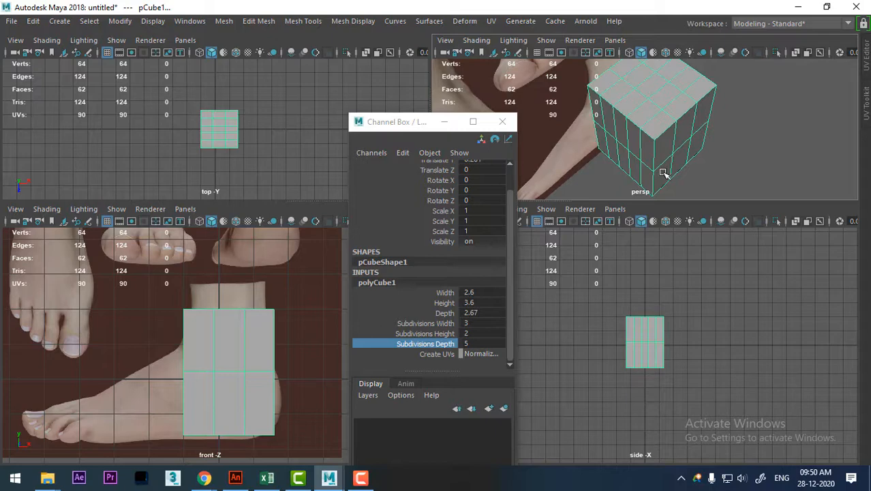
left_click(511, 125)
Round the cube's top-view outline by scaling the inner vertex columns outward in depth and the inner rows outward in width.
scroll(299, 196, "up", 3)
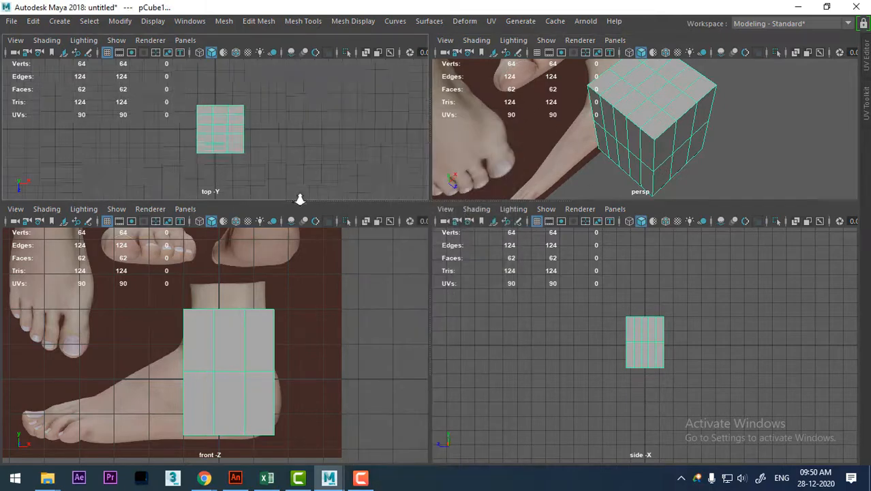
middle_click_drag(270, 125, 299, 86, "alt")
scroll(307, 136, "up", 2)
middle_click_drag(311, 145, 304, 198, "alt")
scroll(298, 162, "up", 1)
middle_click_drag(298, 162, 292, 147, "alt")
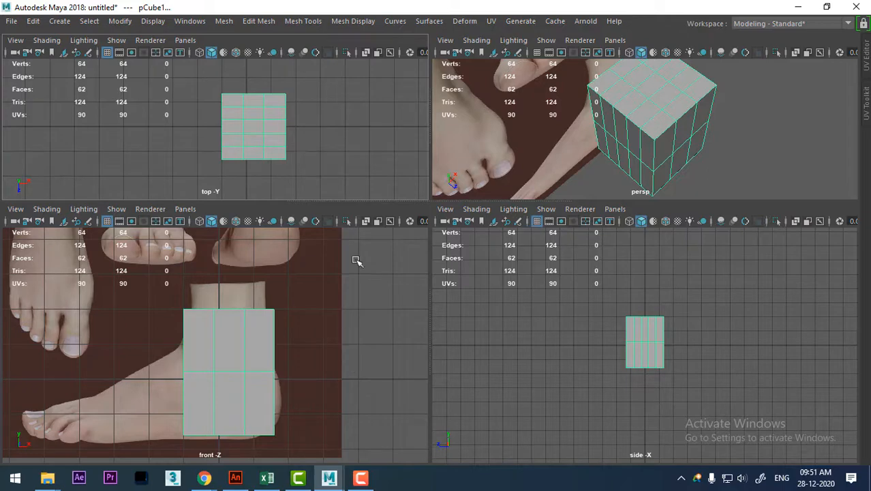
right_click_drag(275, 114, 232, 107)
left_click_drag(236, 79, 239, 151)
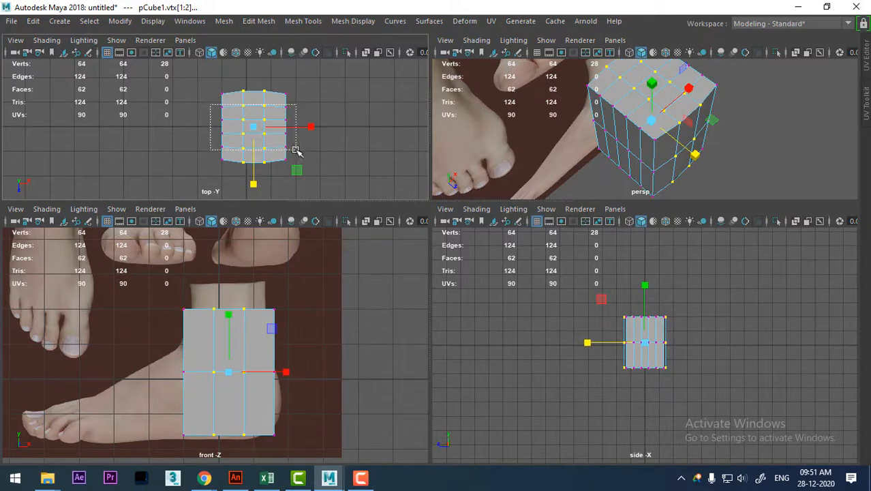
left_click_drag(296, 150, 309, 130)
scroll(314, 104, "up", 2)
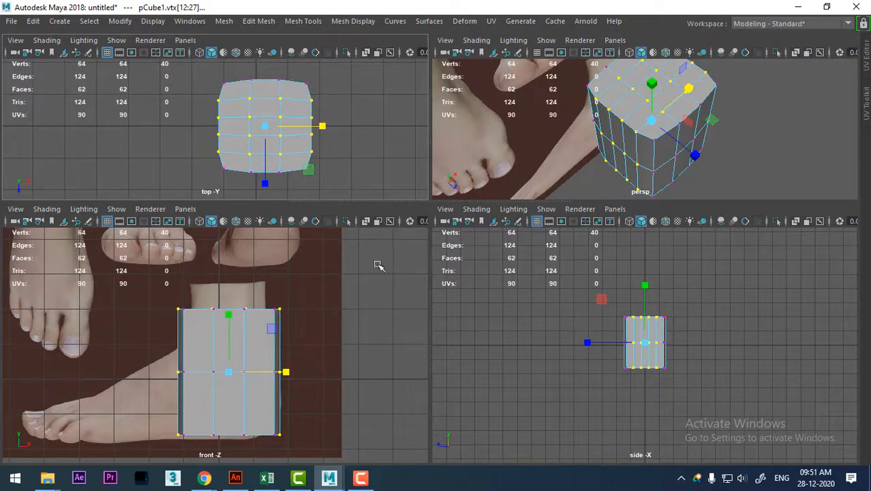
Return the cube to object mode and turn on X-Ray shading in the front view to see the foot reference through it.
middle_click_drag(254, 366, 274, 310, "alt")
scroll(275, 310, "up", 1)
left_click_drag(772, 164, 749, 98, "alt")
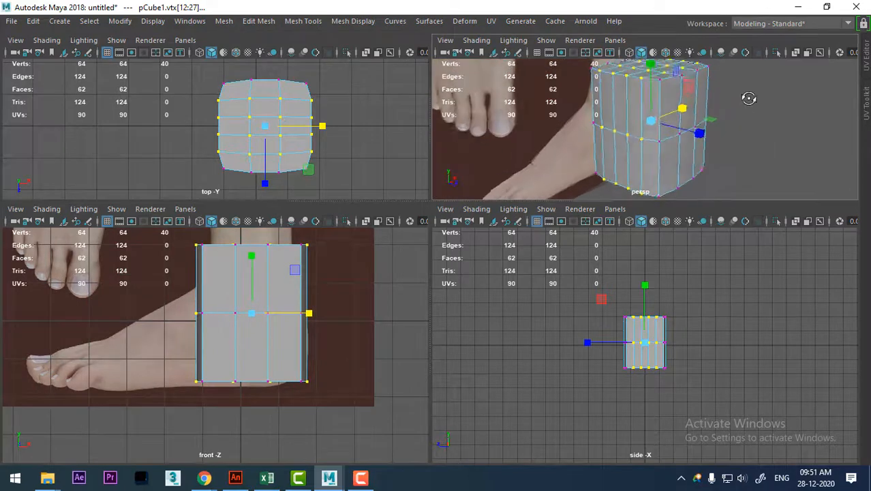
left_click_drag(641, 163, 646, 143, "alt")
middle_click_drag(239, 321, 236, 356, "alt")
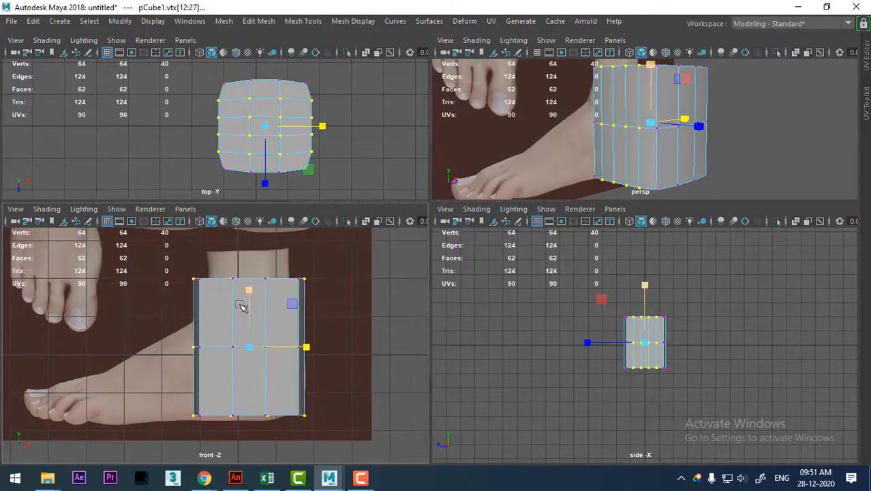
right_click_drag(222, 286, 285, 92)
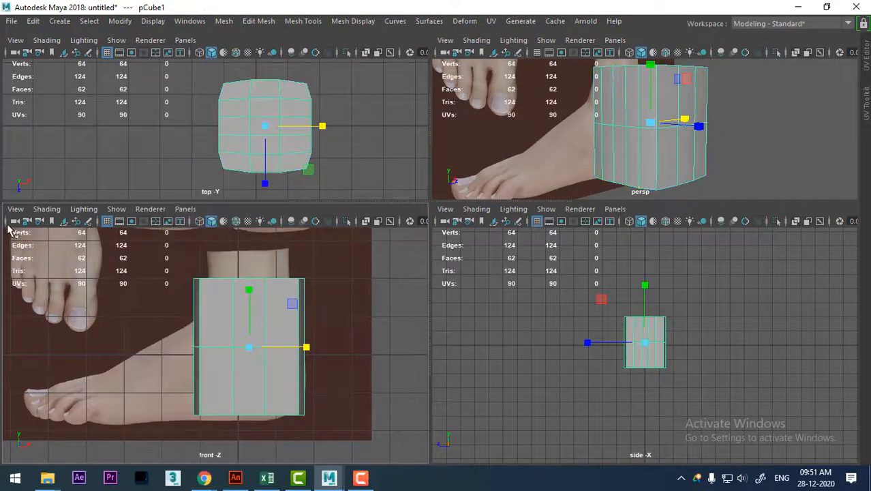
left_click(47, 211)
left_click(85, 337)
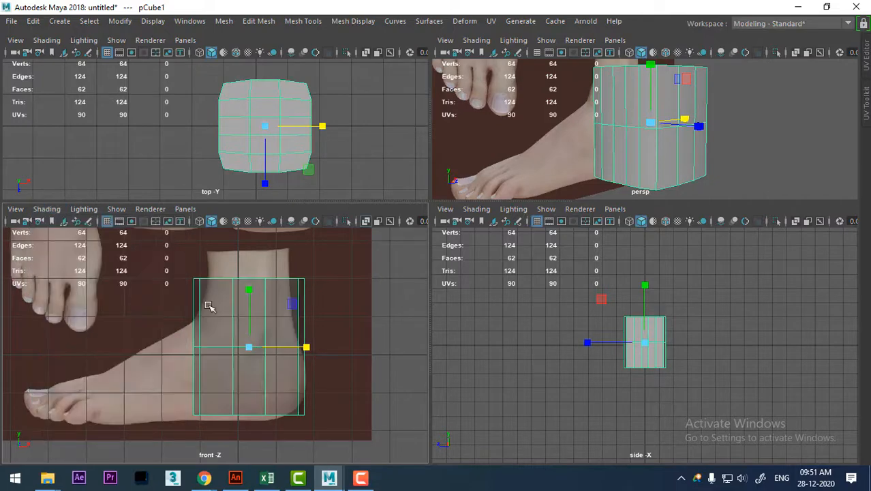
Select the cube's top row of vertices in the front view and scale them inward to the ankle's width.
middle_click_drag(208, 306, 199, 317, "alt")
scroll(234, 350, "up", 2)
middle_click_drag(275, 333, 262, 301, "alt")
scroll(261, 311, "down", 3)
middle_click_drag(193, 300, 201, 346, "alt")
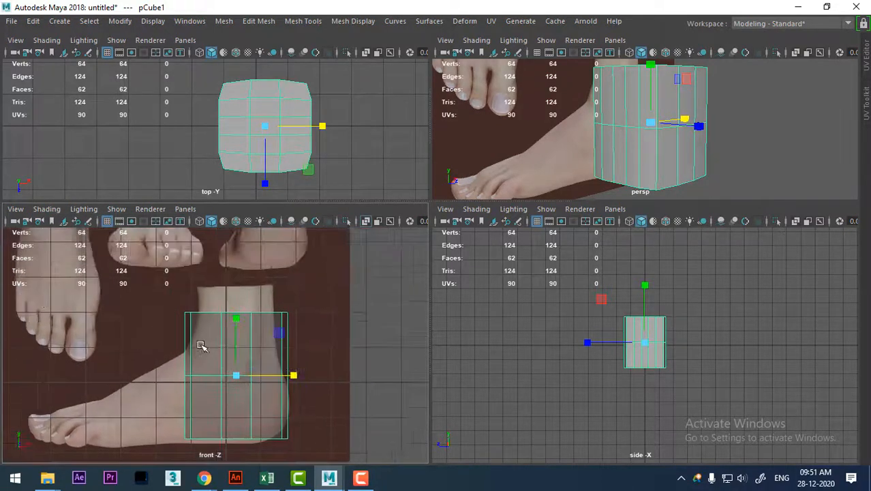
right_click_drag(202, 346, 242, 350, "alt")
middle_click_drag(241, 349, 241, 332, "alt")
right_click_drag(256, 306, 165, 114)
middle_click_drag(157, 285, 151, 310, "alt")
left_click_drag(143, 301, 326, 351)
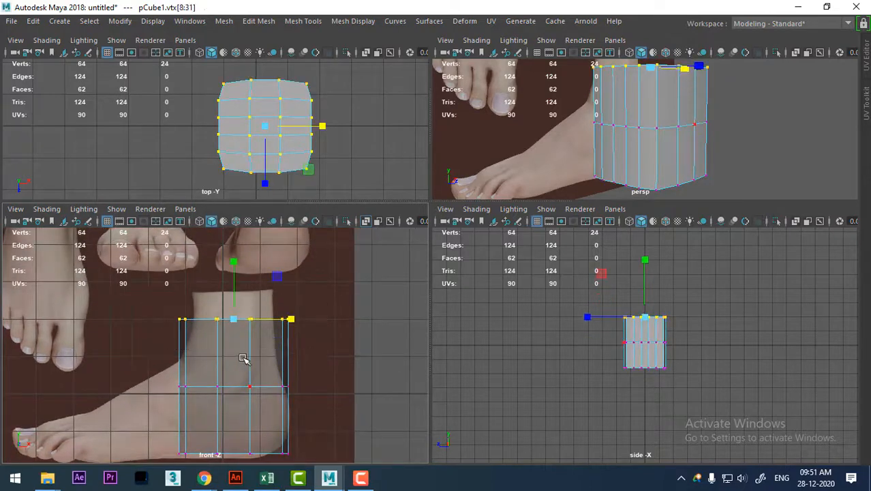
left_click_drag(235, 317, 216, 336)
Raise the middle row of vertices to where the instep meets the ankle in the front view.
key("w")
left_click_drag(153, 356, 321, 412)
left_click_drag(234, 329, 231, 291)
scroll(267, 358, "up", 2)
middle_click_drag(244, 408, 252, 336, "alt")
scroll(717, 390, "up", 3)
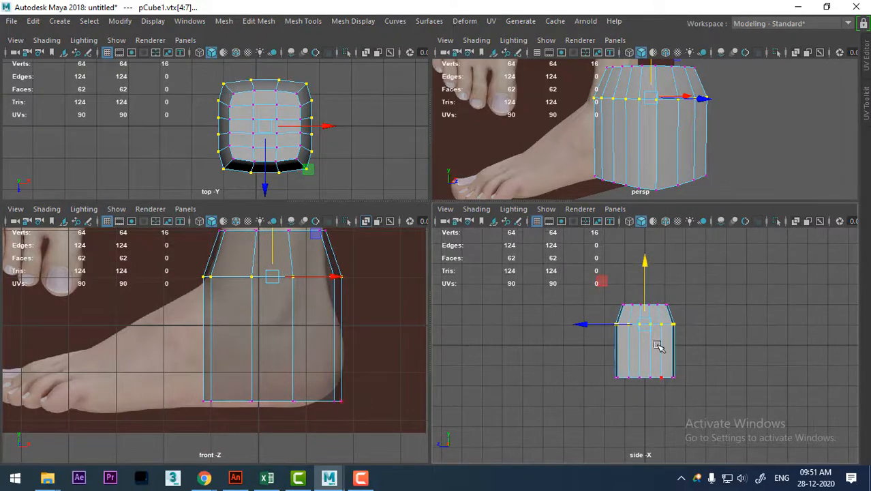
Select the toe-facing faces and the adjoining bottom faces of the block, leaving out the sloped ankle band above.
right_click_drag(657, 341, 662, 146)
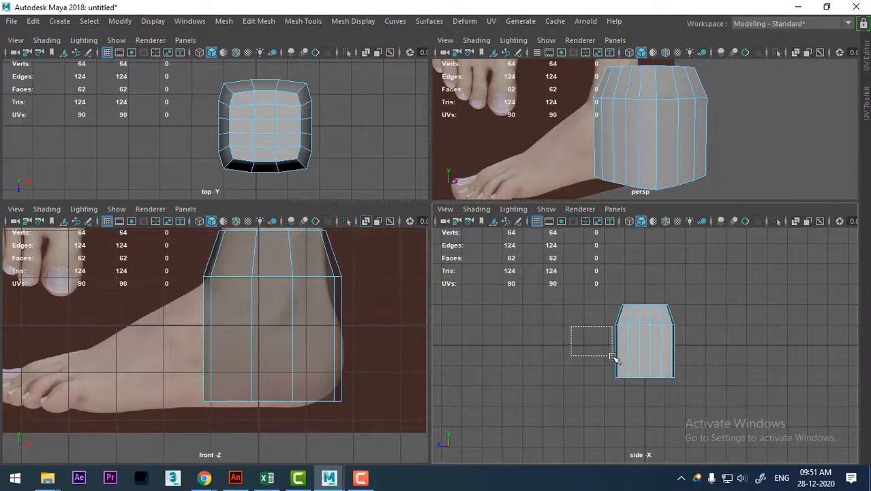
left_click_drag(619, 363, 615, 381)
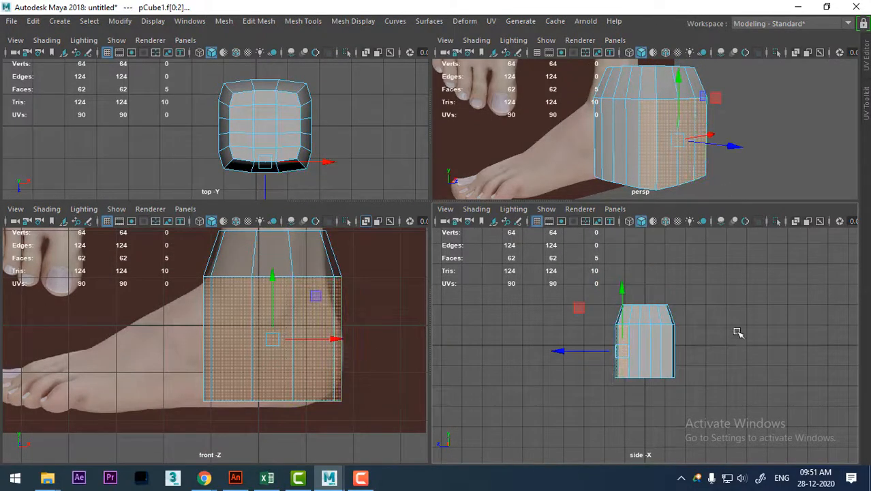
left_click_drag(731, 305, 627, 405)
left_click_drag(706, 156, 750, 137, "alt")
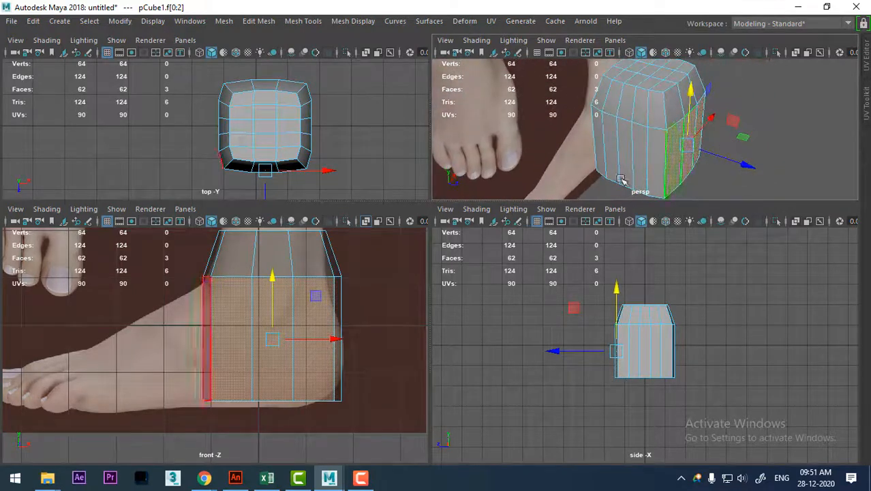
left_click_drag(194, 94, 229, 168)
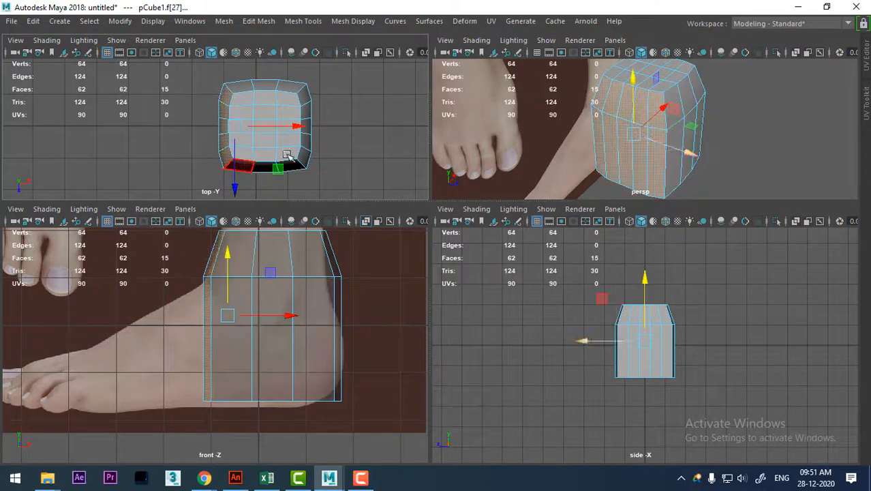
mouse_move(655, 329)
right_mouse_down("alt")
mouse_move(702, 337)
mouse_move(666, 338)
right_mouse_up("alt")
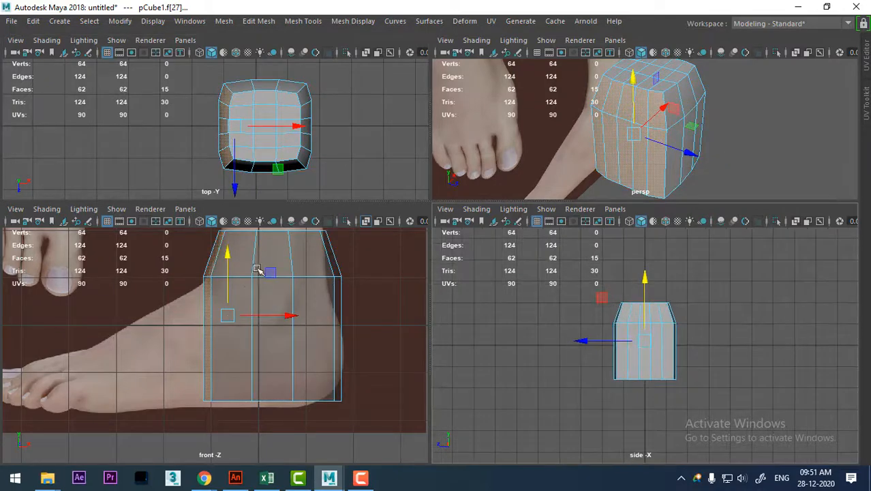
middle_click_drag(288, 323, 302, 378, "alt")
left_click_drag(377, 289, 180, 323, "ctrl")
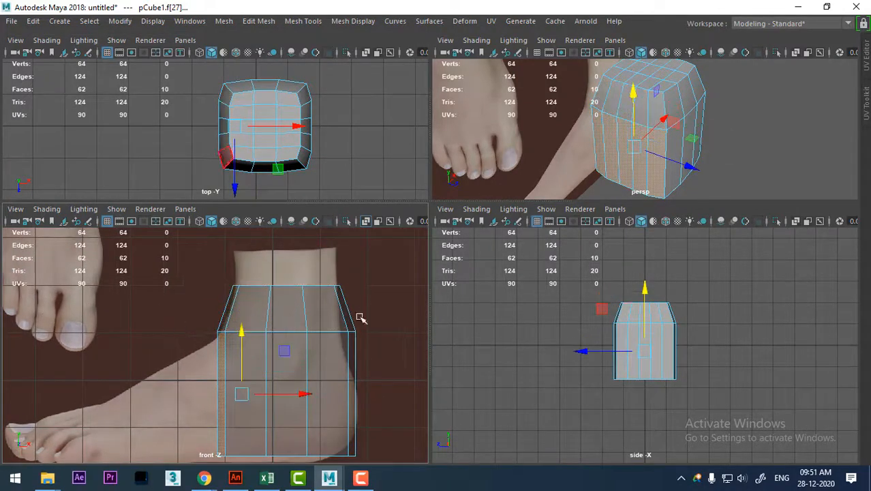
middle_click_drag(198, 432, 255, 399, "alt")
scroll(254, 398, "down", 1)
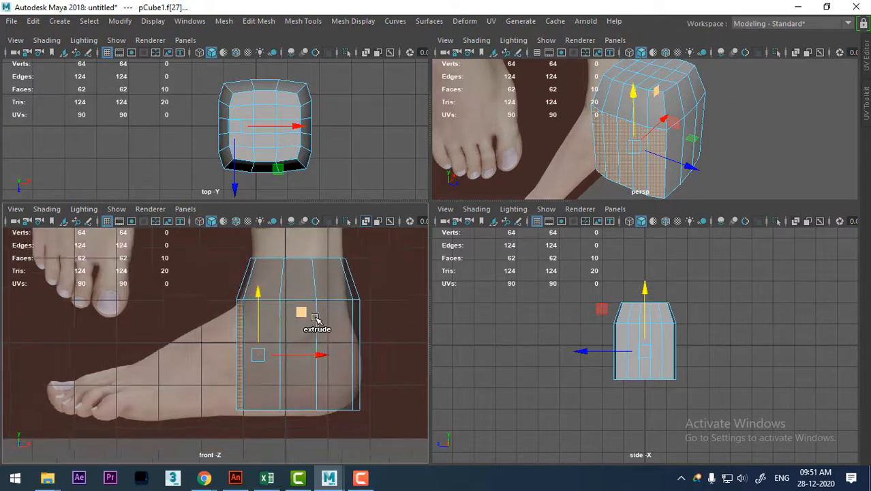
Try to extrude the selected faces forward to the toes, flattening their height and lowering them to the sole.
right_click_drag(320, 280, 321, 225, "shift")
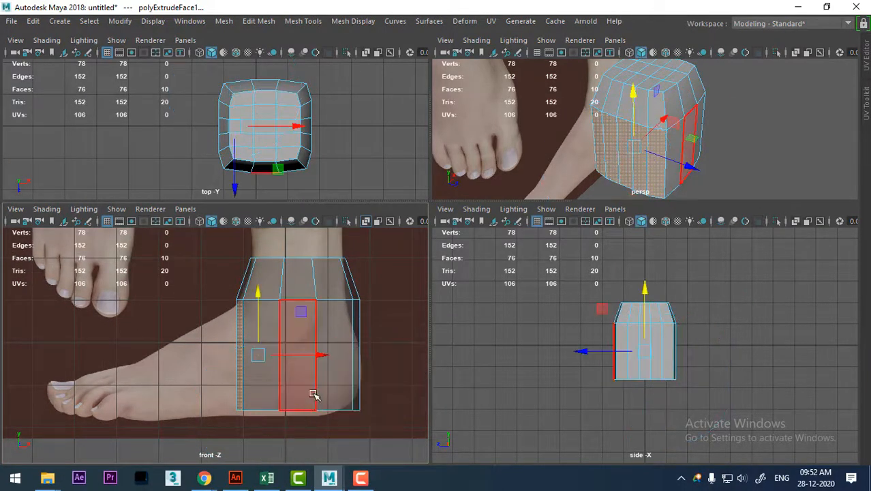
left_click_drag(311, 354, 174, 377)
key("r")
left_click_drag(107, 302, 109, 352)
key("w")
left_click_drag(109, 301, 106, 347)
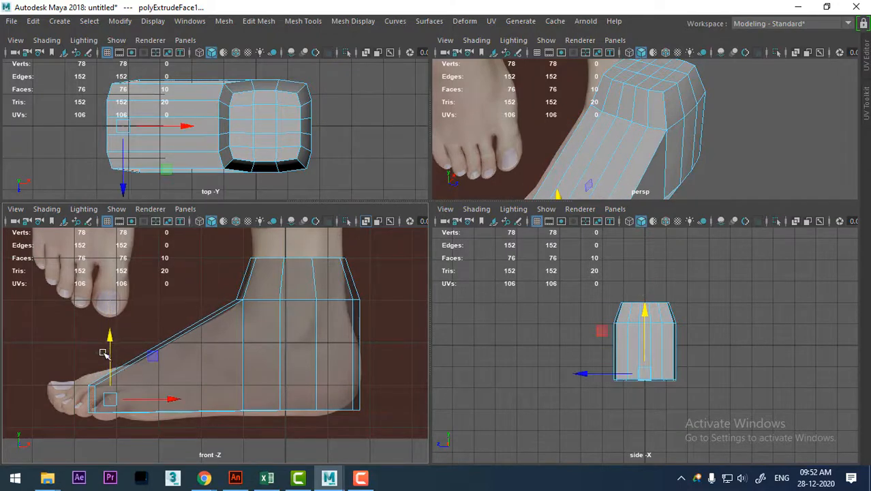
Inspect the underside of the forefoot extrusion in perspective and undo the extrusion.
left_click_drag(694, 148, 634, 162, "alt")
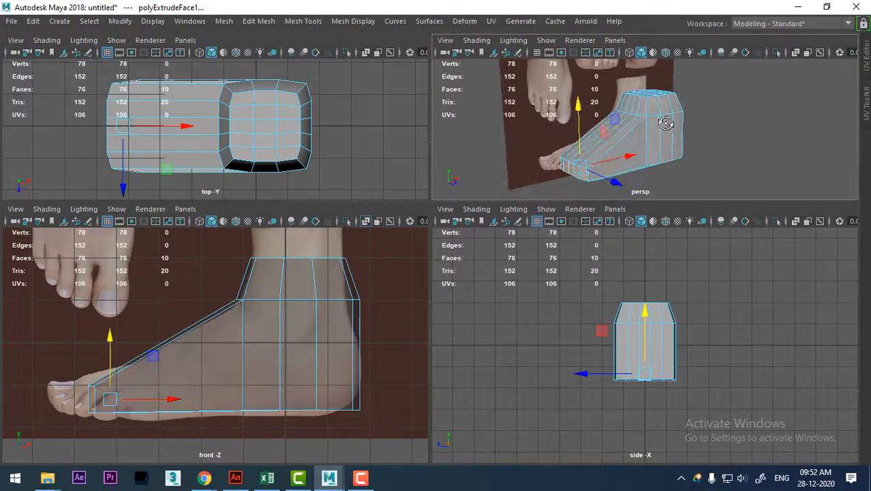
left_click_drag(666, 123, 651, 84, "alt")
right_click_drag(642, 139, 675, 212, "alt")
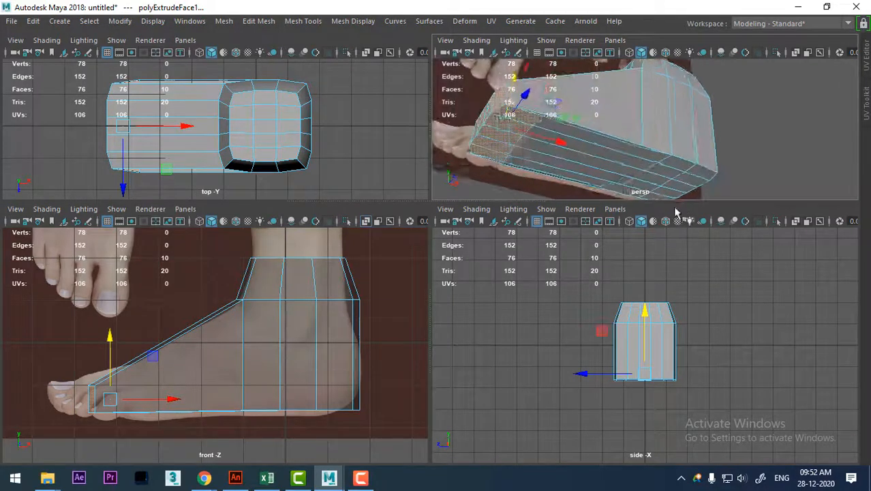
left_click_drag(631, 146, 631, 184, "alt")
left_click_drag(578, 157, 571, 179)
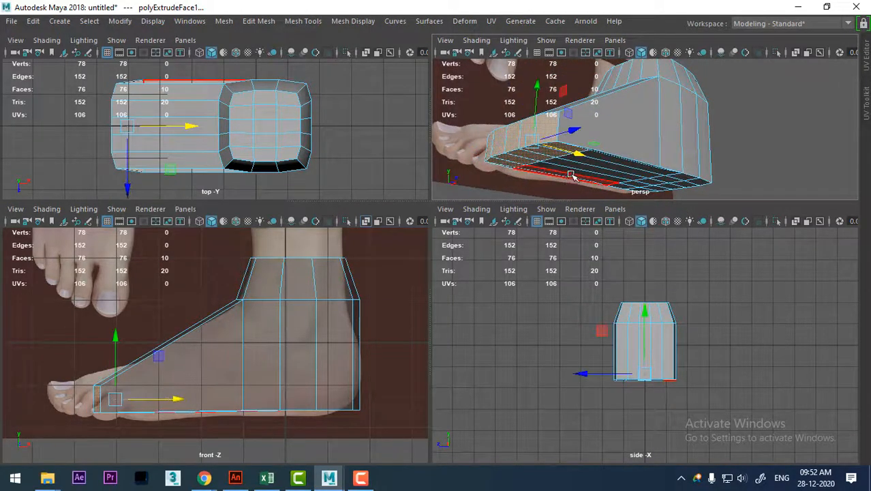
key("ctrl+z")
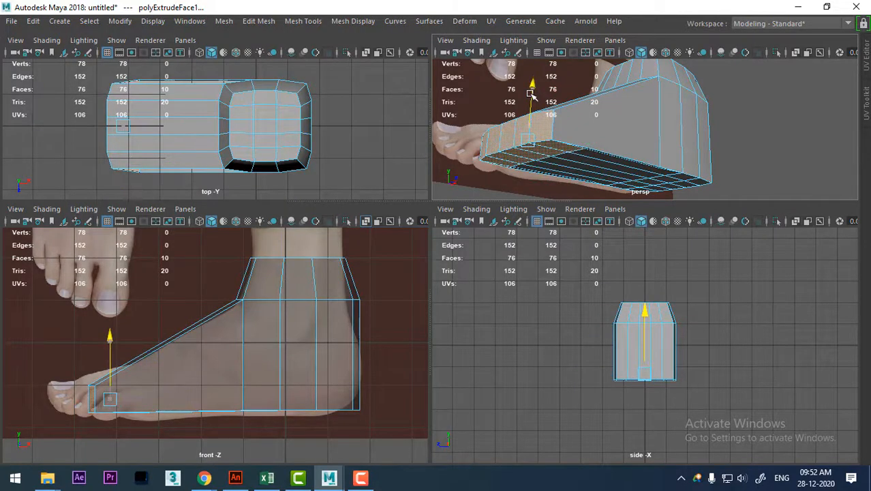
left_click_drag(759, 137, 746, 120, "alt")
key("ctrl+z")
key("ctrl+z")
key("ctrl+z")
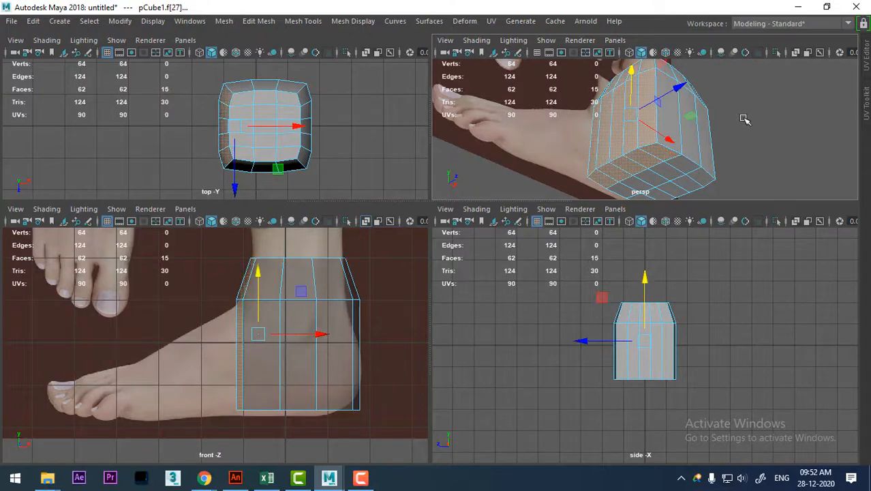
Select the five tall toe-facing faces of the block below the sloped ankle band.
left_click(639, 129)
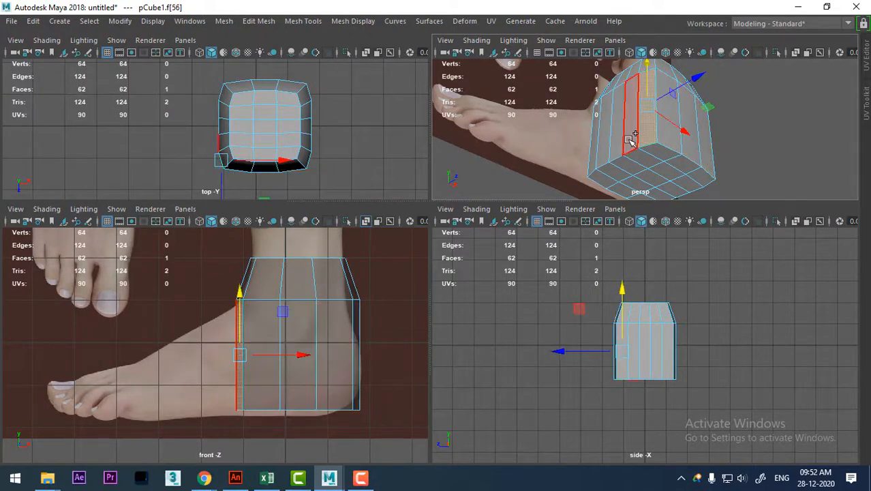
left_click(628, 140, "shift")
left_click_drag(606, 147, 643, 137, "alt")
scroll(644, 137, "up", 3)
left_click(619, 150, "shift")
left_click(605, 146, "shift")
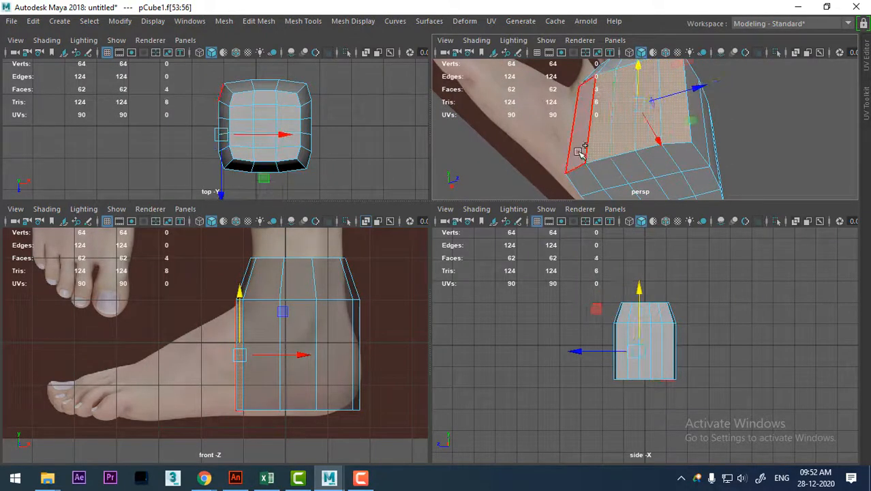
left_click(580, 151, "shift")
Extrude the selected faces and pull them forward to the toes in the front view.
right_click_drag(755, 103, 754, 139, "shift")
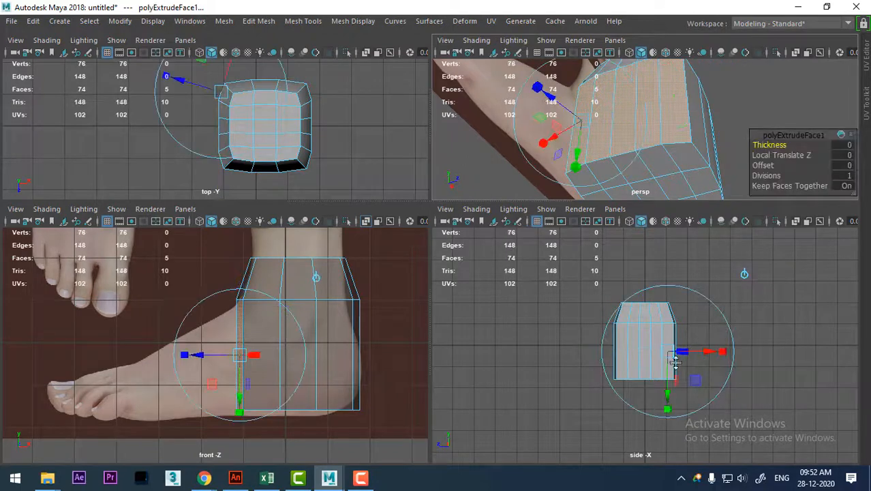
key("w")
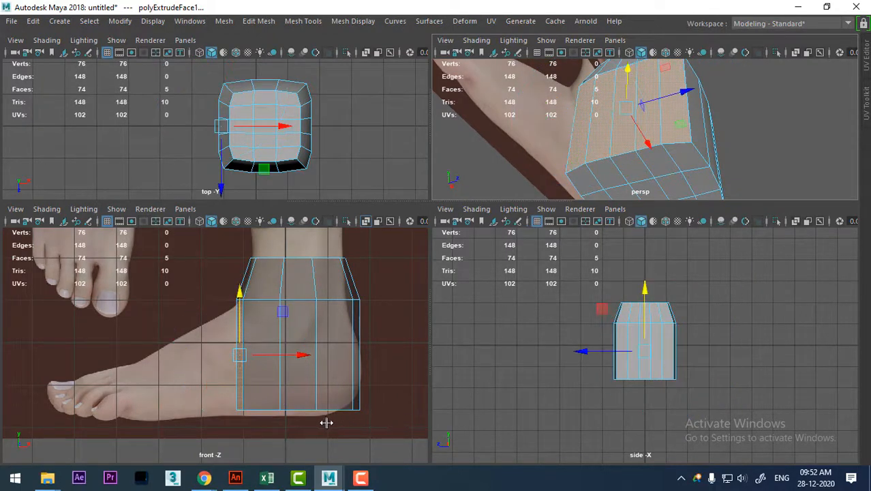
left_click_drag(304, 355, 162, 394)
Flatten the extruded end faces in height and position them at sole level near the base of the toes.
key("r")
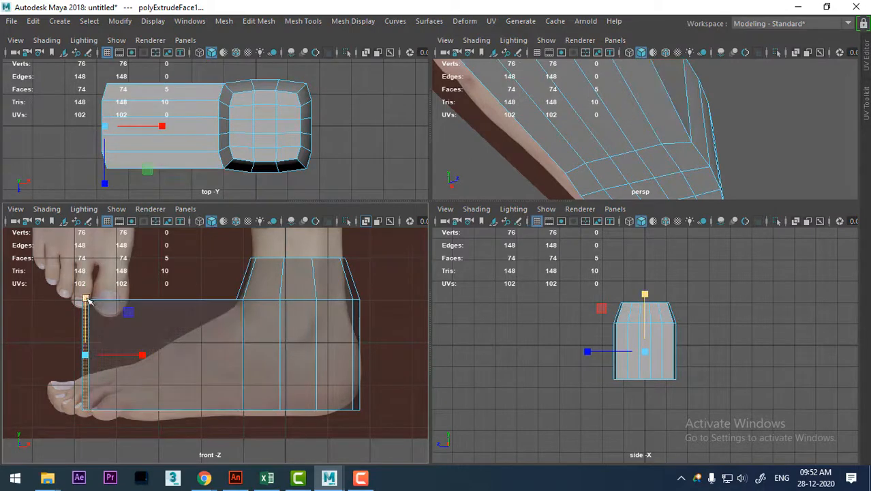
left_click_drag(86, 298, 83, 342)
key("w")
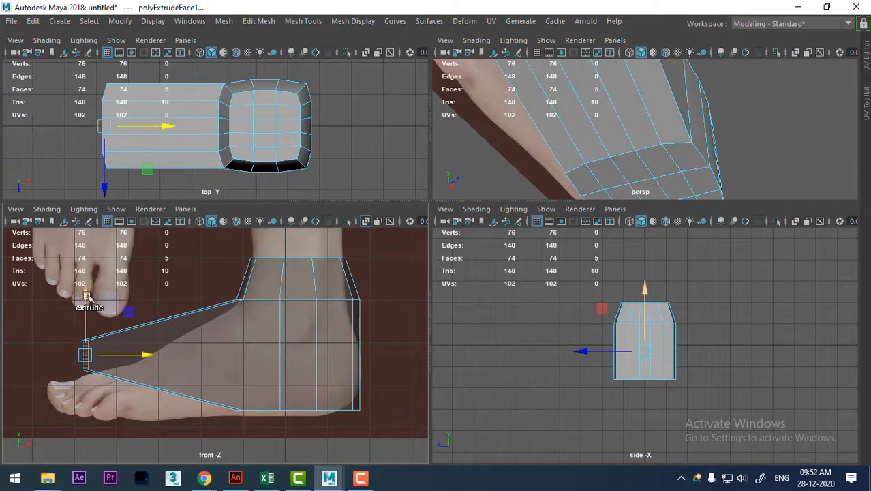
left_click_drag(85, 311, 86, 349)
left_click_drag(140, 395, 174, 394)
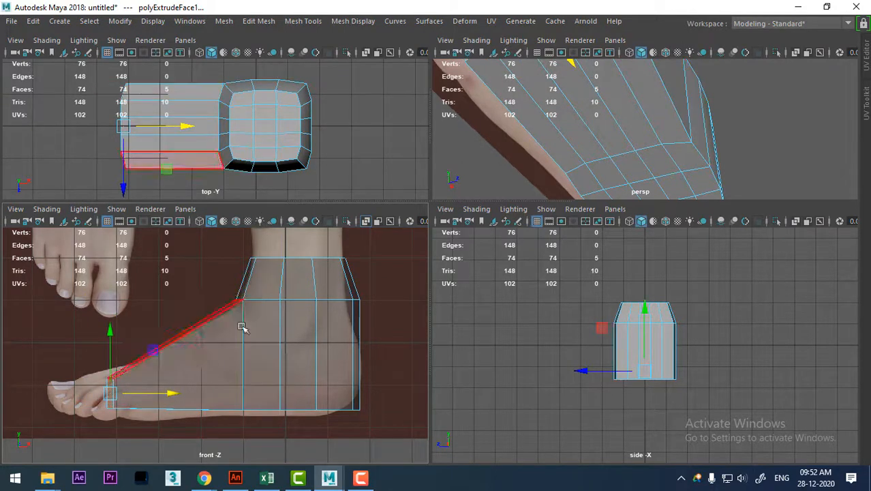
Switch to the foot reference folder in File Explorer and open 05_17_07_897_wirezijkanten.JPG in the image viewer.
mouse_move(48, 484)
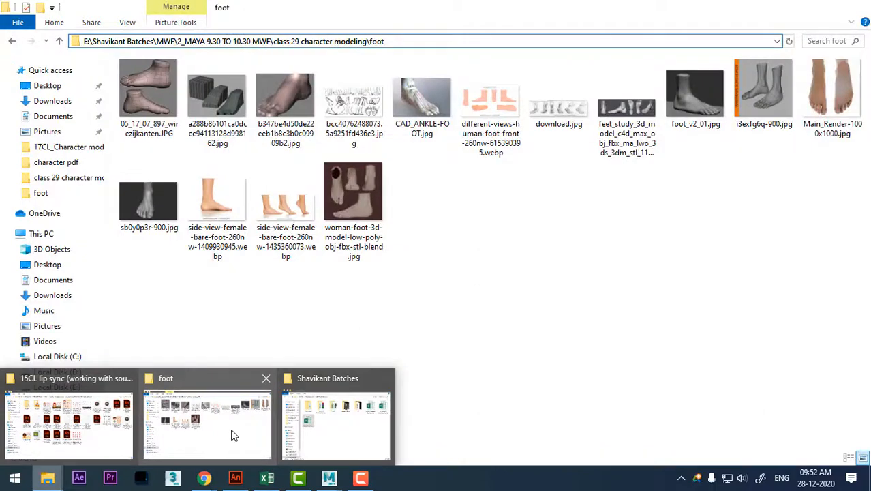
left_click(232, 435)
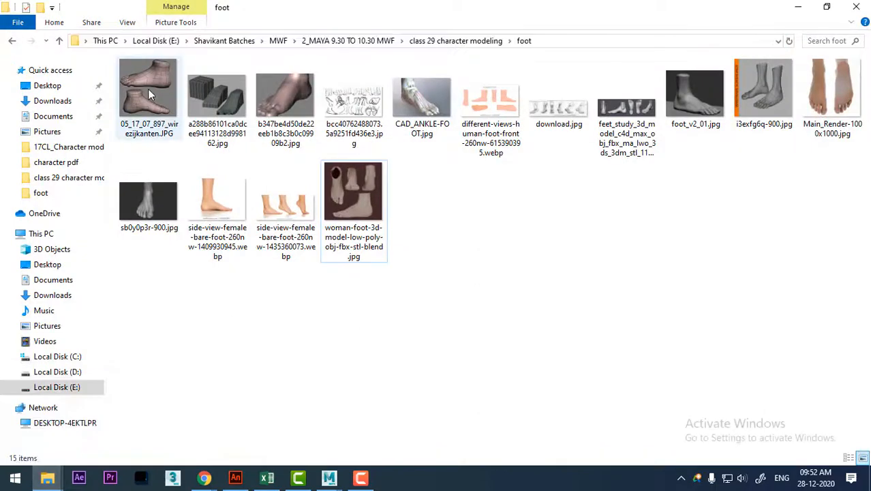
left_click(148, 89)
key("Return")
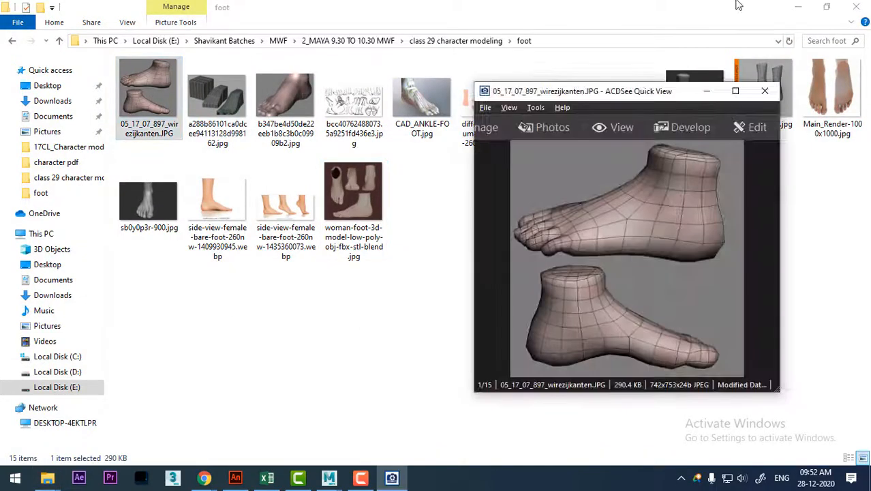
left_click(798, 7)
Browse the foot pictures to the different-views-human-foot image and examine its sole, side and front views up close.
scroll(693, 262, "down", 3)
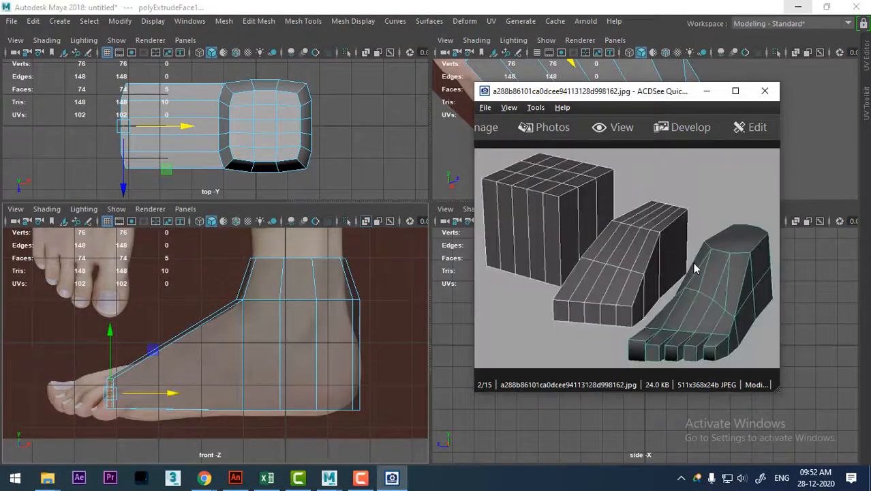
scroll(693, 264, "down", 1)
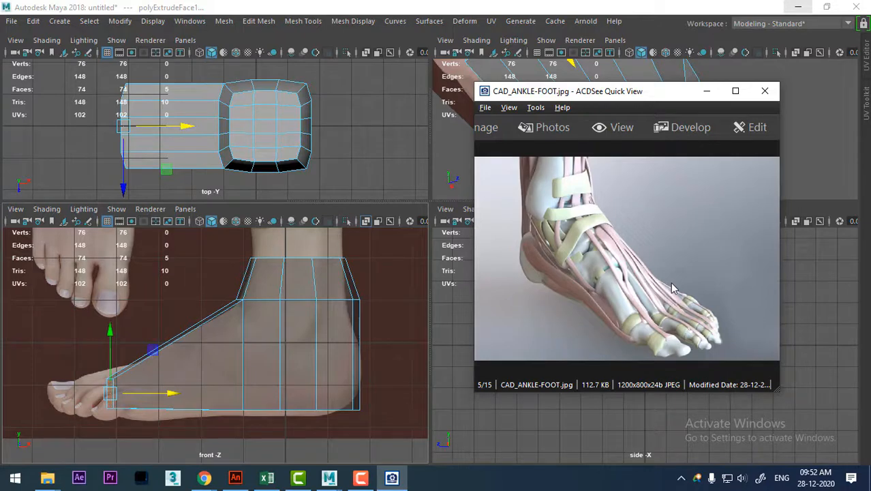
scroll(673, 288, "down", 1)
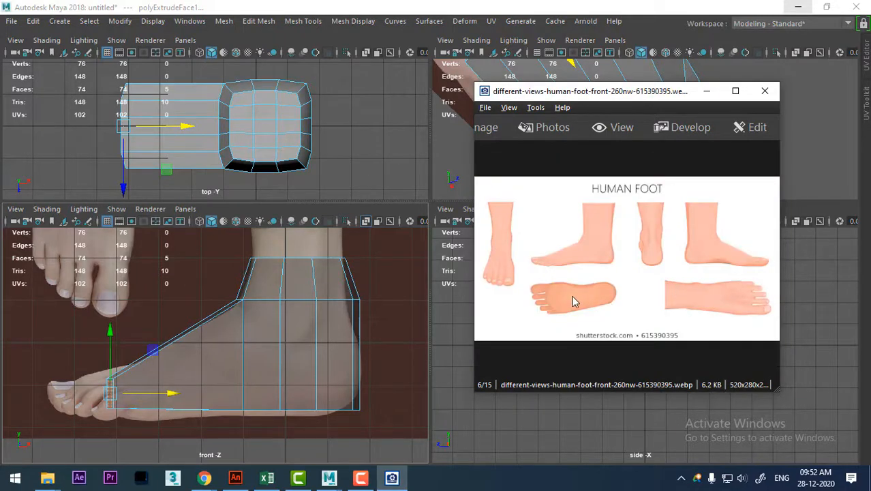
scroll(572, 296, "up", 4, "ctrl")
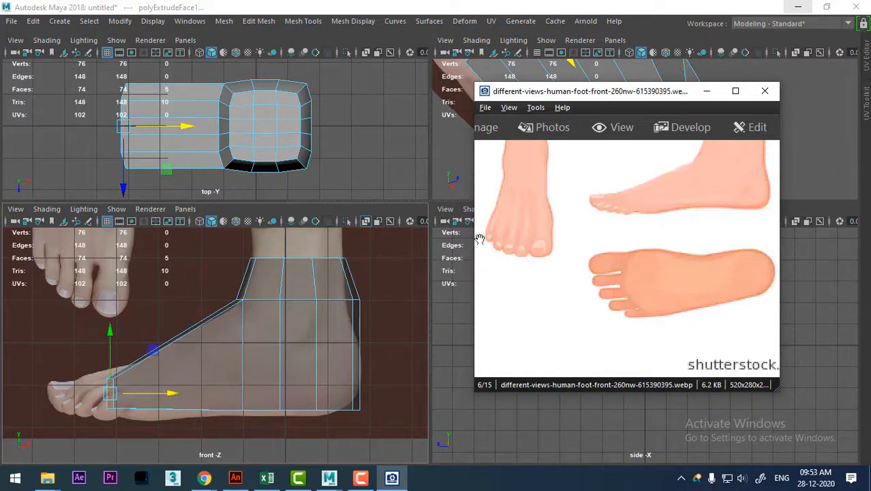
Select all vertices of the ankle and heel block in the top view and scale them down slightly.
scroll(293, 130, "up", 1)
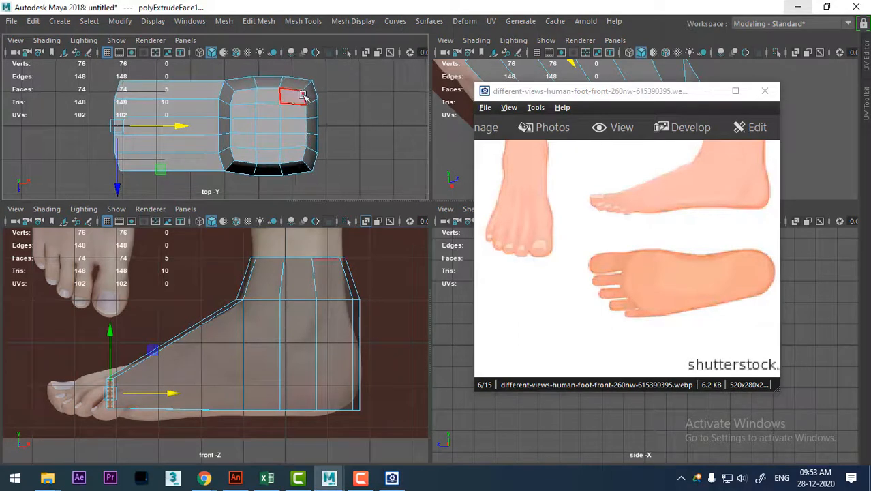
right_click_drag(303, 95, 235, 93)
scroll(245, 107, "down", 4)
left_click_drag(201, 94, 285, 190)
key("r")
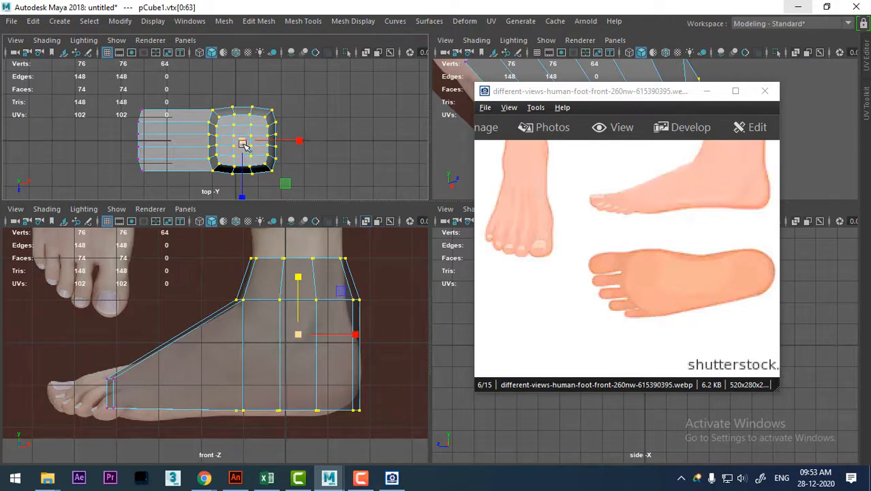
left_click_drag(242, 141, 237, 152)
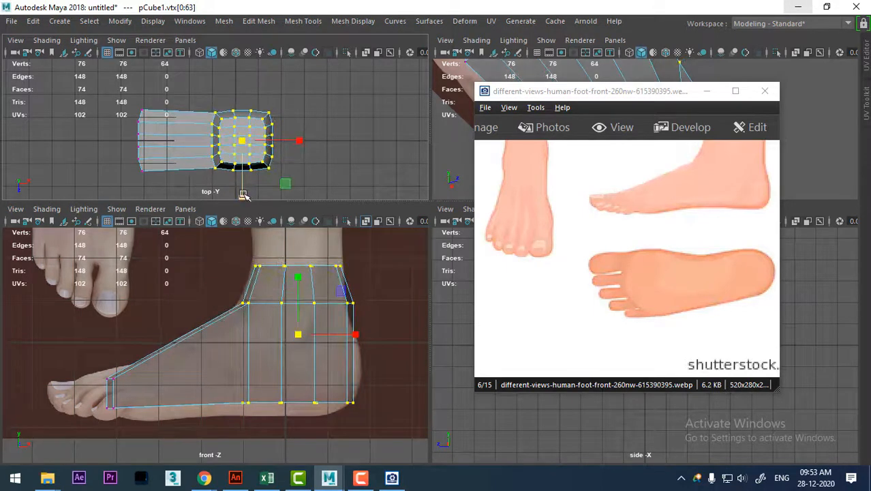
left_click_drag(243, 196, 243, 194)
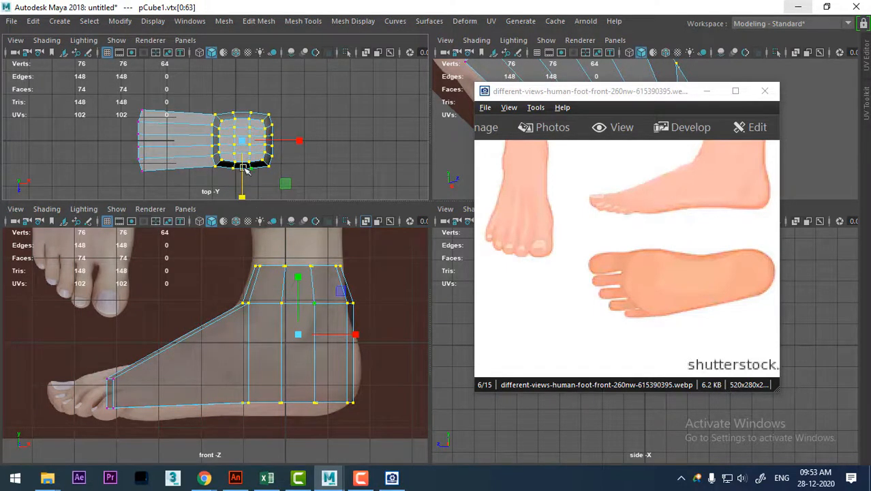
Move the four vertices at the upper corner of the forefoot's front end slightly back toward the heel in the top view.
middle_click_drag(219, 145, 247, 125, "alt")
scroll(212, 142, "up", 1)
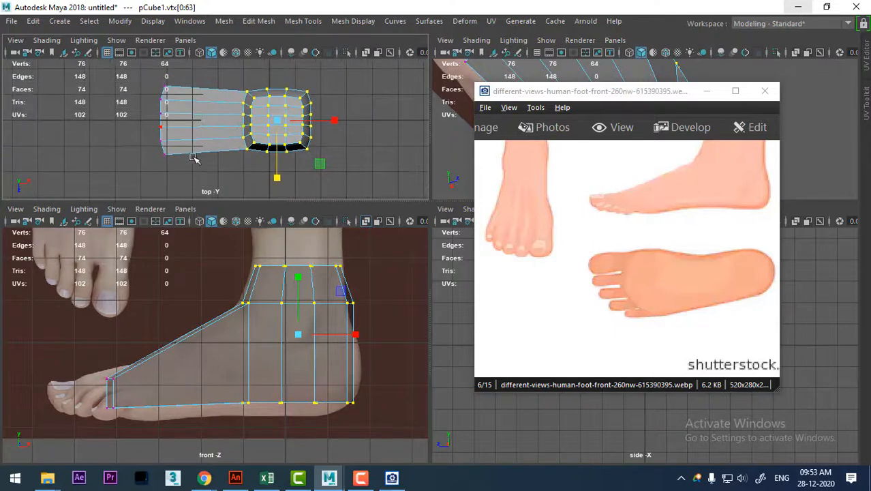
scroll(197, 174, "up", 1)
left_click_drag(126, 69, 169, 101)
scroll(171, 103, "up", 2)
key("w")
scroll(181, 114, "up", 1)
middle_click_drag(181, 115, 197, 139, "alt")
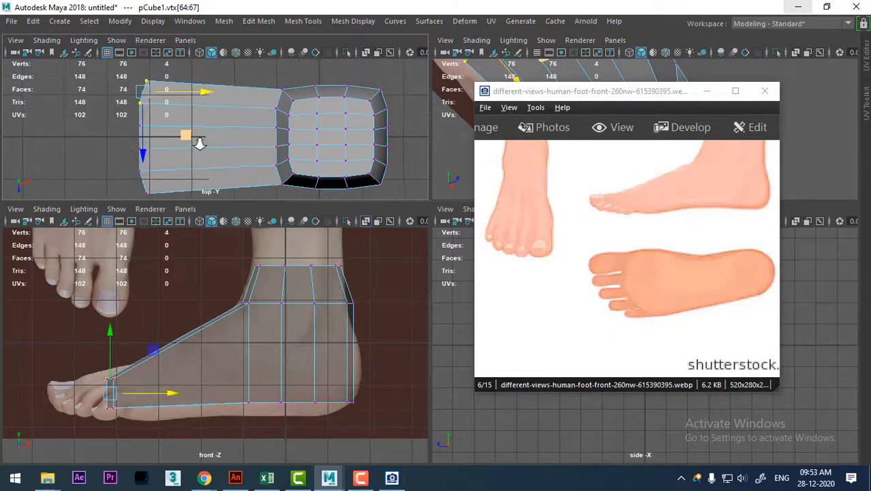
left_click_drag(199, 94, 203, 91)
Maximise the top view and push the two middle vertex pairs of the front end slightly forward to round the toe line.
left_click_drag(117, 118, 167, 215)
scroll(175, 128, "up", 1)
middle_click_drag(175, 128, 254, 133, "alt")
key("space")
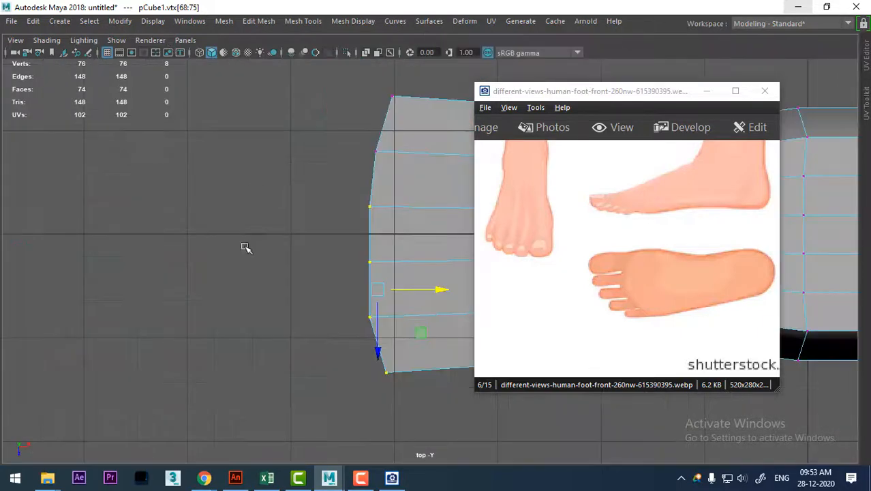
scroll(300, 249, "up", 1)
middle_click_drag(356, 250, 244, 229, "alt")
scroll(232, 219, "up", 1)
left_click_drag(191, 145, 268, 204)
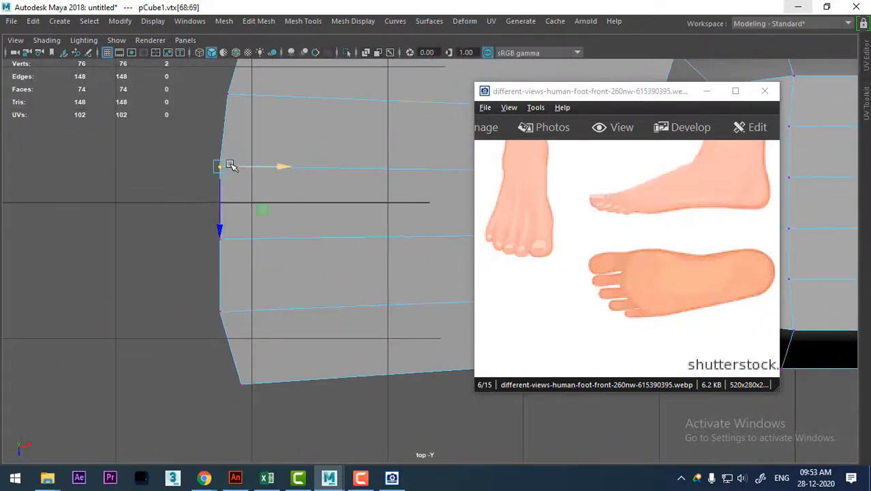
left_click_drag(221, 166, 216, 159)
left_click_drag(174, 215, 250, 276)
left_click_drag(222, 239, 215, 237)
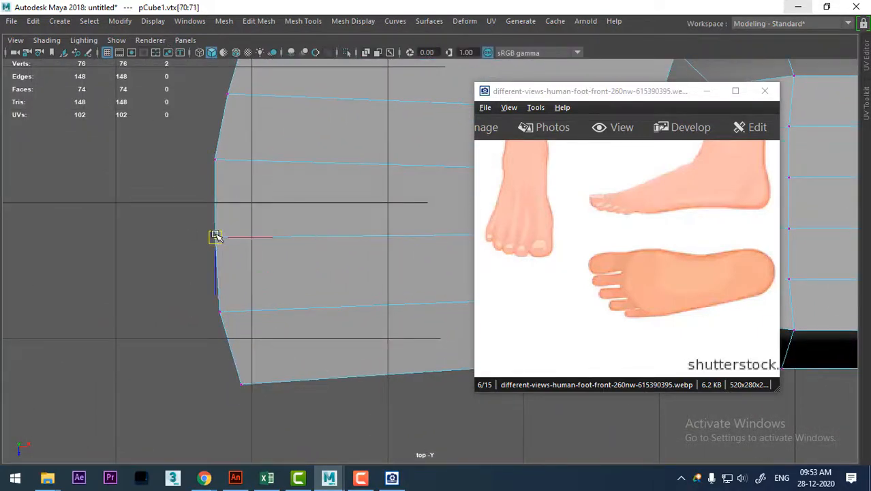
Slant the lower half of the front end back toward the heel by shifting its vertices to follow the toe line.
left_click_drag(159, 295, 257, 404)
left_click_drag(280, 347, 296, 350)
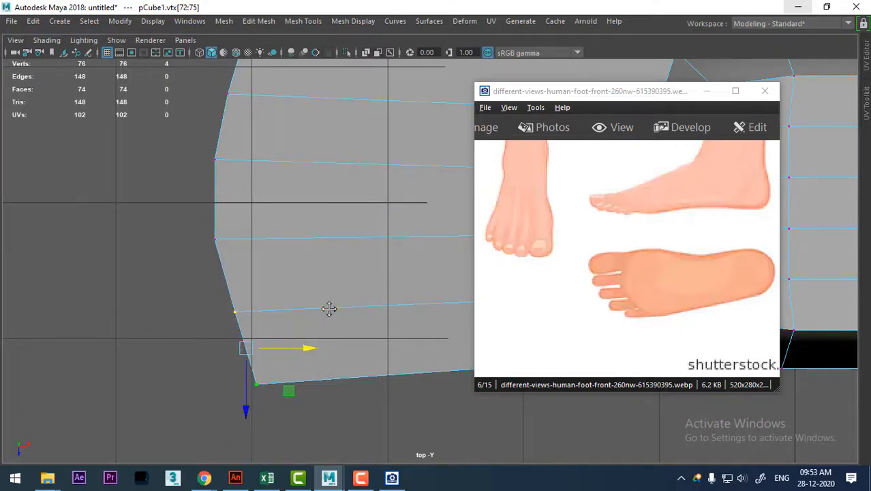
scroll(330, 309, "down", 3)
middle_click_drag(332, 255, 206, 276, "alt")
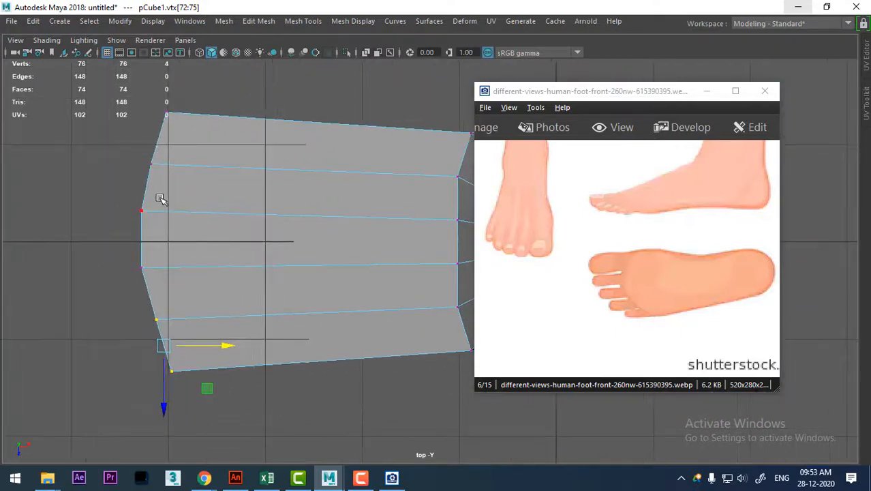
left_click_drag(133, 201, 189, 252)
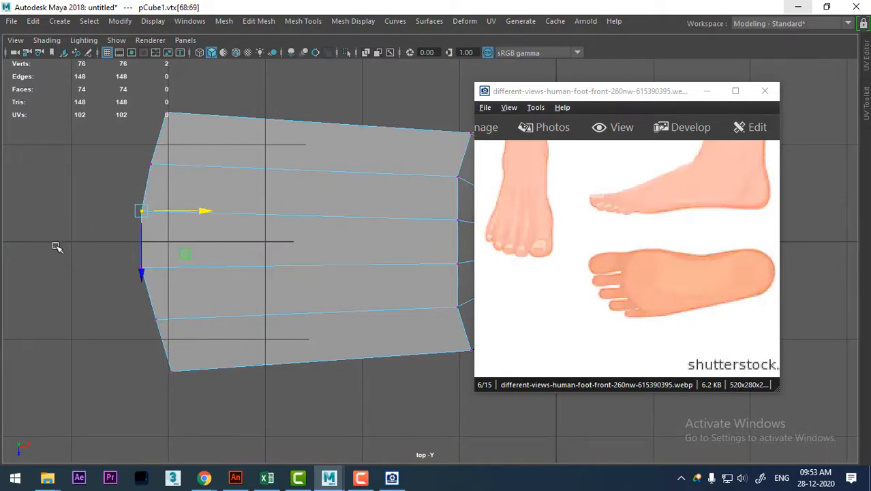
left_click_drag(63, 248, 204, 403)
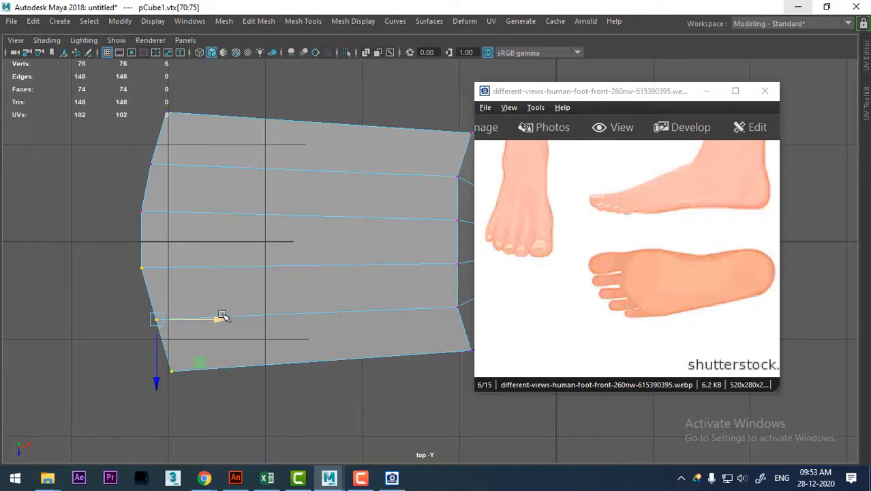
left_click_drag(223, 316, 227, 316)
Move the upper corner vertices of the front end slightly outward and back in the top view.
left_click_drag(146, 105, 176, 108)
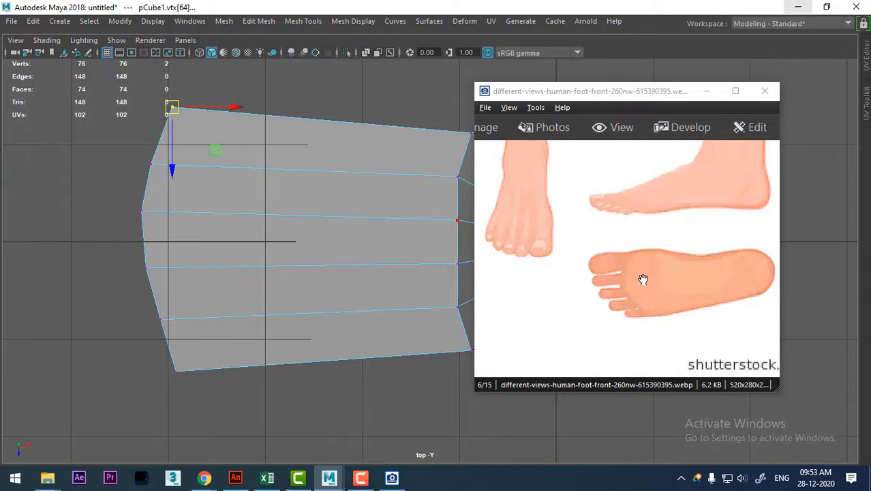
right_click_drag(218, 113, 218, 74)
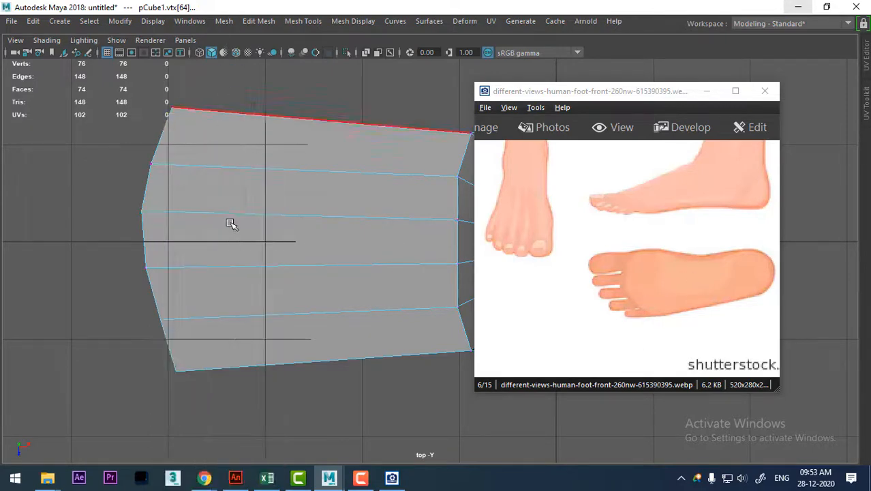
right_click_drag(222, 113, 97, 101)
right_click_drag(310, 156, 170, 109)
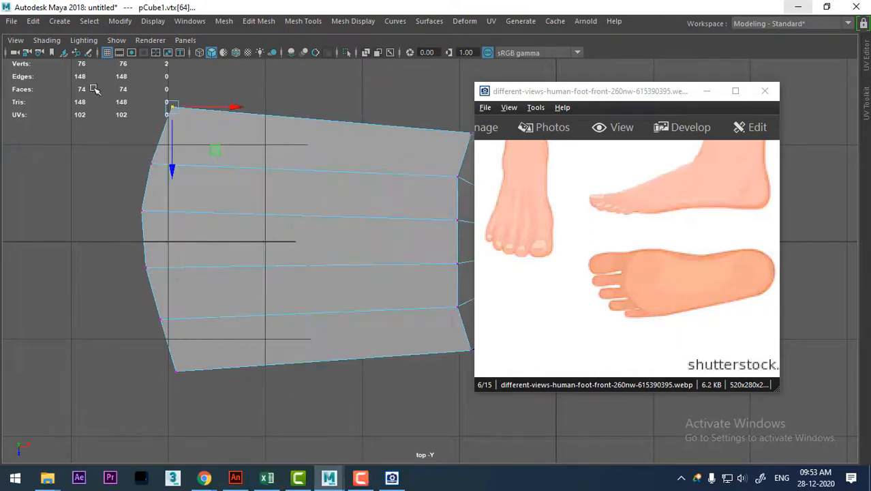
Select all twelve front-end vertices and scale them wider across the foot.
left_click_drag(94, 88, 238, 437)
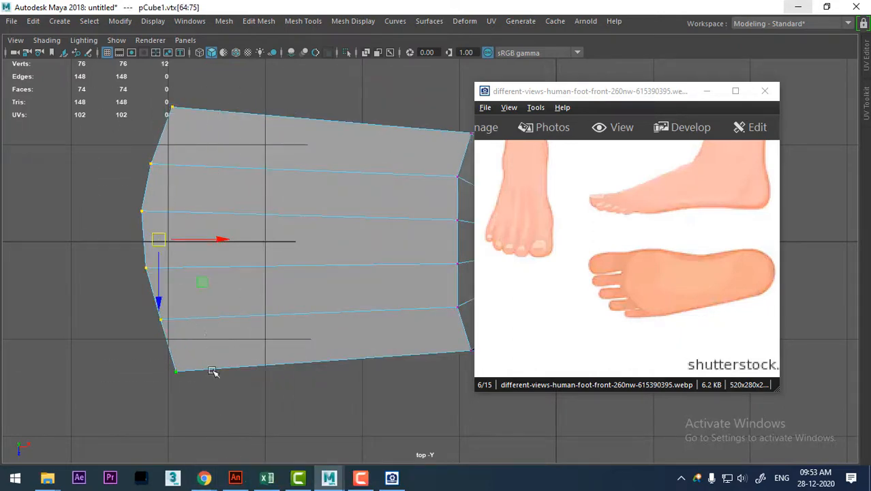
key("r")
left_click_drag(161, 295, 161, 304)
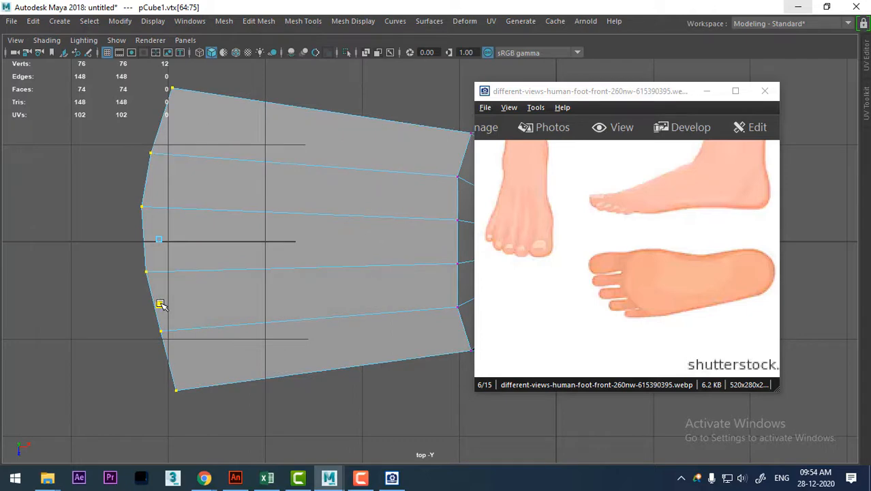
Insert an edge loop across the middle of the forefoot and scale it slightly narrower across the foot.
scroll(255, 293, "down", 2)
right_click_drag(375, 291, 370, 236)
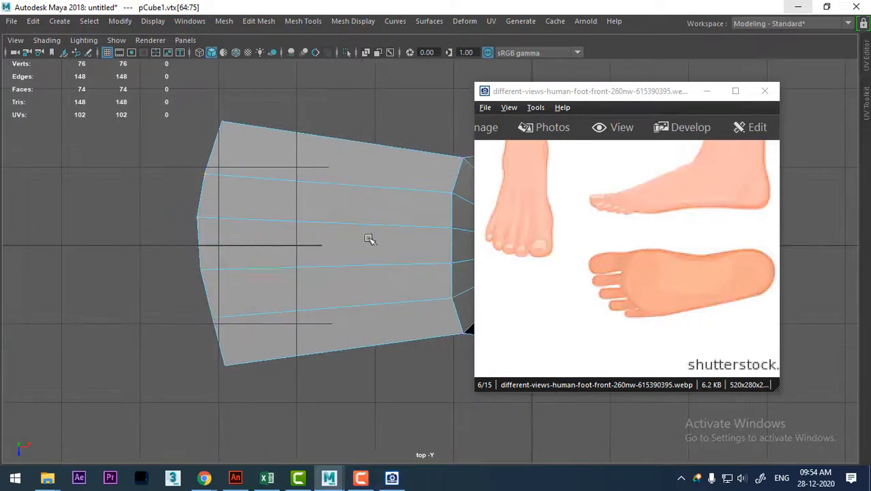
left_click(366, 228)
right_click_drag(400, 145, 356, 237, "ctrl")
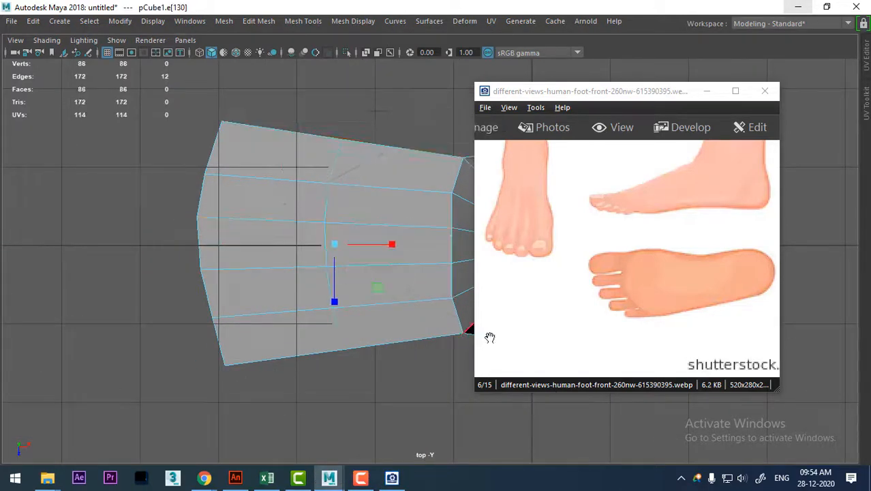
left_click_drag(335, 301, 335, 297)
Insert another edge loop across the forefoot between the middle loop and the ankle block, working in the perspective view.
middle_click_drag(438, 268, 334, 272, "alt")
key("space")
left_click_drag(311, 273, 350, 269)
left_click(446, 195)
right_click(330, 242, "ctrl")
right_click_drag(329, 242, 409, 261, "ctrl")
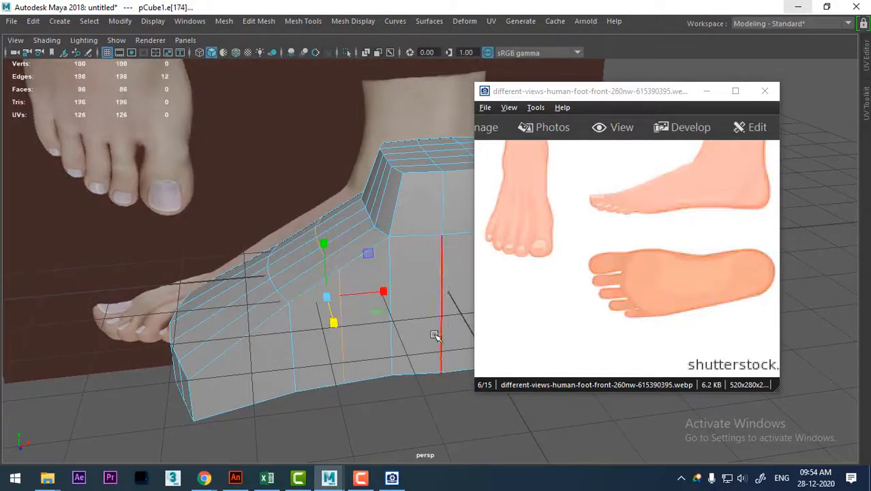
Scale the new edge loop beside the ankle block narrower across the foot in the top view.
key("space")
left_click_drag(363, 328, 232, 292, "alt")
scroll(331, 291, "up", 1)
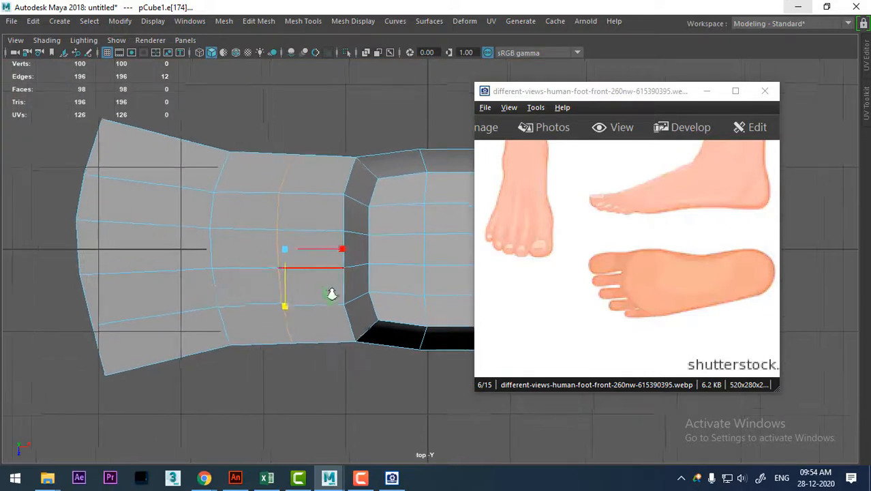
left_click_drag(286, 305, 285, 292)
key("w")
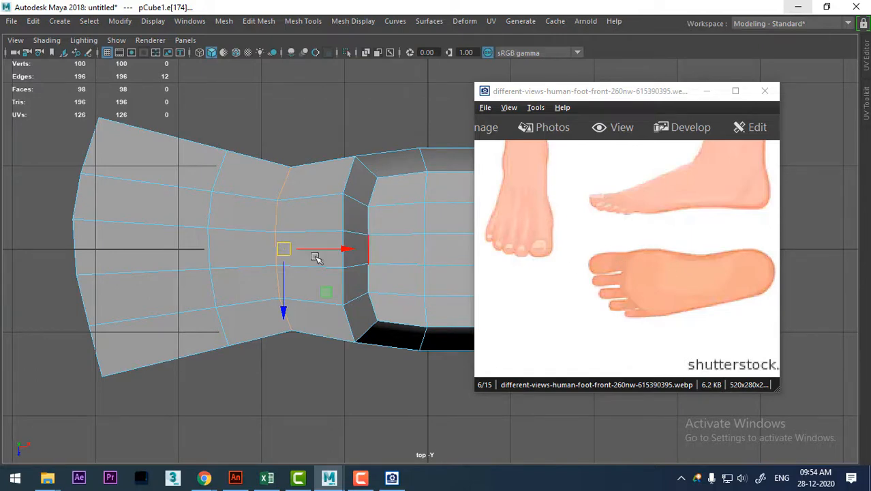
Insert an edge loop behind the forefoot's front end and move its upper side vertices outward in the top view.
left_click(153, 179)
right_click_drag(176, 146, 273, 297, "ctrl")
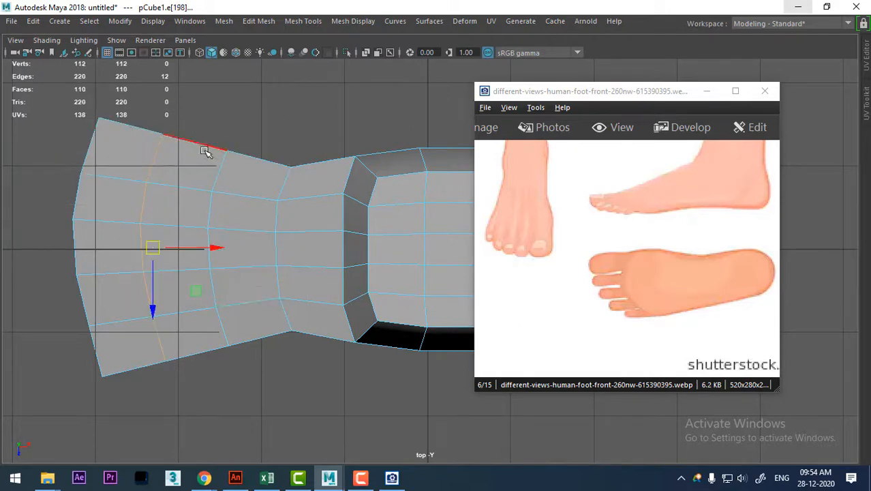
right_click_drag(204, 151, 99, 105)
middle_click_drag(155, 154, 181, 204, "alt")
scroll(184, 229, "up", 1)
left_click_drag(151, 154, 205, 208)
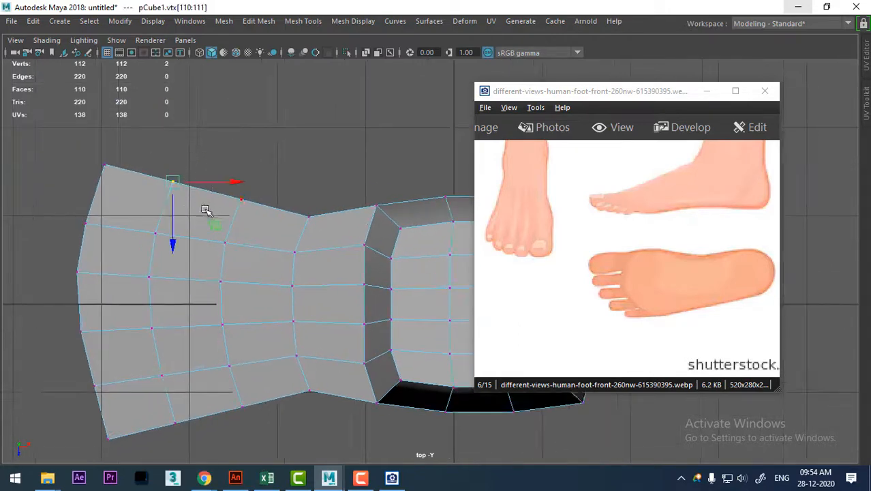
left_click_drag(173, 181, 174, 170)
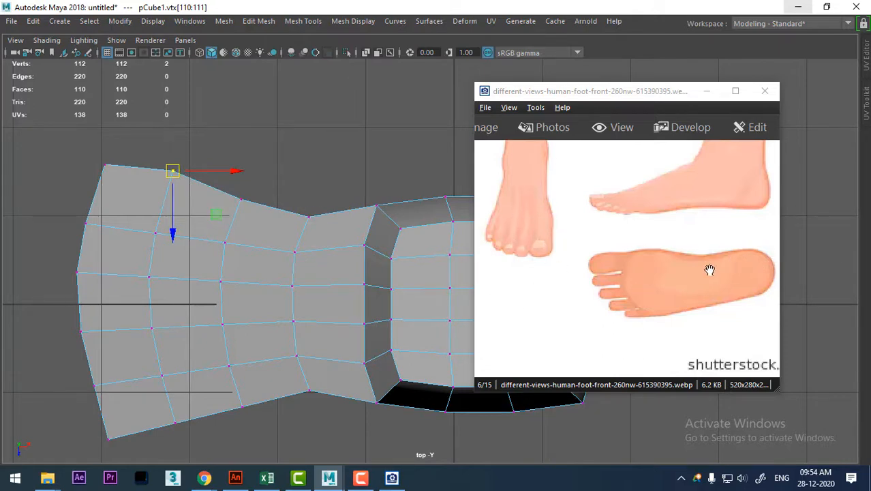
Select the narrow edge loop in front of the ankle block and shift it sideways toward the foot's lower side in the top view.
middle_click_drag(206, 315, 206, 279, "alt")
right_click_drag(310, 112, 313, 73)
double_click(294, 235)
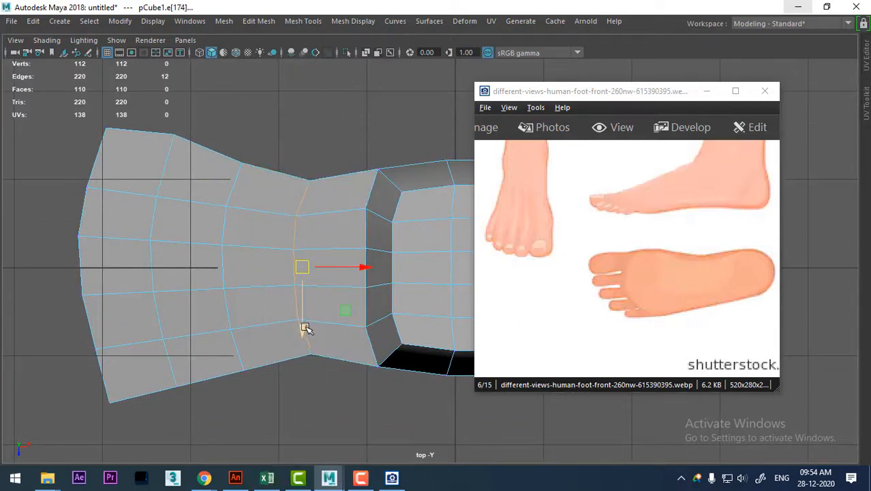
left_click_drag(306, 326, 302, 341)
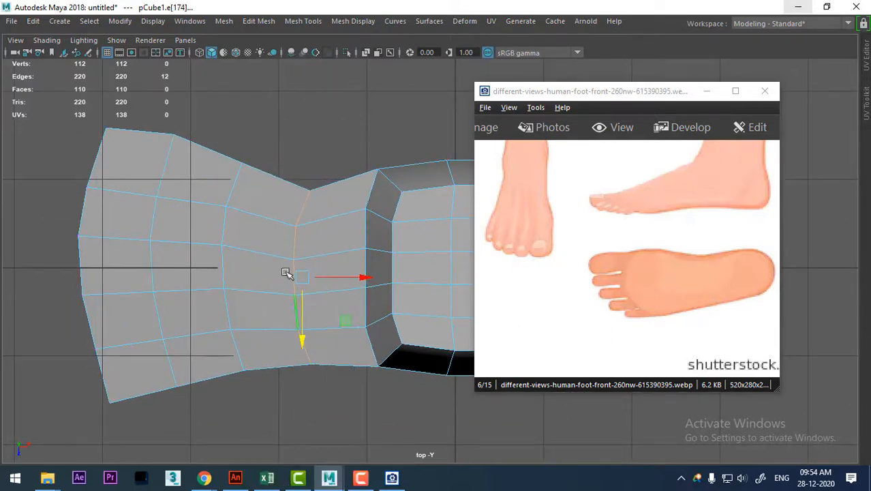
Move the upper side vertices of the shifted loop and of the middle forefoot loop slightly outward in the top view.
right_click_drag(312, 111, 237, 146)
left_click_drag(323, 205, 304, 183)
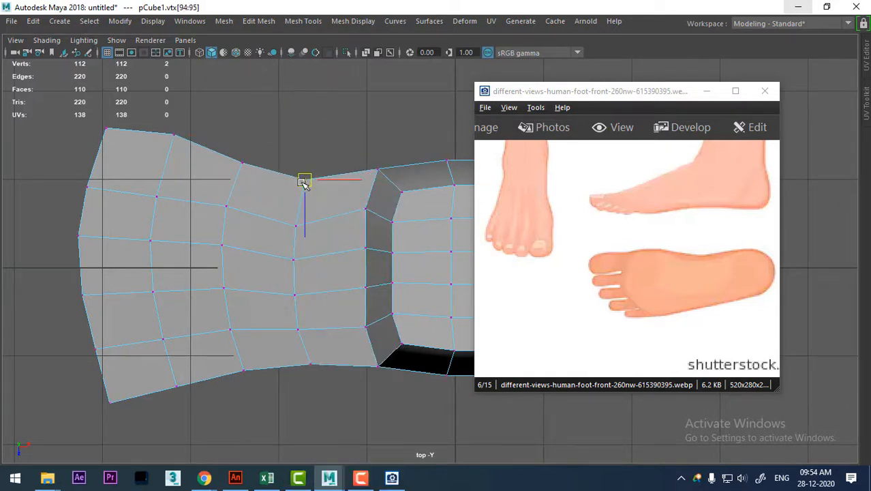
left_click_drag(257, 137, 242, 158)
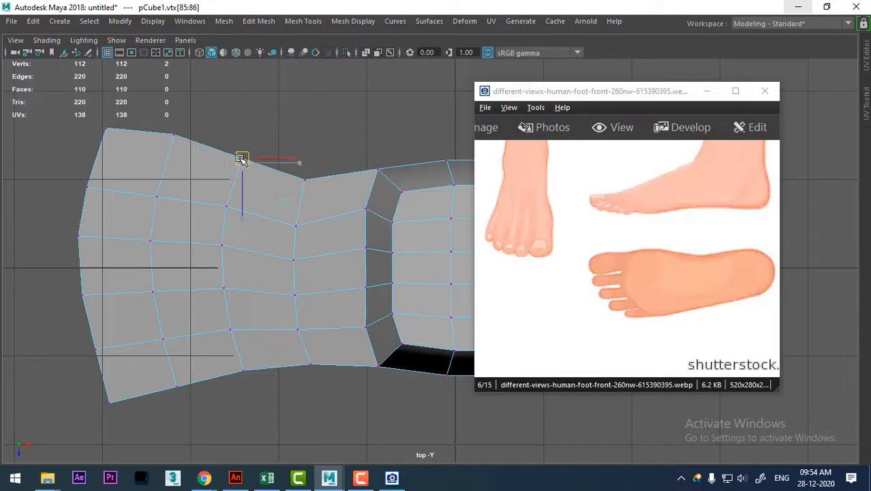
Hide the grid in the top view and move the ankle block's two middle upper-side vertex pairs slightly outward.
left_click(109, 54)
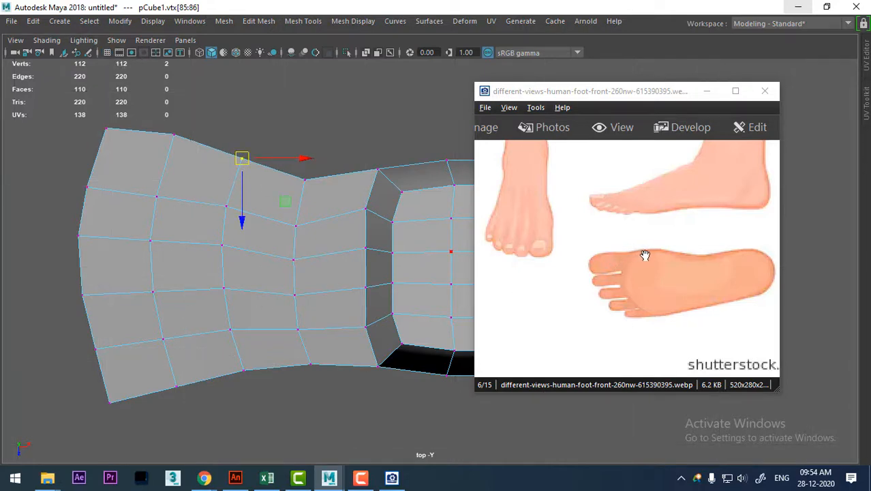
middle_click_drag(298, 279, 156, 264, "alt")
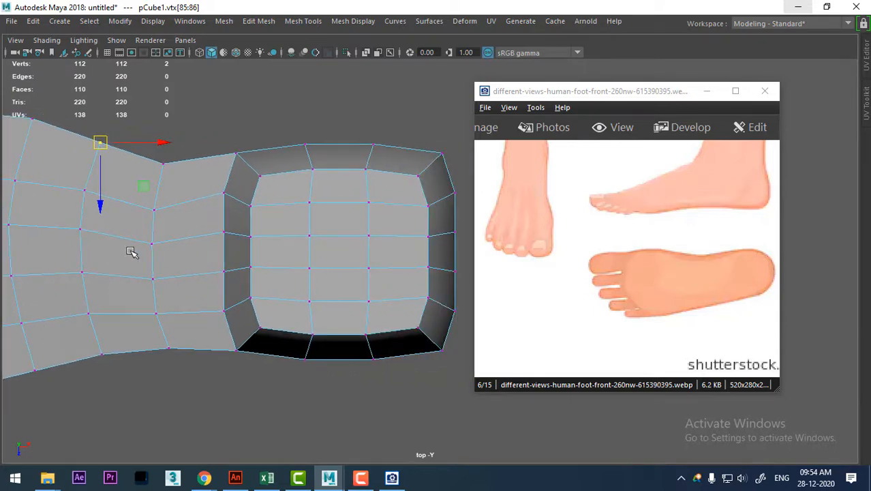
middle_click_drag(114, 217, 72, 201, "alt")
scroll(228, 205, "up", 2)
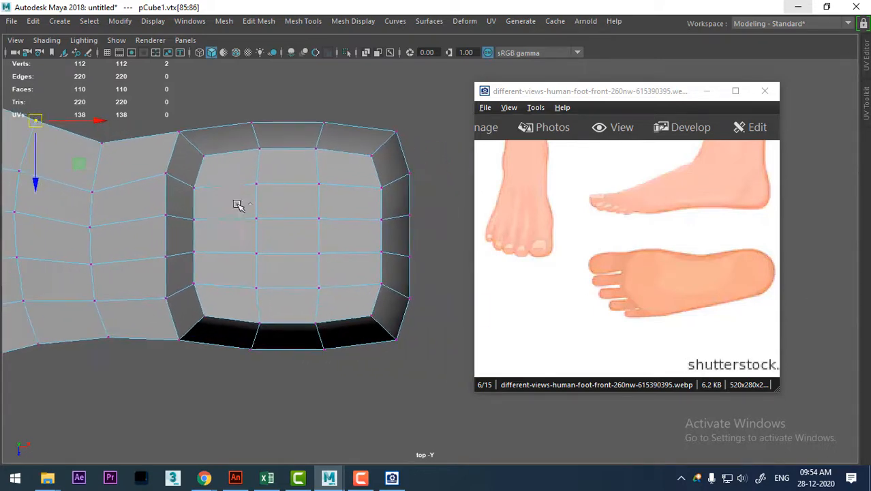
middle_click_drag(226, 211, 236, 240, "alt")
scroll(245, 176, "up", 1)
left_click_drag(236, 121, 297, 147)
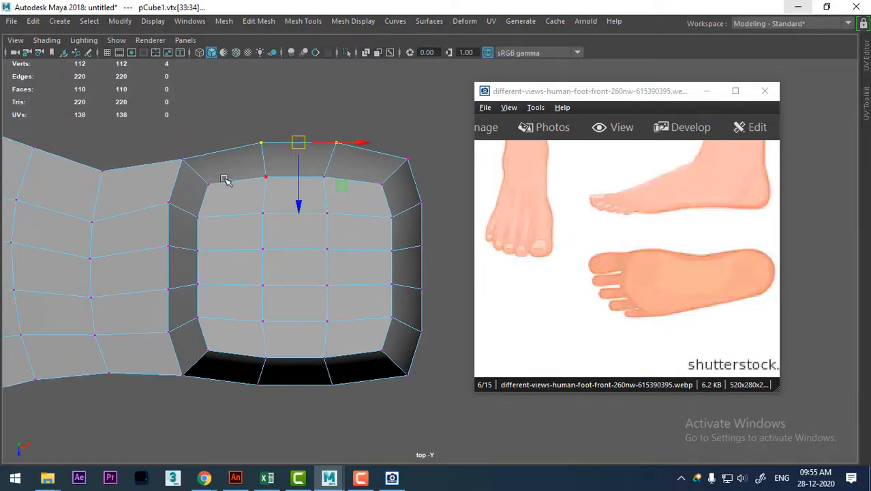
Round the ankle block's outer outline by pulling in its corner vertices and moving the lower-side middle vertices outward in the top view.
left_click(182, 158)
left_click_drag(181, 159, 199, 158)
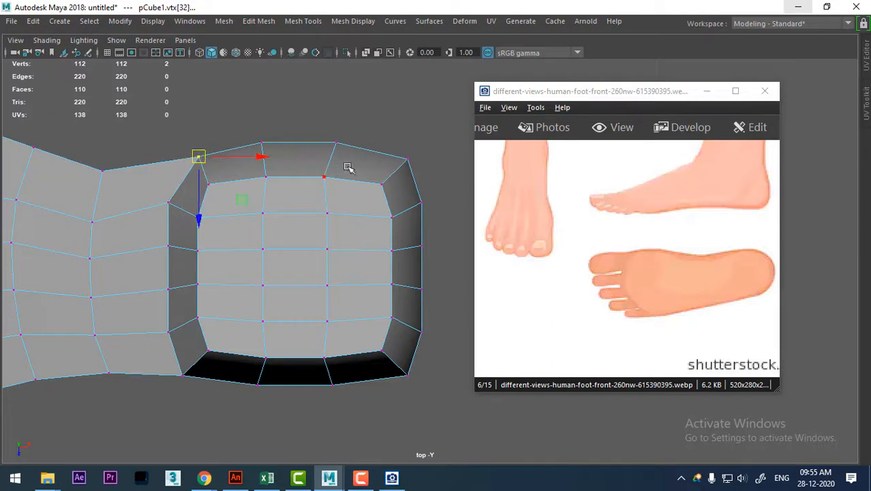
left_click_drag(423, 174, 394, 156)
mouse_move(183, 376)
left_mouse_down()
mouse_move(172, 360)
mouse_move(188, 373)
left_mouse_up()
left_click_drag(350, 425, 293, 391)
left_click_drag(419, 361, 401, 376)
Move the middle vertices of the ankle block's heel end slightly backward and those of its front side slightly toward the toes.
middle_click_drag(437, 297, 315, 286, "alt")
scroll(315, 285, "up", 1)
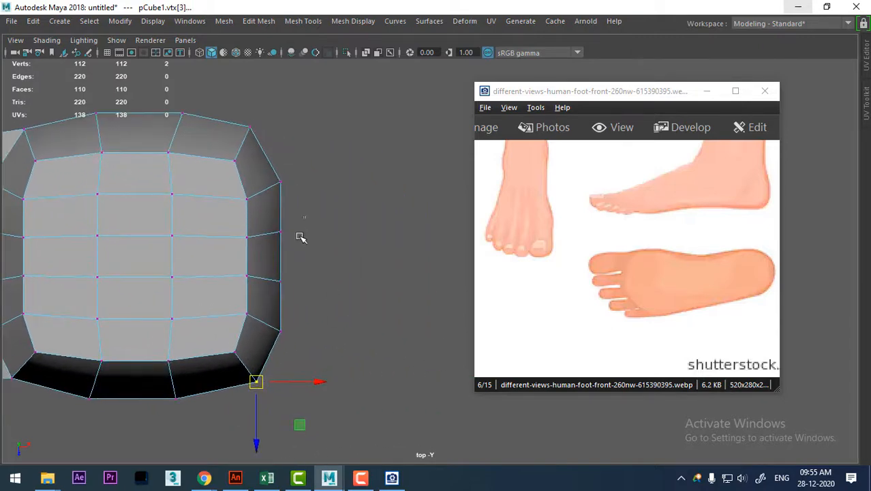
left_click_drag(304, 217, 267, 325)
left_click_drag(341, 256, 350, 256)
middle_click_drag(228, 279, 407, 283, "alt")
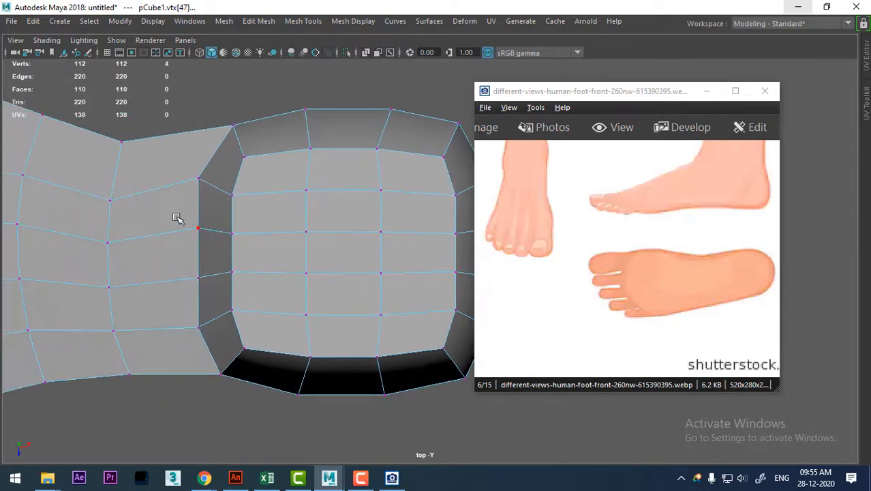
left_click_drag(177, 218, 214, 293)
left_click_drag(256, 256, 250, 254)
Examine the foot block from above and in the perspective view, briefly previewing it with smoothing.
scroll(244, 245, "down", 3)
middle_click_drag(157, 279, 174, 269, "alt")
scroll(205, 313, "up", 1)
scroll(226, 354, "down", 4)
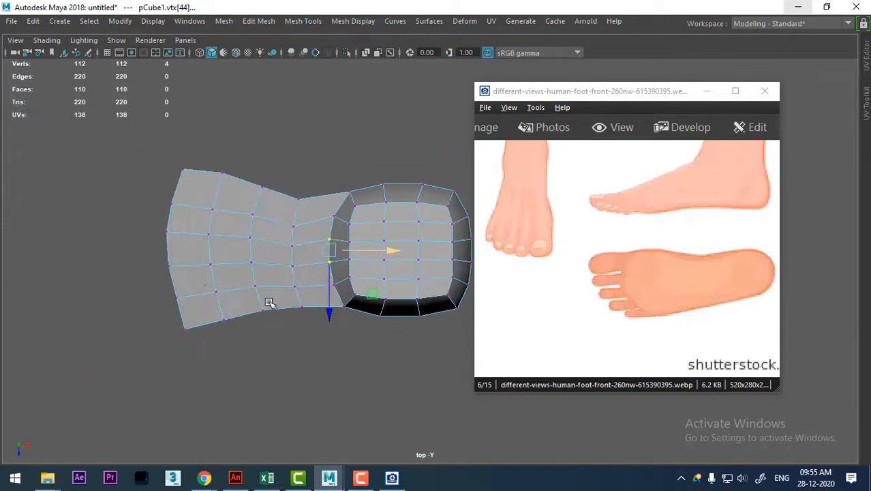
middle_click_drag(269, 302, 238, 311, "alt")
left_click_drag(256, 373, 347, 305, "alt")
scroll(348, 306, "up", 3)
middle_click_drag(348, 307, 217, 353, "alt")
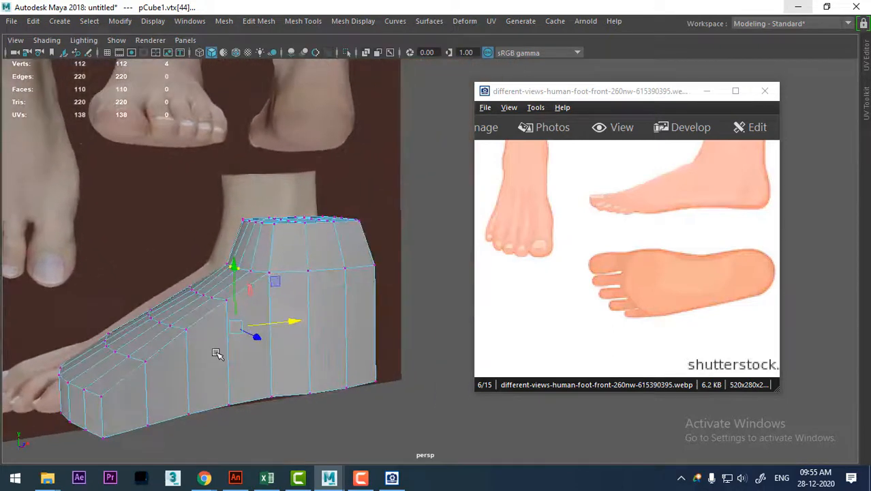
key("3")
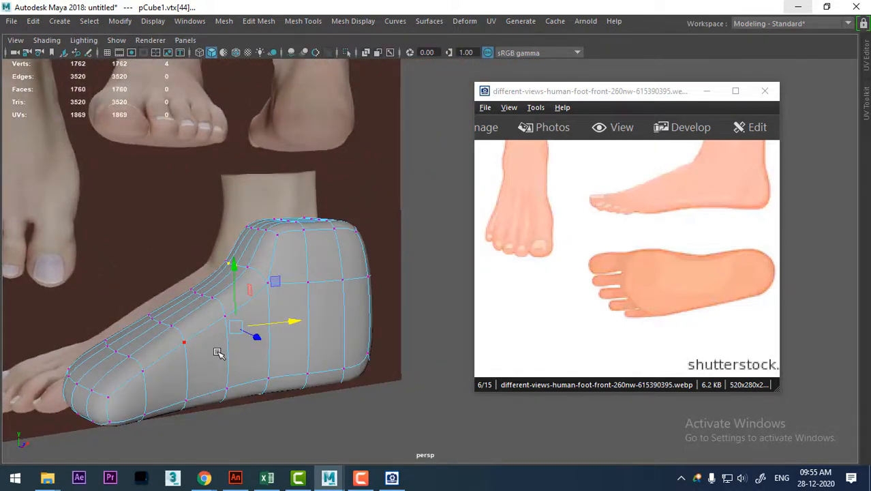
key("1")
left_click_drag(275, 350, 325, 323, "alt")
scroll(325, 323, "up", 2)
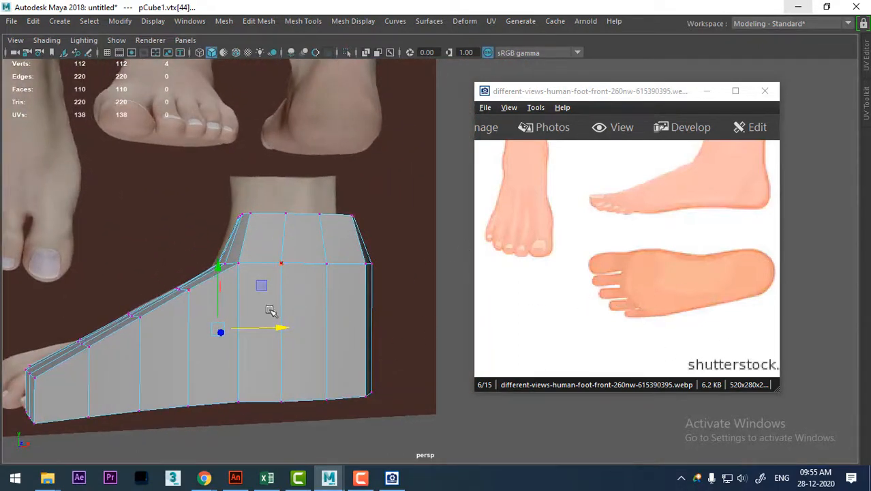
Minimize the foot reference picture window and compare the mesh with the side-view foot image in the front view.
left_click(706, 95)
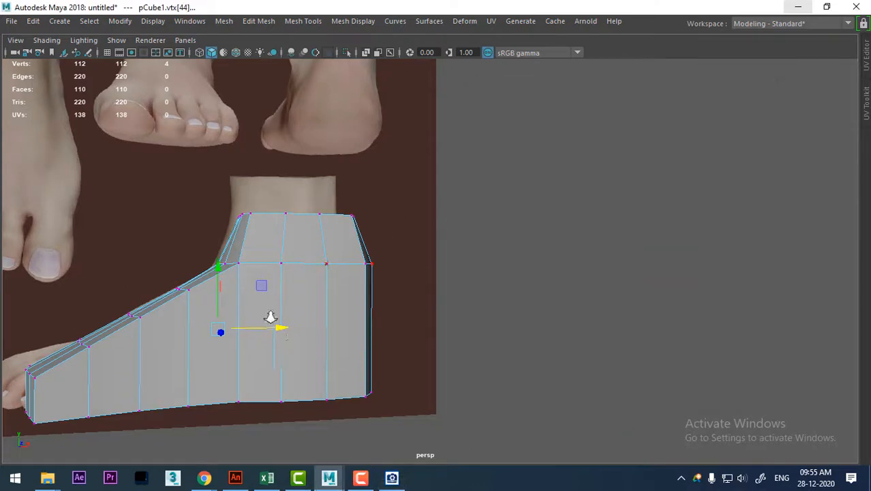
right_click_drag(271, 315, 251, 287, "alt")
key("space")
middle_click_drag(253, 362, 285, 329, "alt")
right_click_drag(285, 329, 290, 345, "alt")
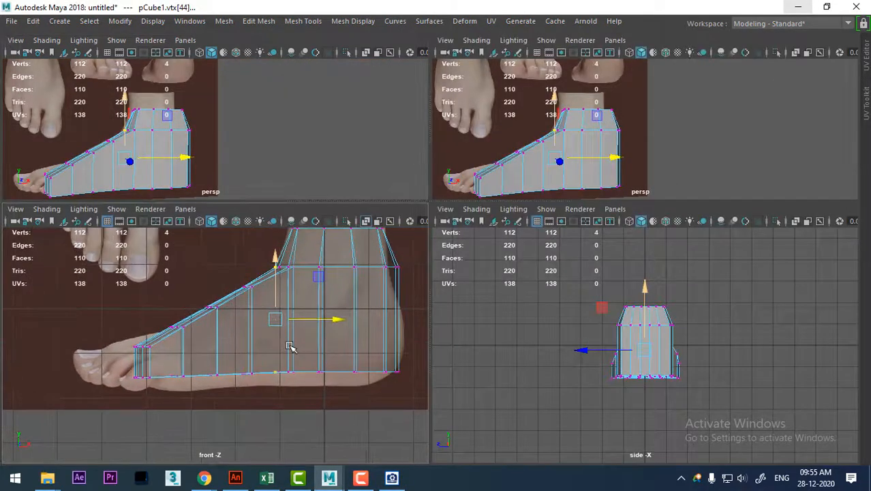
key("space")
middle_click_drag(417, 301, 369, 326, "alt")
middle_click_drag(381, 263, 380, 351, "alt")
right_click_drag(520, 300, 494, 278, "alt")
middle_click_drag(494, 278, 489, 303, "alt")
right_click_drag(488, 302, 473, 286, "alt")
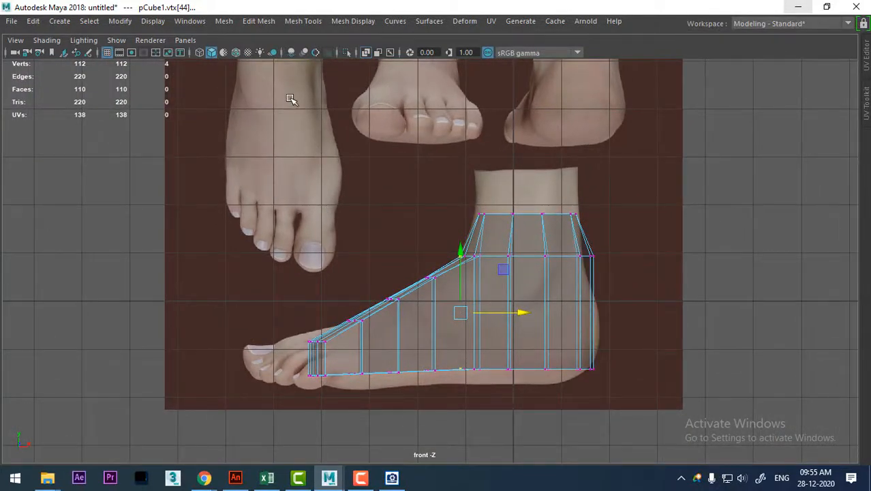
middle_click_drag(487, 150, 498, 215, "alt")
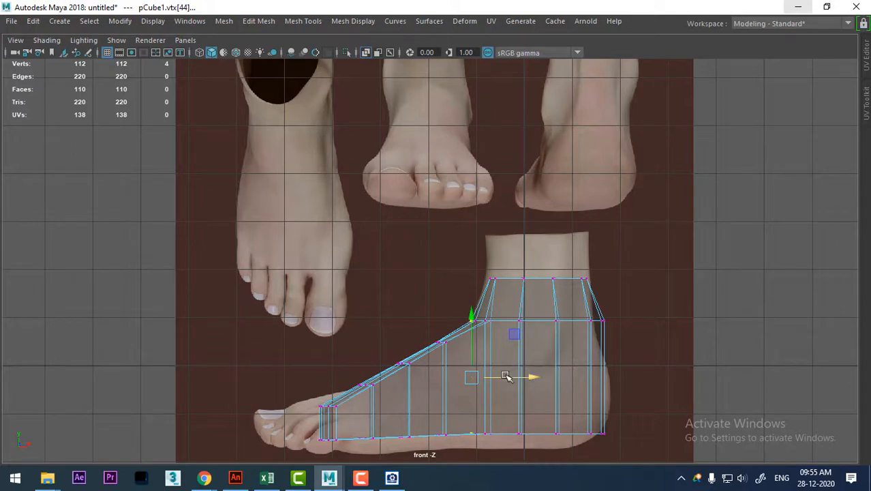
Return to the perspective view and turn off X-Ray shading.
key("space")
left_click_drag(506, 364, 507, 321)
left_click_drag(574, 301, 397, 347, "alt")
middle_click_drag(397, 346, 493, 312, "alt")
right_click_drag(492, 312, 521, 369, "alt")
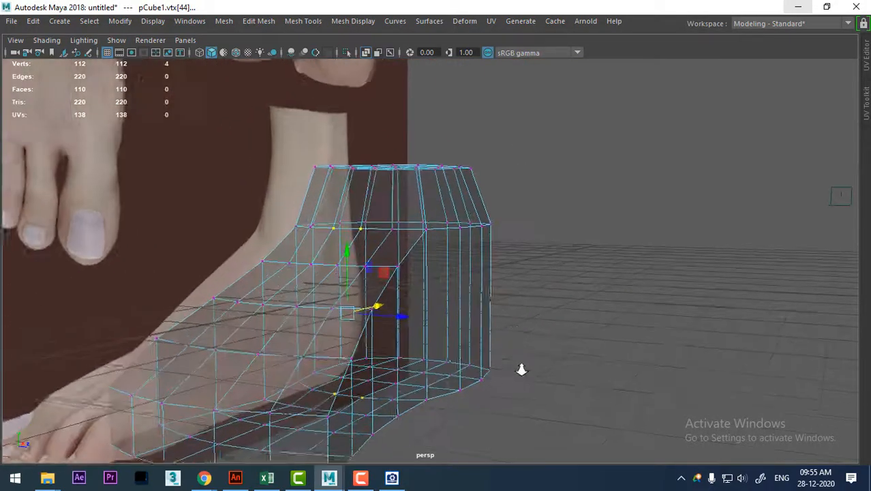
left_click_drag(522, 368, 279, 240, "alt")
left_click(47, 41)
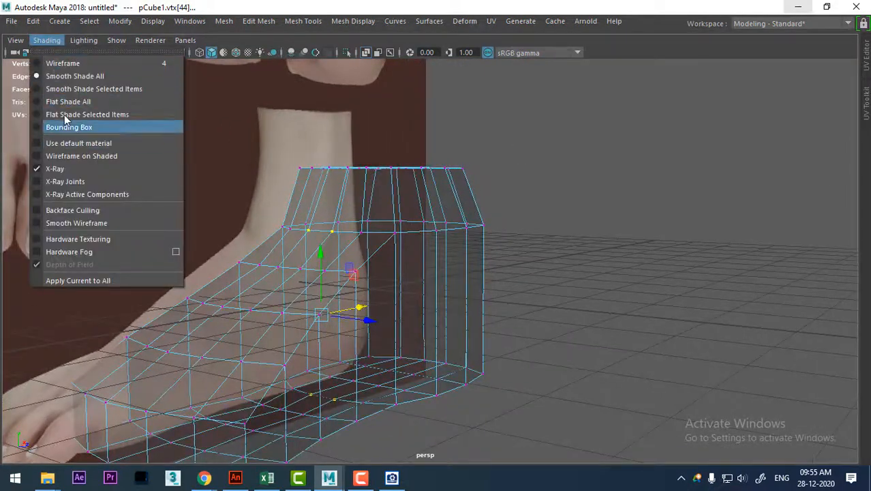
left_click(73, 167)
Hide the grid in the perspective view, with the foot seen from the front end.
left_click_drag(436, 235, 501, 242, "alt")
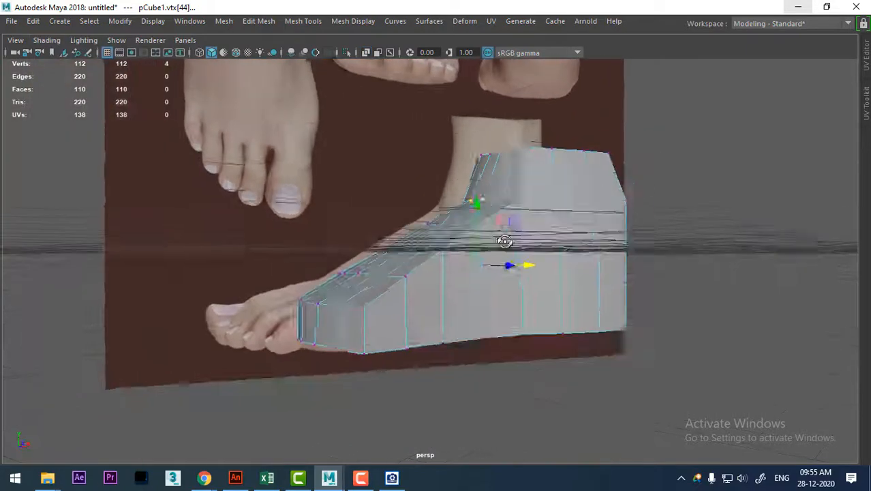
middle_click_drag(502, 241, 559, 301, "alt")
left_click_drag(559, 301, 555, 322, "alt")
right_click_drag(593, 294, 587, 292, "alt")
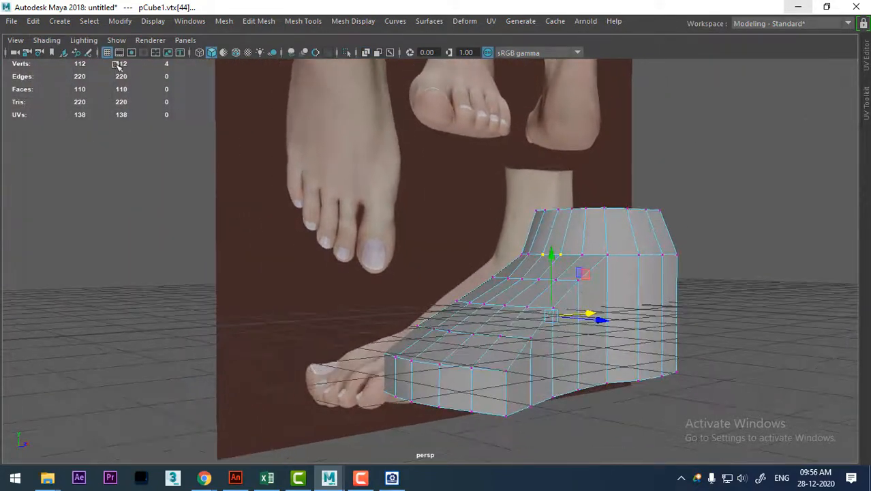
left_click(108, 55)
left_click_drag(543, 335, 557, 324, "alt")
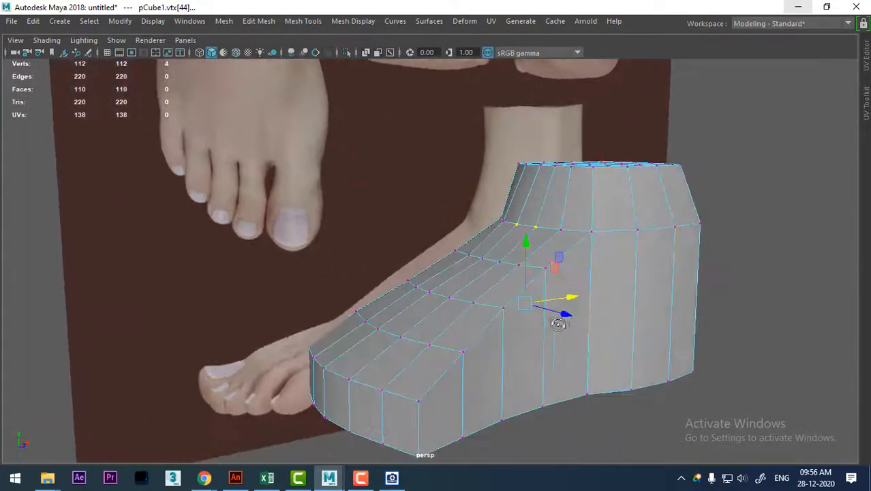
Select the edges along both borders of the instep's top surface and convert the selection to vertices.
right_click_drag(580, 113, 580, 74)
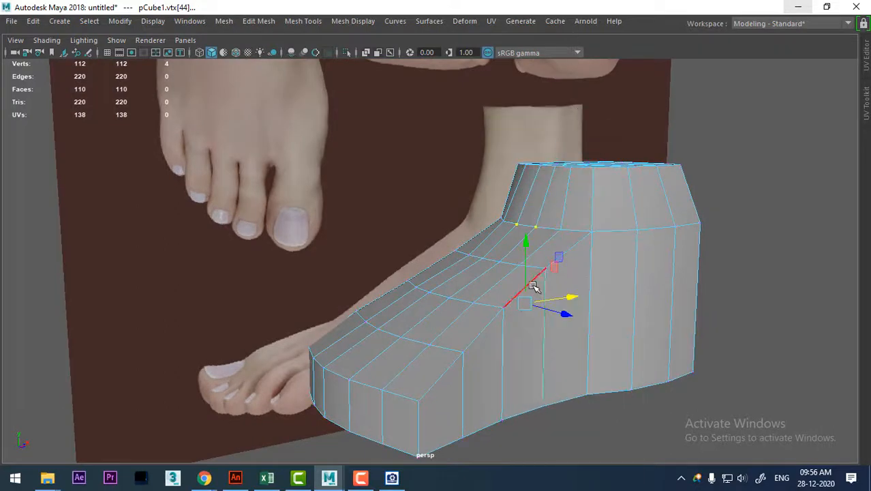
left_click(501, 322)
double_click(450, 363)
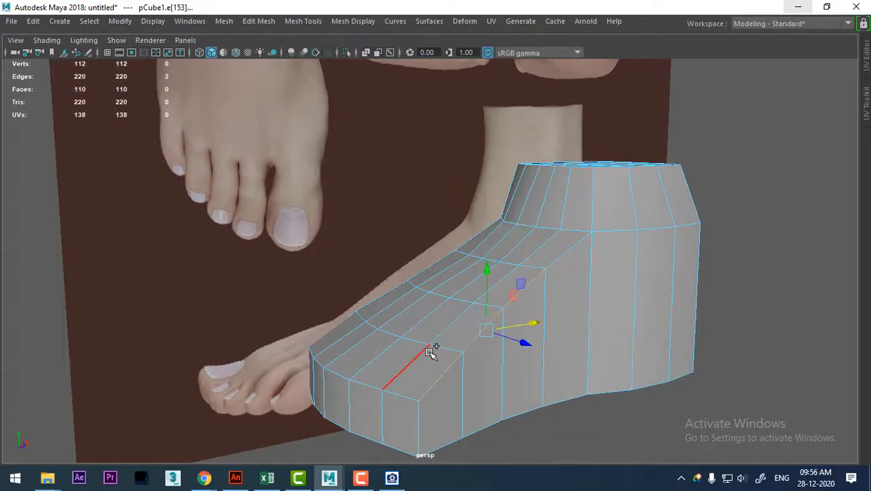
left_click(430, 352, "shift")
scroll(545, 341, "up", 3)
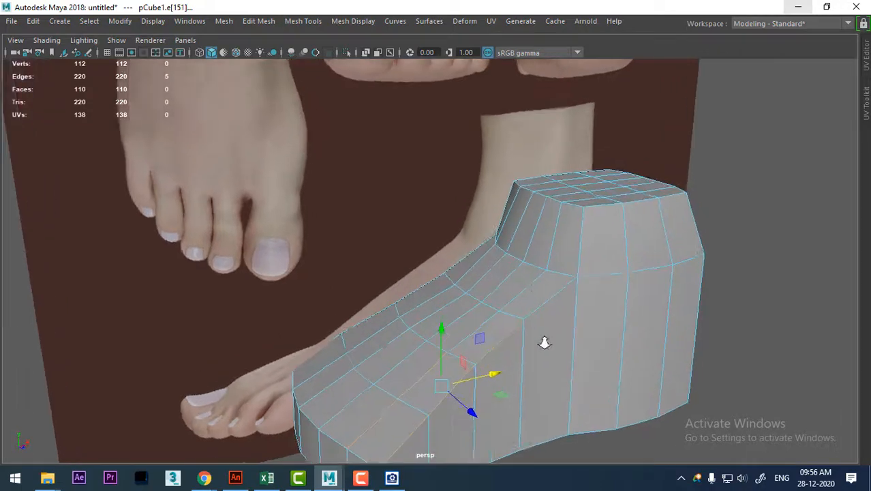
left_click_drag(554, 315, 536, 260, "alt")
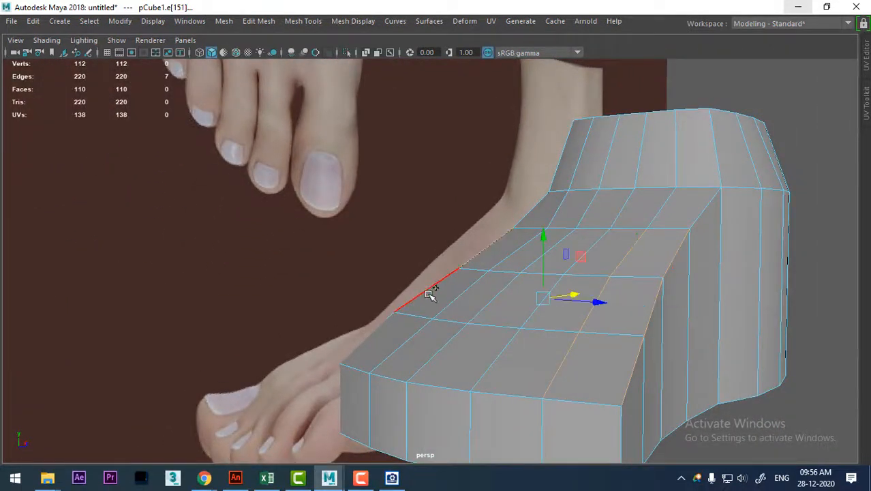
left_click_drag(458, 332, 466, 328, "alt")
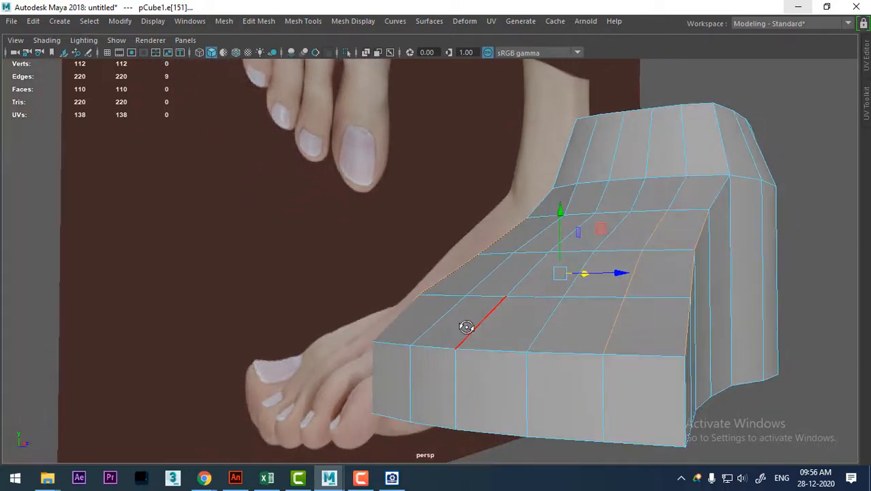
right_click_drag(634, 225, 273, 235, "ctrl")
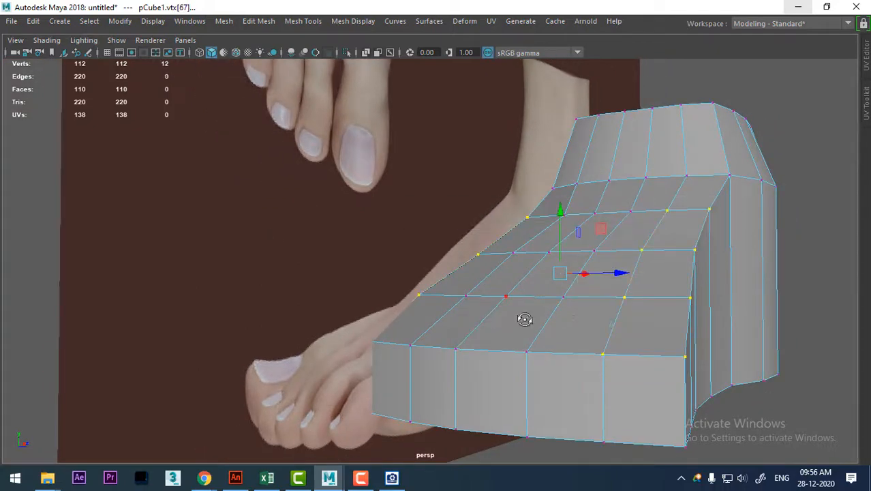
left_click_drag(525, 317, 570, 322, "alt")
Try averaging the selected instep border vertices, examine the shape and undo the averaging.
right_click_drag(579, 245, 581, 246, "shift")
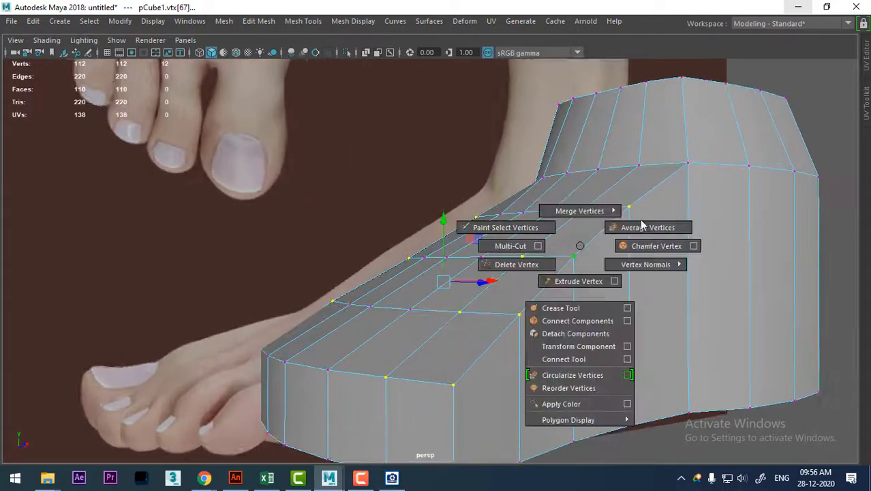
right_click_drag(641, 225, 645, 226, "shift")
left_click_drag(549, 291, 457, 244, "alt")
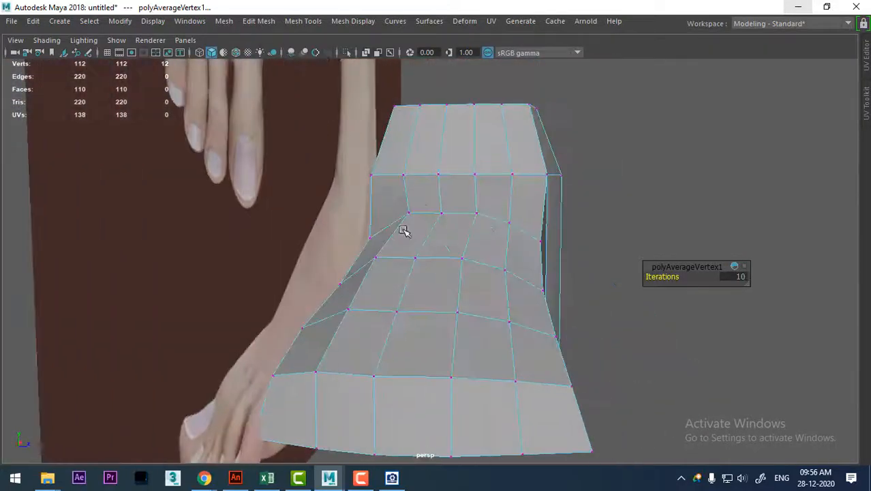
mouse_move(422, 202)
left_mouse_down("alt")
mouse_move(326, 214)
mouse_move(377, 196)
mouse_move(407, 200)
left_mouse_up("alt")
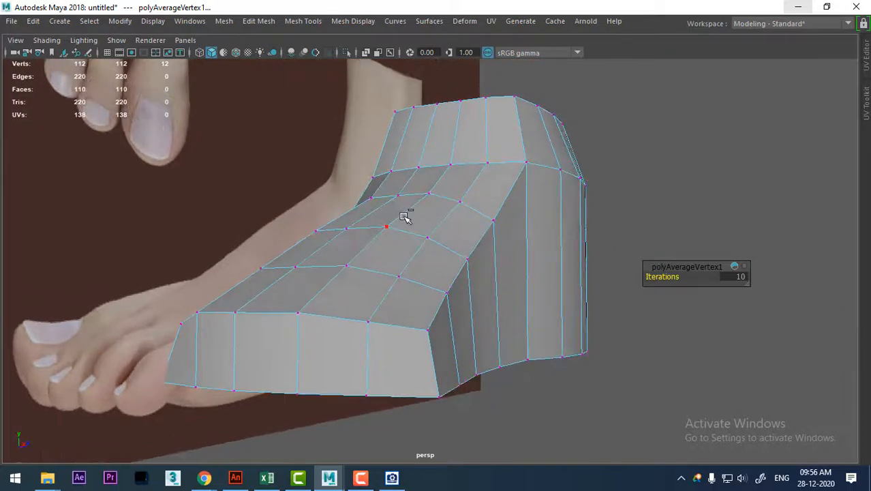
key("ctrl+z")
Apply Average Vertices to the selected border vertices of the instep.
left_click_drag(428, 238, 442, 207, "alt")
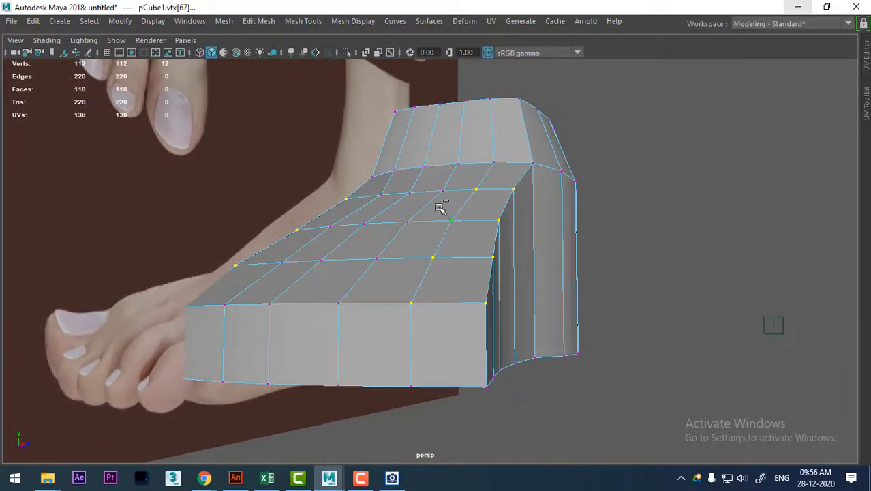
right_click(437, 202, "shift")
left_click(502, 182)
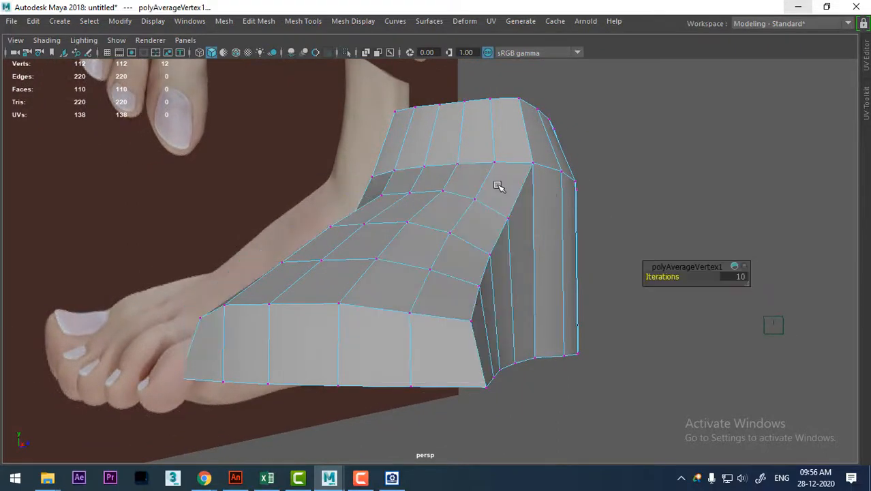
Insert a horizontal edge loop around the foot's sides, about midway between the sole and the ankle ring.
left_click_drag(502, 187, 539, 317, "alt")
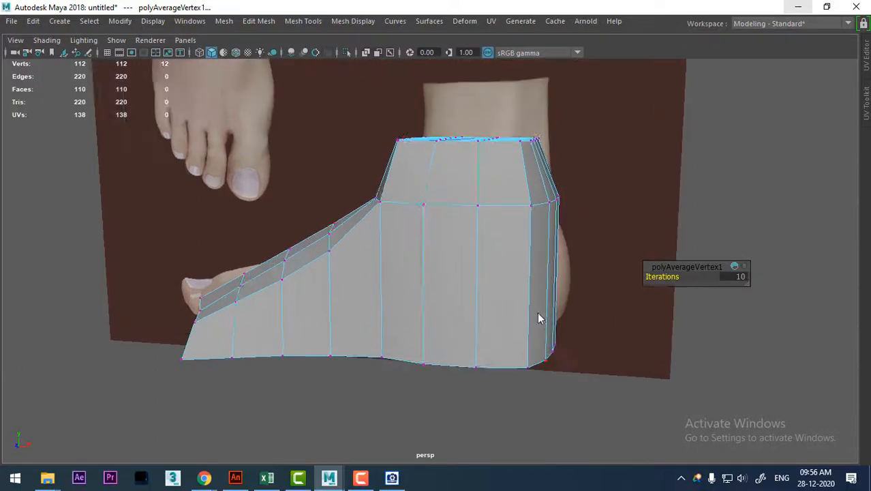
right_click_drag(560, 209, 718, 372, "ctrl")
left_click_drag(507, 278, 542, 284, "alt")
Turn on X-Ray shading in the front view and maximize that view on the foot.
key("space")
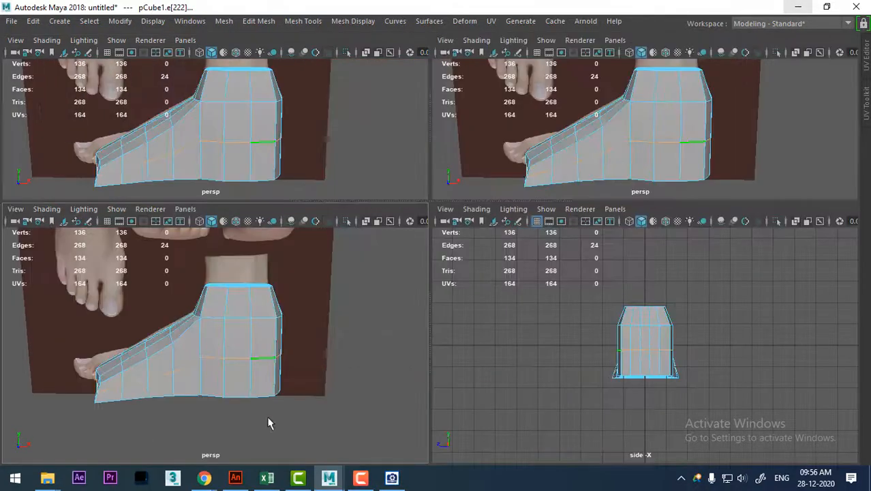
left_click_drag(256, 341, 259, 383)
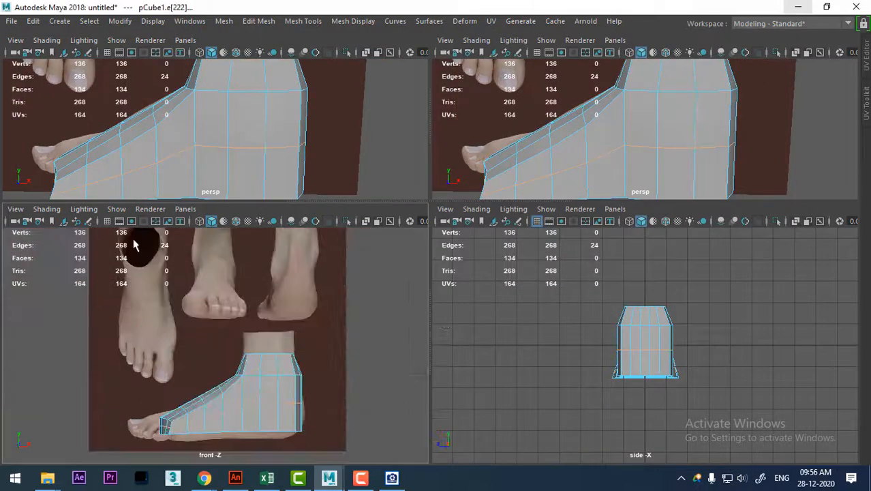
left_click(42, 209)
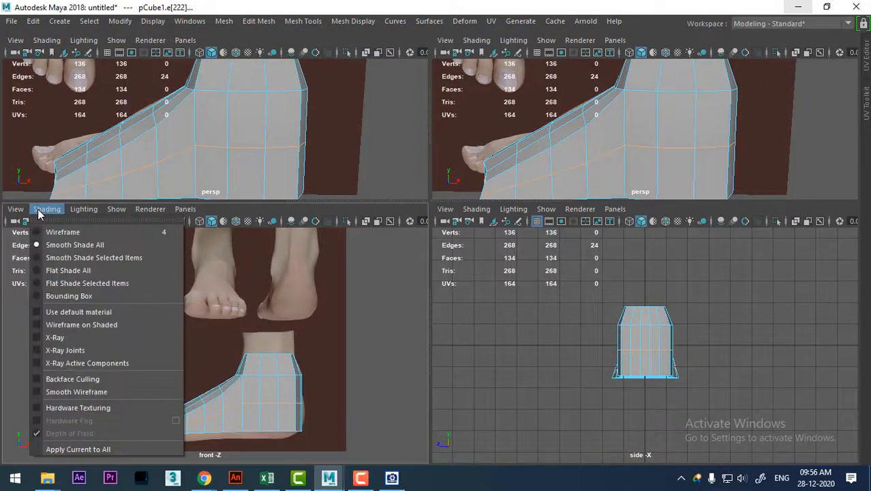
left_click(70, 334)
middle_click_drag(295, 430, 253, 350, "alt")
scroll(253, 350, "up", 3)
key("space")
scroll(587, 401, "up", 6)
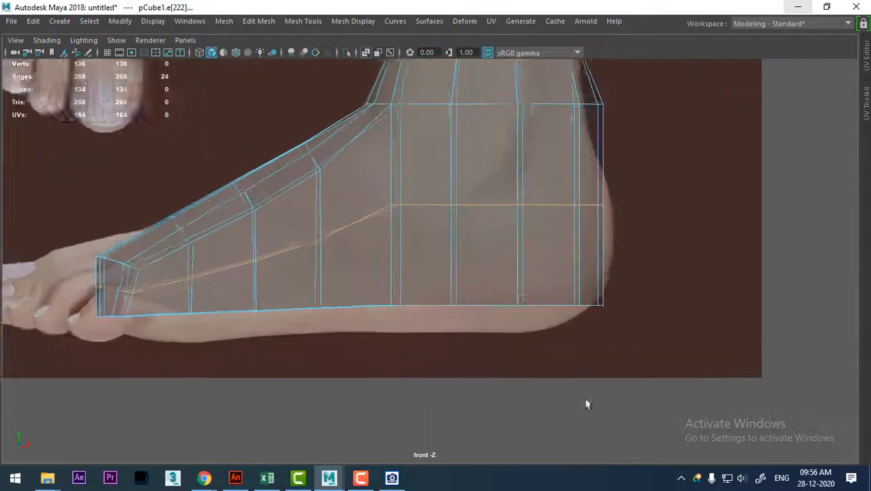
Move the rear vertices of the new edge loop outward to the heel's outline in the reference.
middle_click_drag(587, 231, 580, 254, "alt")
right_click_drag(599, 196, 510, 160)
middle_click_drag(468, 224, 273, 280, "alt")
scroll(453, 301, "up", 1)
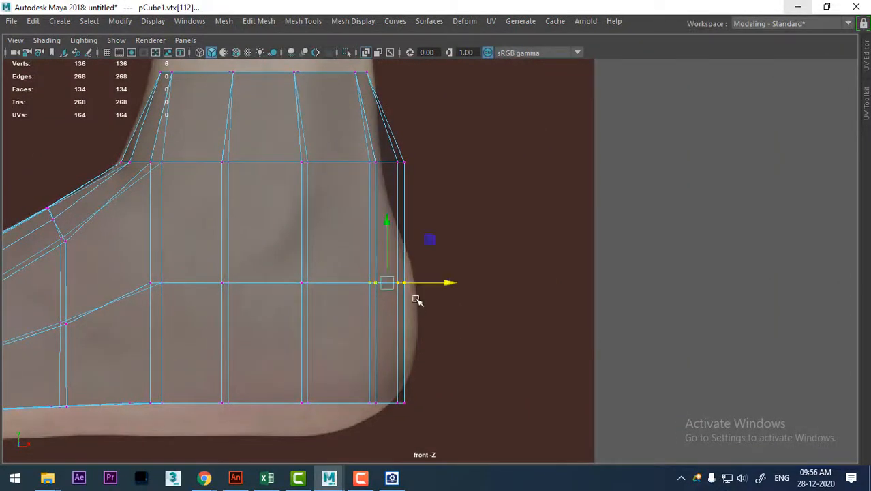
left_click_drag(386, 289, 395, 287)
middle_click_drag(395, 287, 460, 307, "alt")
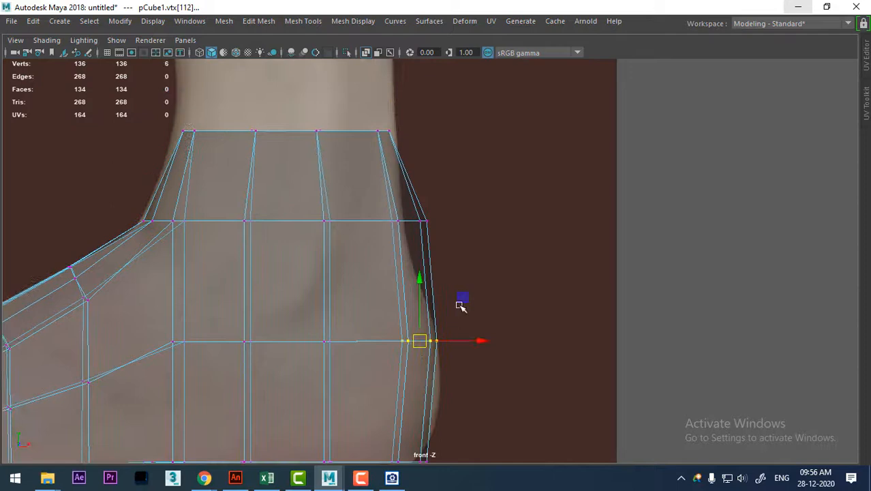
Move the rear vertices of the ankle ring down and inward onto the back outline above the heel.
left_click(406, 220)
left_click_drag(407, 221, 390, 258)
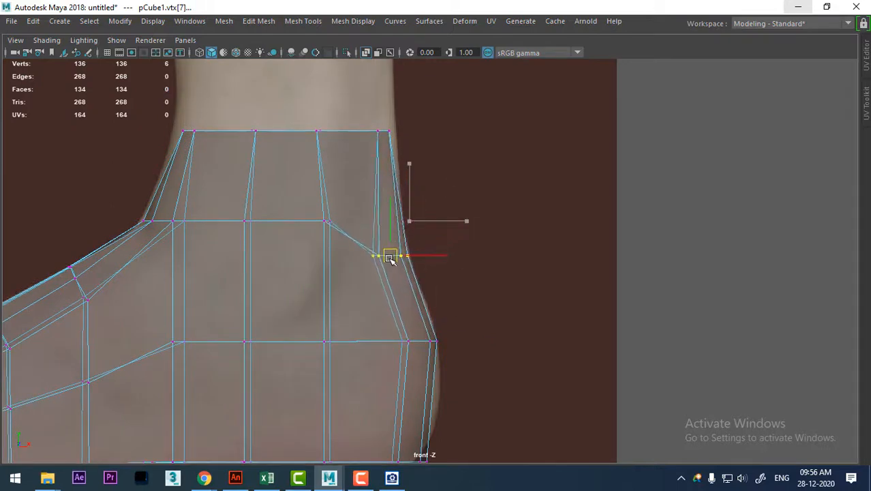
middle_click_drag(390, 258, 400, 329, "alt")
Align the rear and front vertices of the mesh's top ring with the leg outline in the reference.
left_click(396, 202)
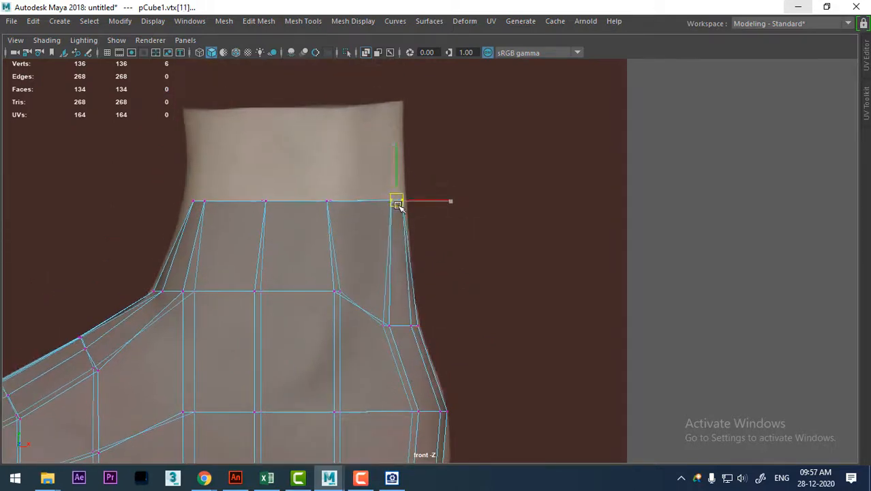
left_click_drag(398, 204, 402, 202)
left_click_drag(172, 163, 191, 201)
middle_click_drag(183, 278, 190, 225, "alt")
scroll(173, 266, "up", 1)
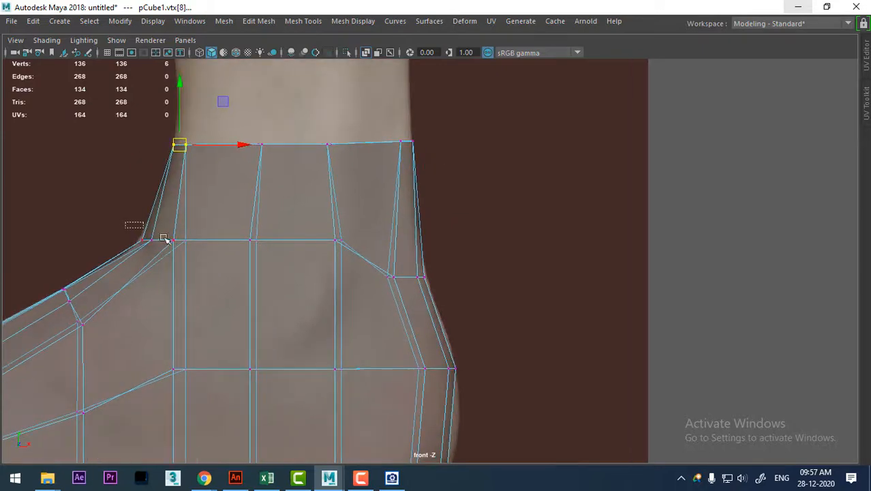
Average the vertices at the front bend of the ankle and move them back onto the reference outline.
left_click_drag(163, 238, 168, 241)
right_click_drag(167, 240, 268, 212, "shift")
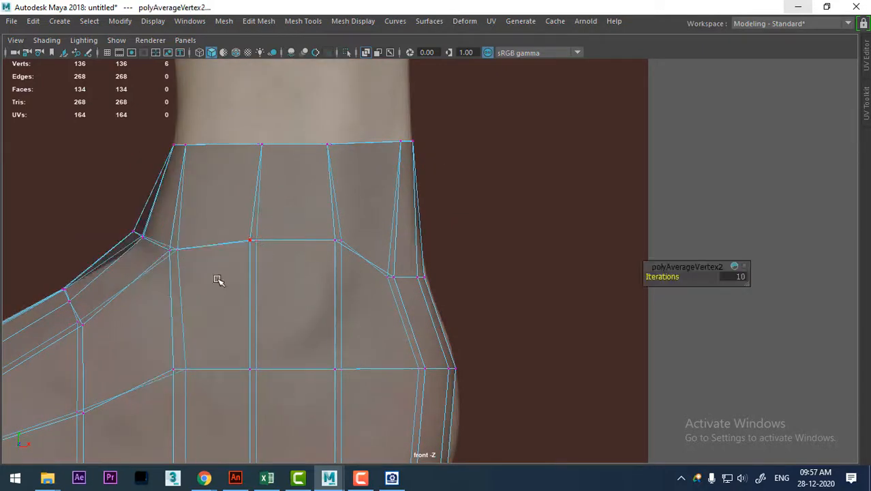
left_click_drag(193, 278, 194, 277)
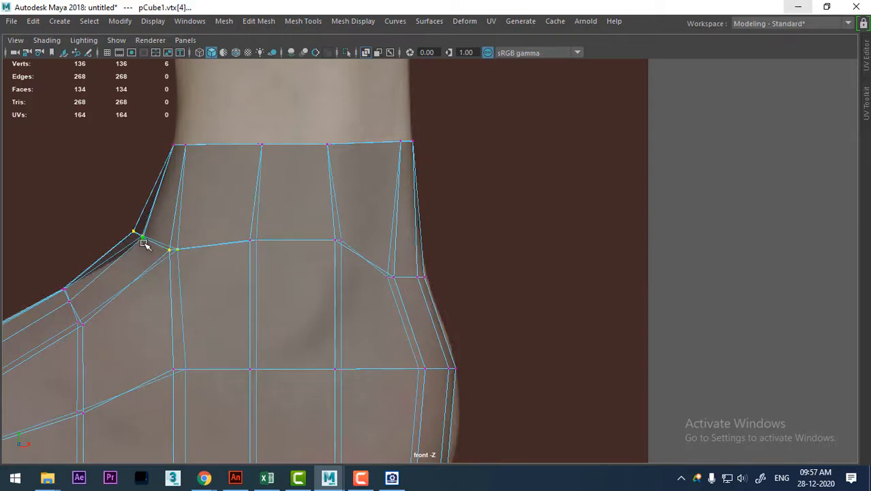
left_click_drag(156, 242, 165, 248)
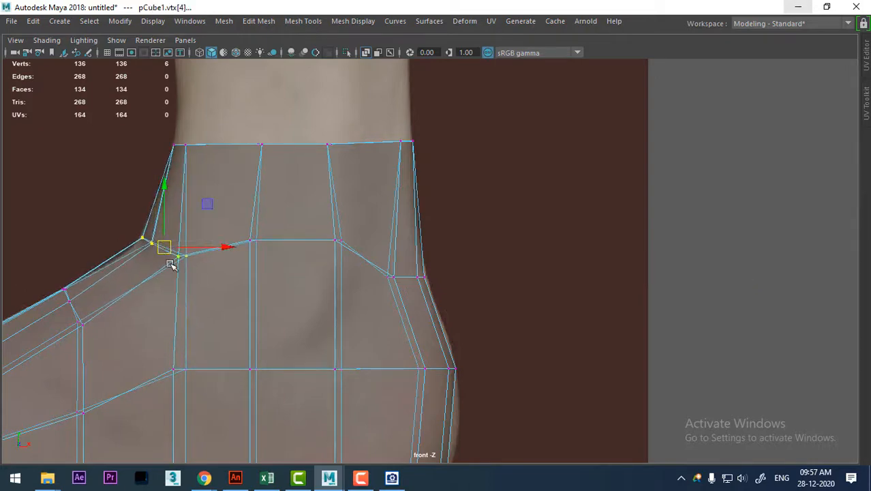
Smooth the ankle ring's side vertices in the perspective view, check the foot from several angles and return to object mode.
key("space")
left_click_drag(725, 116, 628, 123, "alt")
key("space")
left_click_drag(629, 185, 496, 208, "alt")
right_click_drag(495, 208, 458, 174, "alt")
left_click_drag(458, 175, 514, 195, "alt")
left_click_drag(474, 231, 459, 240, "alt")
left_click_drag(459, 240, 459, 265, "alt")
right_click_drag(447, 266, 517, 240, "shift")
left_click_drag(493, 281, 545, 278, "alt")
right_click_drag(487, 219, 549, 91)
left_click_drag(436, 219, 513, 286, "alt")
right_click_drag(513, 285, 597, 308, "alt")
left_click_drag(598, 307, 488, 339, "alt")
In the front view, select all bottom vertices of the foot and lower them to the sole outline.
key("space")
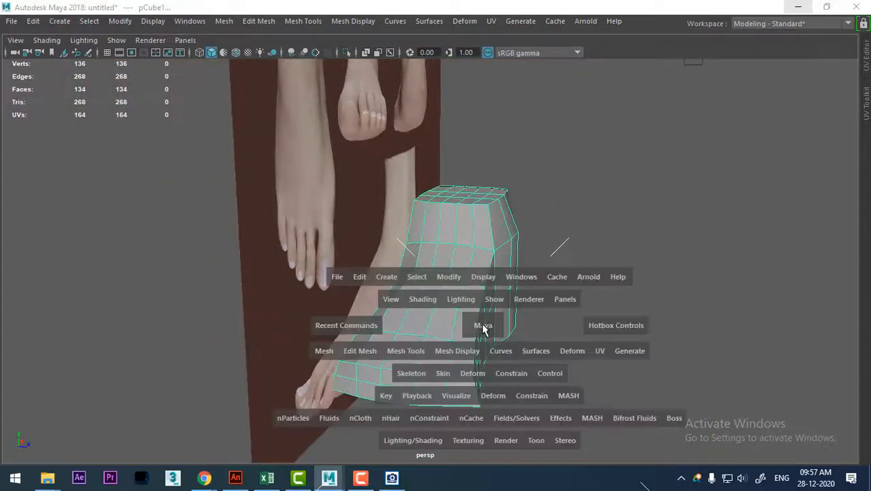
right_click_drag(326, 369, 151, 360, "alt")
middle_click_drag(151, 360, 250, 327, "alt")
right_click_drag(250, 327, 295, 396, "alt")
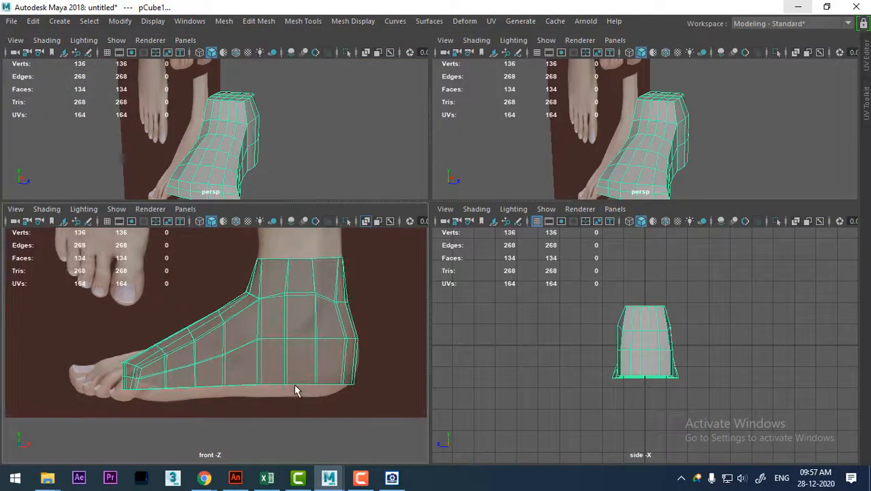
key("space")
middle_click_drag(493, 336, 405, 312, "alt")
middle_click_drag(435, 214, 456, 226, "alt")
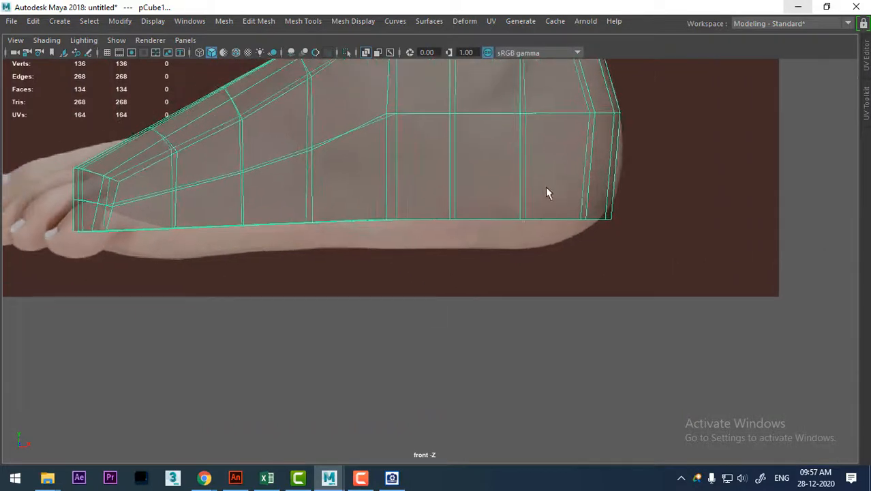
right_click_drag(564, 176, 442, 110)
middle_click_drag(504, 204, 493, 208, "alt")
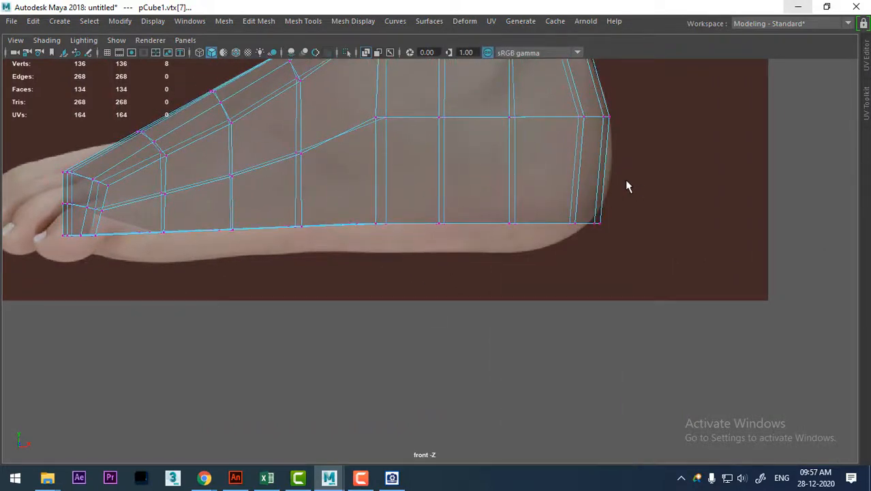
left_click_drag(41, 222, 694, 298)
left_click_drag(633, 209, 2, 315)
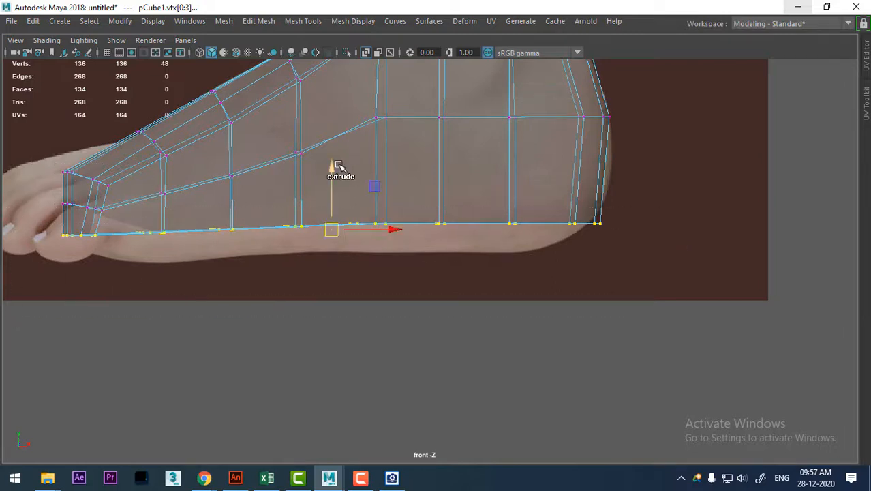
left_click_drag(330, 167, 332, 195)
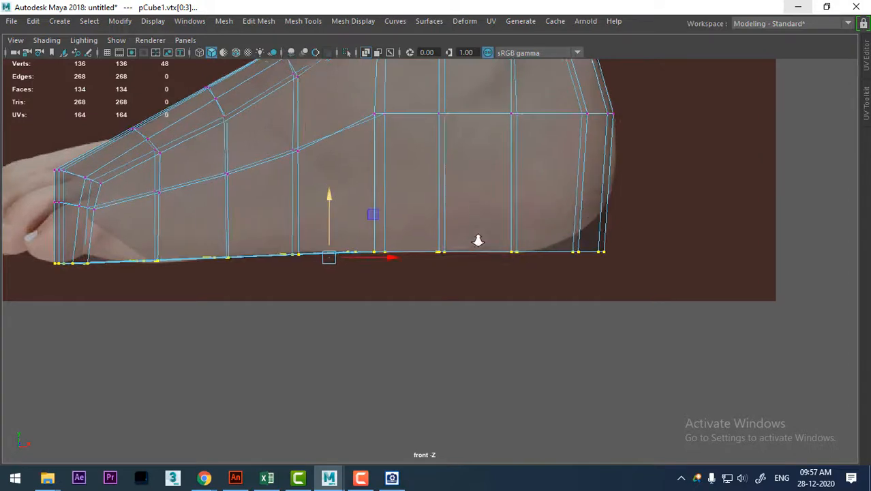
Shift the bottom vertices just ahead of the heel slightly toward the toes along the sole outline.
scroll(512, 235, "up", 3)
left_click_drag(559, 229, 530, 281)
scroll(530, 282, "up", 1)
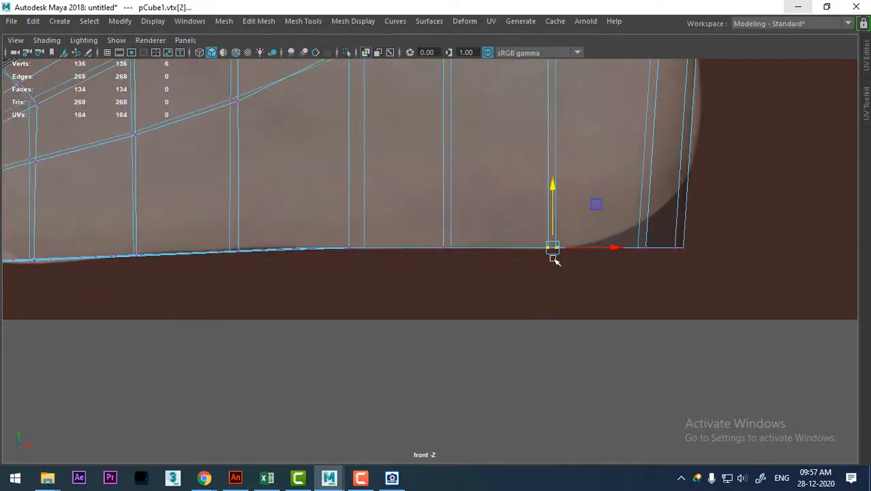
key("F8")
right_click_drag(630, 213, 537, 217)
left_click_drag(553, 249, 556, 251)
Move the rearmost bottom vertices forward and slightly up to follow the heel's rounded underside.
left_click(661, 247)
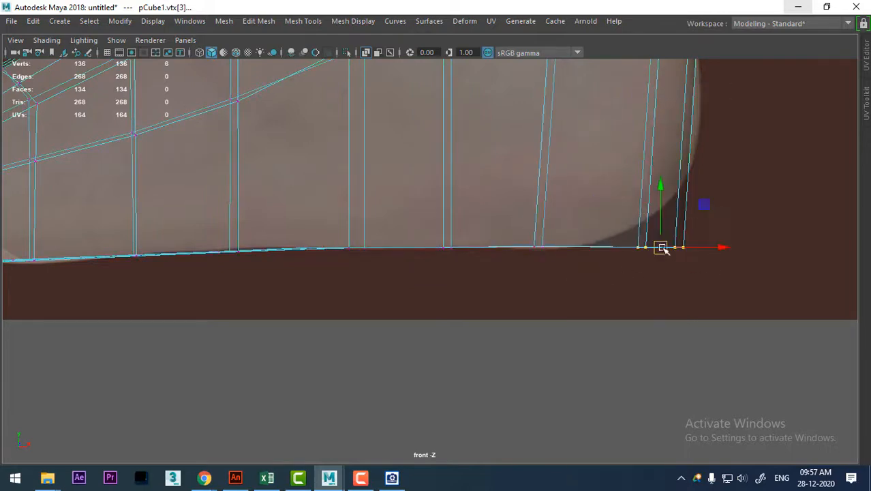
left_click_drag(661, 247, 642, 241)
scroll(619, 247, "down", 5)
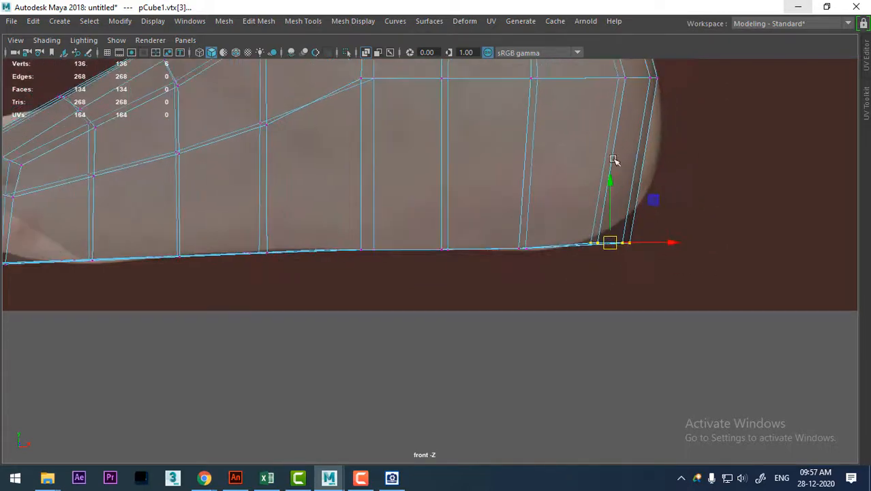
middle_click_drag(618, 246, 622, 259, "alt")
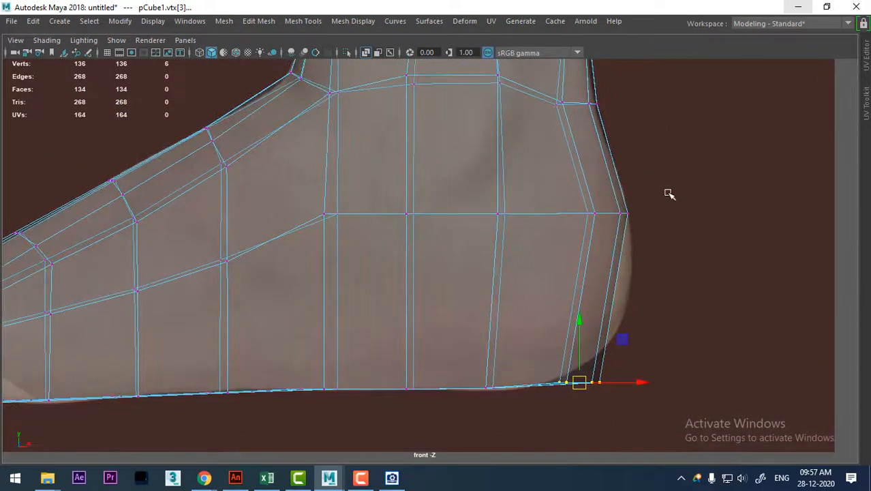
Lower the mid-height side vertices column by column from the back of the heel to below the front of the ankle.
left_click_drag(575, 259, 583, 250)
left_click_drag(613, 211, 624, 257)
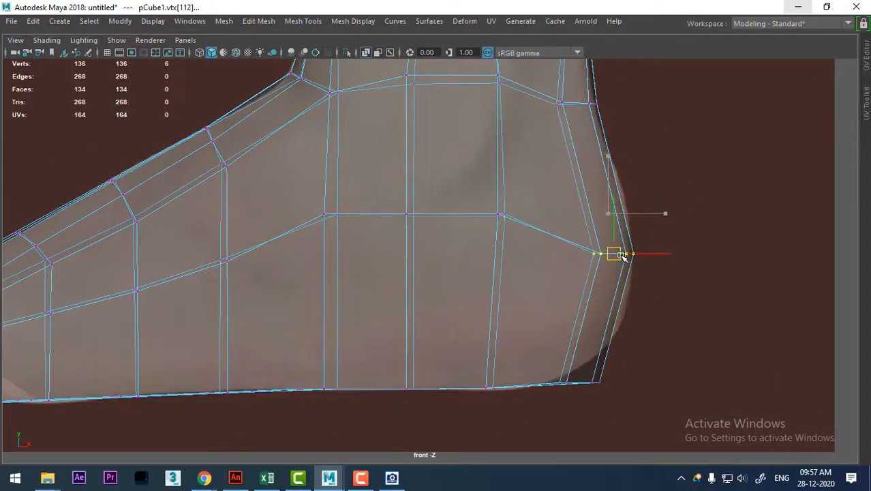
left_click_drag(504, 213, 511, 251)
left_click_drag(367, 292, 368, 291)
left_click_drag(398, 214, 398, 251)
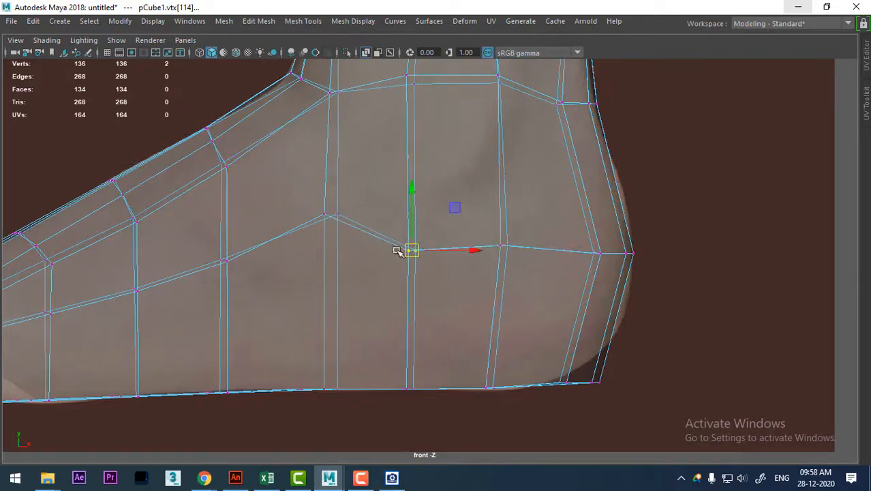
left_click_drag(313, 276, 313, 276)
left_click_drag(327, 216, 328, 243)
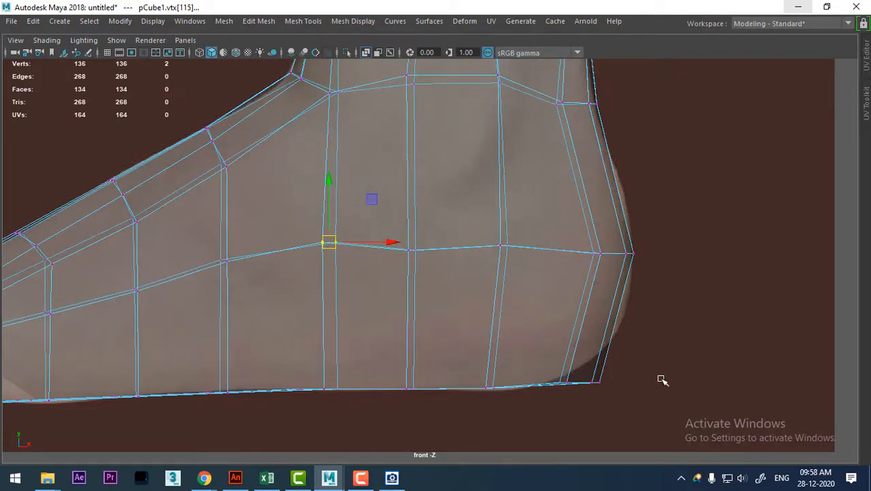
Preview the smoothed foot against the side reference, return to the unsmoothed cage and inspect it in the four-view layout.
key("3")
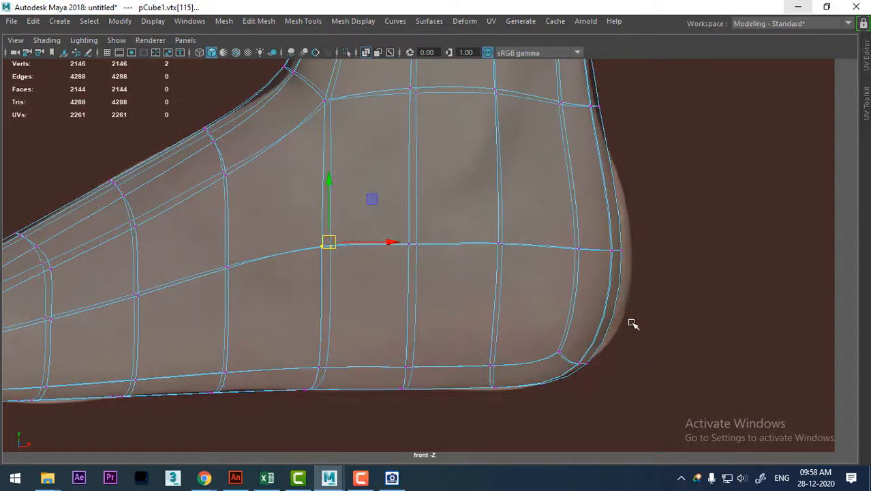
key("1")
right_click_drag(569, 326, 411, 309, "alt")
middle_click_drag(411, 309, 465, 314, "alt")
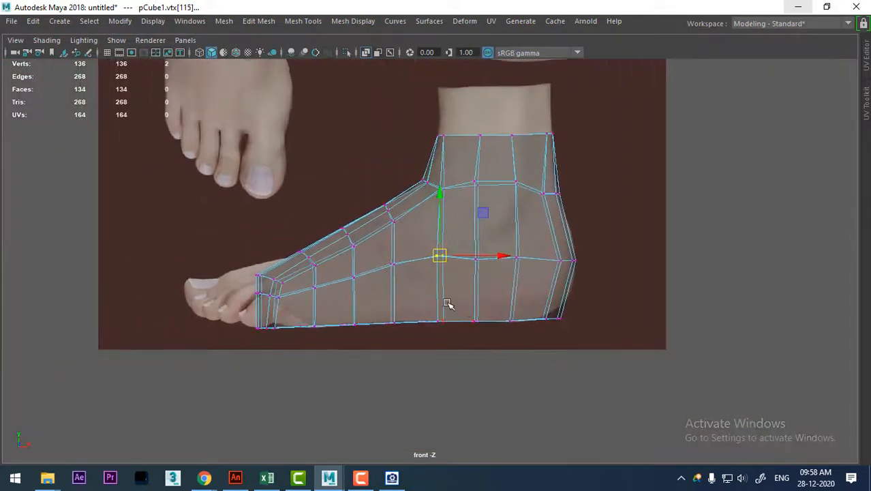
key("space")
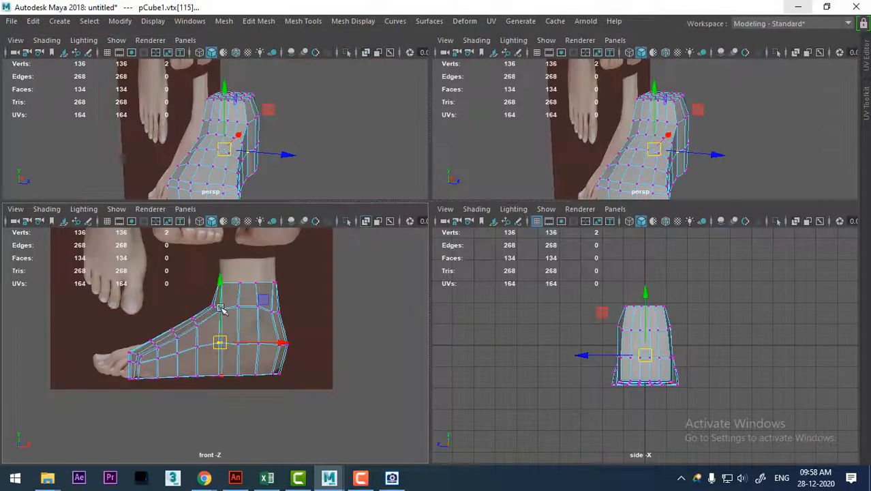
left_click_drag(219, 150, 257, 154, "alt")
right_click_drag(674, 329, 708, 360, "alt")
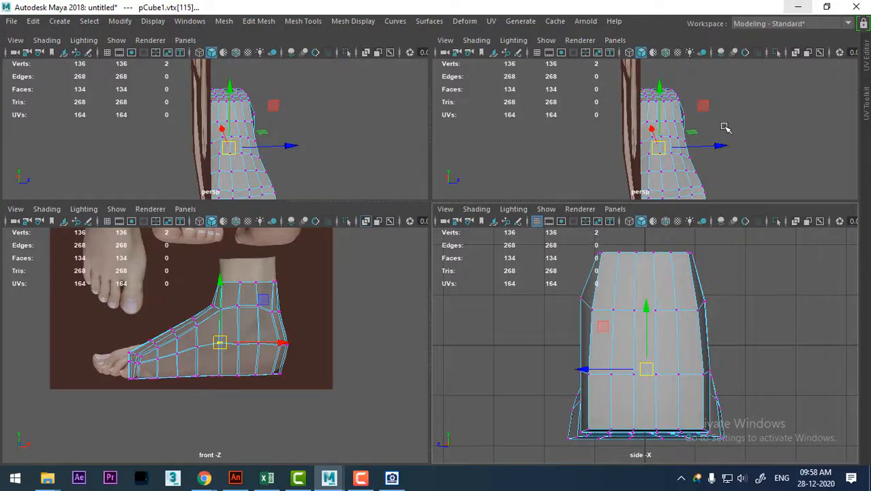
left_click_drag(726, 128, 339, 105, "alt")
Switch to ACDSee Quick View, browse to the woman-foot reference image and enlarge its front and rear foot views.
left_click(392, 480)
scroll(335, 210, "down", 1)
scroll(335, 214, "down", 1)
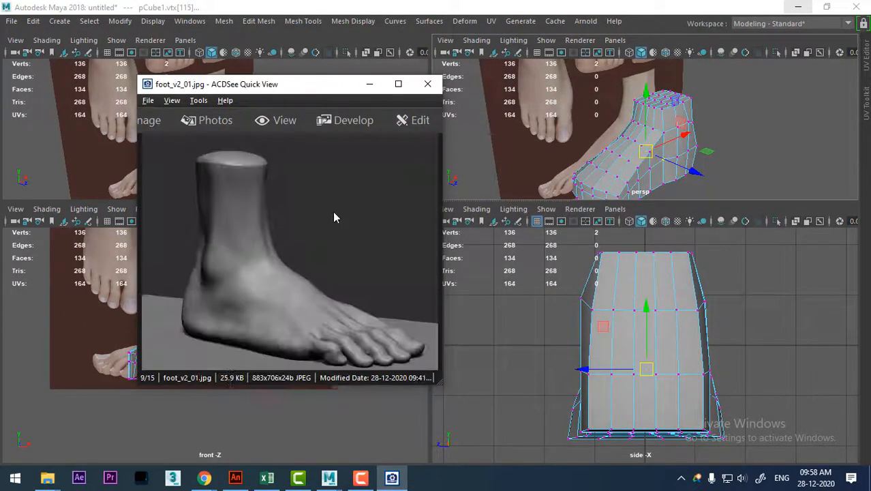
scroll(335, 217, "up", 1)
scroll(334, 217, "up", 6)
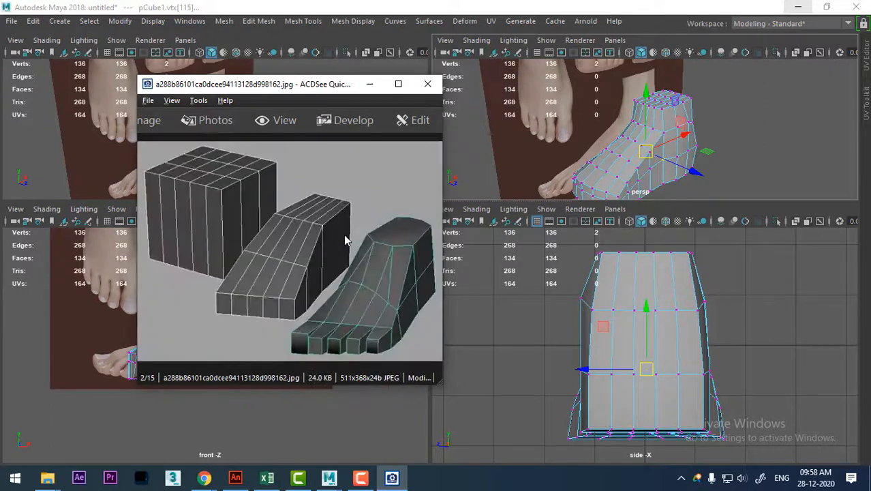
scroll(348, 242, "down", 9)
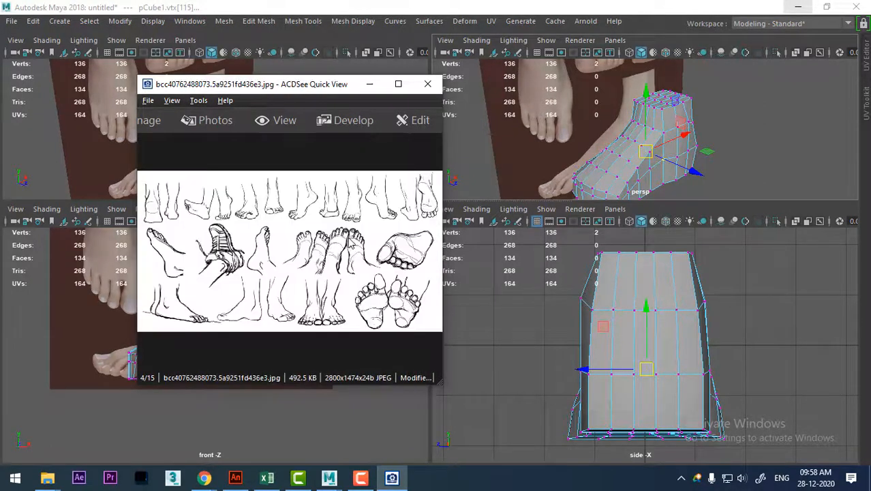
scroll(350, 244, "down", 5)
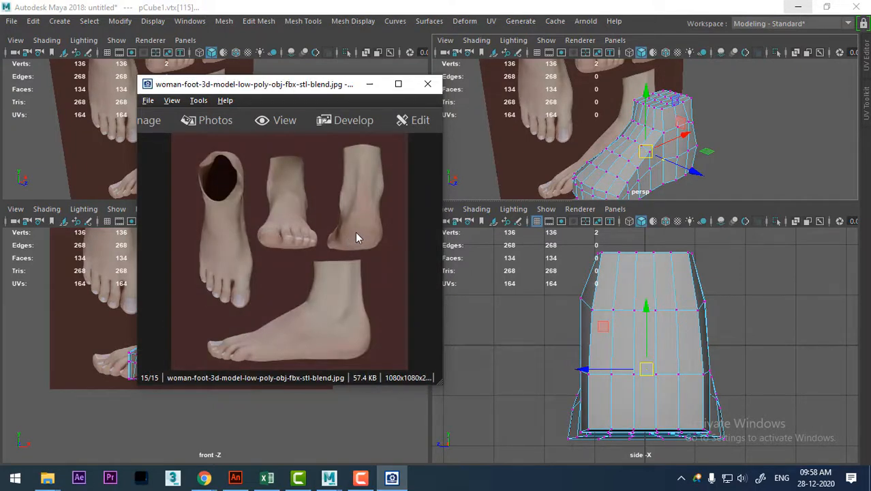
scroll(357, 236, "up", 3, "ctrl")
left_click_drag(257, 262, 237, 327)
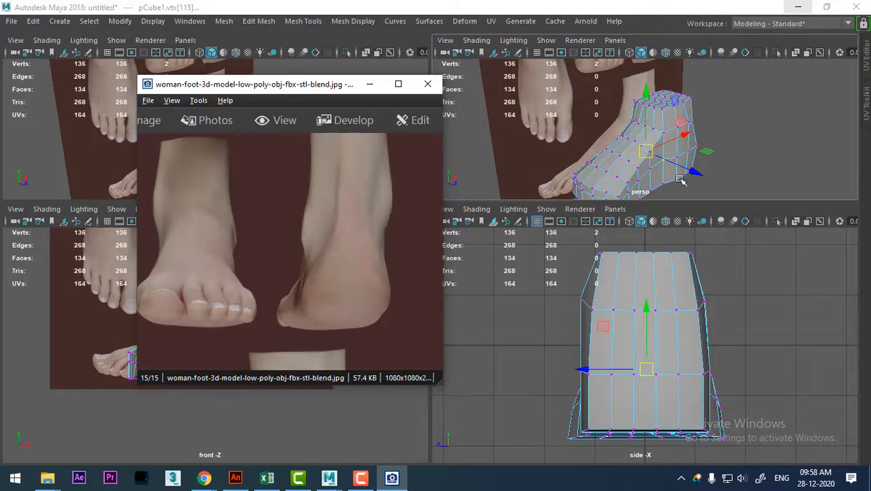
In Maya, scale the four outer vertices at the rear of the ankle ring closer together and smooth them with Average Vertices.
left_click_drag(680, 180, 683, 156, "alt")
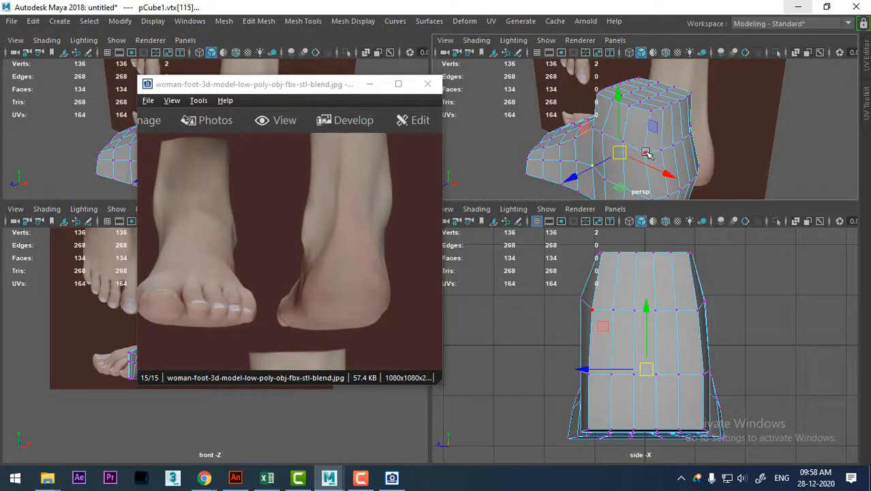
left_click_drag(647, 153, 675, 142, "alt")
left_click(684, 138)
left_click(677, 151, "shift")
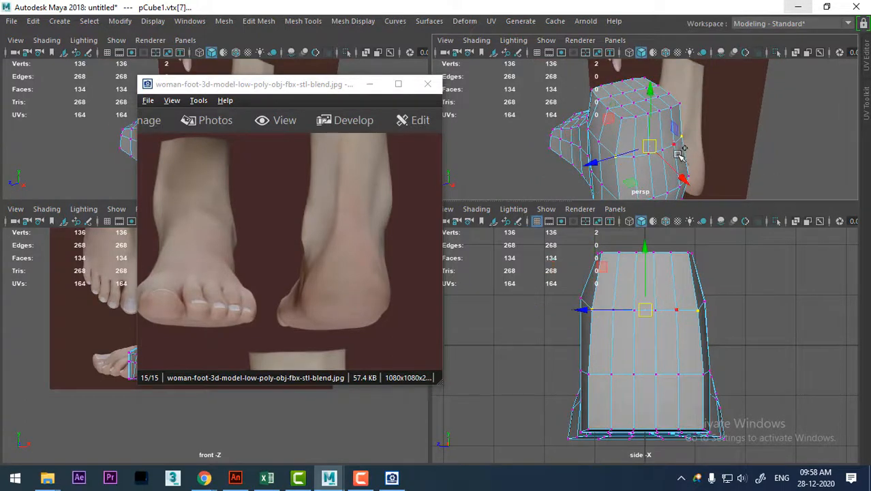
scroll(645, 161, "up", 4)
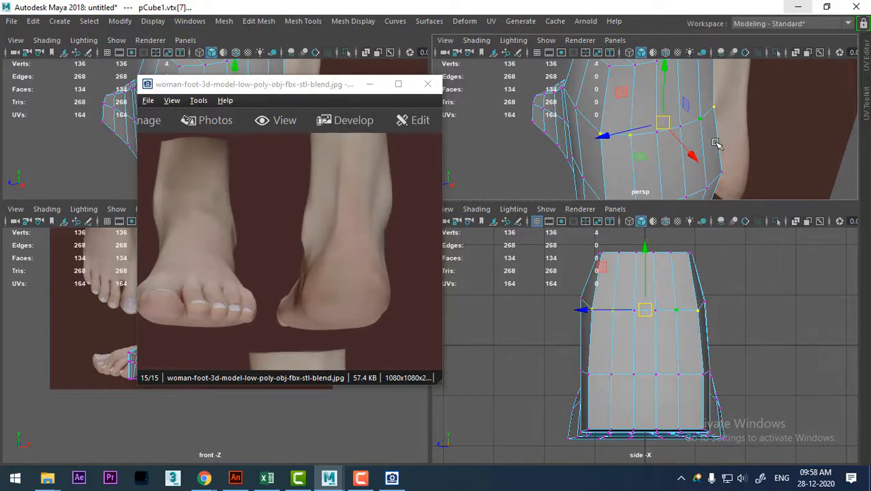
mouse_move(633, 135)
left_mouse_down()
mouse_move(613, 132)
mouse_move(621, 132)
left_mouse_up()
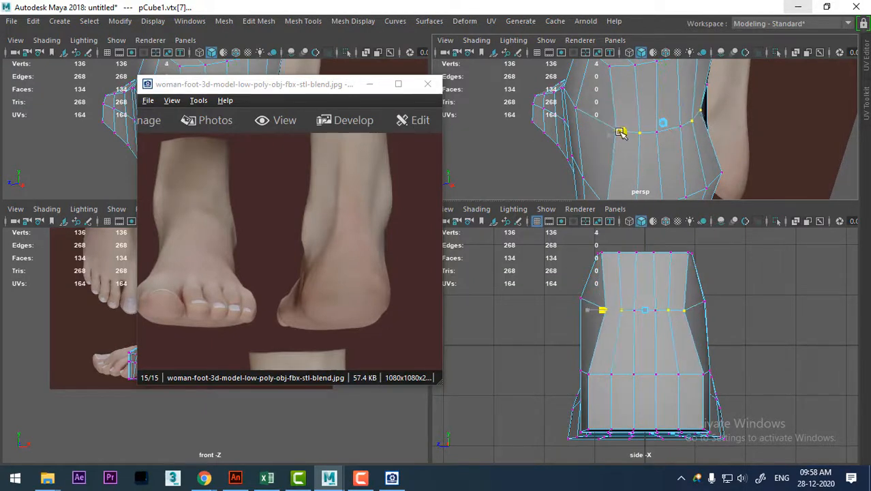
left_click_drag(692, 141, 737, 118, "alt")
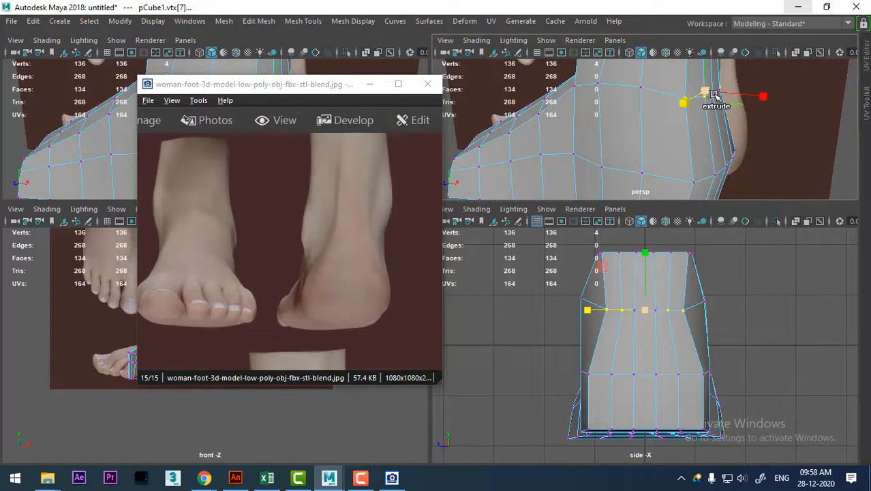
right_click_drag(716, 95, 779, 75, "shift")
left_click_drag(756, 137, 749, 166, "alt")
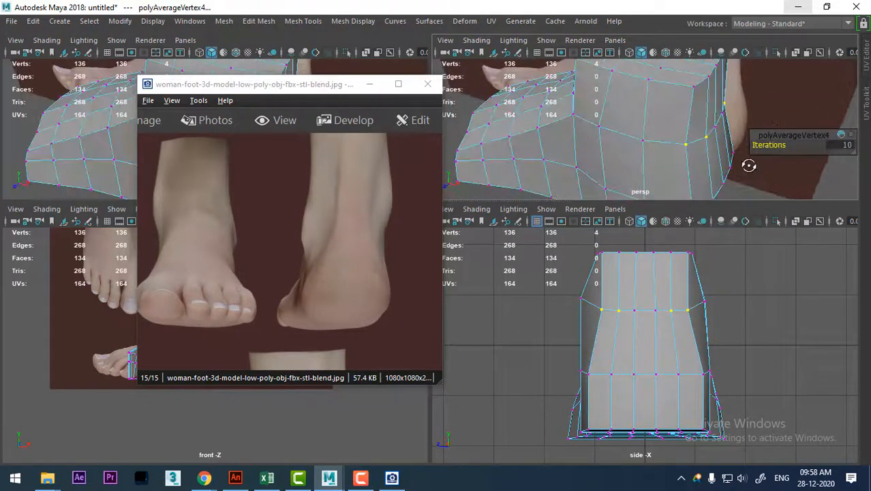
In the enlarged perspective view, shift the four rear ankle-ring vertices slightly toward the toes and scale them narrower across the width.
key("space")
left_click_drag(601, 121, 641, 288, "alt")
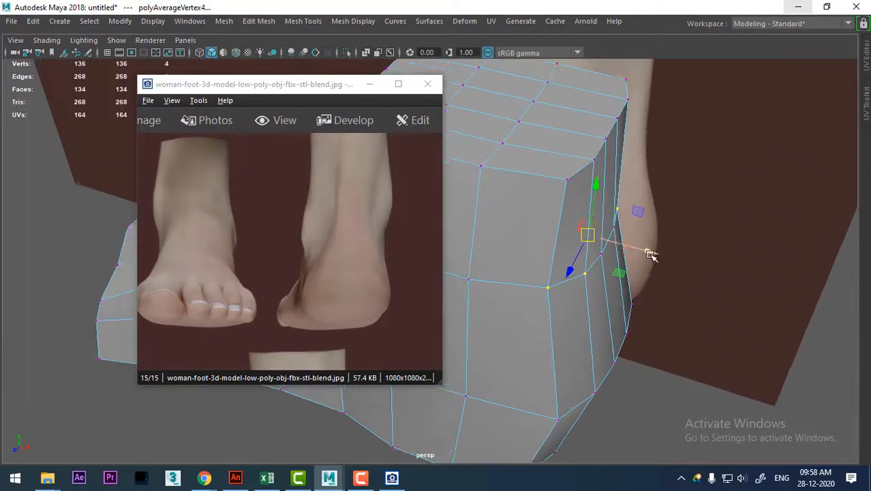
left_click_drag(650, 254, 633, 250)
left_click_drag(626, 288, 630, 315, "alt")
left_click_drag(561, 295, 623, 364, "alt")
key("r")
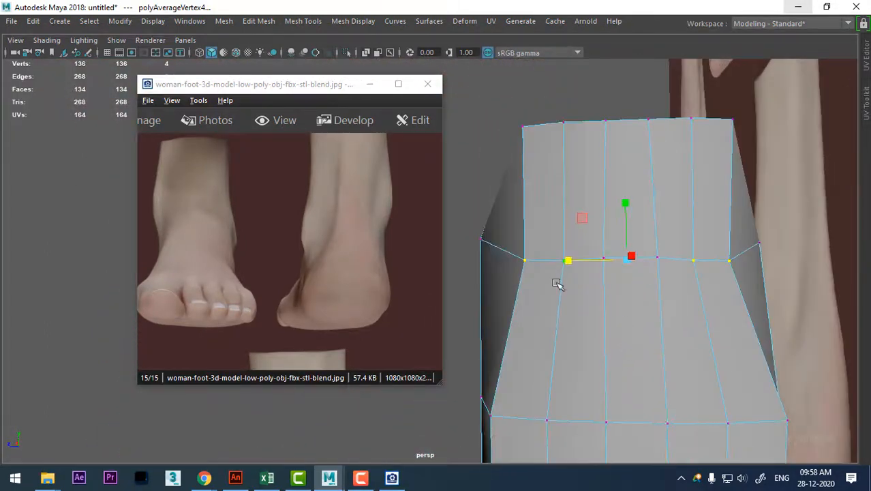
left_click_drag(570, 261, 656, 254)
Select the four outer vertices on the rear rim of the ankle's top, shift them slightly and scale them closer together.
left_click(658, 226)
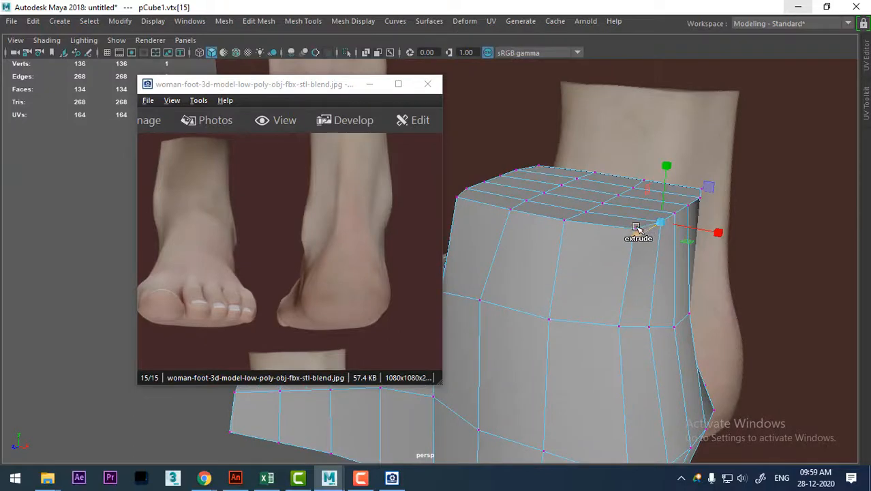
left_click(636, 228, "shift")
left_click_drag(687, 285, 775, 231, "alt")
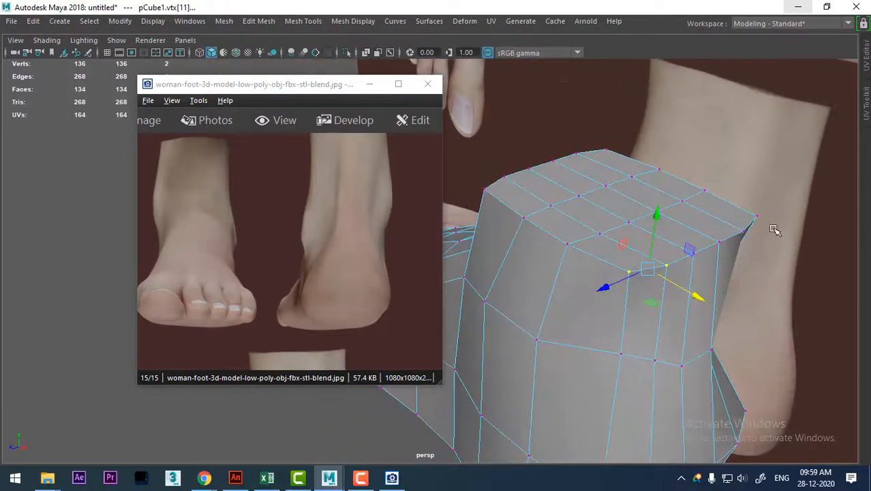
left_click(757, 214, "shift")
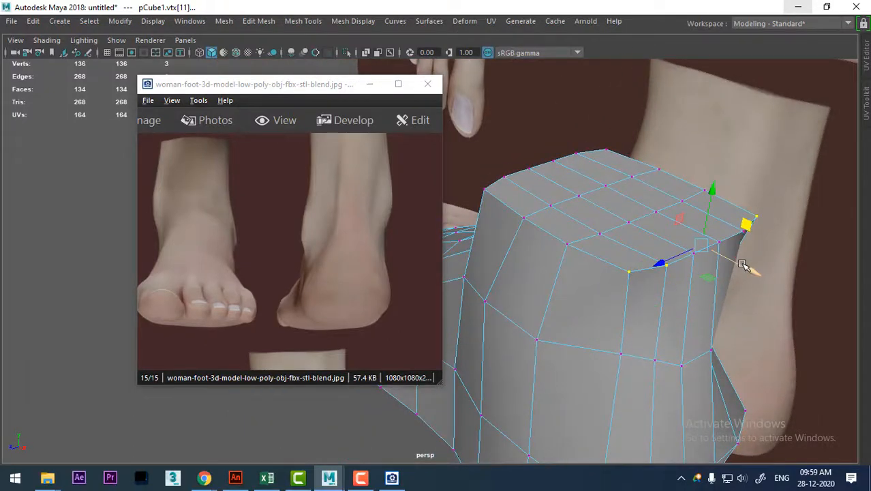
key("ctrl+z")
left_click_drag(745, 265, 647, 263, "alt")
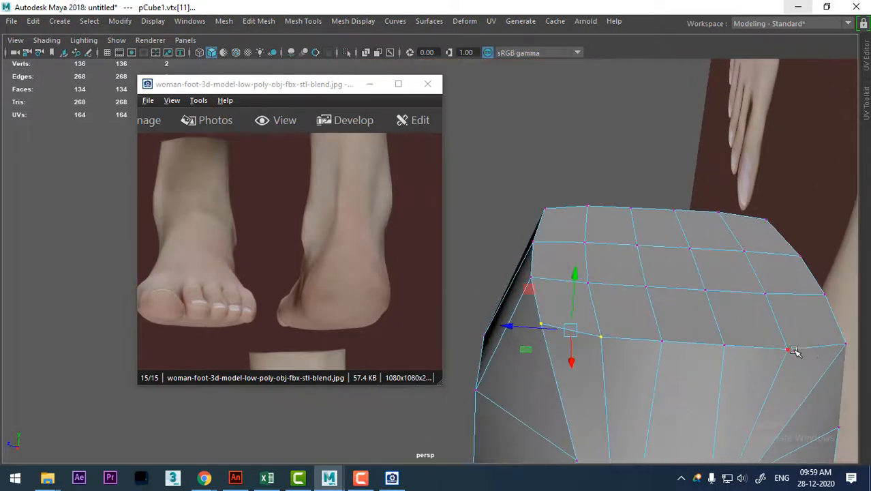
left_click(846, 344, "shift")
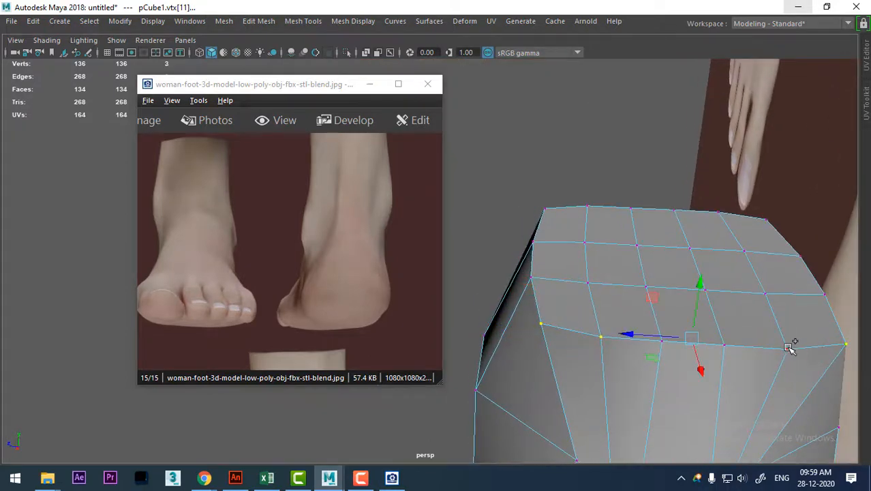
left_click_drag(660, 373, 761, 348, "alt")
left_click_drag(782, 214, 773, 214)
key("r")
left_click_drag(694, 214, 673, 295)
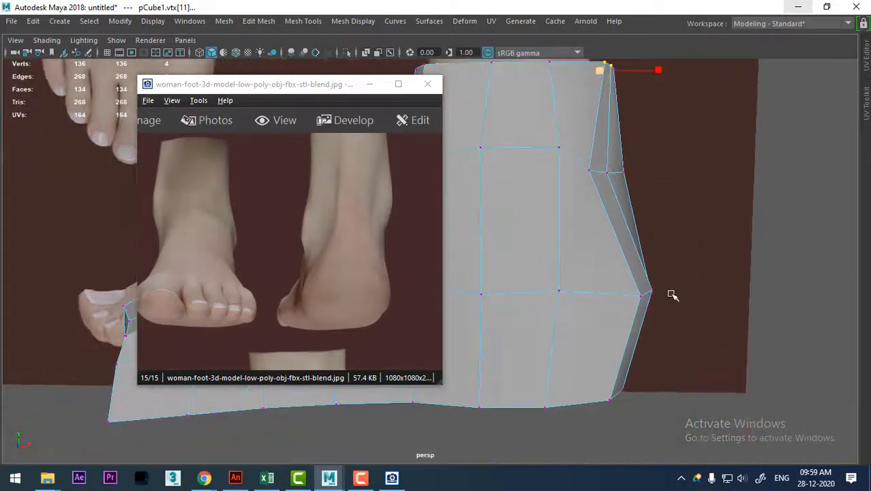
Check the smoothed heel, return to the cage and move the outermost mid-height heel vertex slightly inward across the width.
left_click_drag(685, 255, 719, 249, "alt")
key("3")
key("1")
left_click(808, 289)
key("w")
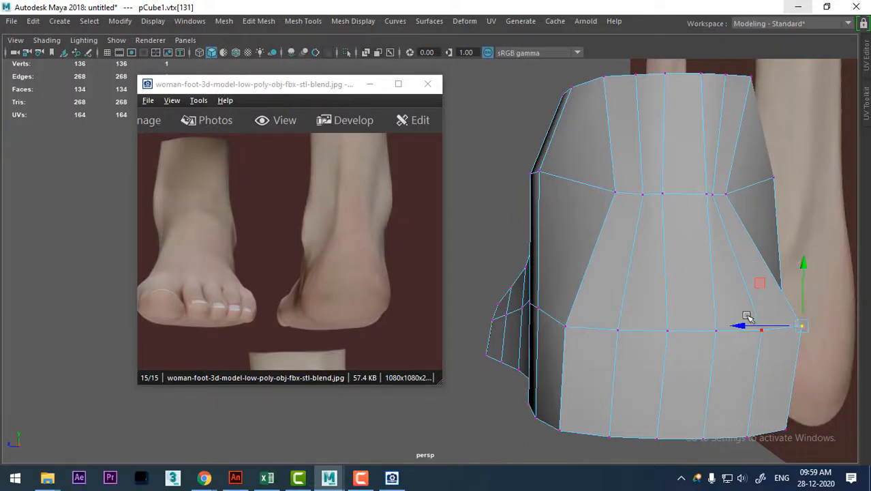
left_click_drag(738, 326, 724, 327)
Select a side vertex of the ankle ring and examine the ankle and heel shape from several angles.
left_click_drag(713, 321, 589, 189, "alt")
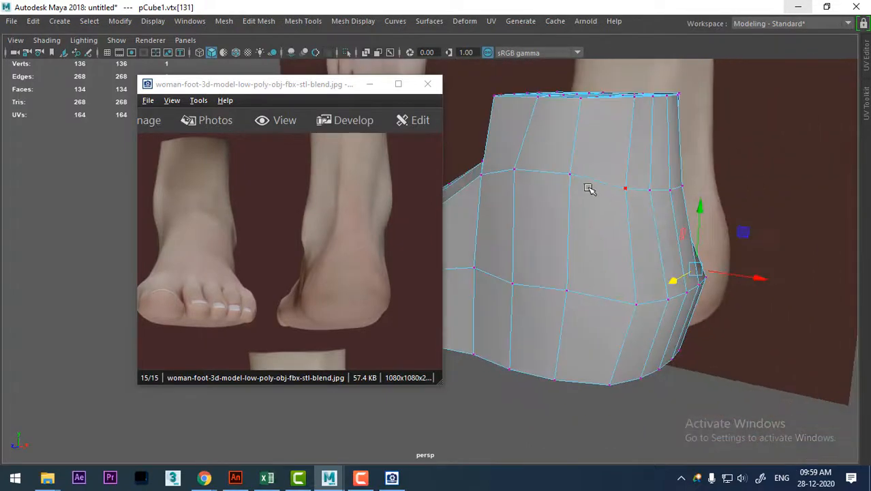
middle_click_drag(603, 217, 629, 253, "alt")
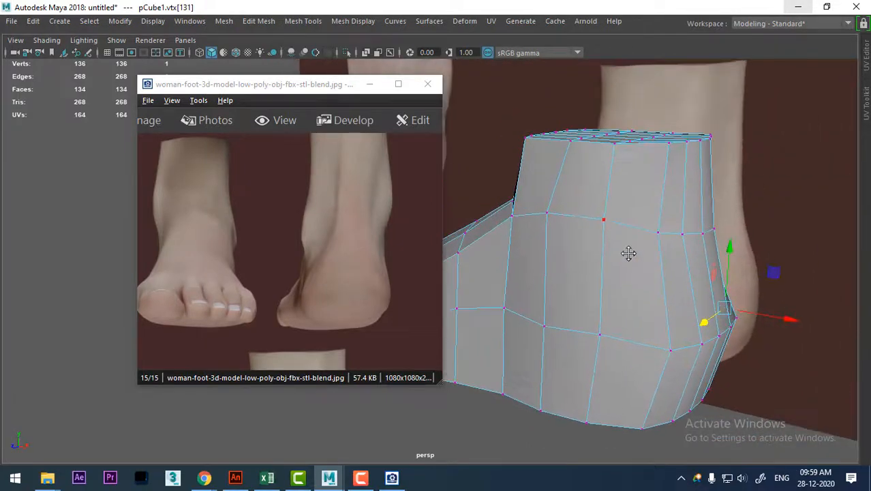
left_click(604, 218)
left_click_drag(675, 304, 730, 326, "alt")
left_click_drag(588, 327, 689, 321, "alt")
middle_click_drag(619, 317, 689, 358, "alt")
right_click_drag(600, 332, 618, 331, "alt")
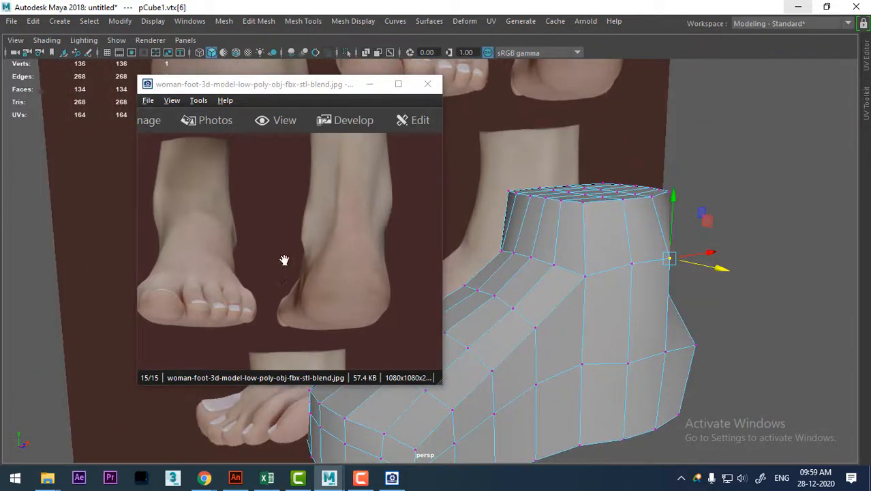
Compare the foot with the reference image, then maximize the reference and examine its ankle and heel in every view.
left_click_drag(284, 261, 245, 252)
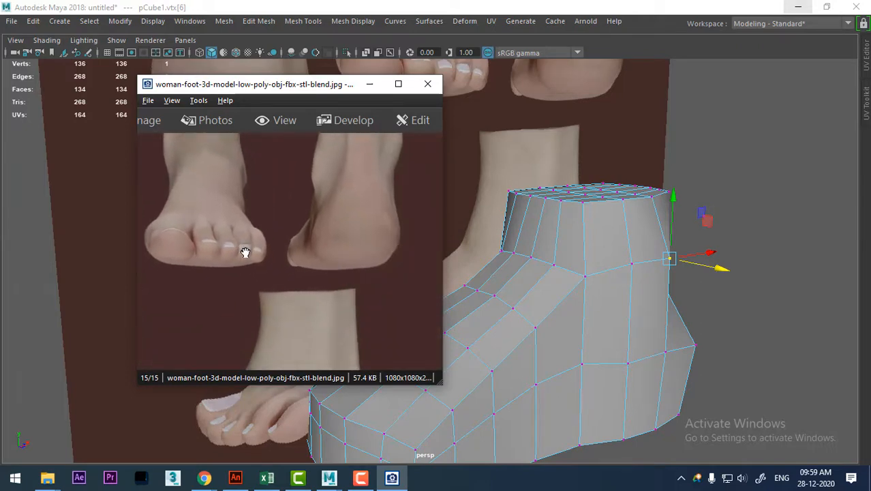
left_click_drag(699, 297, 684, 264, "alt")
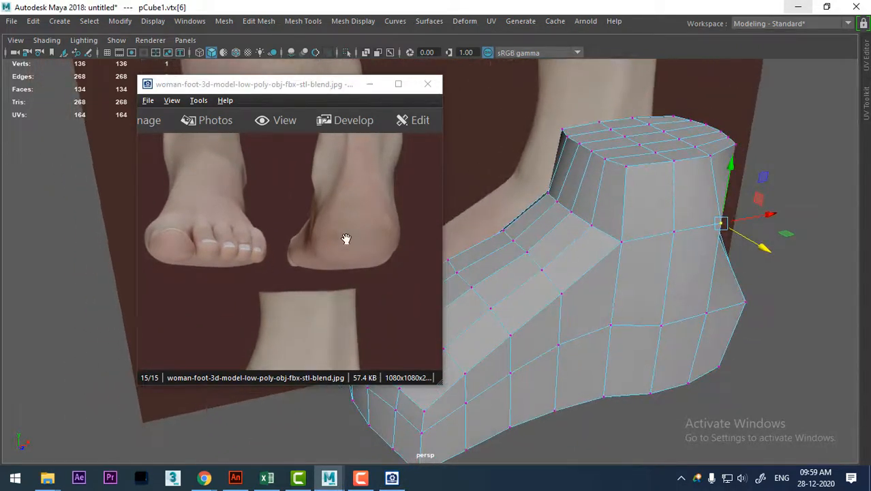
left_click_drag(346, 238, 380, 220)
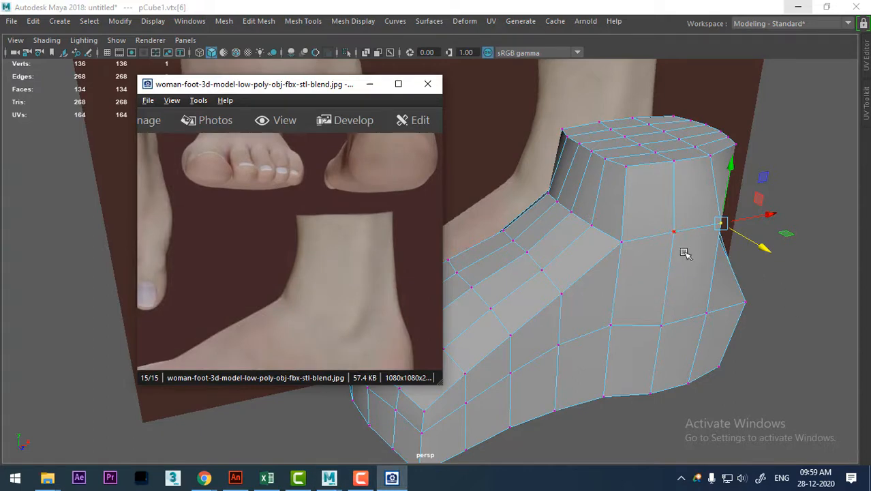
left_click_drag(289, 293, 343, 296)
left_click(399, 85)
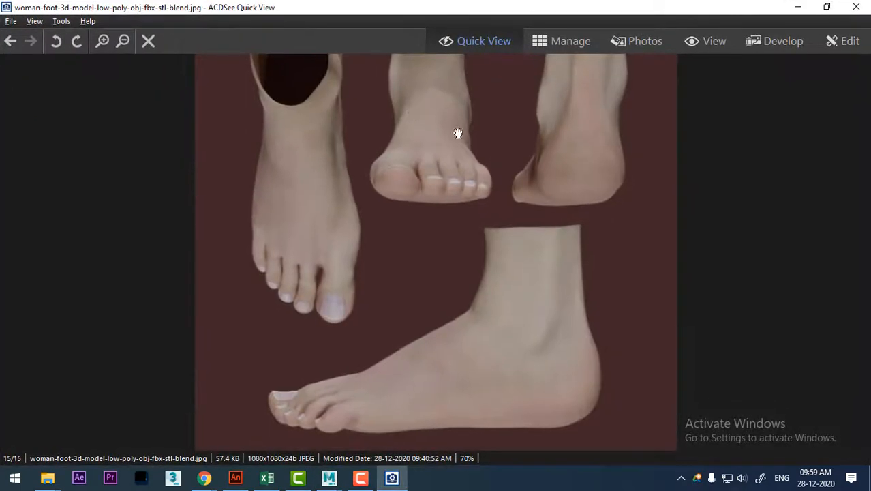
left_click_drag(468, 139, 403, 214)
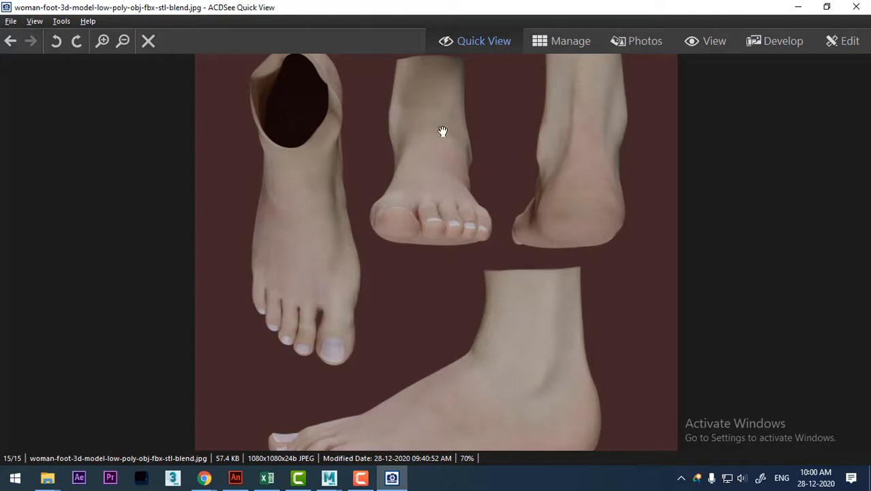
Restore the reference image to a small window beside the foot model and return the mesh to object mode.
left_click(827, 7)
left_click_drag(343, 78, 214, 87)
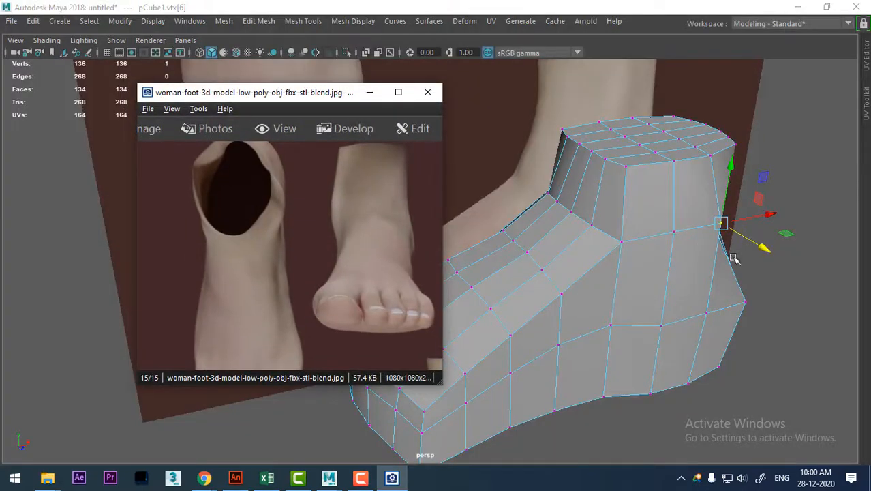
left_click_drag(733, 258, 745, 302, "alt")
scroll(746, 301, "down", 3)
right_click_drag(592, 212, 764, 169)
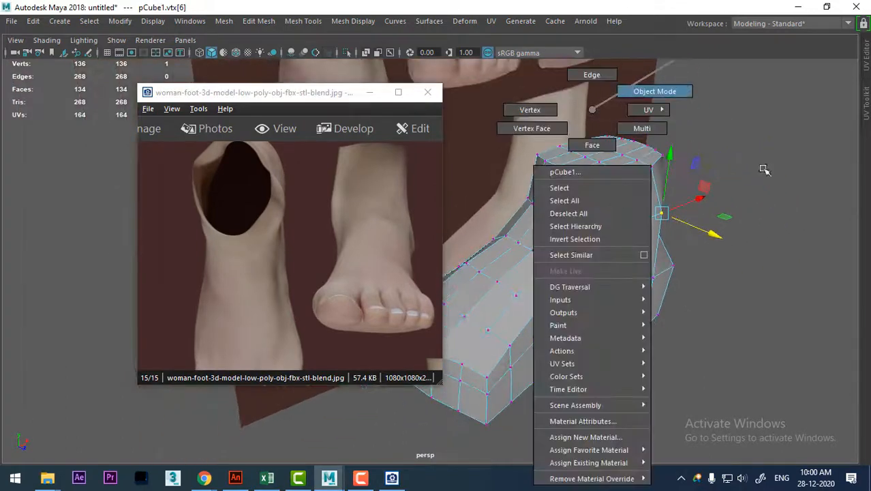
left_click(764, 169)
right_click_drag(604, 213, 710, 109)
left_click(652, 177)
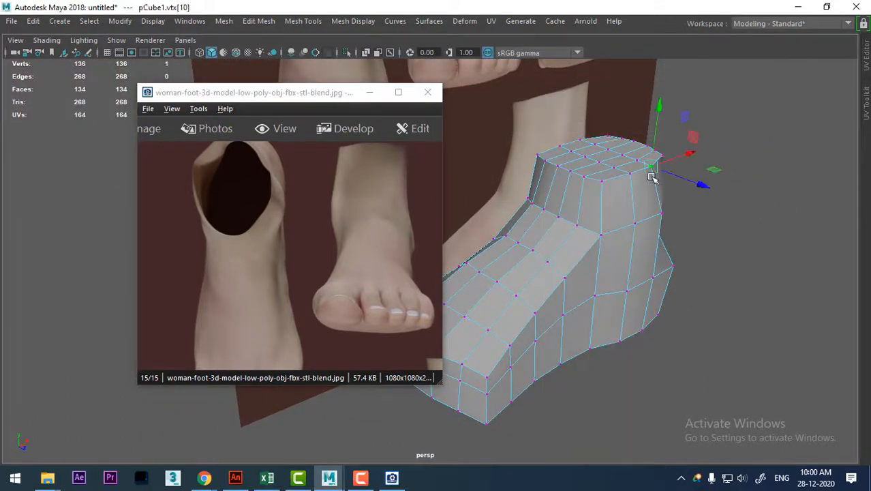
right_click_drag(627, 109, 685, 92)
left_click_drag(678, 203, 575, 321, "alt")
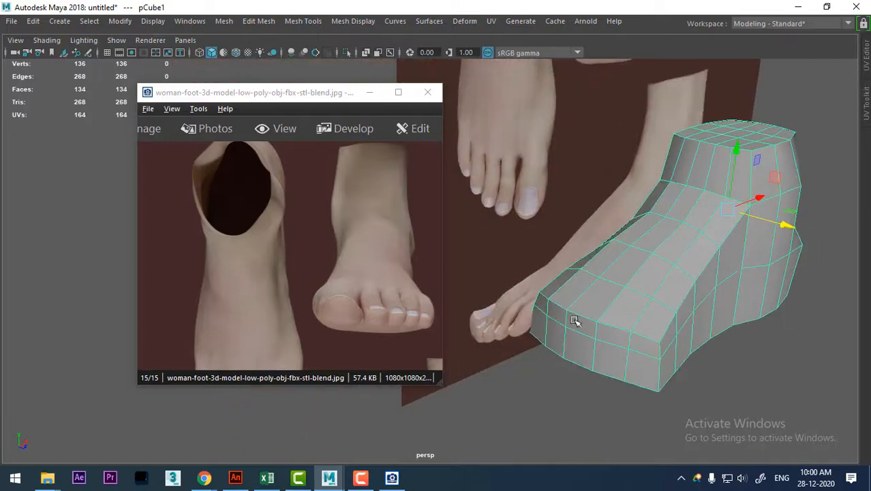
Switch to the four-view layout, frame the foot in the orthographic views and place the reference window clear of the side view.
key("space")
left_click_drag(335, 82, 663, 104)
key("space")
left_click_drag(318, 127, 246, 123)
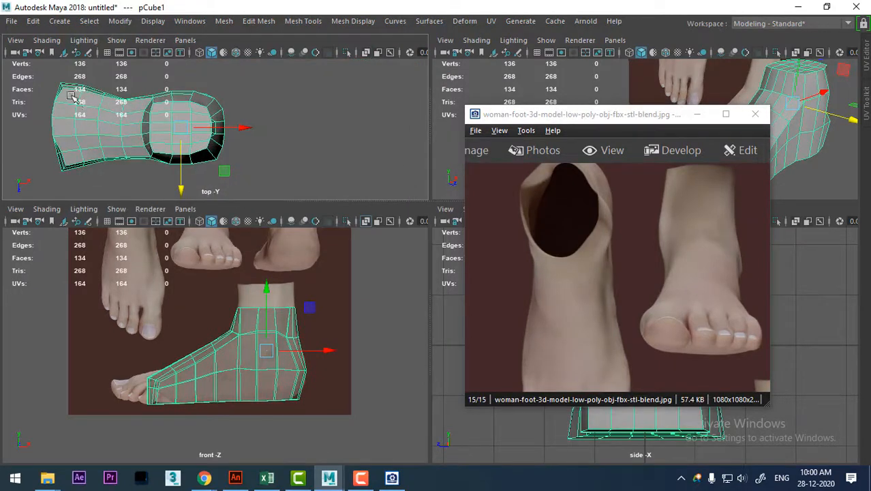
middle_click_drag(72, 96, 164, 118, "alt")
right_click_drag(164, 118, 182, 139, "alt")
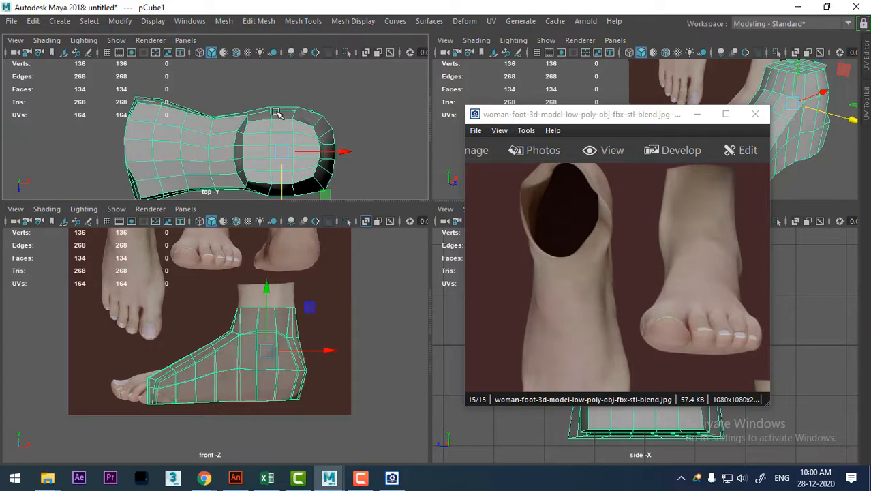
middle_click_drag(330, 307, 341, 369, "alt")
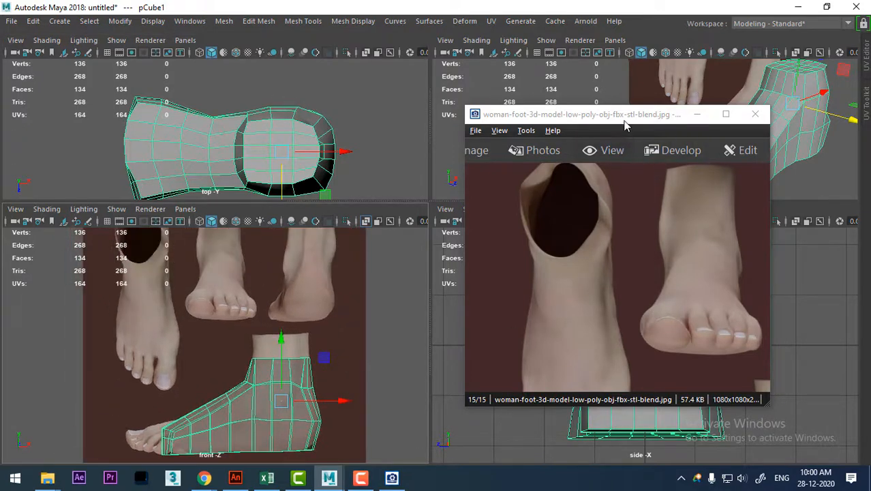
left_click_drag(625, 120, 258, 60)
Select the two ankle-ring vertices on the reference-plane side, leaving out the front corner, and shift them slightly outward across the width.
left_click_drag(729, 136, 712, 317, "alt")
right_click_drag(685, 110, 628, 127)
left_click_drag(724, 305, 714, 314)
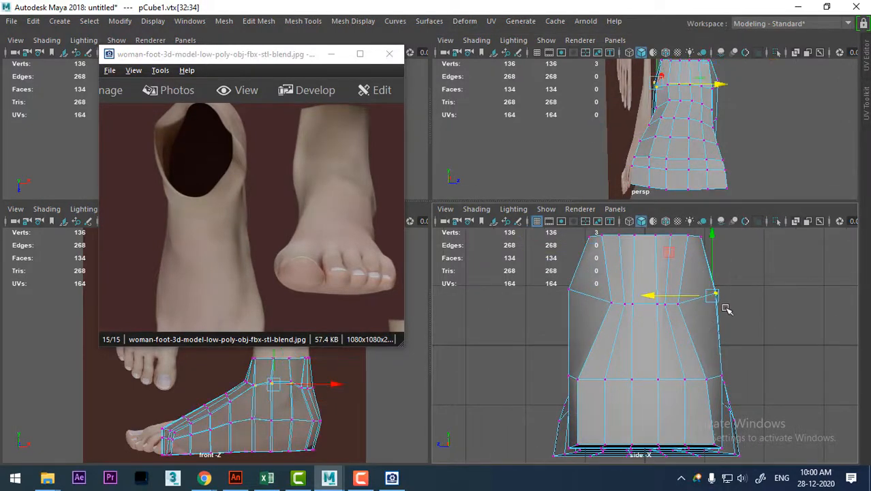
key("w")
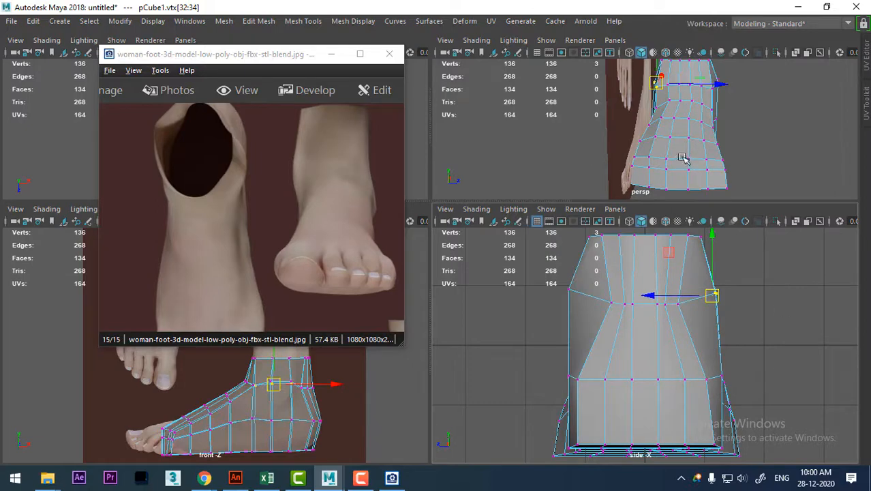
scroll(745, 106, "down", 3)
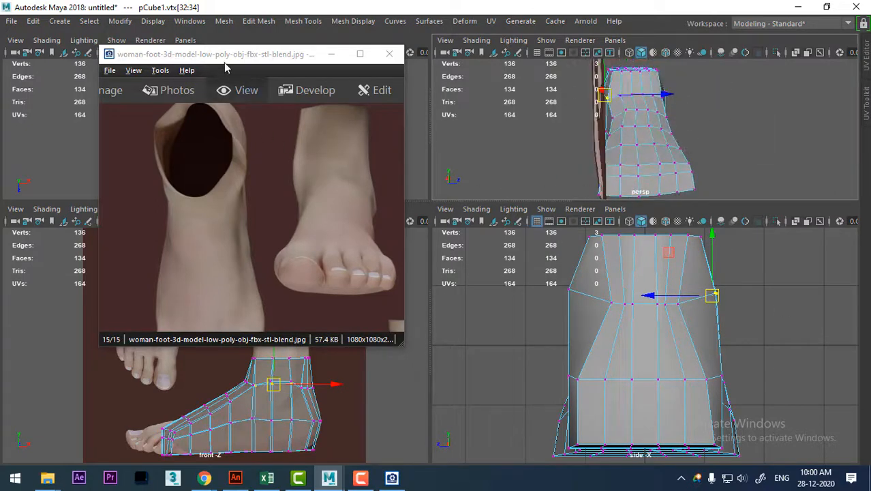
left_click_drag(227, 62, 631, 149)
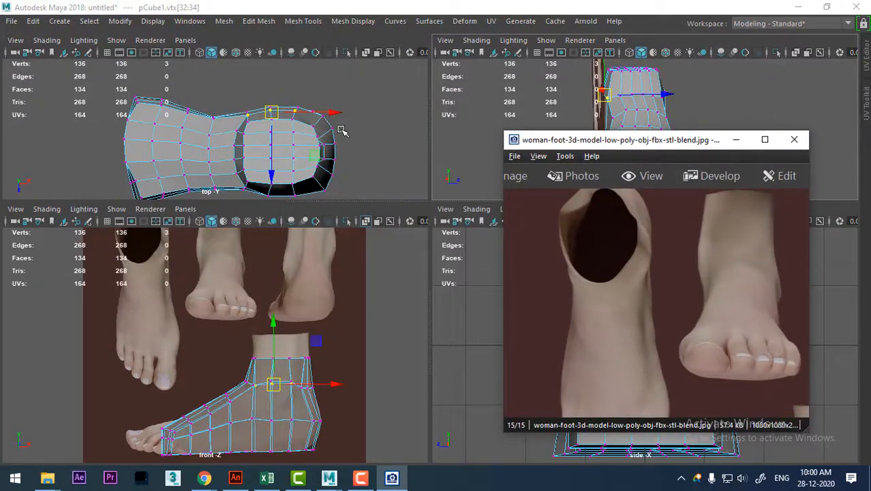
right_click_drag(248, 109, 279, 179, "alt")
left_click_drag(251, 98, 273, 123, "ctrl")
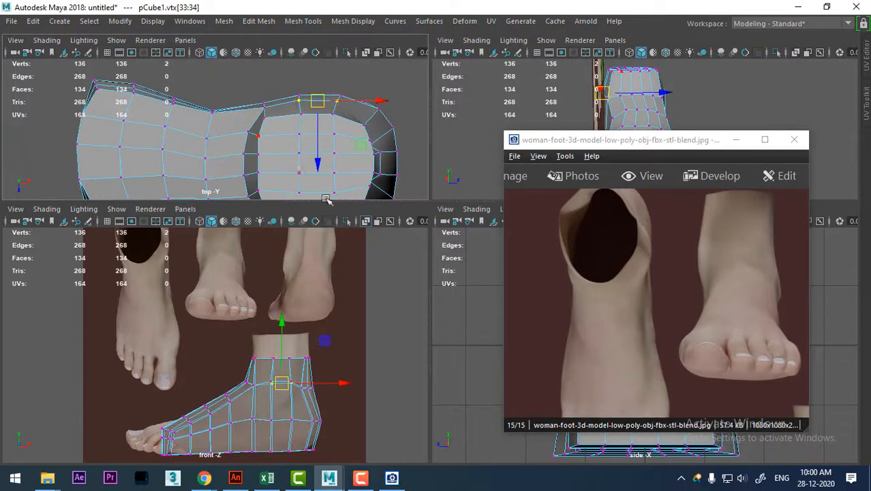
right_click_drag(322, 334, 315, 387, "alt")
left_click_drag(319, 162, 317, 155)
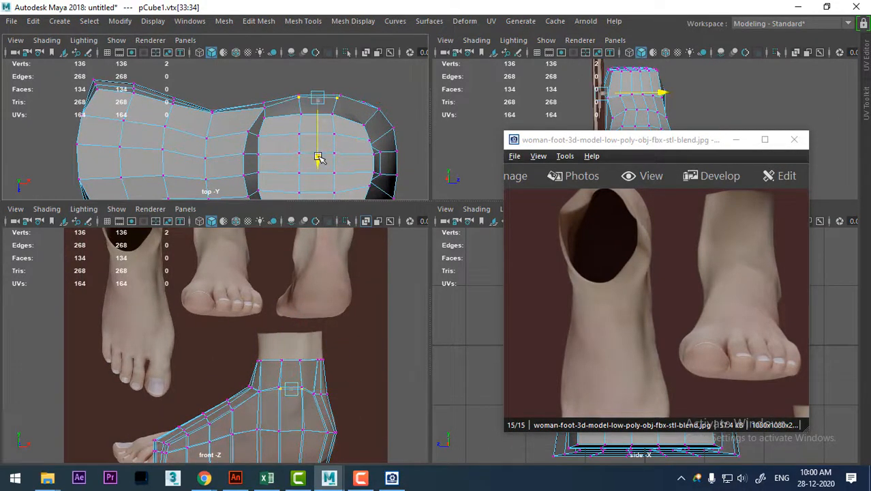
Move the reference window off the perspective view and insert an edge loop around the ankle between its ring and top rim.
left_click_drag(723, 140, 368, 230)
left_click_drag(655, 136, 690, 123, "alt")
right_click_drag(690, 123, 727, 201, "alt")
right_click_drag(675, 109, 685, 6)
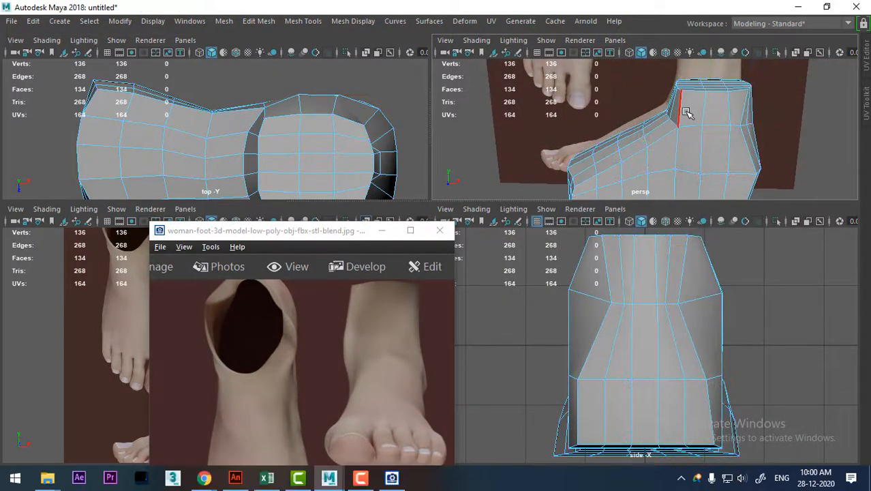
left_click(683, 112)
right_click_drag(729, 91, 640, 139, "ctrl")
right_click_drag(728, 148, 740, 171, "alt")
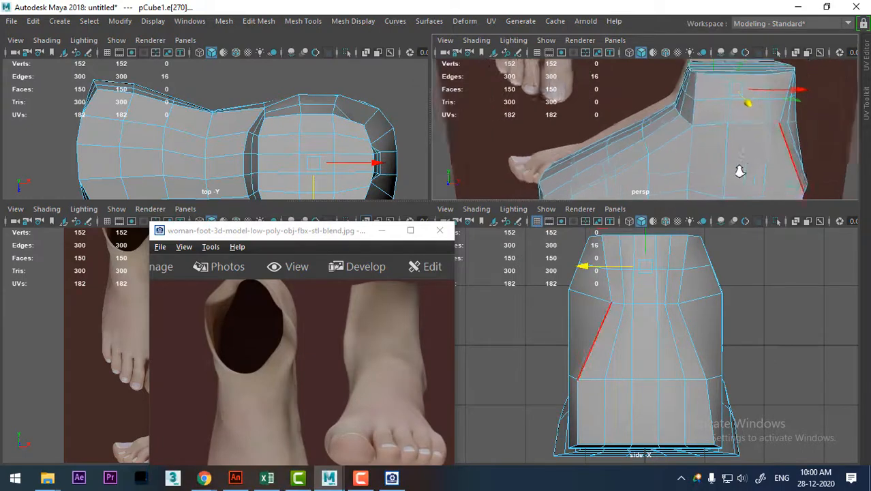
Select the lower ankle ring's edge loop, convert it to vertices and smooth it with Average Vertices.
double_click(749, 124)
left_click_drag(745, 133, 723, 122, "alt")
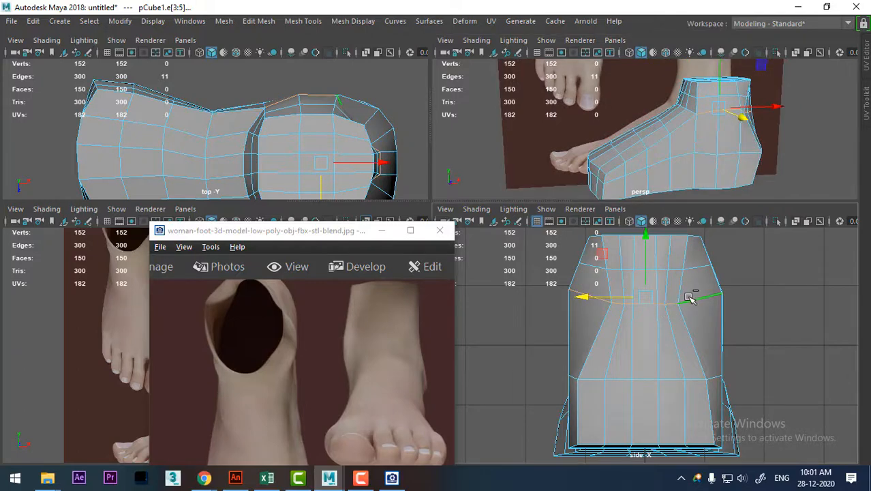
right_click_drag(683, 294, 655, 253, "ctrl")
left_click_drag(784, 143, 759, 130, "alt")
key("g")
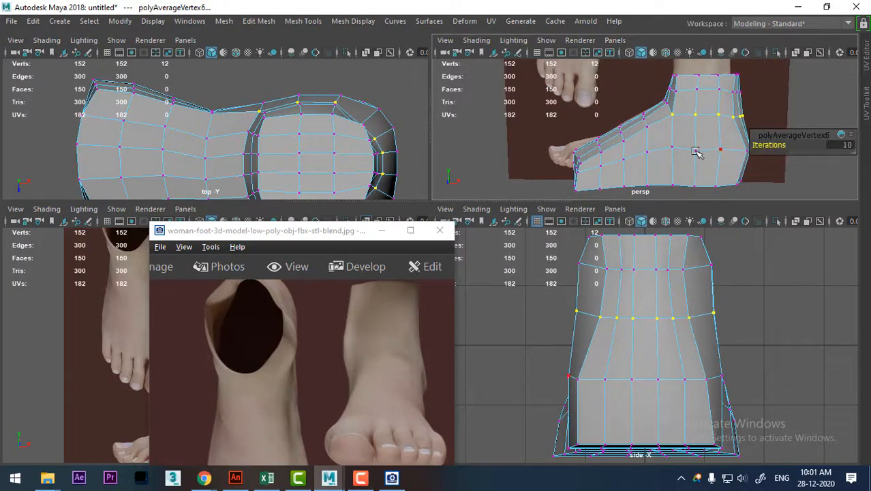
Insert another edge loop around the ankle between the upper loop and the averaged ring.
left_click_drag(696, 151, 718, 165, "alt")
right_click_drag(720, 113, 804, 97)
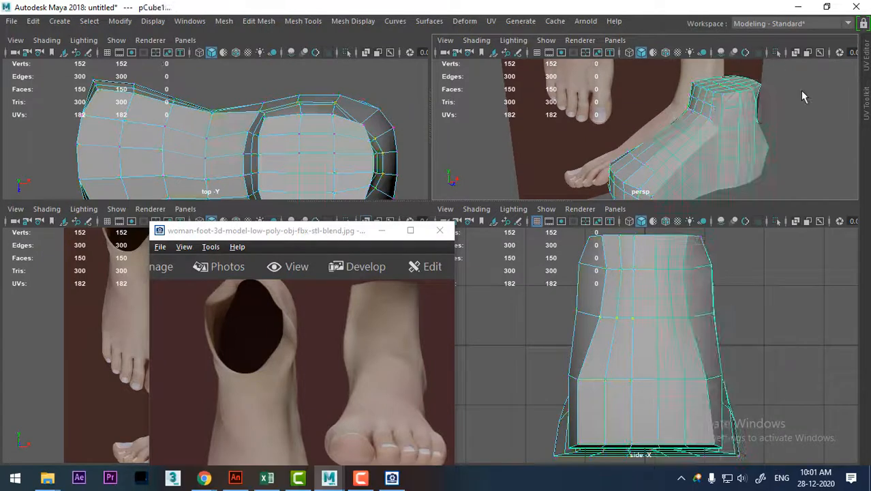
left_click(803, 91)
left_click(740, 113)
right_click_drag(739, 111, 739, 5)
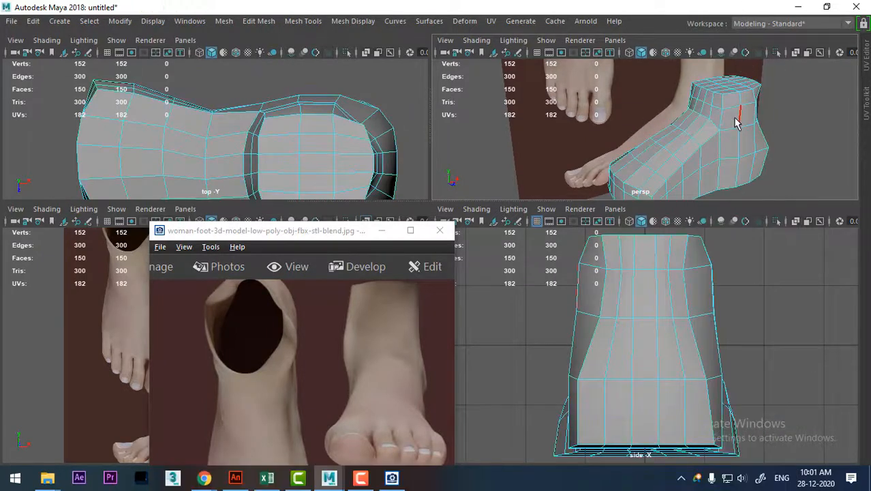
left_click(738, 116)
right_click_drag(740, 112, 637, 130, "shift")
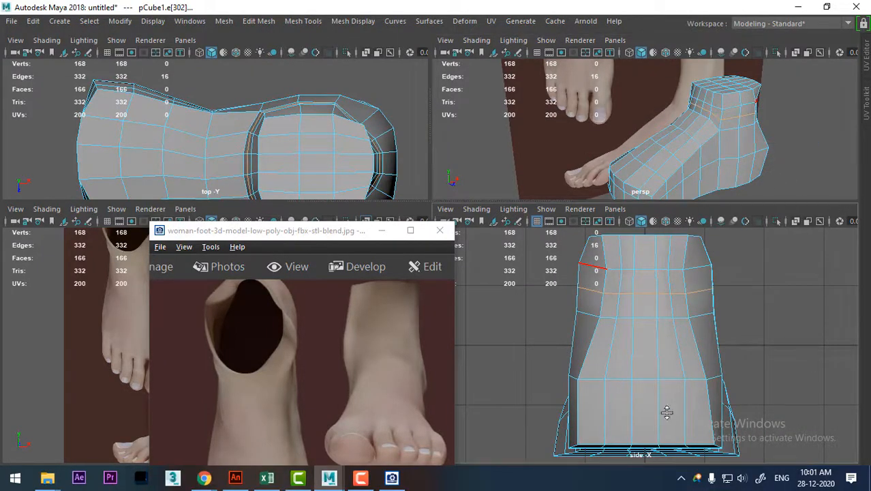
Select the two side vertices of the upper ankle loop on the reference-plane side and move them slightly outward.
right_click_drag(702, 332, 716, 401, "alt")
middle_click_drag(712, 334, 712, 386, "alt")
right_click_drag(717, 301, 613, 109)
right_click_drag(740, 381, 773, 458, "alt")
left_click_drag(780, 271, 749, 287)
key("w")
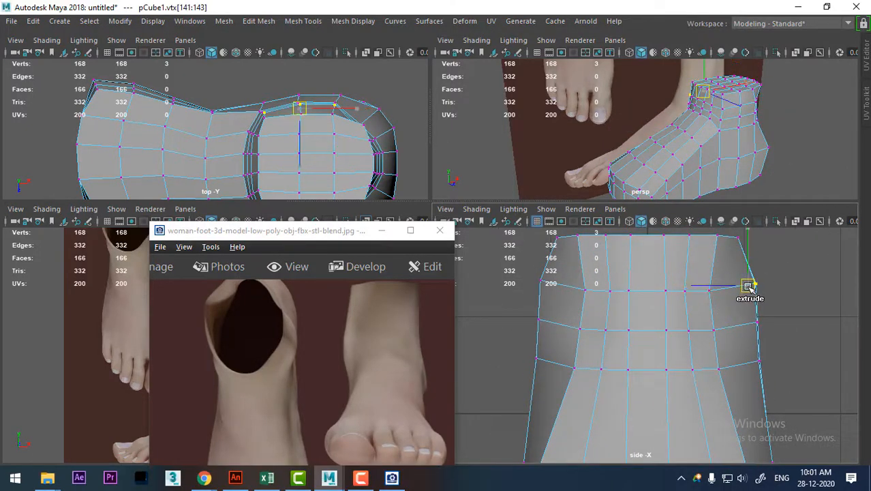
left_click_drag(232, 67, 275, 136, "ctrl")
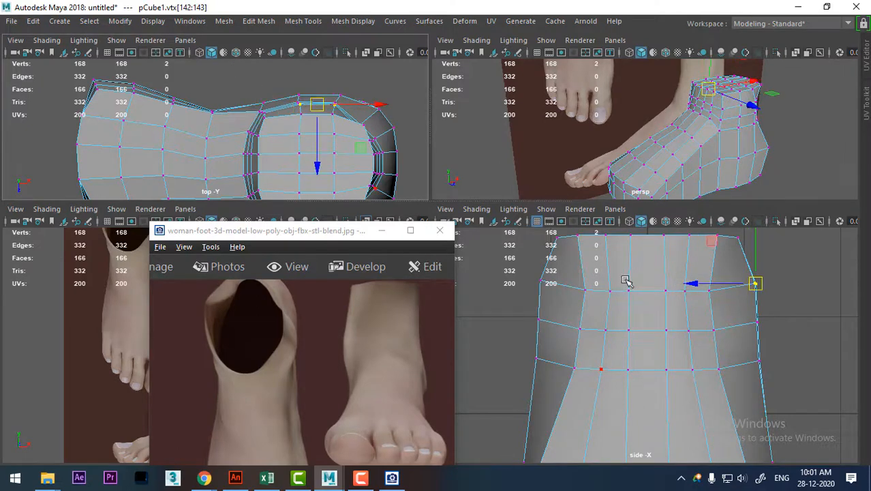
right_click_drag(782, 282, 786, 314, "alt")
left_click_drag(772, 276, 776, 273)
mouse_move(784, 308)
left_mouse_down()
mouse_move(770, 329)
mouse_move(773, 318)
left_mouse_up()
Select the two lower-ring vertices on the same side of the ankle and shift them slightly down and inward.
right_click_drag(807, 281, 804, 341, "alt")
left_click_drag(803, 349, 782, 375)
right_click_drag(790, 392, 615, 432, "alt")
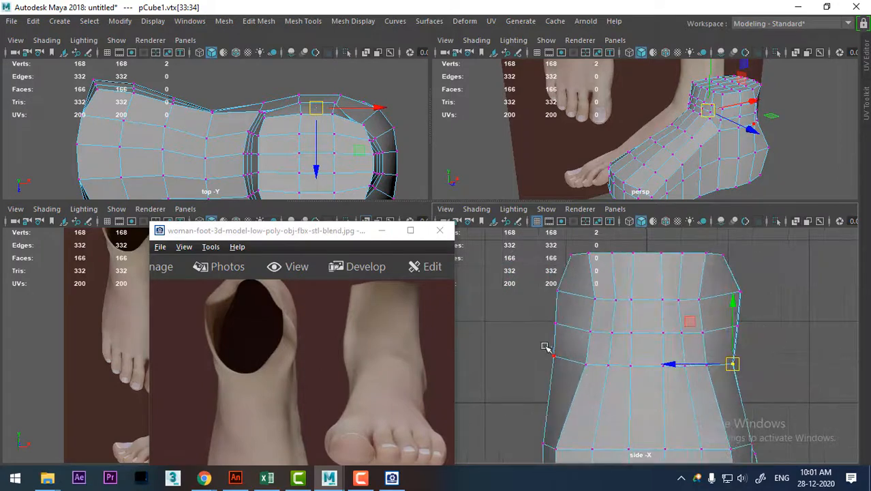
left_click_drag(580, 376, 556, 385)
middle_click_drag(263, 128, 264, 29, "alt")
middle_click_drag(322, 123, 327, 150, "alt")
right_click_drag(328, 150, 324, 186, "alt")
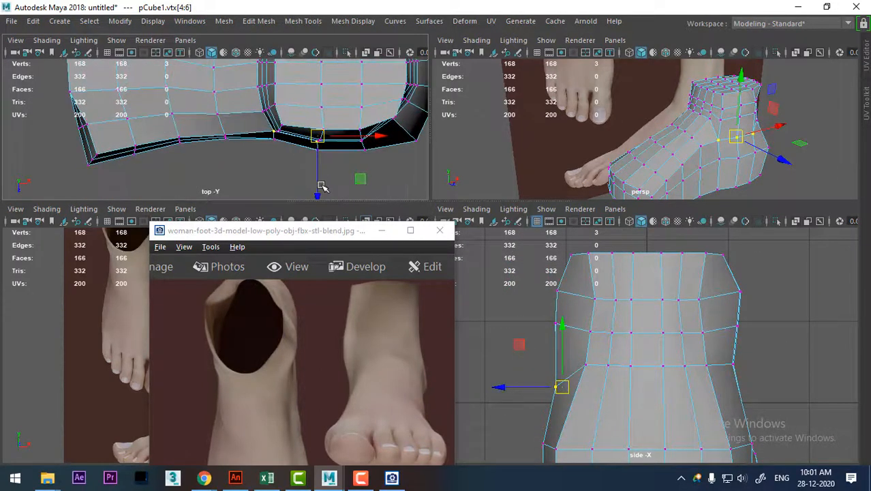
key("ctrl+z")
Leave the front corner out of the lower ring's selection on the side away from the reference plane, and lower the remaining two vertices.
left_click_drag(290, 169, 293, 177, "ctrl")
right_click_drag(624, 341, 590, 375, "alt")
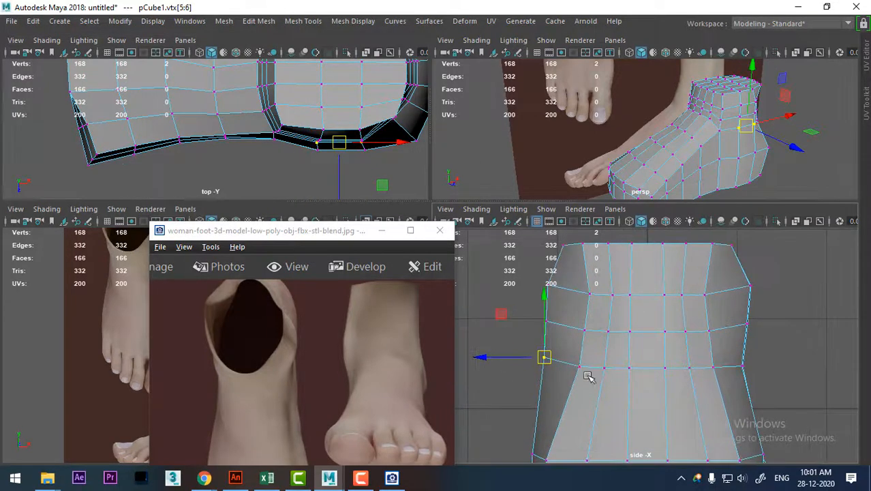
left_click_drag(549, 359, 546, 392)
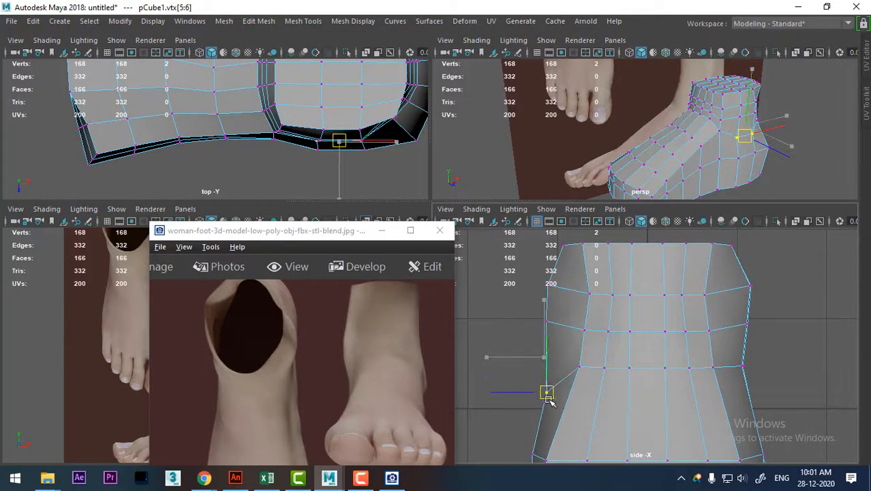
Select the middle ankle loop's two vertices on that side, excluding the front corner, and move them down and slightly outward.
middle_click_drag(645, 339, 684, 349, "alt")
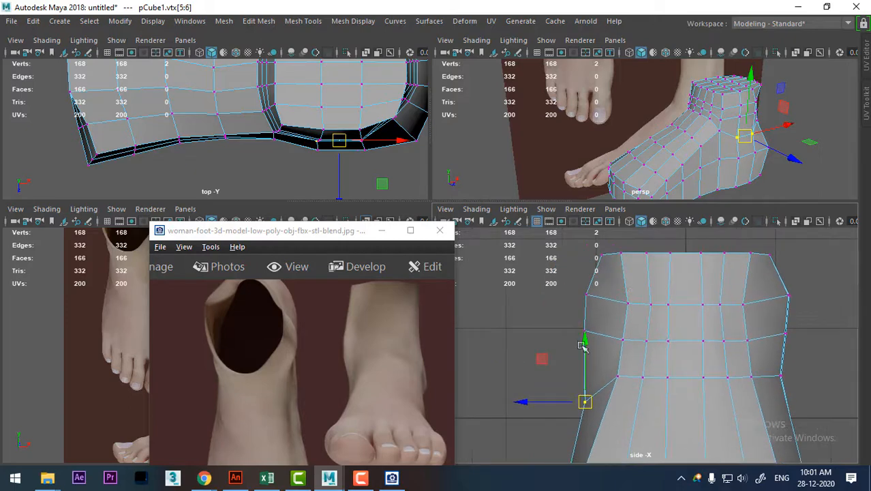
left_click_drag(588, 339, 597, 358)
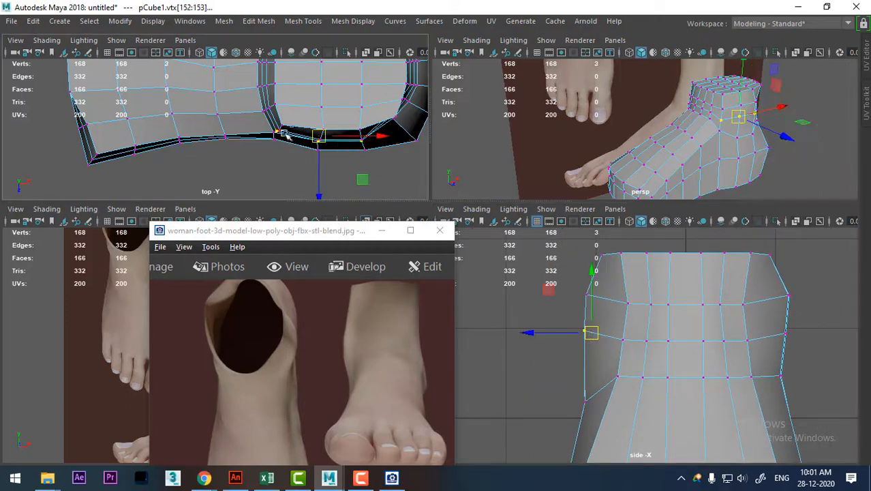
left_click_drag(283, 151, 284, 152, "ctrl")
left_click_drag(587, 332, 576, 356)
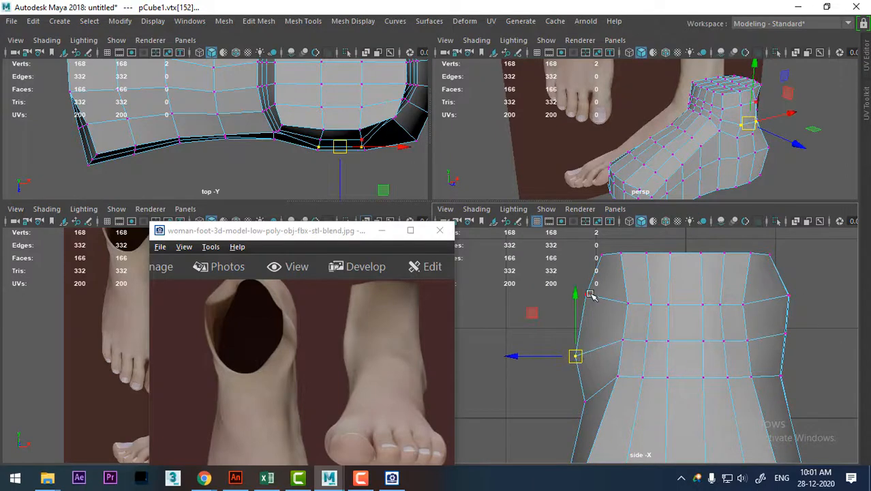
Select the upper ankle loop's two vertices on the same side, excluding the front corner, and lower them slightly.
left_click_drag(585, 314, 581, 317)
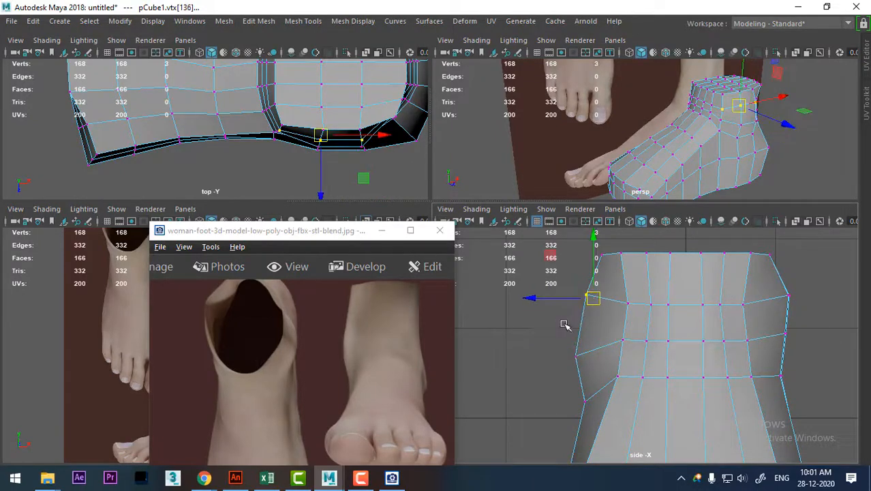
left_click_drag(301, 168, 300, 168)
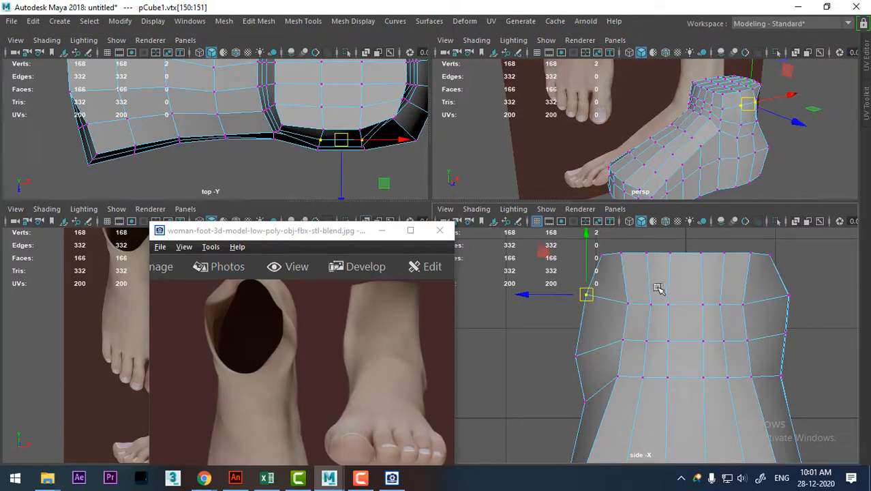
scroll(597, 315, "up", 1)
left_click_drag(585, 295, 584, 316)
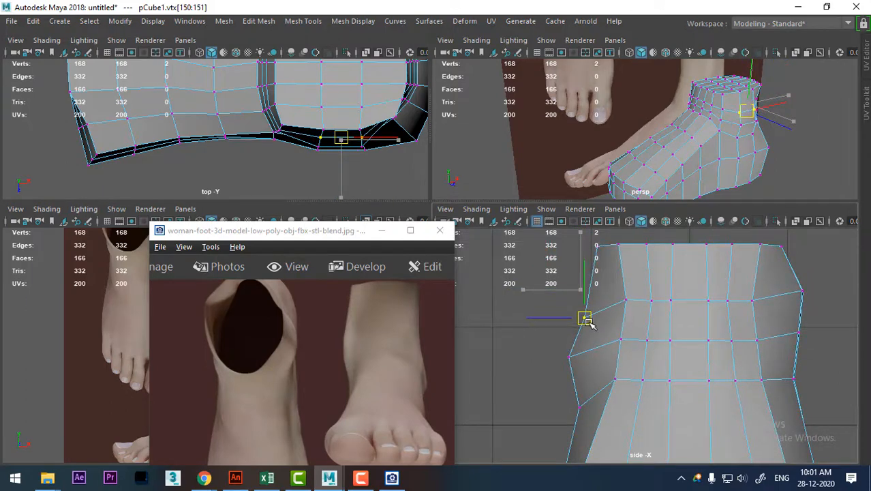
Select the front-corner vertices of the ankle loops and top rim on both sides and smooth them with Average Vertices.
middle_click_drag(600, 364, 599, 333, "alt")
right_click_drag(598, 334, 600, 336, "alt")
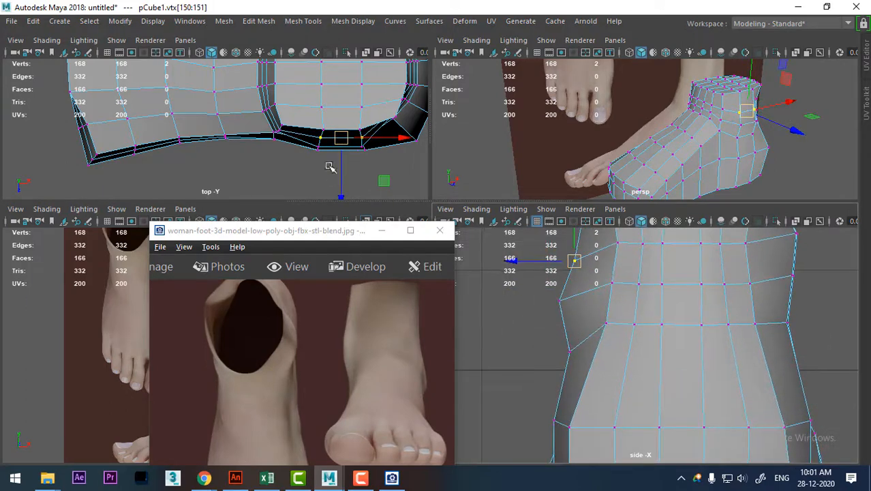
right_click_drag(278, 168, 321, 174, "alt")
middle_click_drag(264, 141, 196, 157, "alt")
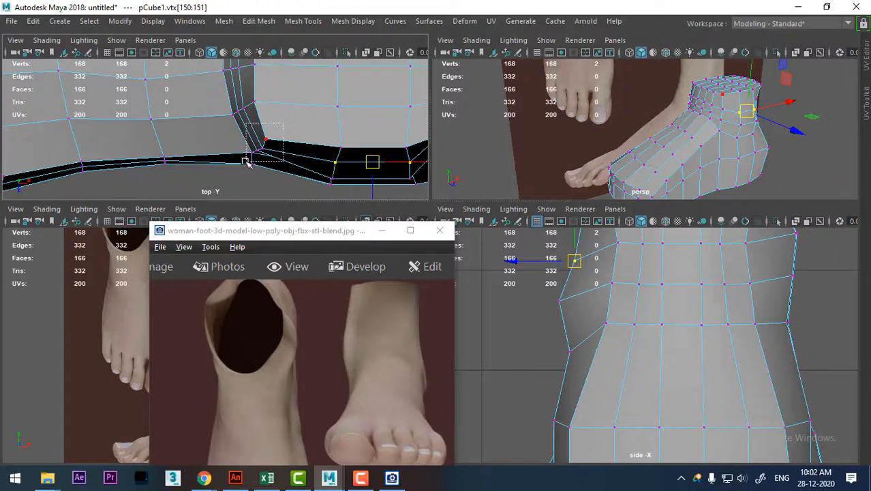
left_click_drag(245, 161, 244, 163)
middle_click_drag(259, 79, 259, 230, "alt")
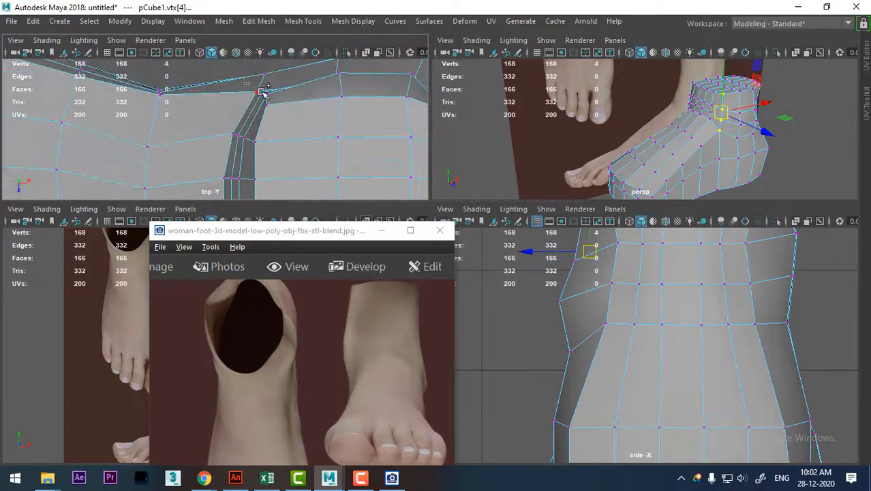
key("space")
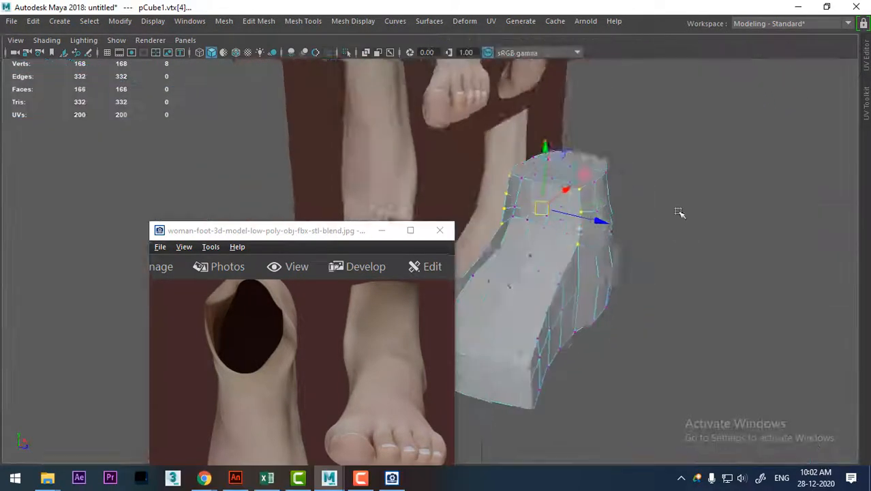
left_click_drag(680, 212, 601, 214, "alt")
right_click(579, 179, "shift")
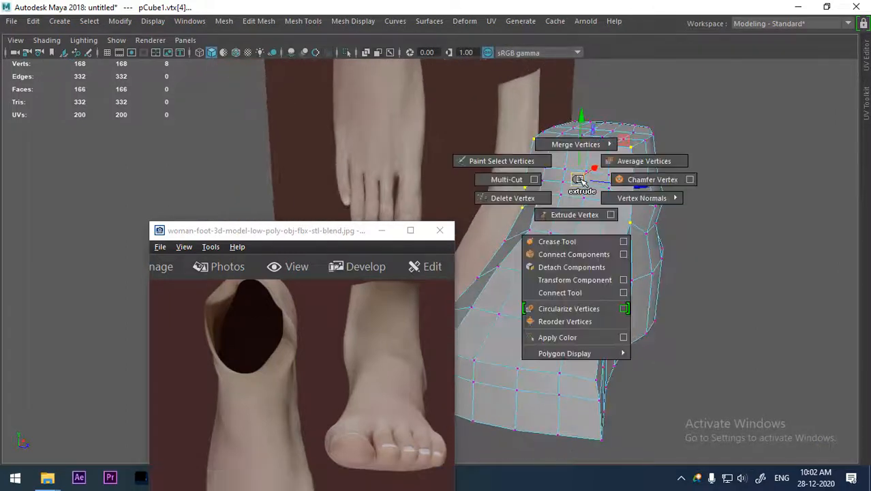
left_click(645, 161)
Return to object mode and place the reference window beside the foot to compare their front views.
left_click_drag(701, 150, 578, 154, "alt")
right_click_drag(577, 112, 601, 189)
left_click_drag(602, 189, 649, 193, "alt")
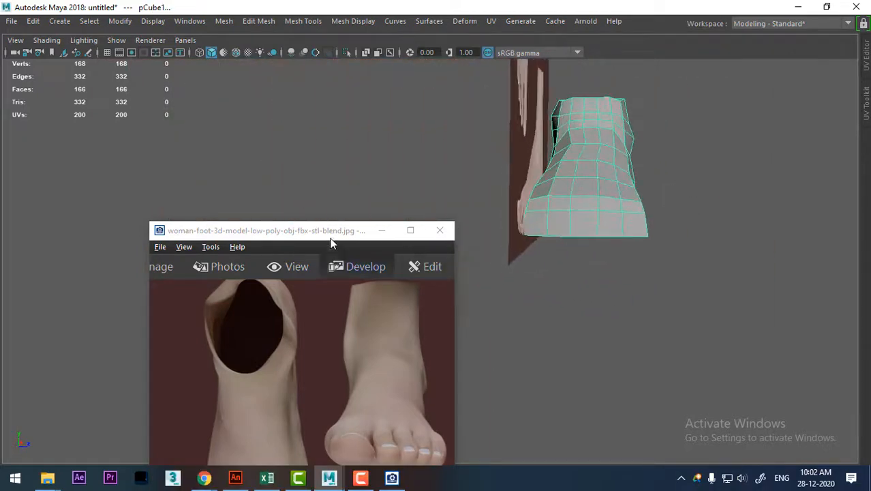
left_click_drag(328, 233, 280, 96)
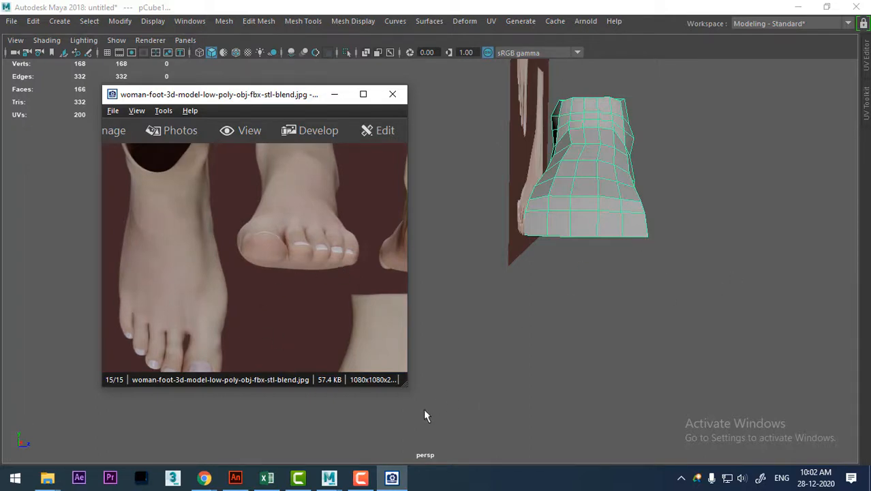
Switch to the hand model scene, move the reference window aside, and examine the hand's wireframe topology around the fingers.
mouse_move(329, 477)
left_click(260, 426)
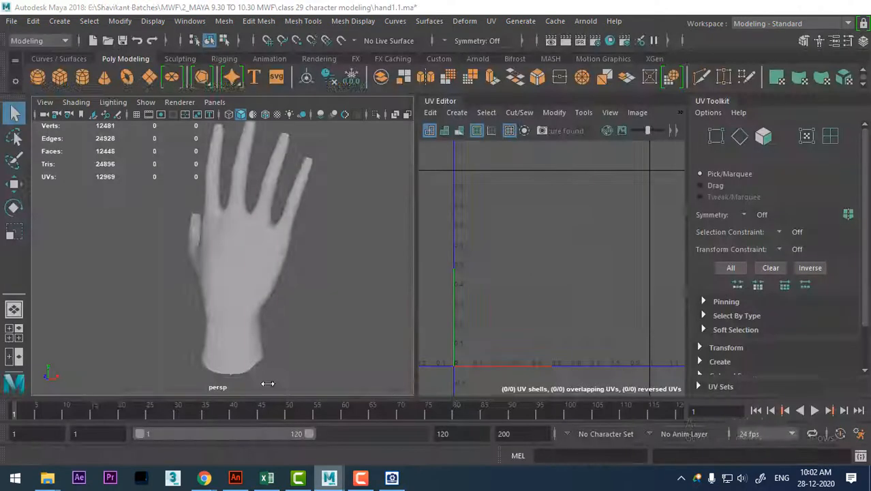
left_click_drag(274, 88, 635, 138)
left_click(279, 245)
left_click_drag(278, 245, 326, 282, "alt")
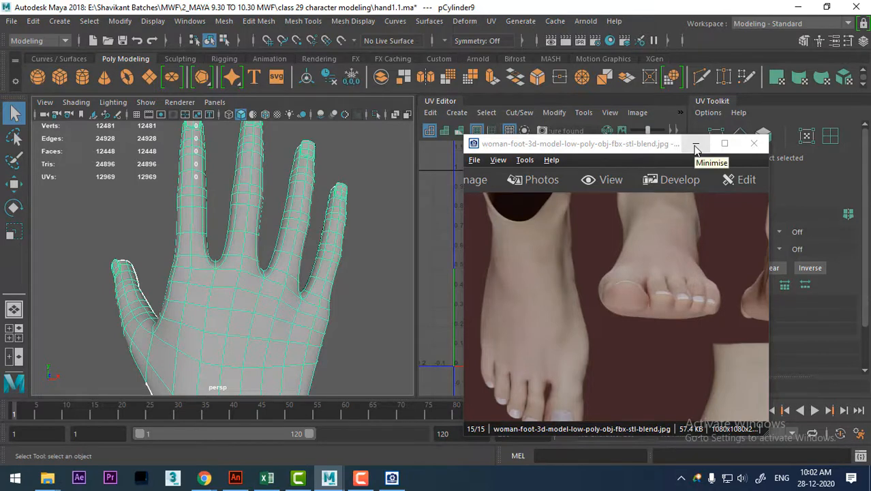
Return to the untitled foot scene and minimise the reference image window.
mouse_move(329, 479)
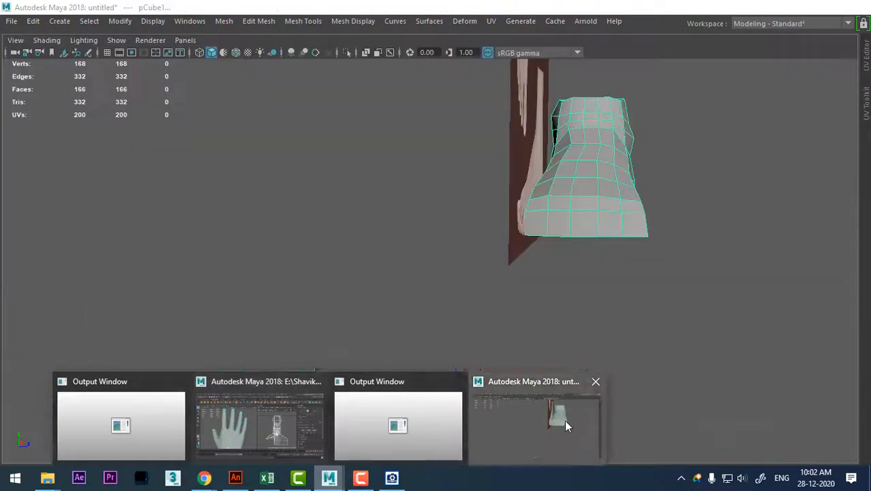
left_click(564, 421)
key("alt")
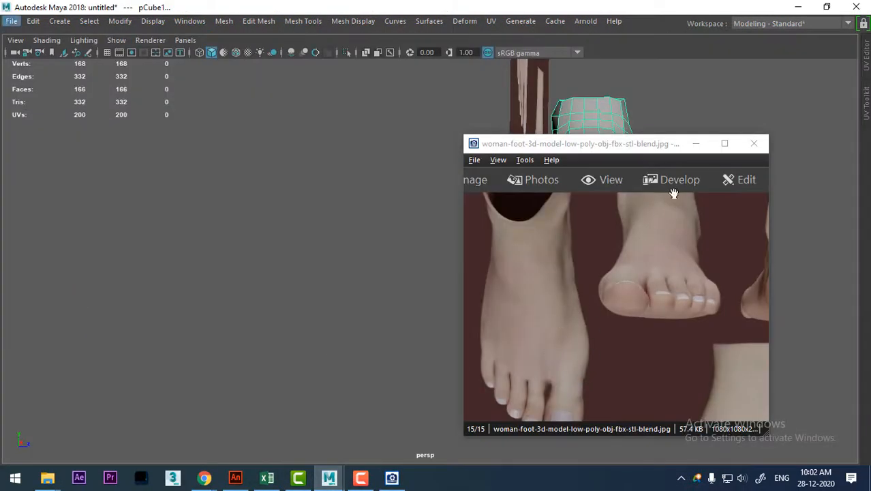
left_click(697, 145)
left_click_drag(480, 325, 566, 304, "alt")
Import woman-foot-3d-model-low-poly-obj-fbx-stl-blend.jpg from the class 29 character modeling\foot folder as an image plane in the top view.
key("space")
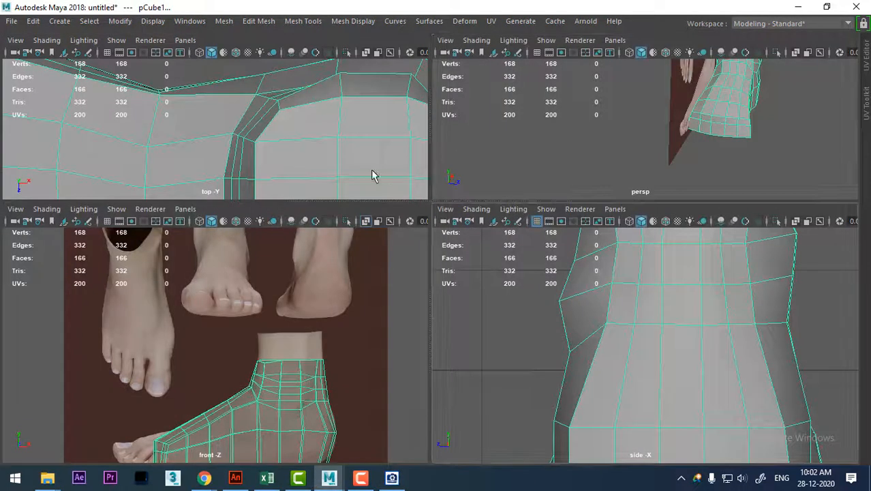
scroll(253, 172, "down", 5)
middle_click_drag(253, 172, 274, 132, "alt")
scroll(229, 165, "up", 1)
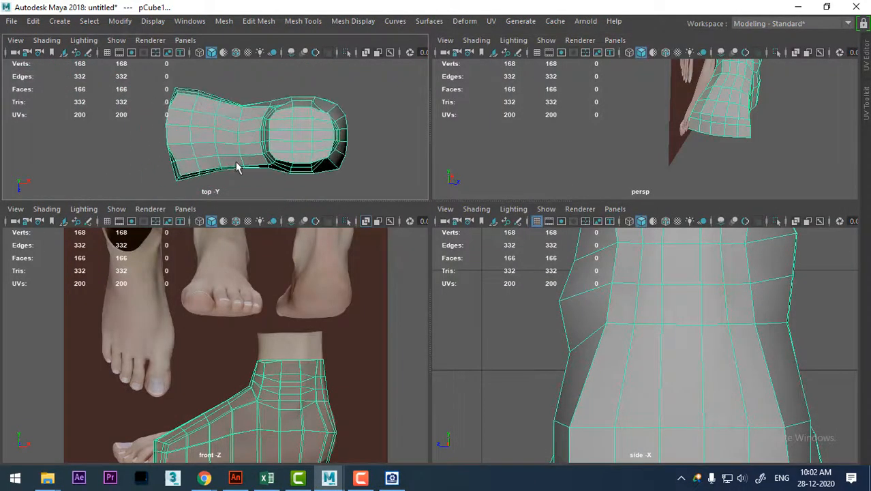
left_click(15, 41)
mouse_move(137, 268)
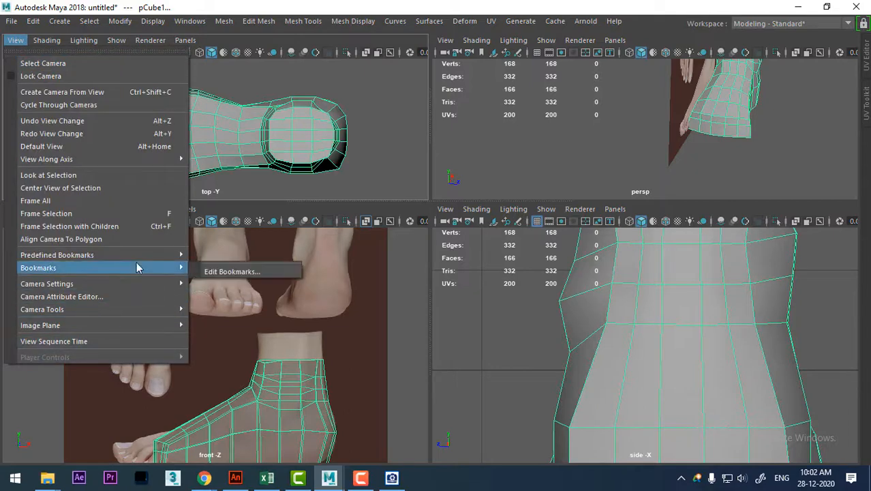
mouse_move(144, 325)
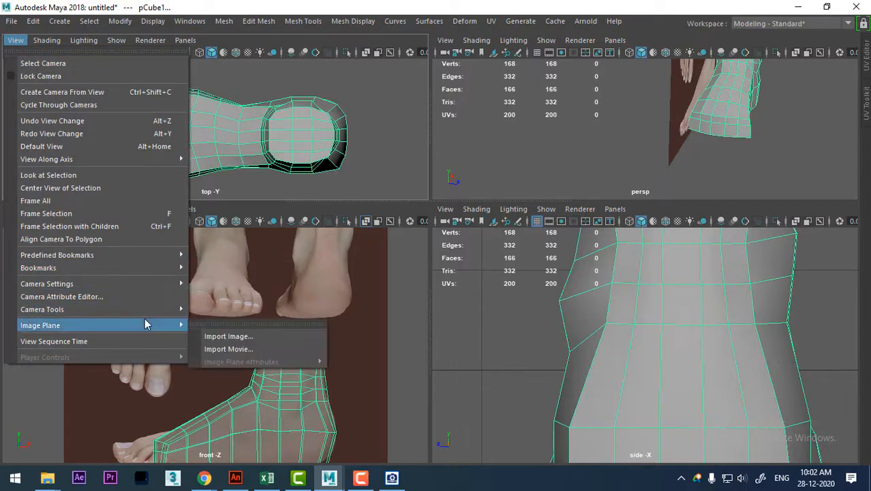
left_click(265, 343)
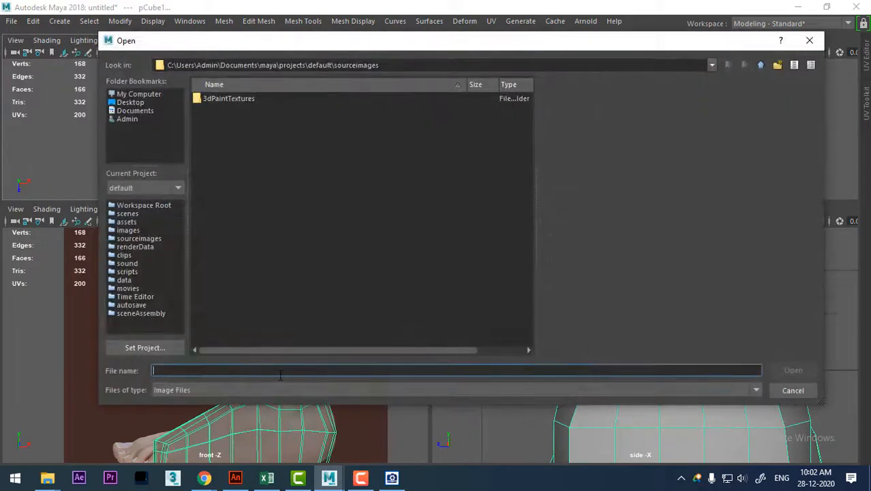
type("E:\\Shavikant Batches\\MWF\\2_MAYA 9.30 TO 10.30 MWF\\class 29 character modeling\\foot")
key("Return")
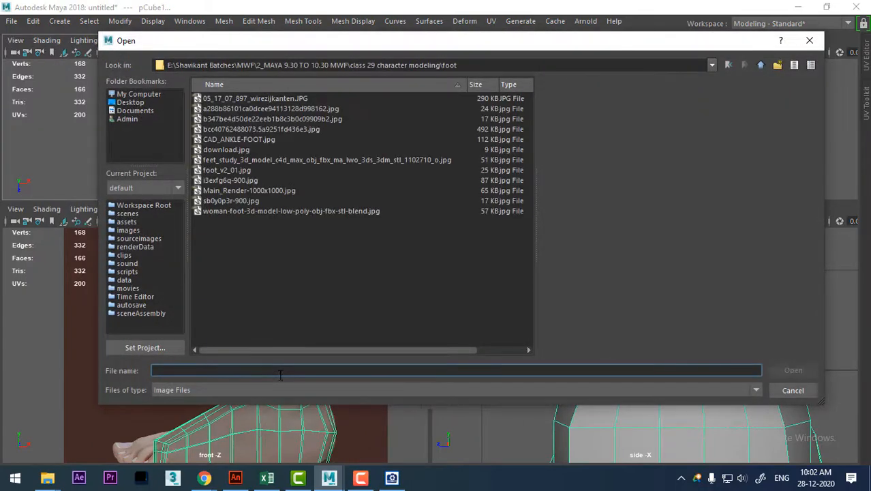
left_click(243, 212)
double_click(243, 212)
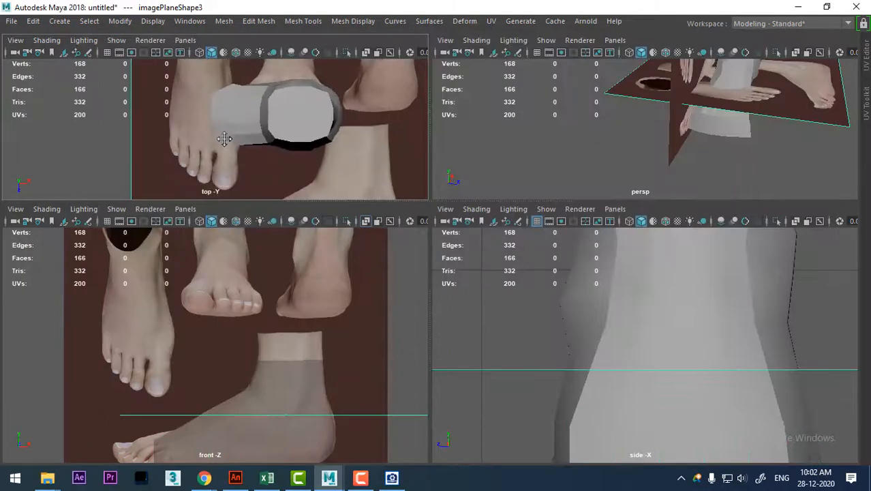
Rotate the new image plane a quarter turn in the top view so the top-down foot's toes face the mesh's front.
key("space")
key("f")
right_click_drag(342, 236, 339, 236, "alt")
middle_click_drag(493, 349, 387, 290, "alt")
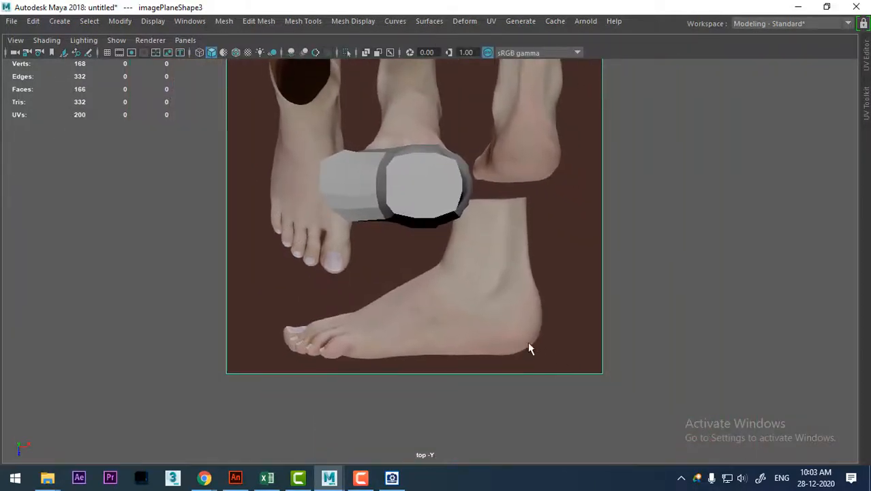
key("e")
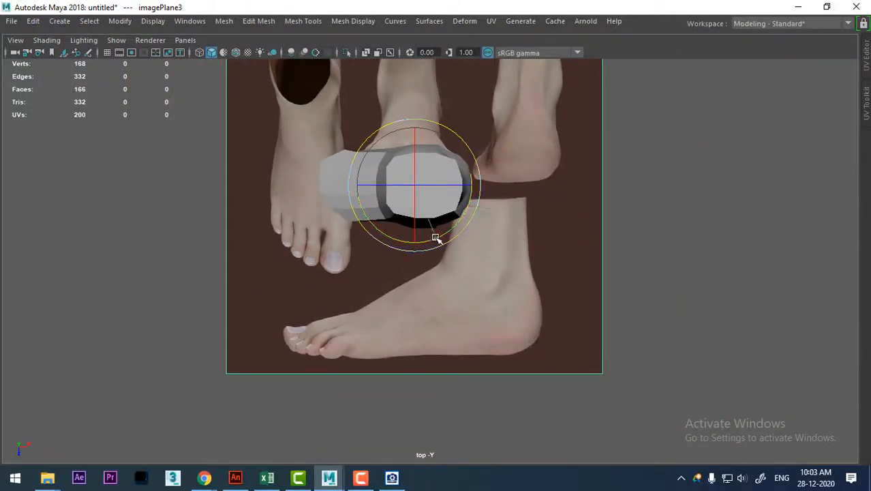
left_click_drag(438, 237, 334, 219)
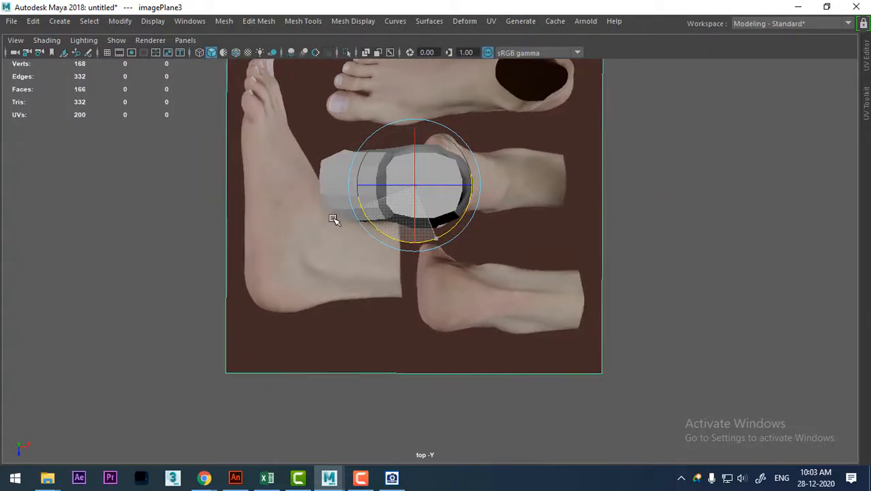
key("w")
Examine the top-down reference foot's toes and outline against the blocked-out foot mesh.
scroll(459, 311, "up", 4)
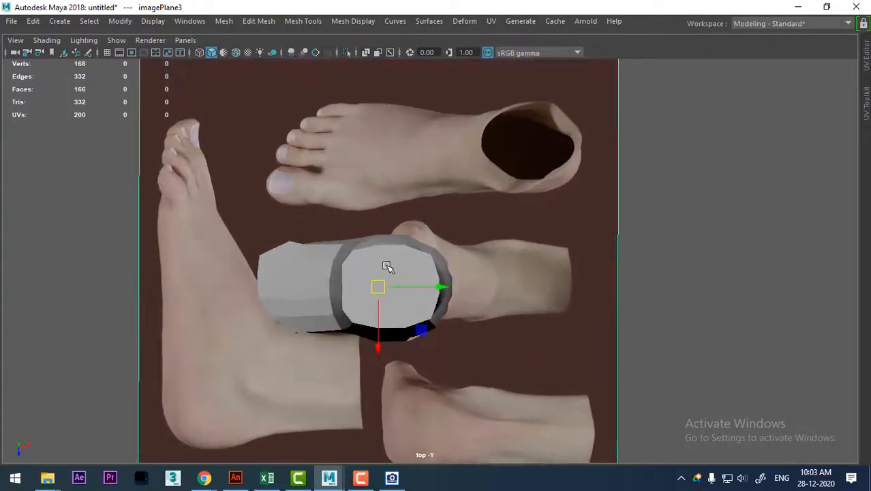
scroll(363, 258, "up", 3)
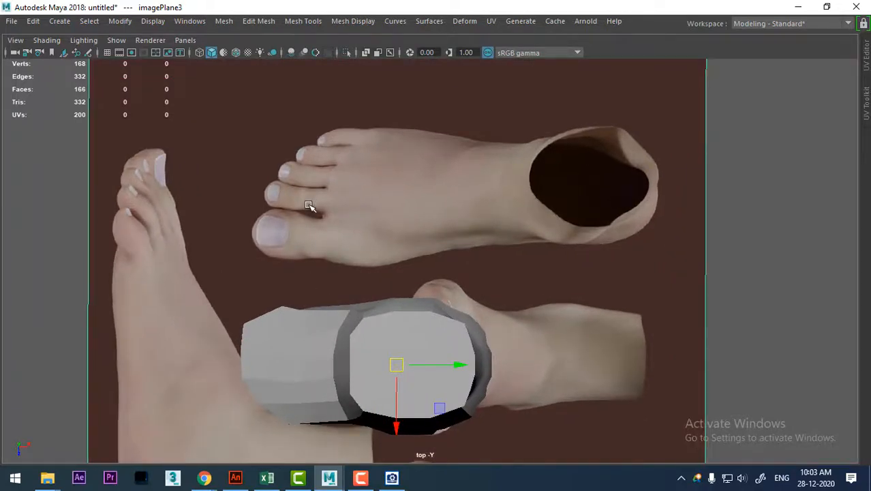
scroll(341, 245, "up", 3)
left_click(720, 204)
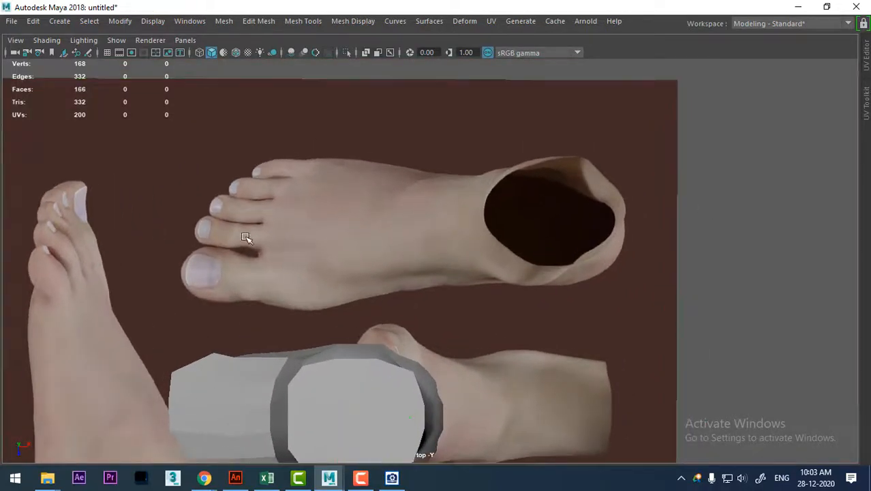
scroll(263, 255, "up", 1)
left_click(59, 23)
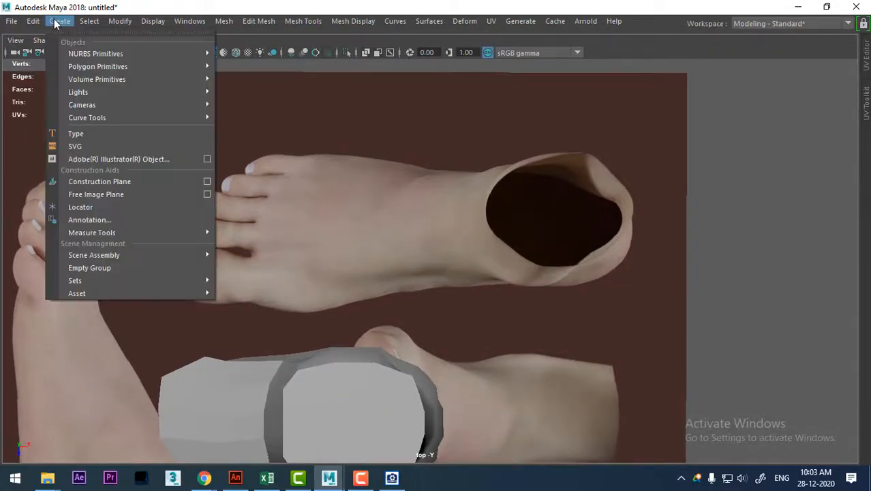
mouse_move(133, 69)
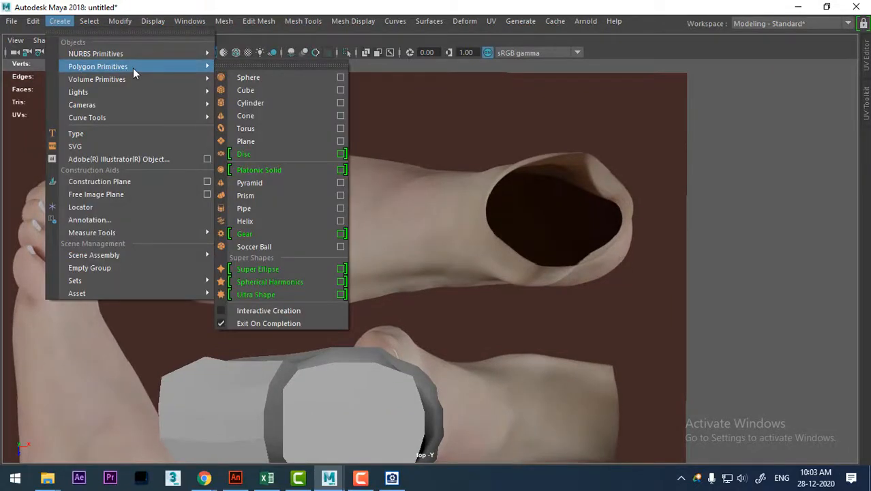
left_click(693, 168)
scroll(587, 278, "down", 5)
scroll(425, 201, "up", 1)
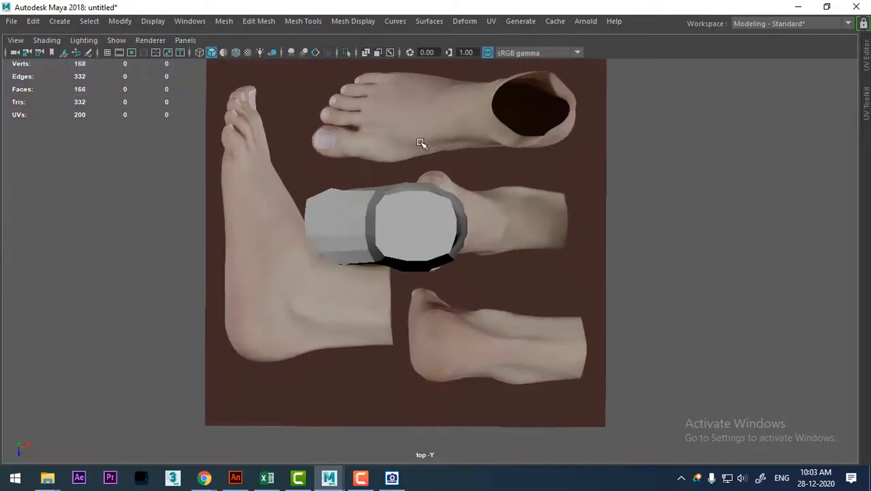
Try lowering the foot mesh below the horizontal image plane in the perspective view.
left_click(420, 132)
left_click(356, 220)
scroll(300, 205, "up", 3)
middle_click_drag(338, 237, 384, 257, "alt")
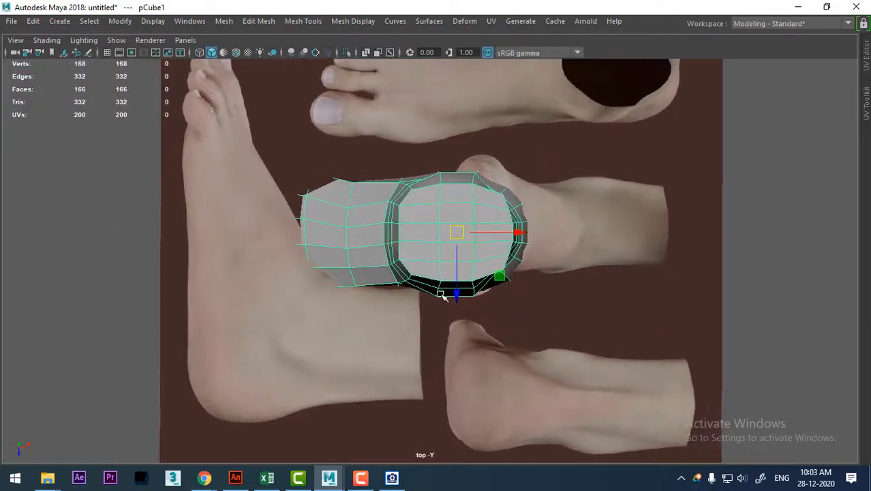
scroll(516, 307, "down", 3)
key("space")
key("space")
left_click_drag(481, 161, 510, 208, "alt")
left_click(594, 172)
left_click_drag(595, 172, 594, 192)
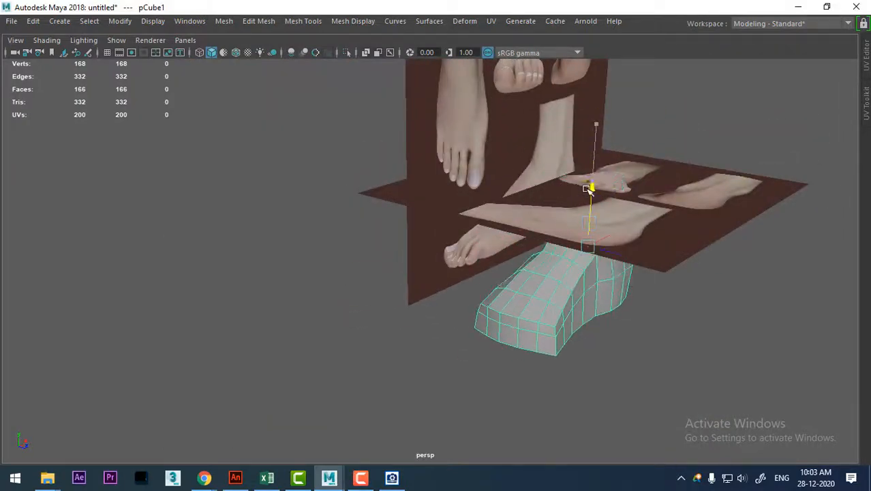
key("ctrl+z")
Select the horizontal image plane and lower it beneath the foot mesh, leaving the whole foot unobstructed from above.
left_click(682, 213)
left_click_drag(600, 146, 456, 223, "alt")
key("space")
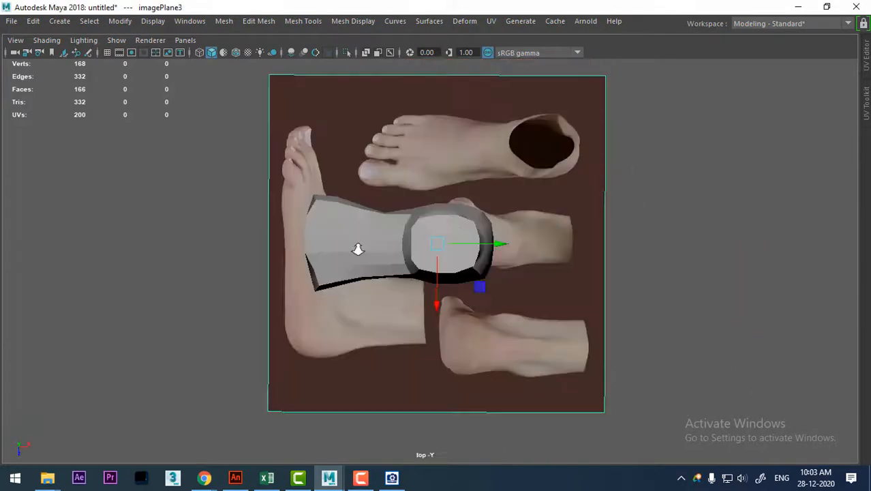
right_click_drag(358, 249, 400, 300, "alt")
Select the foot mesh and compare its toe end with the reference foot from above.
left_click(335, 219)
right_click_drag(335, 219, 440, 373, "alt")
scroll(395, 255, "up", 3)
scroll(402, 314, "up", 3)
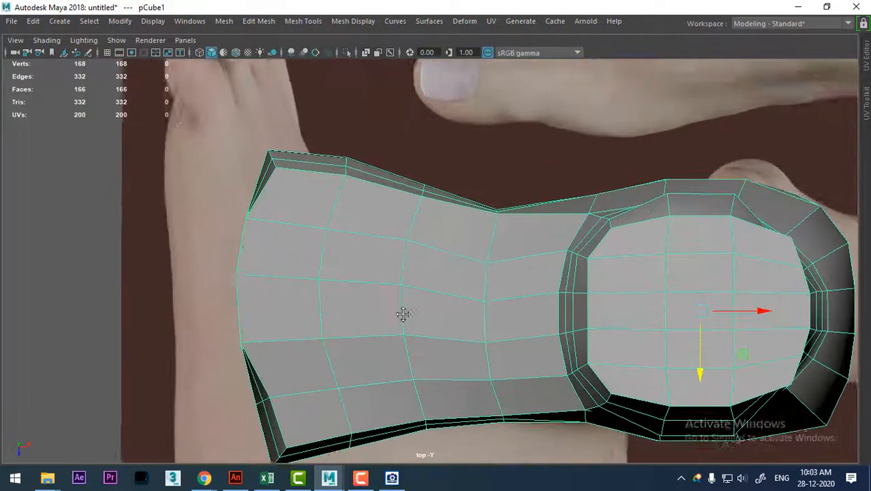
scroll(516, 228, "up", 2)
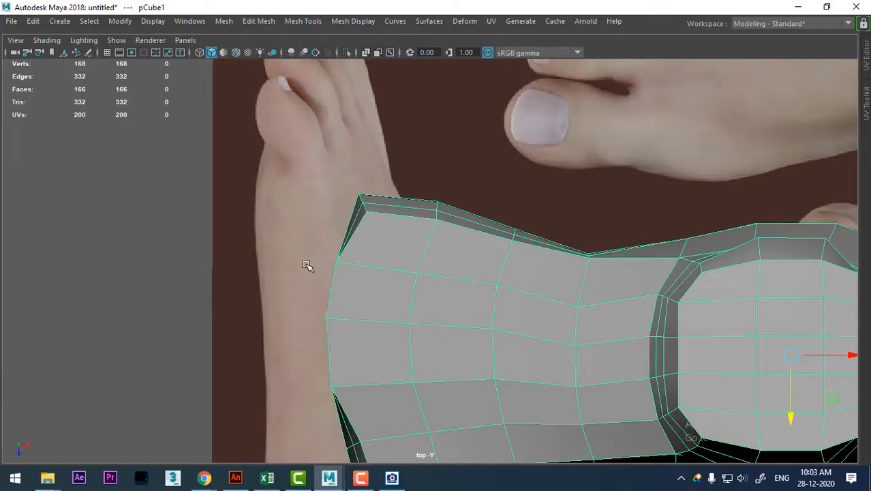
right_click_drag(532, 311, 331, 125, "alt")
right_click_drag(413, 274, 439, 352, "alt")
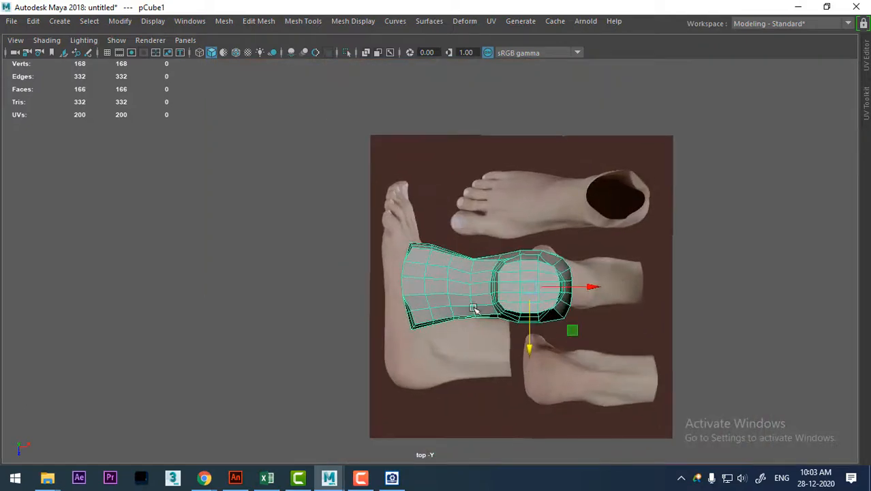
Select the two stacked faces at the toe end's corner nearest the upright reference image and compare them with the reference big toe.
key("space")
left_click_drag(440, 311, 619, 296)
right_click_drag(629, 109, 627, 148)
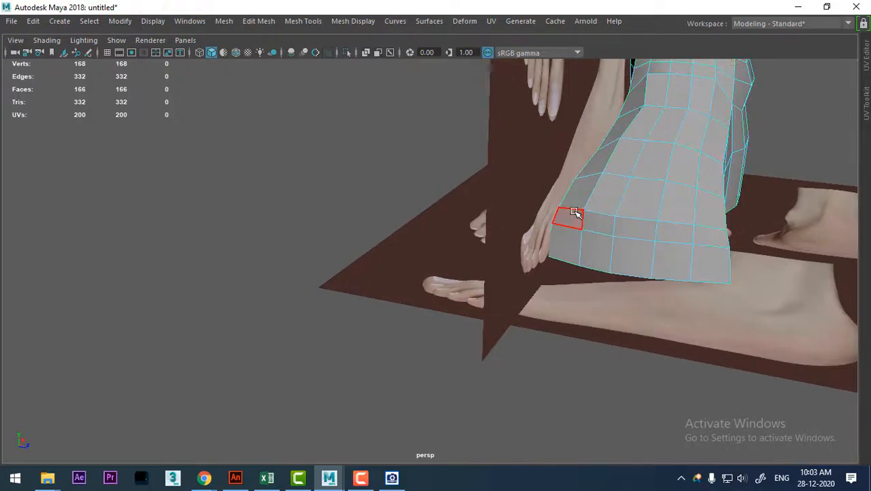
left_click(574, 212)
left_click(568, 235, "shift")
key("space")
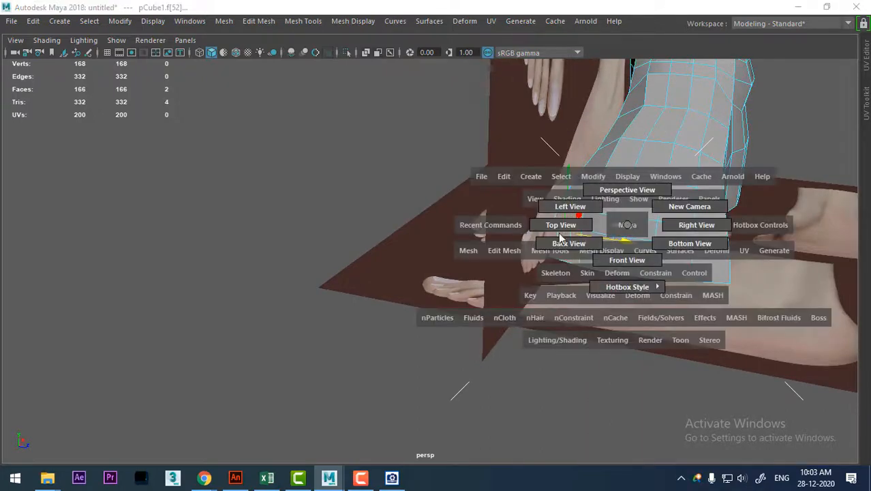
left_click(560, 234)
scroll(536, 354, "up", 5)
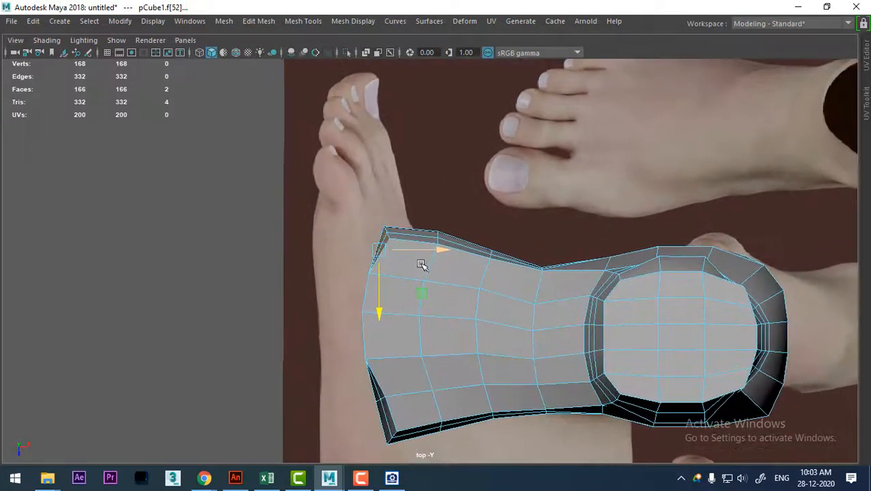
scroll(422, 265, "up", 1)
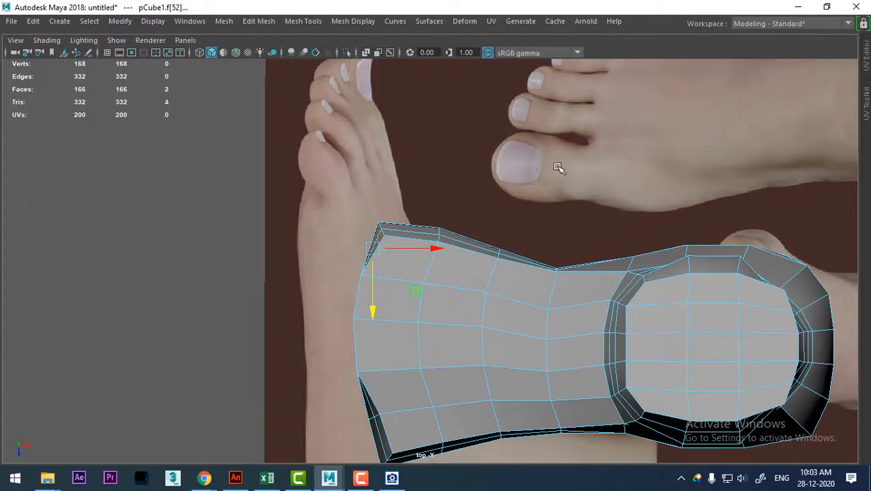
middle_click_drag(593, 236, 594, 260, "alt")
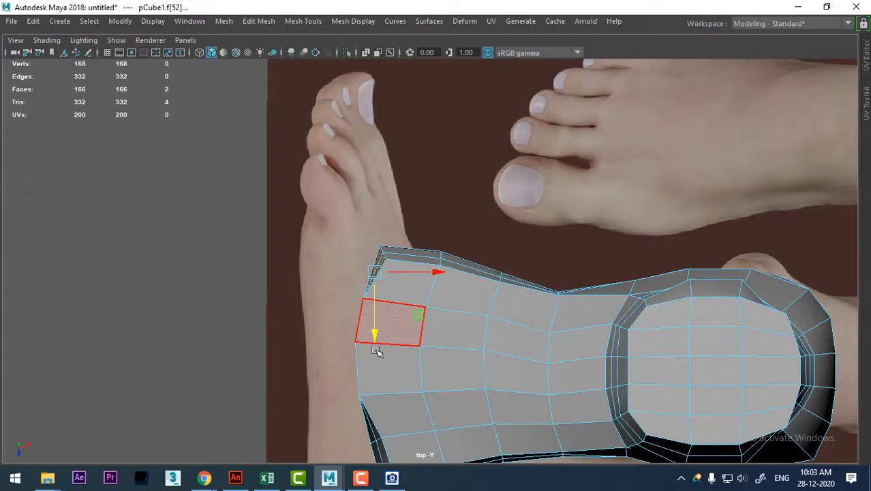
Scale the two selected corner faces up across the foot's width to broaden that corner, and clear the selection.
key("r")
mouse_move(375, 330)
left_mouse_down()
mouse_move(369, 356)
mouse_move(370, 326)
left_mouse_up()
key("w")
middle_click_drag(415, 378, 404, 303, "alt")
scroll(414, 293, "down", 2)
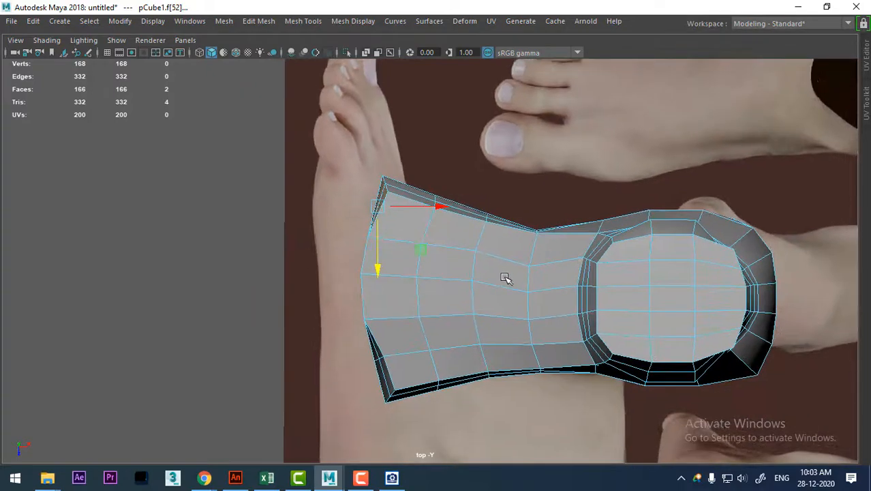
scroll(479, 292, "down", 3)
middle_click_drag(505, 277, 387, 286, "alt")
scroll(436, 305, "down", 3)
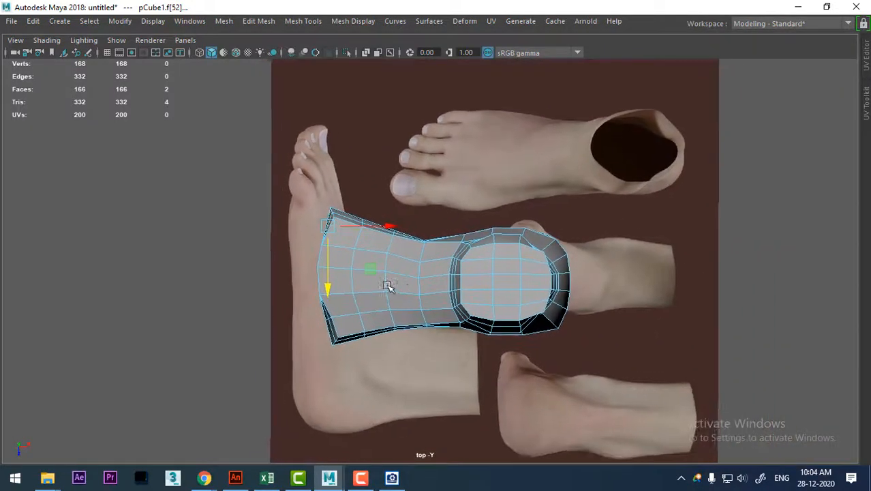
scroll(387, 286, "up", 1)
right_click_drag(397, 283, 461, 124)
left_click(767, 201)
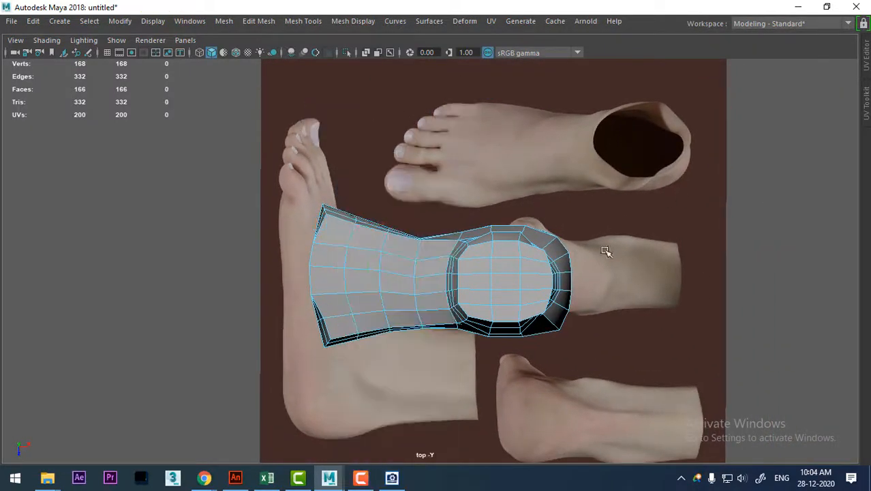
Edit the foot mesh's vertices from above, shifting the toe end's vertex column nearest the little-toe corner closer to that corner.
left_click(376, 319)
middle_click_drag(437, 459, 450, 376, "alt")
scroll(449, 376, "up", 2)
middle_click_drag(378, 167, 386, 284, "alt")
scroll(376, 364, "down", 1)
scroll(387, 284, "up", 1)
right_click_drag(294, 296, 229, 112)
scroll(298, 356, "up", 3)
middle_click_drag(297, 356, 342, 268, "alt")
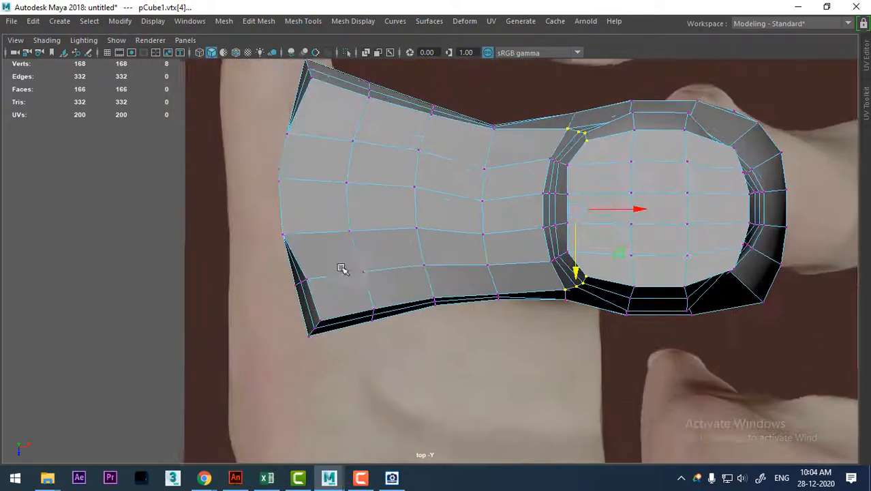
scroll(342, 268, "up", 1)
left_click_drag(308, 263, 275, 303)
scroll(276, 309, "up", 2)
middle_click_drag(239, 237, 259, 291, "alt")
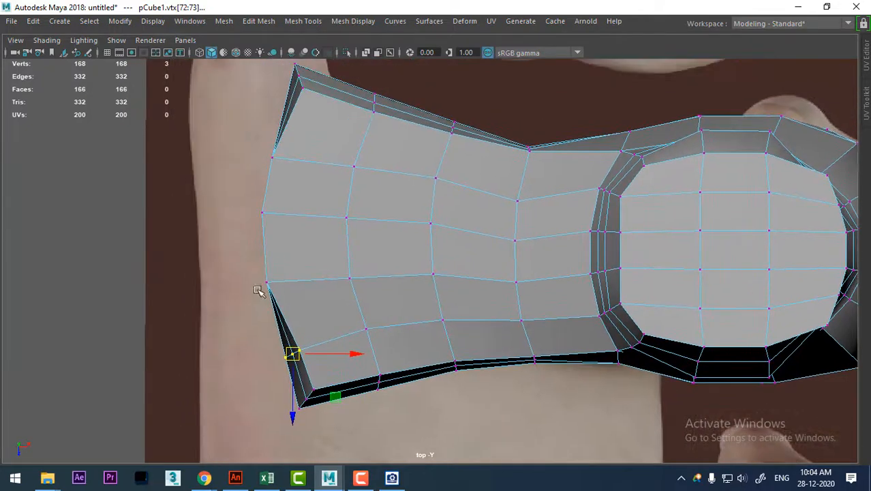
Shift the remaining three inner vertex columns of the toe end toward the little-toe side, widening the big-toe section.
left_click_drag(249, 267, 275, 308)
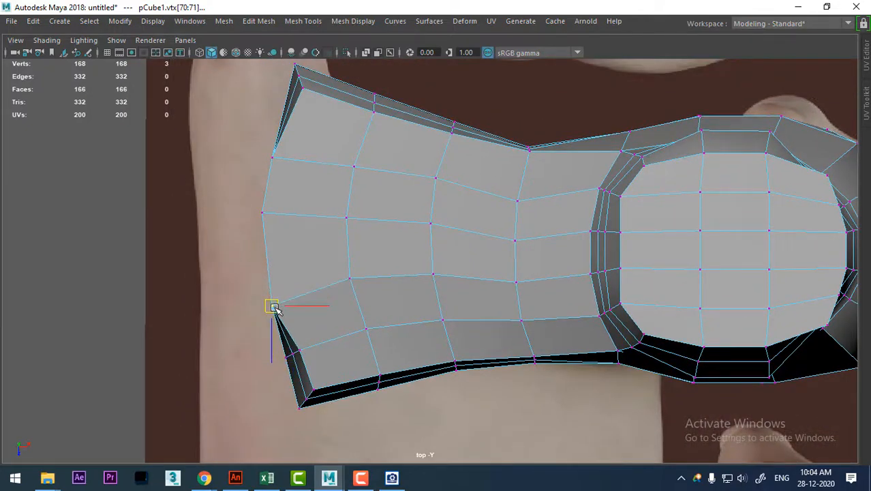
left_click_drag(238, 194, 263, 244)
left_click_drag(251, 130, 267, 173)
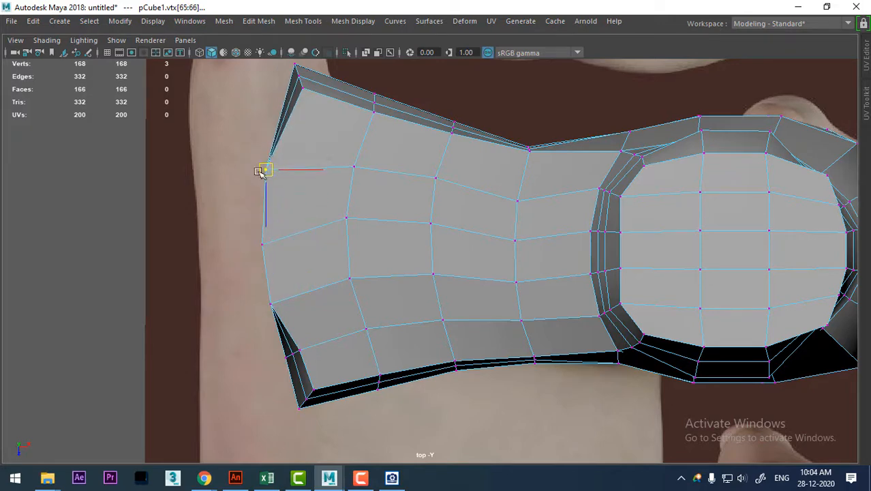
middle_click_drag(316, 259, 315, 379, "alt")
scroll(319, 375, "down", 3)
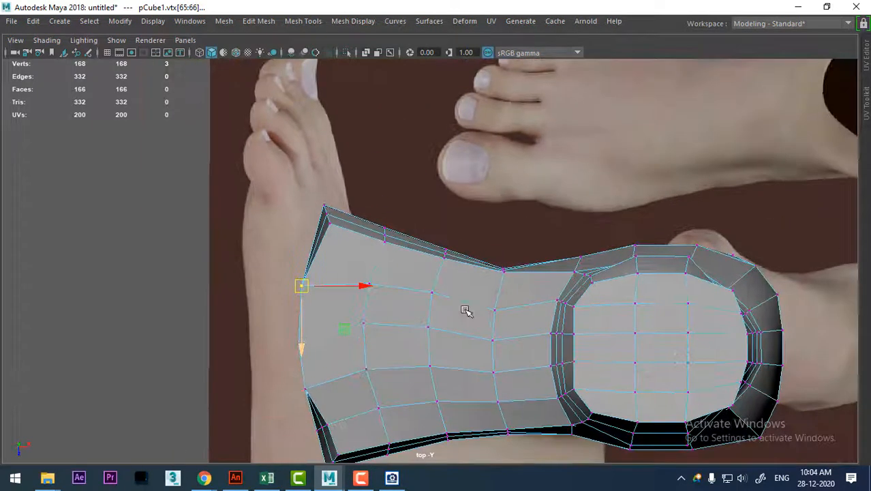
In perspective, slide the horizontal edge row running around the toe end down to about mid-height.
middle_click_drag(468, 327, 463, 365, "alt")
key("space")
key("space")
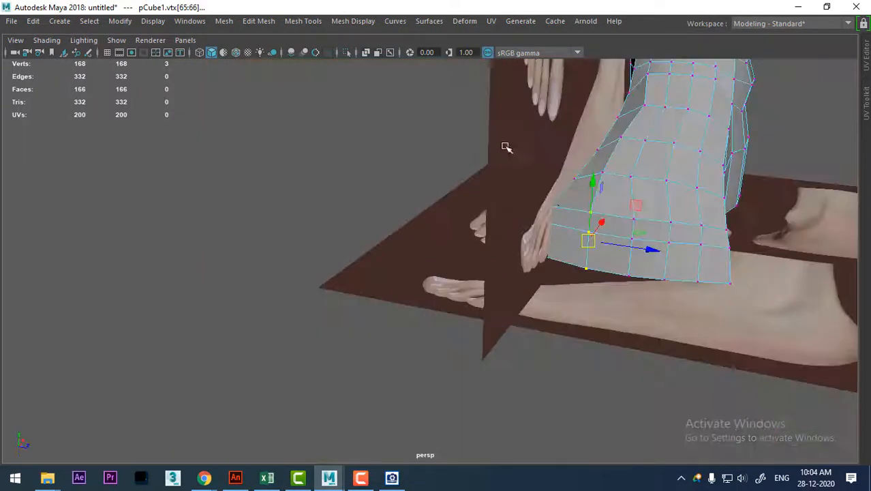
left_click_drag(590, 204, 570, 222, "alt")
middle_click_drag(633, 194, 491, 191, "alt")
scroll(491, 193, "up", 3)
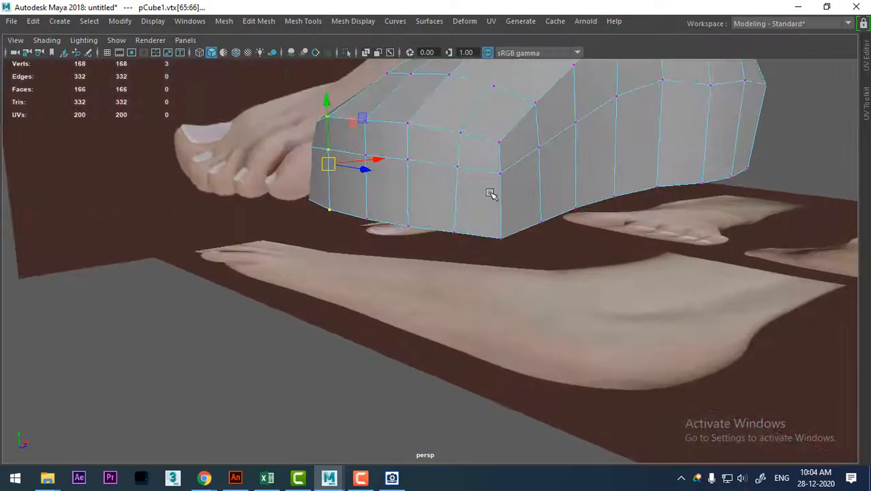
right_click_drag(471, 168, 465, 9)
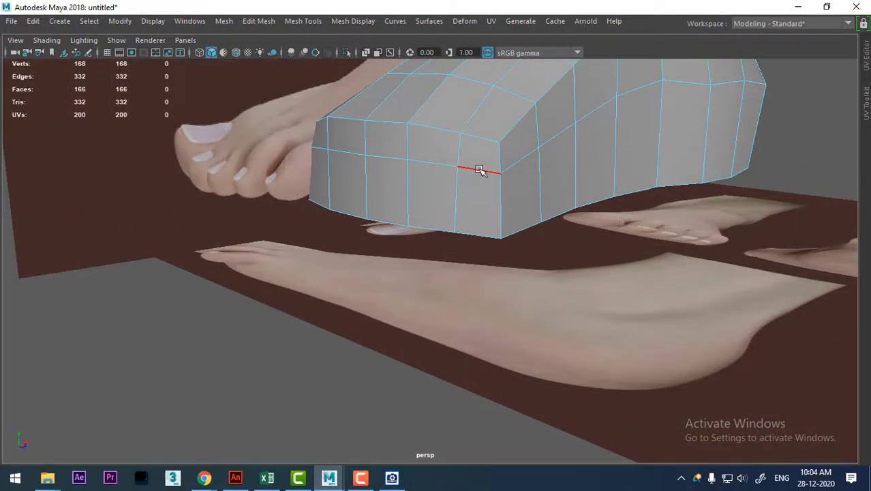
double_click(479, 170)
left_click_drag(562, 200, 352, 273, "alt")
left_click_drag(340, 226, 456, 262, "alt")
right_click_drag(767, 130, 680, 218, "shift")
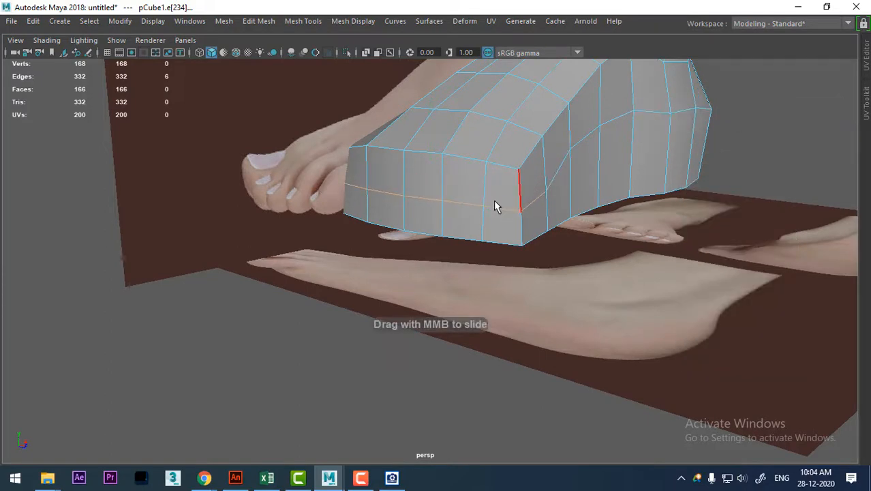
left_click_drag(495, 206, 541, 191, "alt")
Hide everything except the foot mesh and select the two stacked faces at the toe end's big-toe corner.
right_click_drag(533, 109, 597, 90)
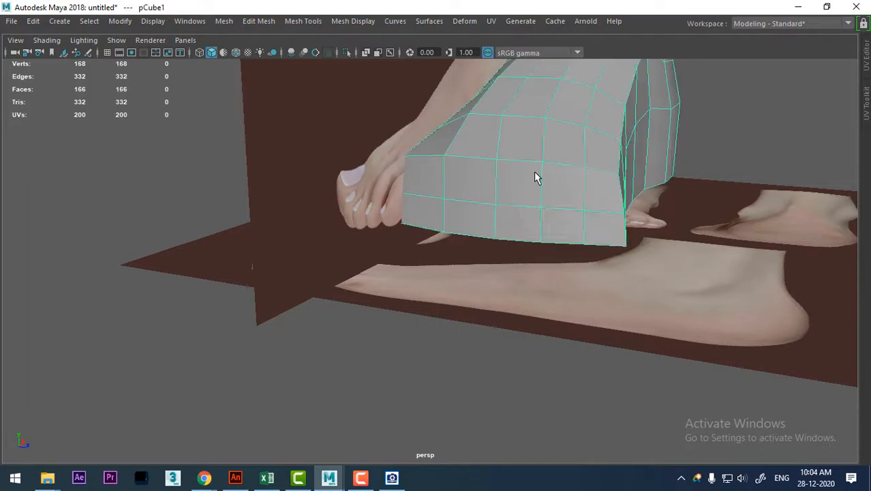
key("alt+h")
left_click_drag(541, 181, 551, 214, "alt")
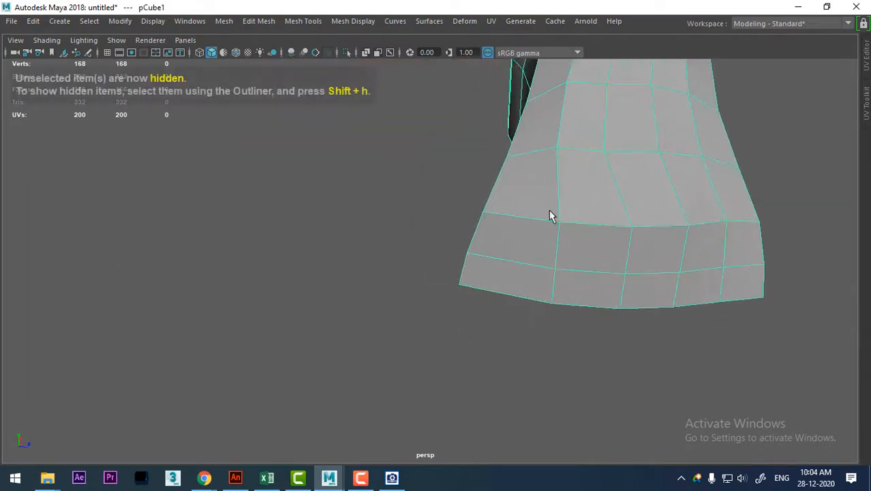
right_click_drag(552, 109, 552, 145)
left_click(517, 247)
left_click(502, 285, "shift")
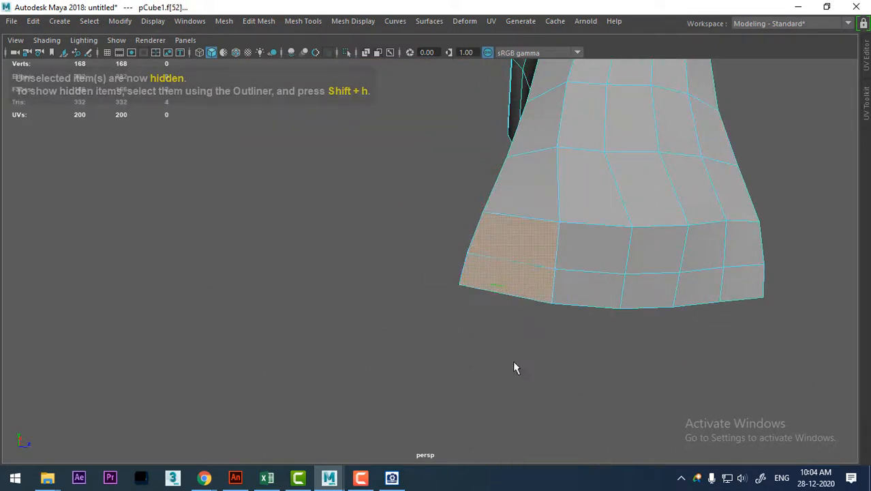
Switch to ACDSee, examine the toes in the woman-foot reference image, and move the viewer clear of the foot mesh.
left_click(392, 477)
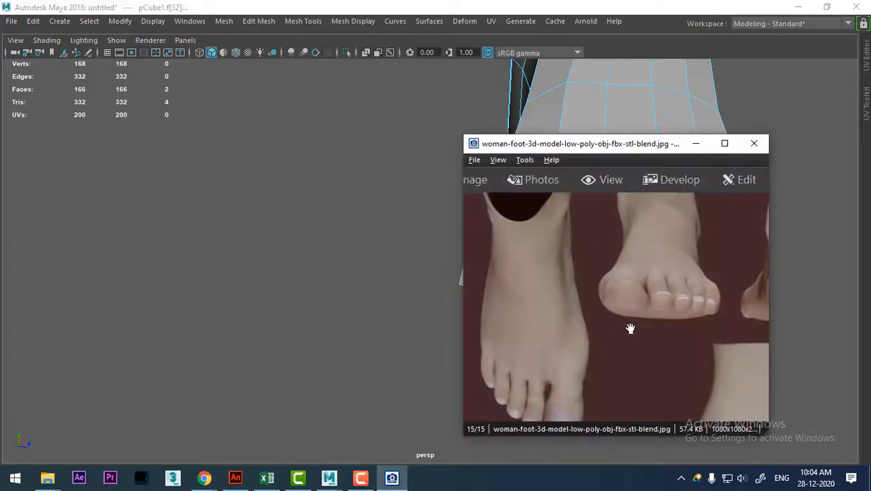
left_click_drag(631, 328, 639, 241)
left_click_drag(632, 294, 471, 293)
left_click_drag(584, 310, 716, 240)
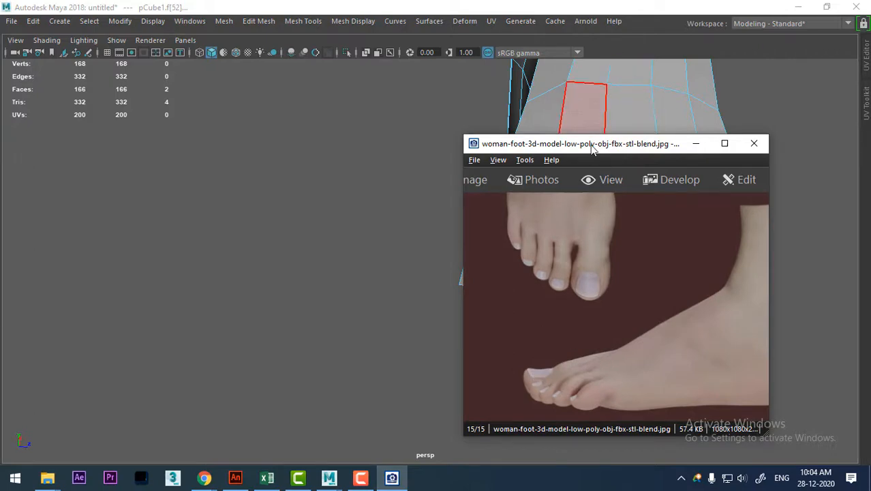
left_click_drag(590, 145, 710, 129)
Extrude the two selected corner faces a short distance forward as the big toe's first segment.
left_click_drag(601, 294, 383, 248, "alt")
right_click_drag(457, 141, 453, 177, "shift")
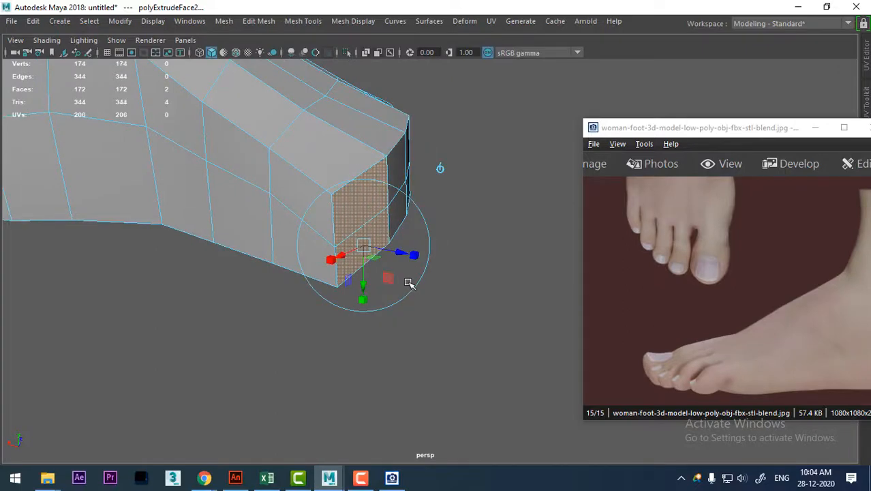
left_click_drag(408, 254, 442, 268)
Return to the ACDSee reference viewer, reposition it, and show the woman-foot reference image at full window size.
left_click(723, 287)
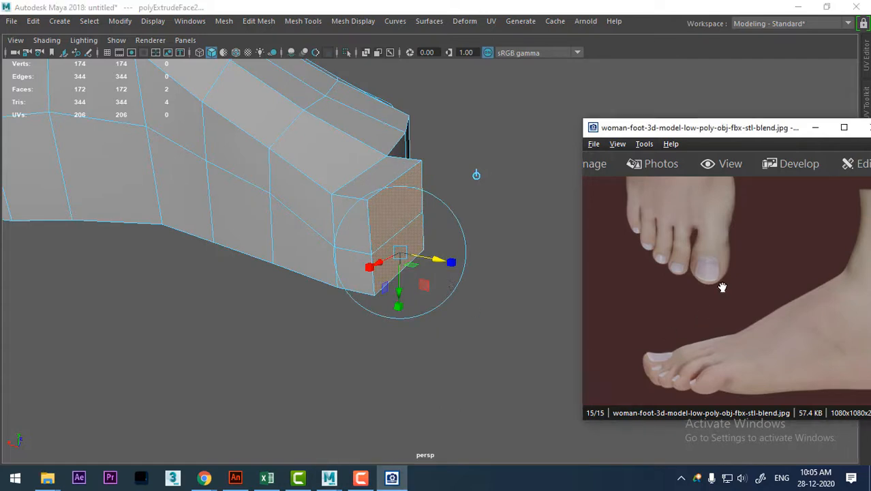
scroll(720, 284, "up", 3)
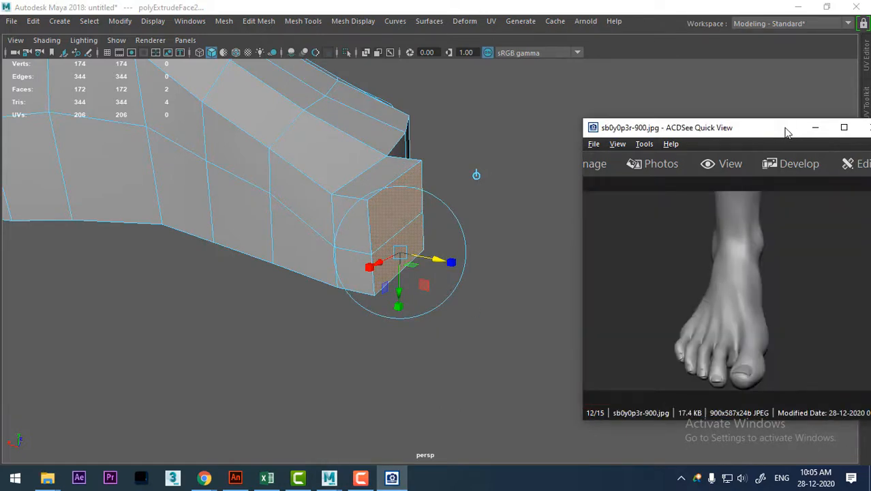
left_click_drag(784, 131, 651, 18)
scroll(660, 180, "down", 3)
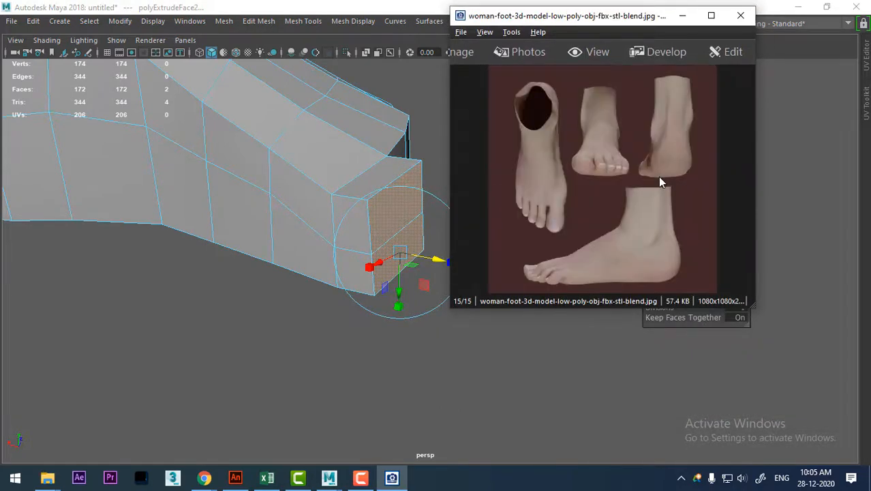
left_click(712, 15)
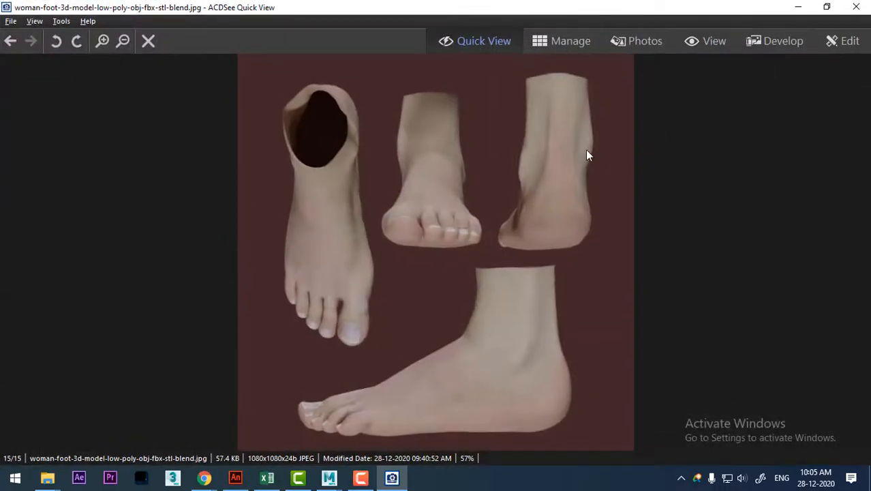
Browse the foot reference pictures for toe shape and topology, and keep CAD_ANKLE-FOOT.jpg displayed beside the mesh in a smaller viewer.
scroll(587, 155, "up", 7)
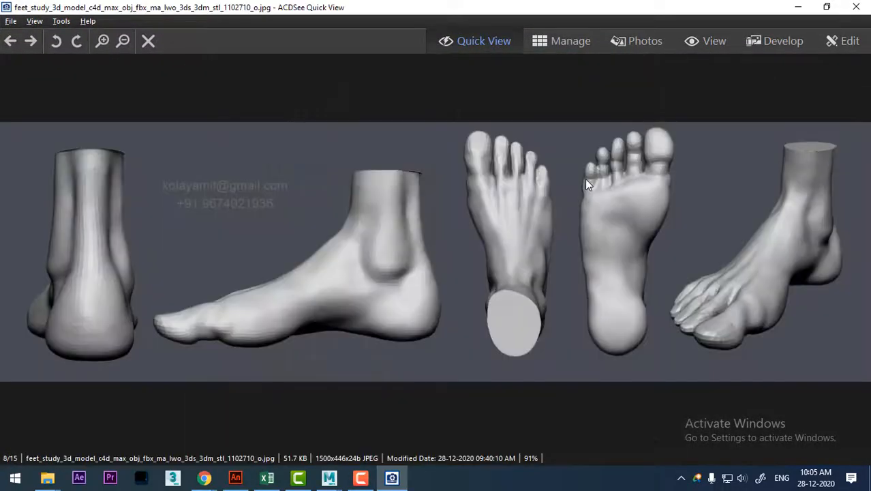
scroll(585, 180, "up", 7)
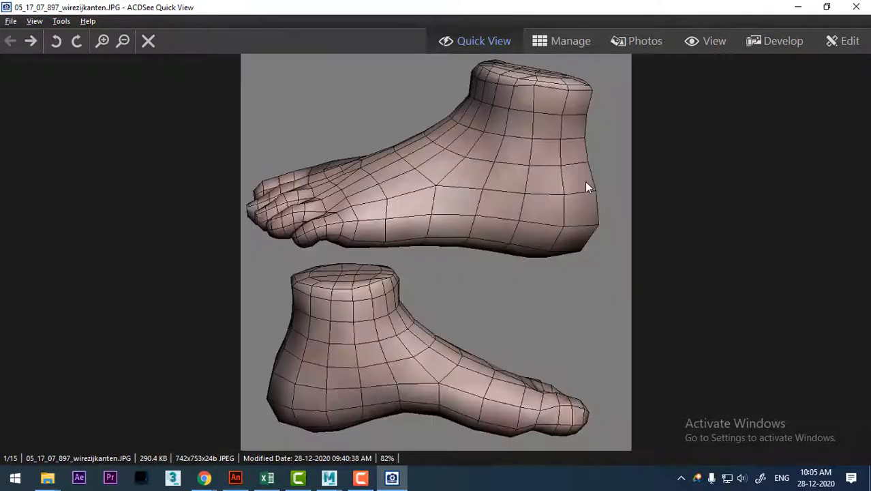
scroll(585, 182, "down", 7)
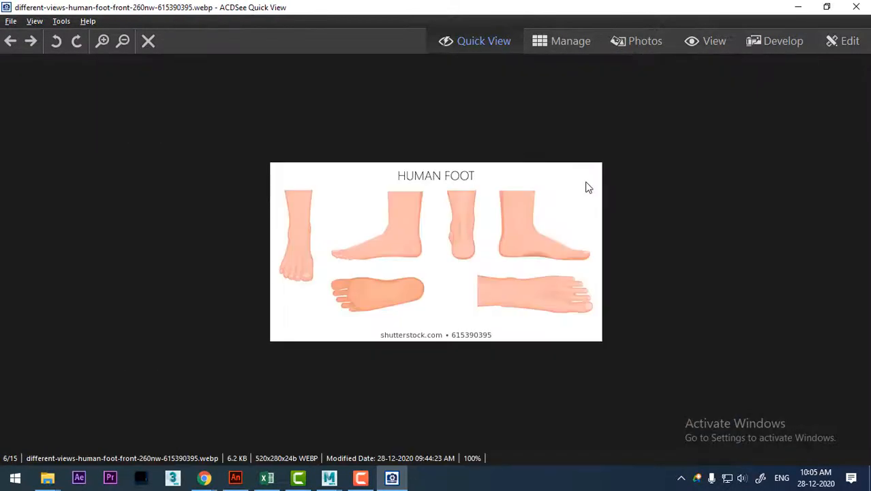
scroll(585, 181, "down", 6)
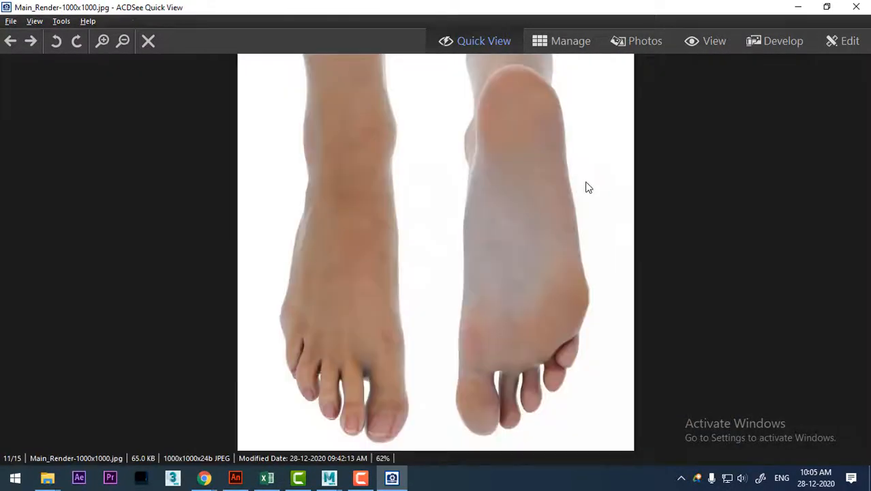
scroll(588, 187, "down", 1)
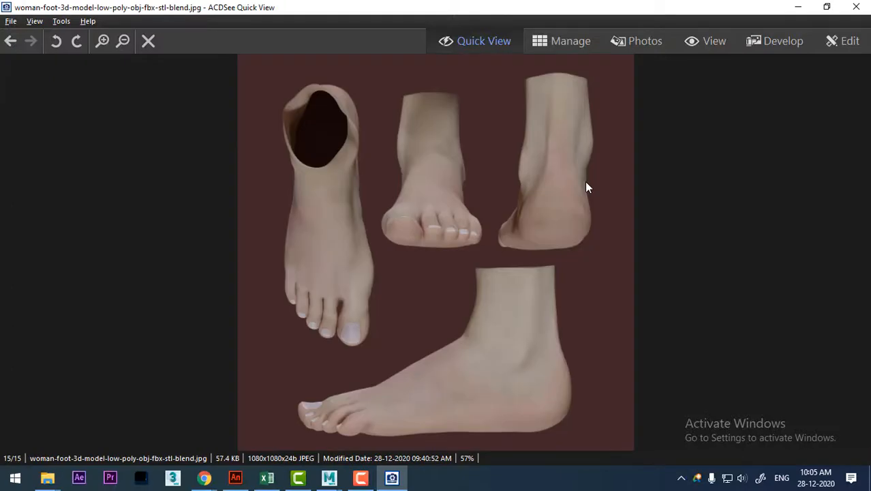
scroll(586, 185, "up", 5)
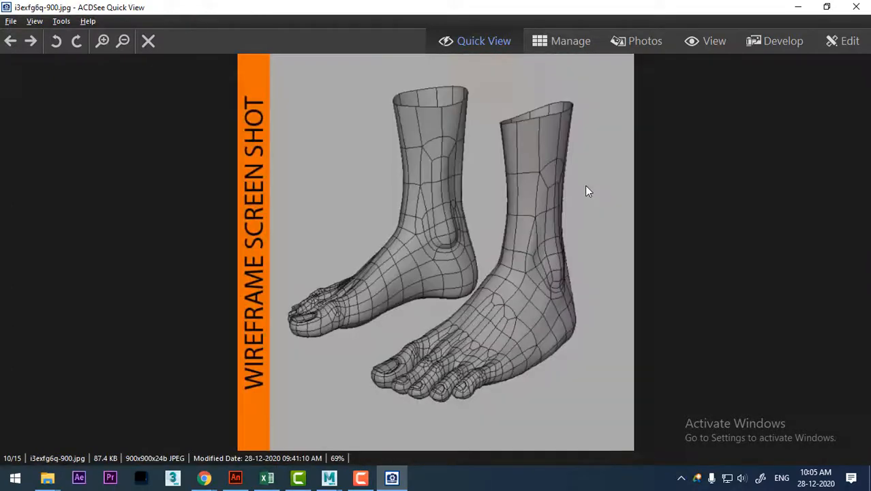
scroll(587, 186, "down", 2)
scroll(586, 187, "up", 5)
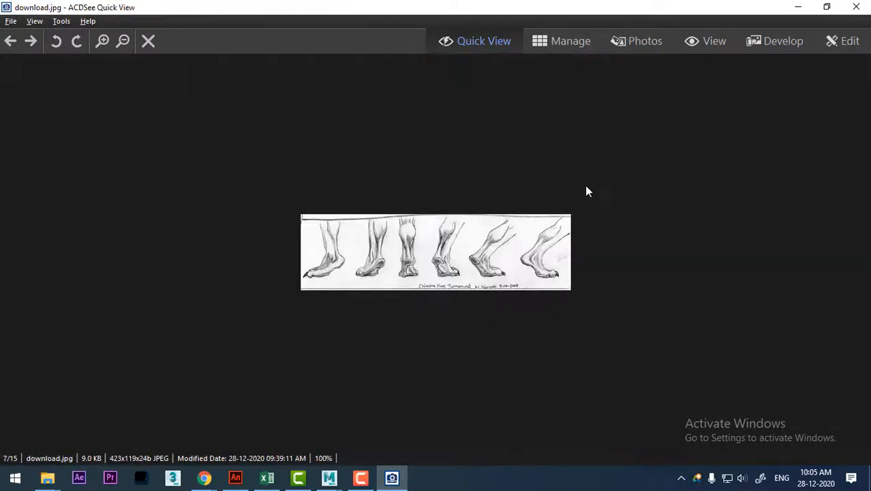
scroll(586, 191, "up", 3)
scroll(587, 191, "down", 1)
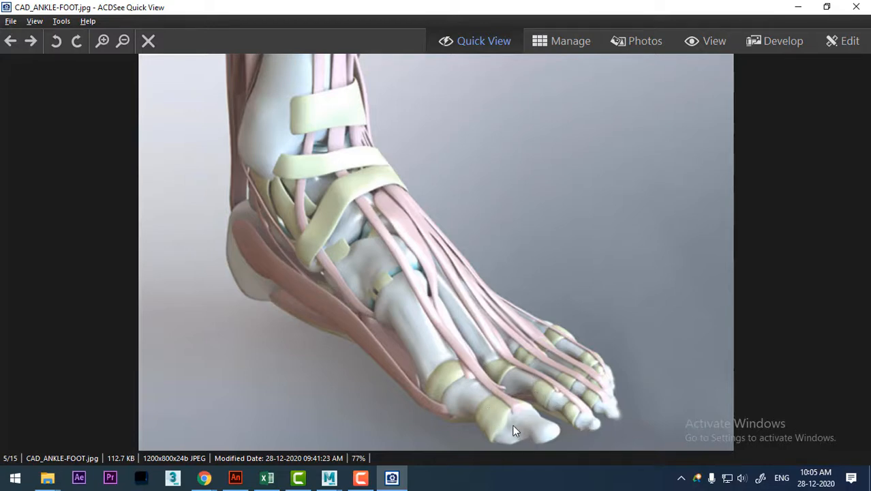
left_click(827, 7)
Extrude the big toe's end faces forward again as a second segment and scale the end down slightly.
left_click_drag(245, 324, 305, 314, "alt")
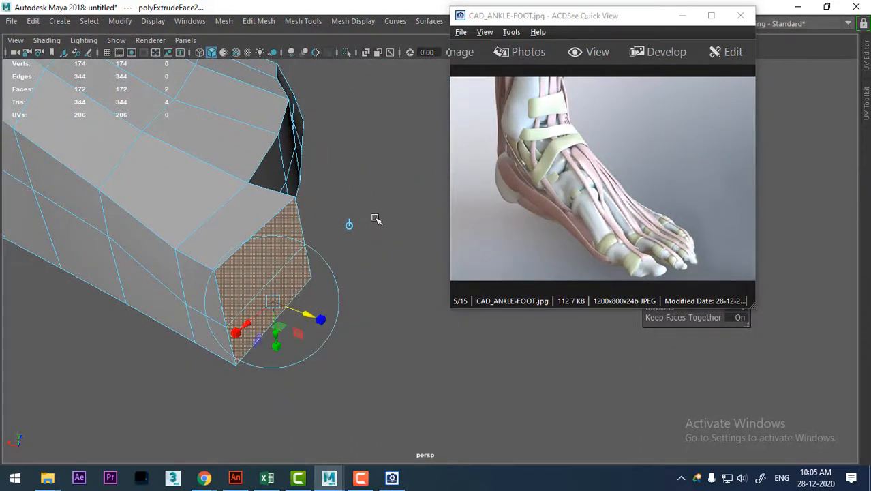
right_click_drag(374, 163, 372, 199, "shift")
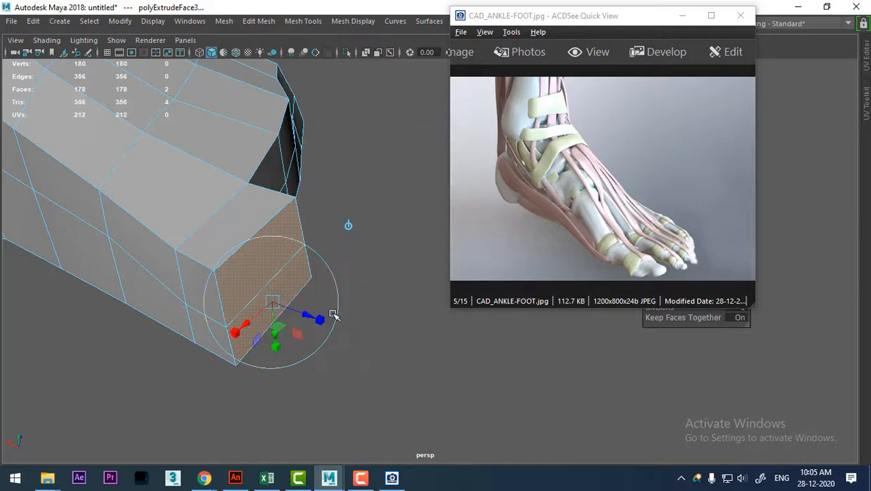
left_click_drag(311, 314, 370, 341)
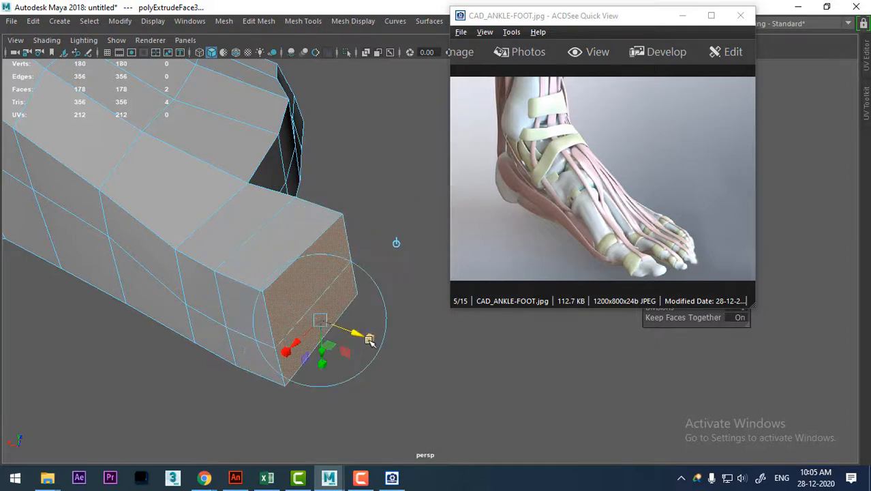
left_click_drag(321, 320, 314, 324)
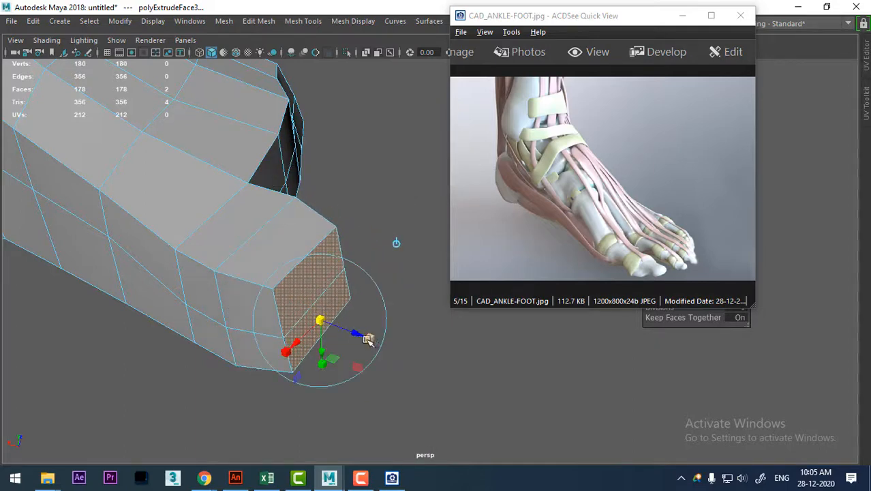
mouse_move(370, 339)
left_mouse_down()
mouse_move(363, 334)
mouse_move(372, 339)
left_mouse_up()
Select the two underside vertices at the joint between the big toe's segments and raise them.
left_click_drag(290, 319, 280, 205, "alt")
left_click(294, 165)
right_click_drag(294, 165, 180, 69)
left_click_drag(300, 294, 320, 342, "alt")
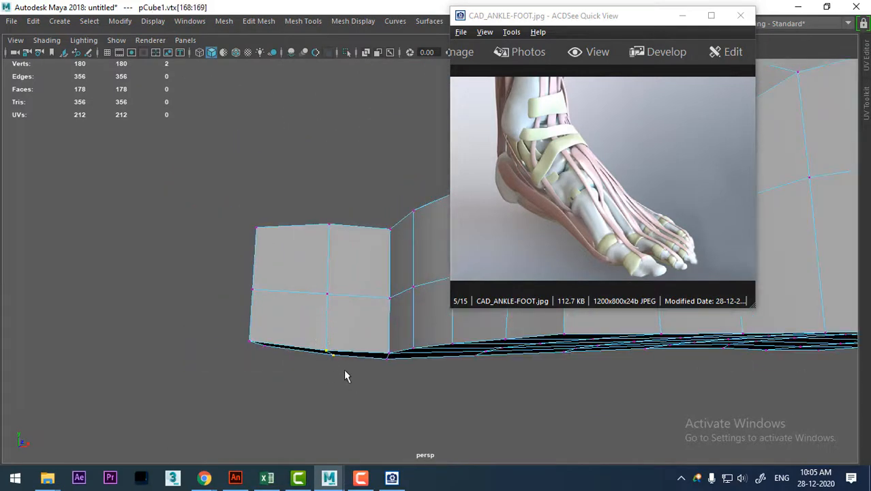
key("w")
left_click_drag(333, 296, 329, 275)
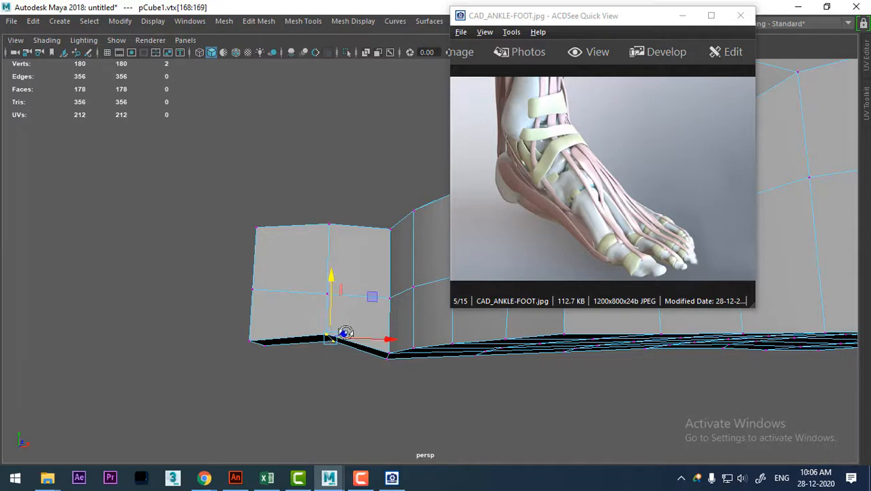
Preview the foot smoothed to check the big toe's profile, restore the unsmoothed display, and view the toe from above.
left_click_drag(346, 333, 375, 342, "alt")
key("3")
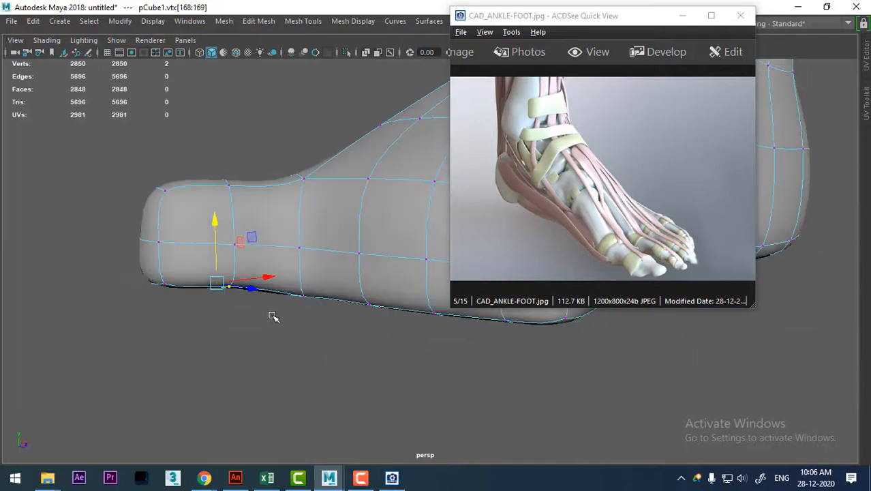
left_click_drag(274, 317, 247, 288, "alt")
key("1")
key("space")
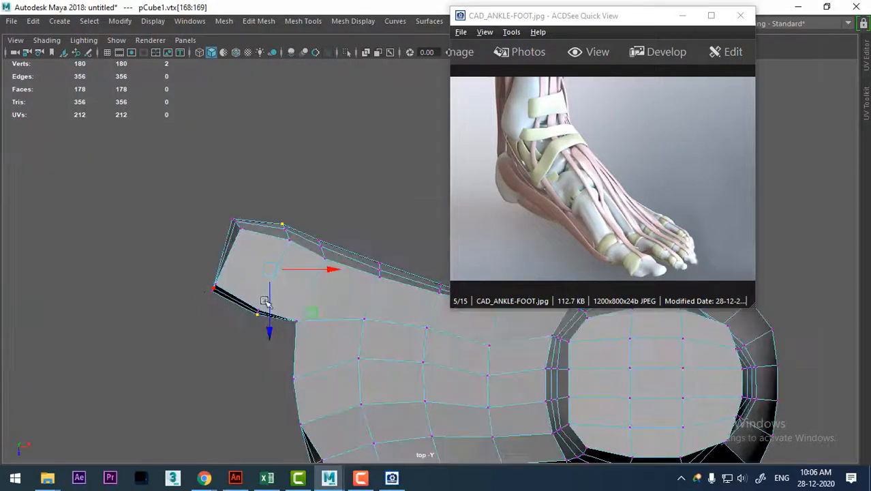
From above, rotate the big toe's end vertices to turn the tip slightly and shift them slightly forward.
middle_click_drag(227, 249, 238, 259, "alt")
right_click_drag(238, 259, 270, 276, "alt")
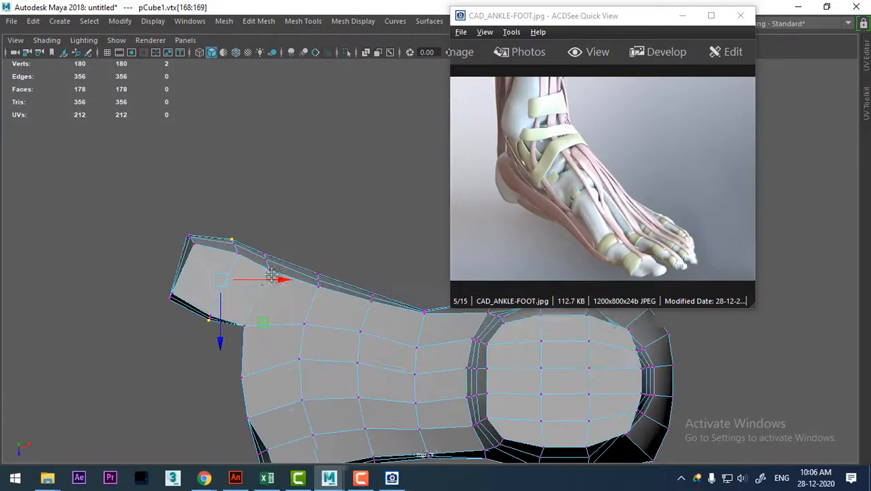
middle_click_drag(280, 312, 306, 281, "alt")
right_click_drag(228, 236, 252, 240, "alt")
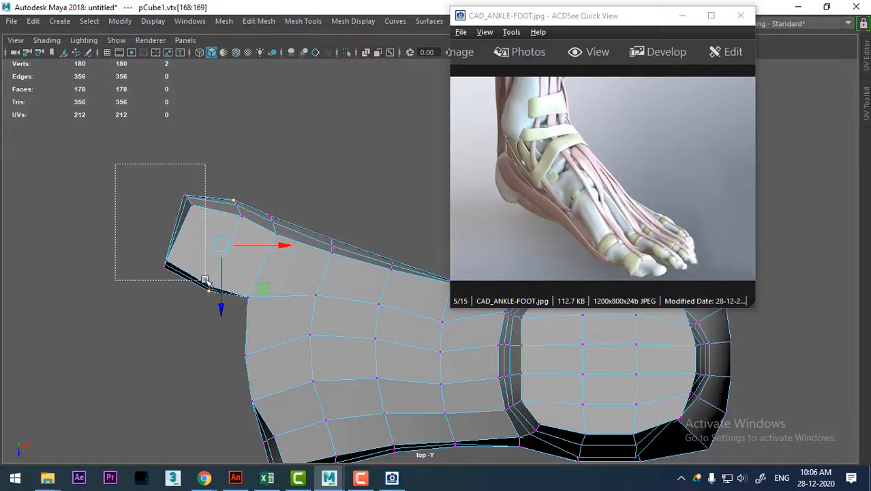
left_click_drag(205, 279, 206, 280)
key("e")
left_click_drag(212, 196, 205, 186)
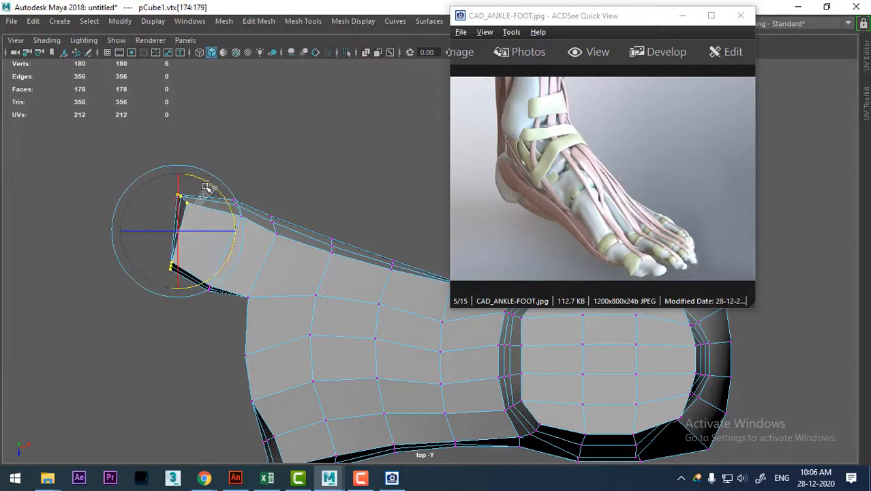
key("w")
left_click_drag(182, 232, 176, 233)
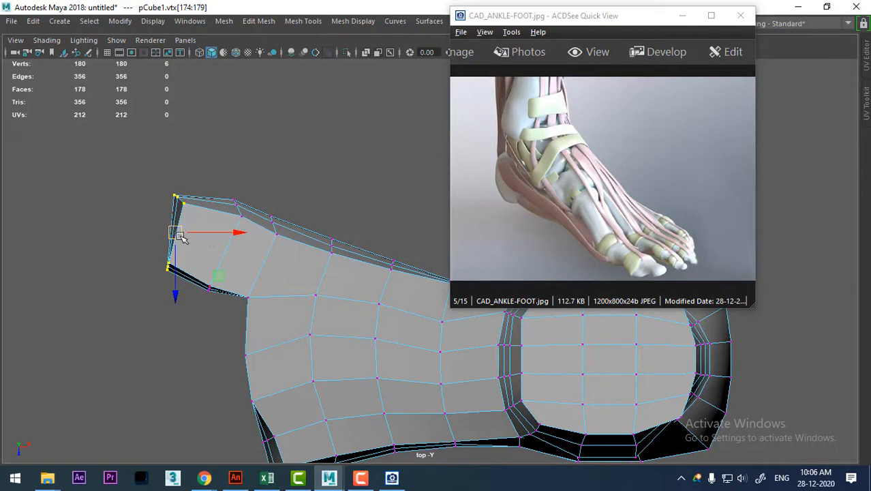
Move the reference viewer aside, display the different-views-human-foot-front image in it, and examine the big toe from several angles.
middle_click_drag(276, 297, 259, 295, "alt")
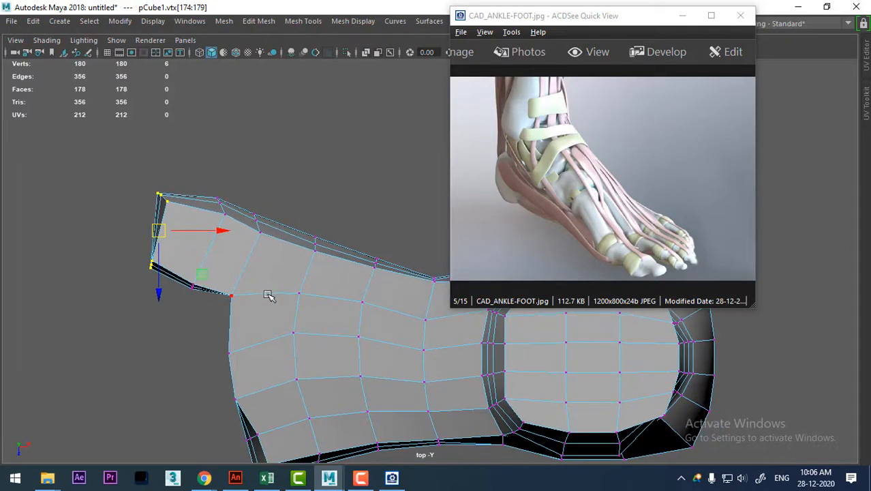
left_click_drag(614, 16, 735, 90)
middle_click_drag(403, 293, 426, 270, "alt")
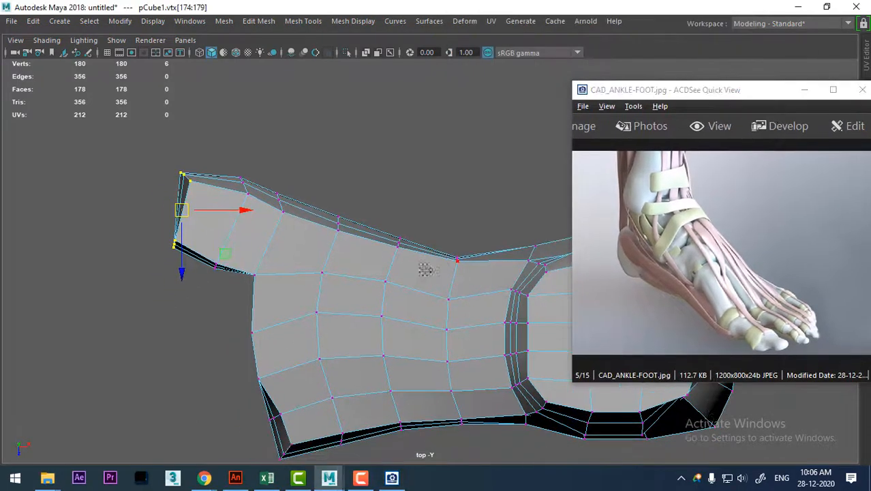
key("space")
left_click_drag(343, 305, 339, 218)
left_click_drag(291, 297, 367, 358, "alt")
right_click_drag(368, 358, 346, 319, "alt")
left_click_drag(346, 319, 352, 251, "alt")
middle_click_drag(352, 251, 454, 321, "alt")
scroll(721, 254, "down", 1)
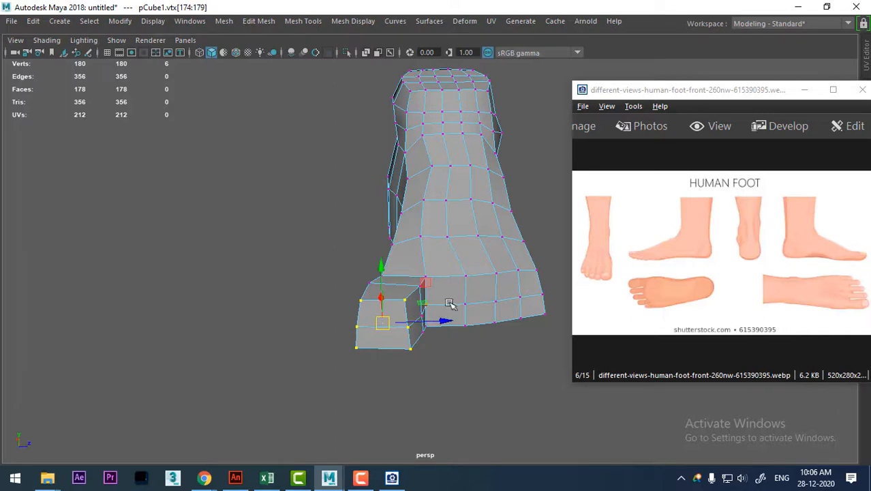
middle_click_drag(459, 296, 443, 299, "alt")
left_click_drag(443, 300, 361, 328, "alt")
right_click_drag(361, 329, 427, 335, "alt")
middle_click_drag(426, 335, 290, 320, "alt")
right_click_drag(290, 320, 348, 375, "alt")
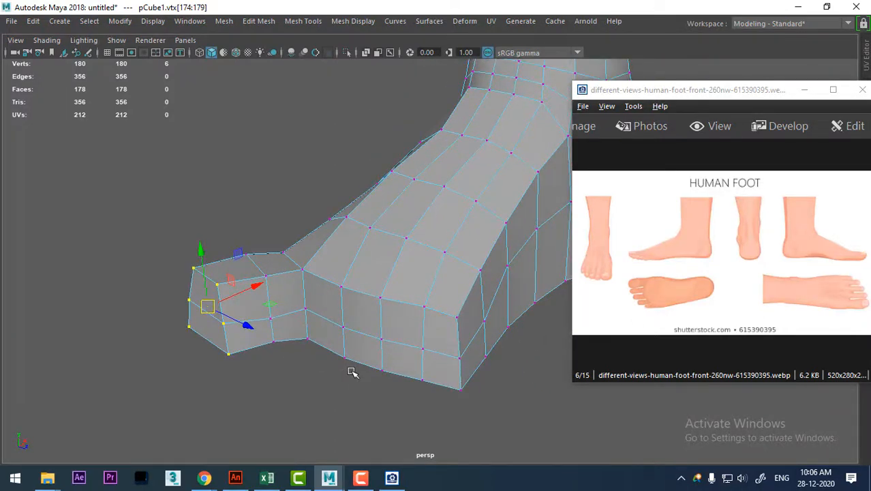
Insert an edge loop around the big toe's end segment and pull the tip's horizontal middle edge forward.
right_click_drag(268, 325, 288, 409, "alt")
right_click_drag(238, 345, 224, 231)
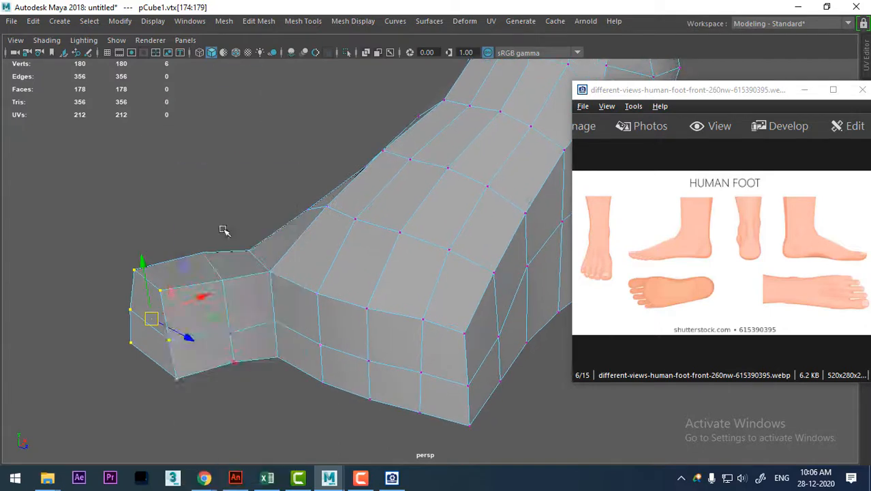
right_click_drag(152, 302, 235, 322, "shift")
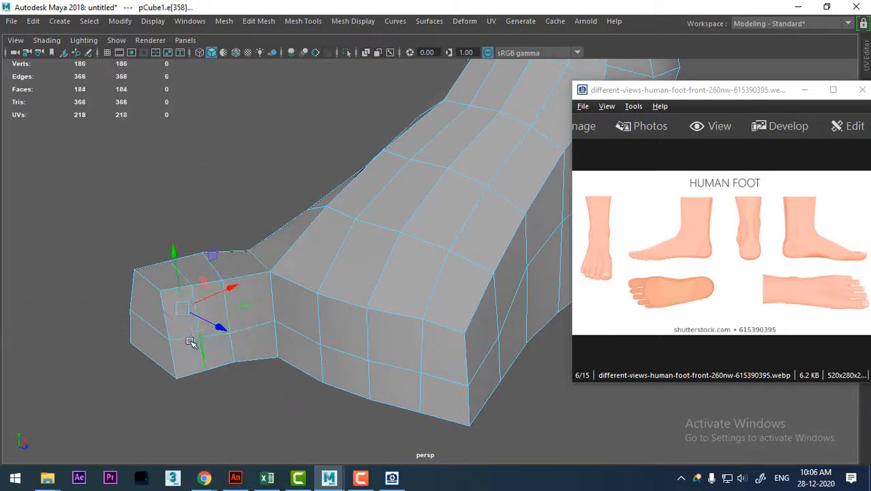
left_click(155, 326)
middle_click_drag(196, 304, 191, 309)
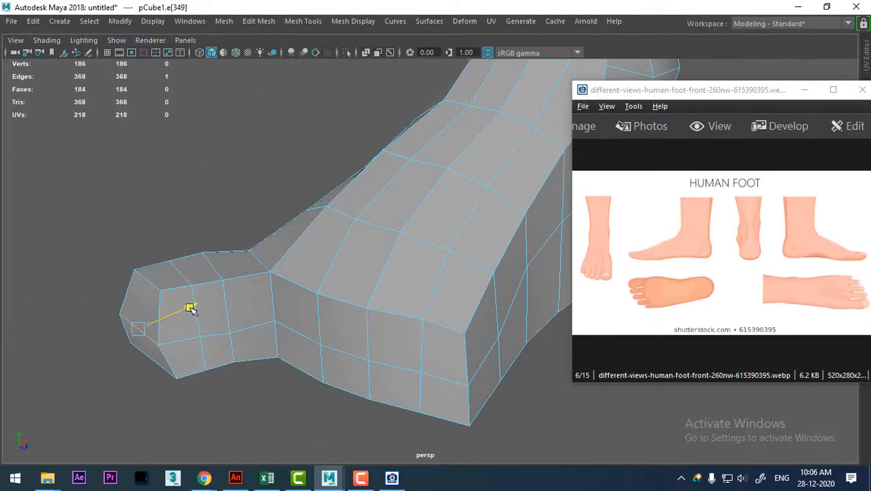
Push the lower front edge of the big toe's tip slightly forward.
left_click_drag(209, 368, 232, 319, "alt")
middle_click_drag(232, 319, 341, 164, "alt")
right_click_drag(348, 293, 379, 303, "alt")
left_click(247, 324)
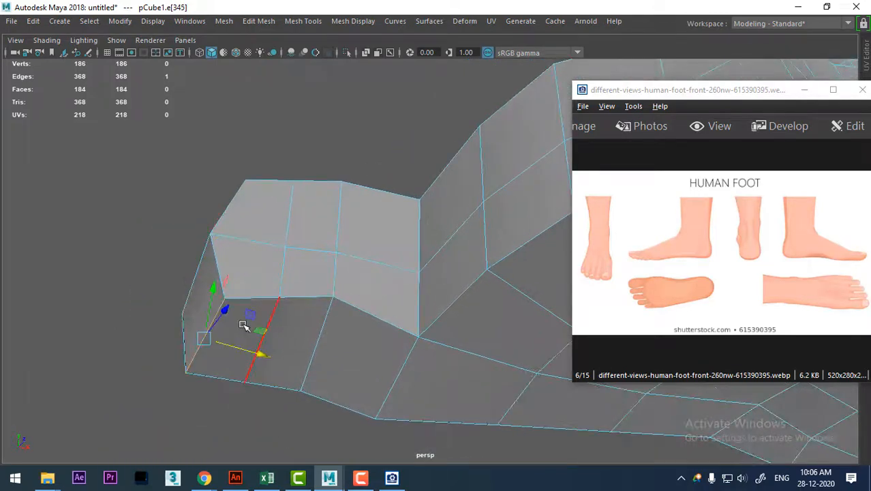
Raise the inserted loop's underside edge beneath the big toe to hollow the area behind the toe pad.
left_click(270, 333)
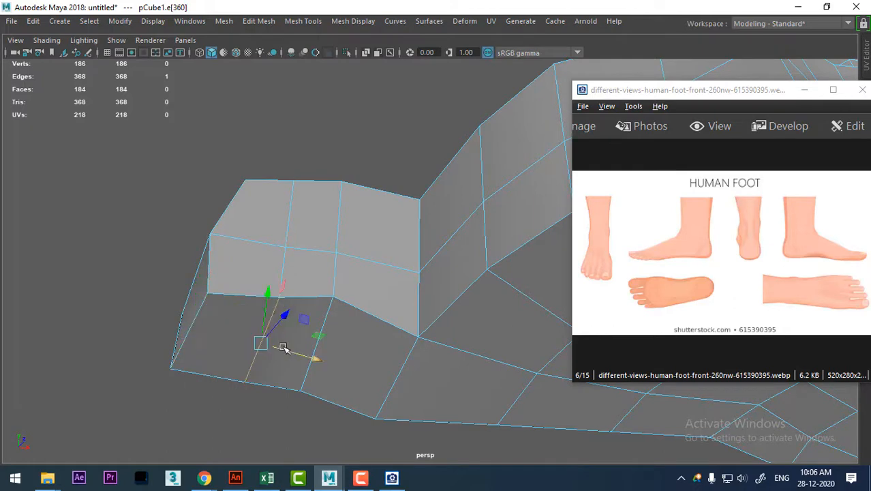
left_click_drag(286, 346, 322, 413, "alt")
middle_click_drag(401, 211, 330, 318, "alt")
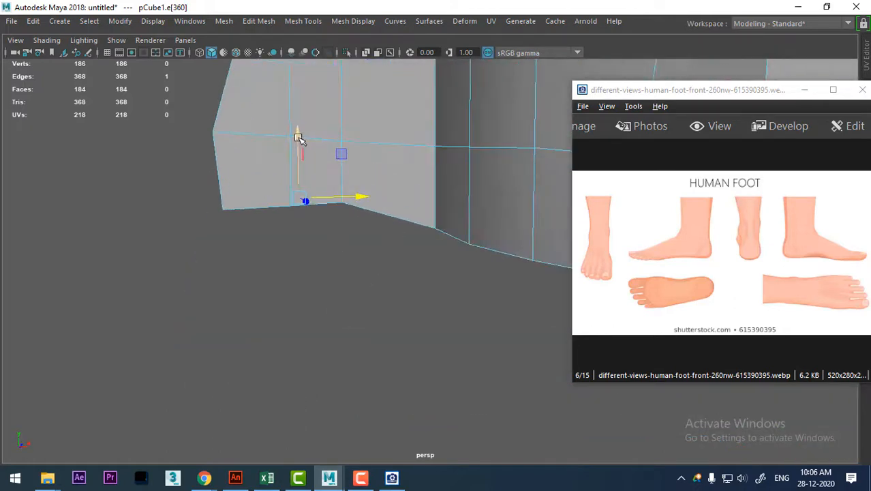
left_click_drag(298, 137, 304, 124)
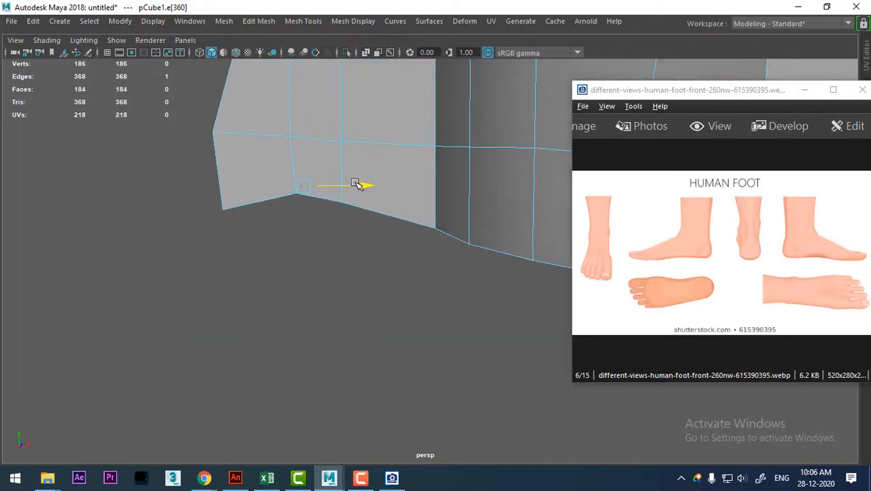
middle_click_drag(279, 240, 286, 285, "alt")
left_click_drag(285, 210, 287, 222, "alt")
middle_click_drag(284, 216, 303, 258, "alt")
left_click_drag(304, 259, 316, 274, "alt")
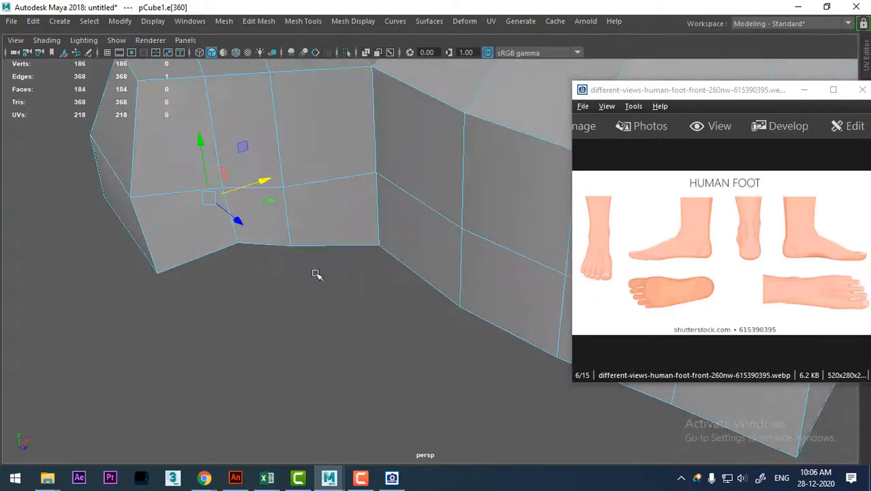
Examine the foot's outline from above against the top-view reference picture.
right_click_drag(316, 274, 281, 201, "alt")
left_click_drag(281, 200, 134, 190, "alt")
key("space")
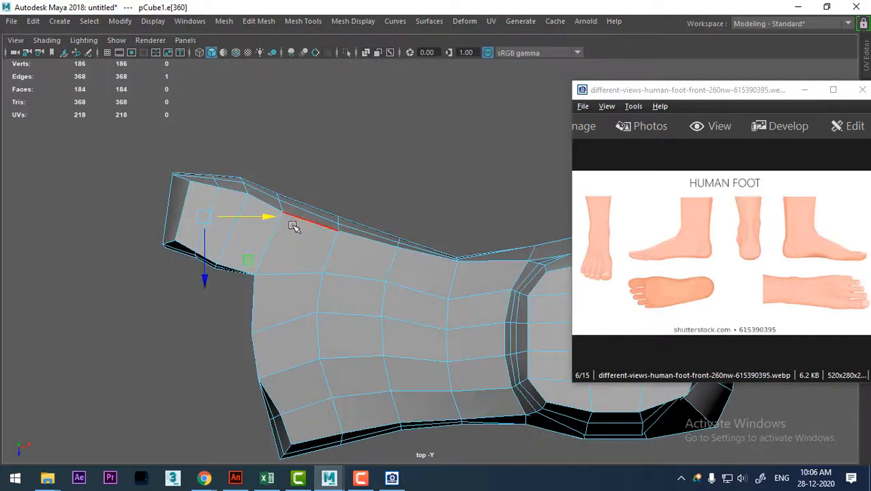
right_click_drag(394, 294, 381, 203, "alt")
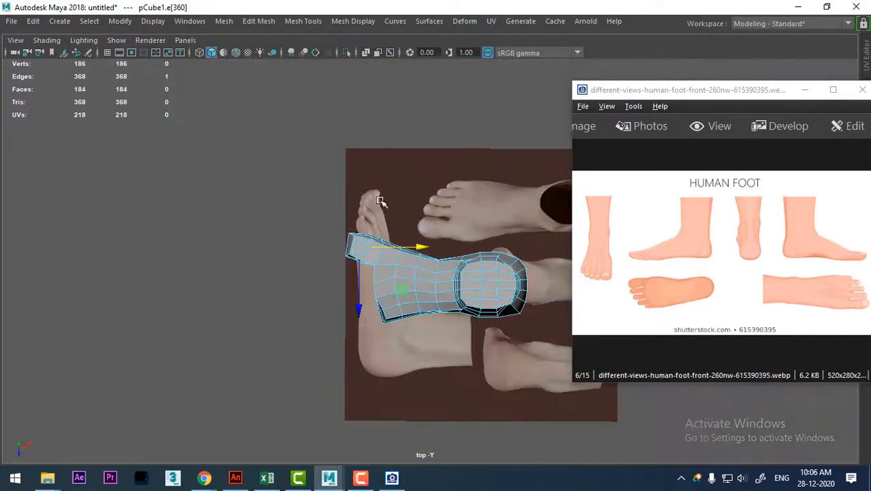
middle_click_drag(381, 202, 182, 203, "alt")
right_click_drag(182, 202, 255, 266, "alt")
middle_click_drag(210, 249, 263, 212, "alt")
right_click_drag(262, 212, 277, 250, "alt")
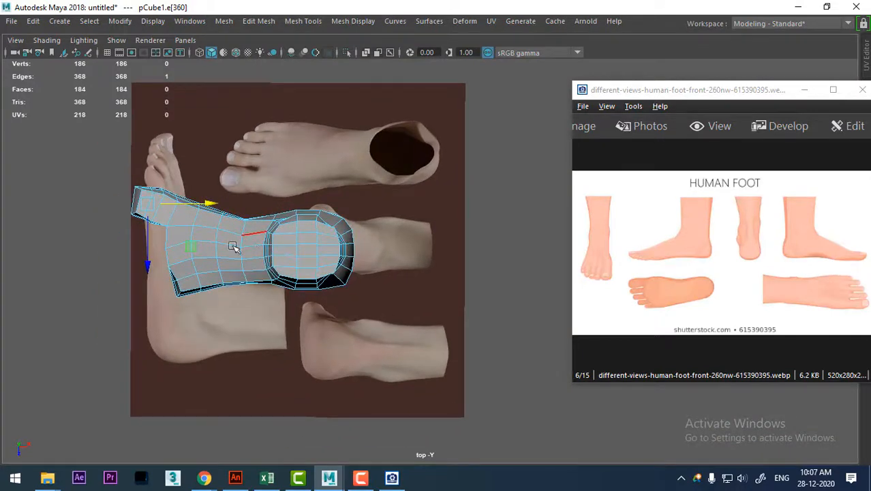
Slide the top-view reference image plane toward the toe end so the pictured foot lines up with the mesh's length.
right_click_drag(222, 247, 333, 161)
right_click_drag(241, 172, 265, 228, "alt")
middle_click_drag(266, 227, 341, 256, "alt")
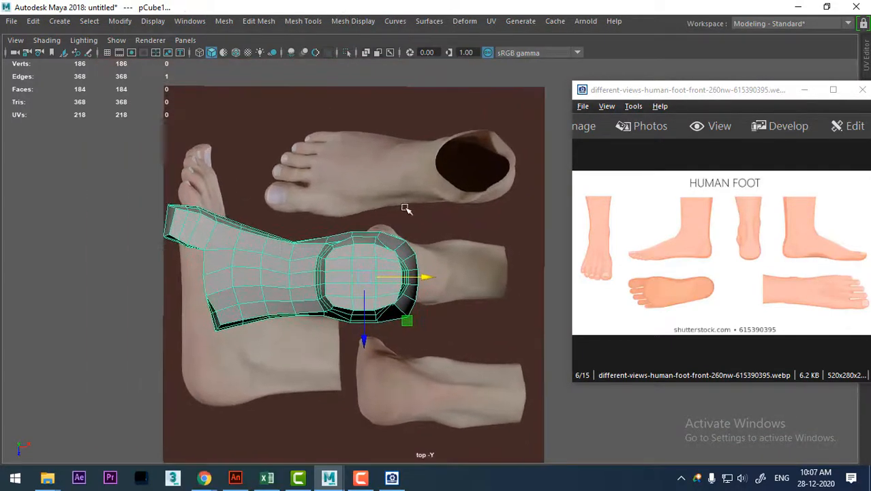
middle_click_drag(438, 170, 306, 177, "alt")
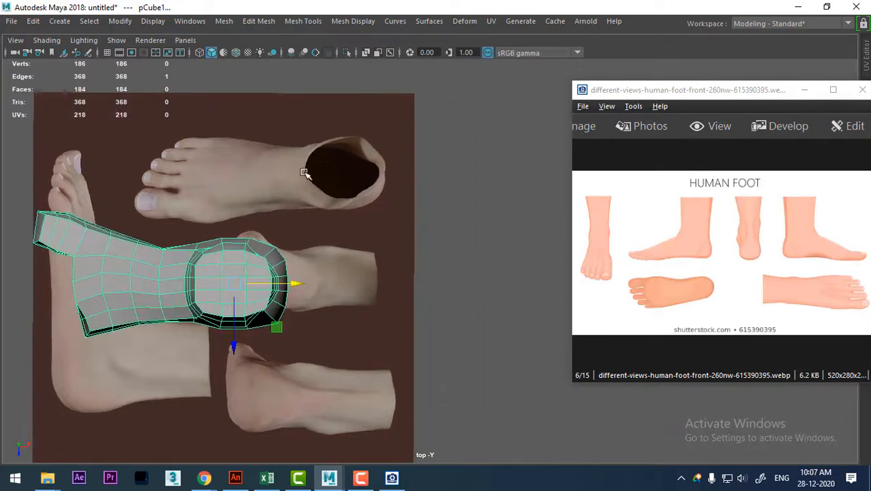
right_click_drag(306, 177, 312, 261, "alt")
left_click(402, 197)
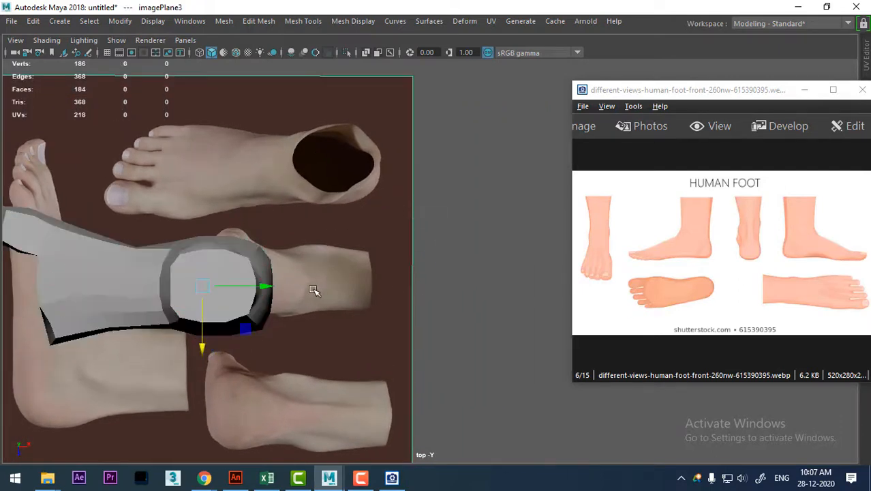
left_click_drag(263, 285, 164, 283)
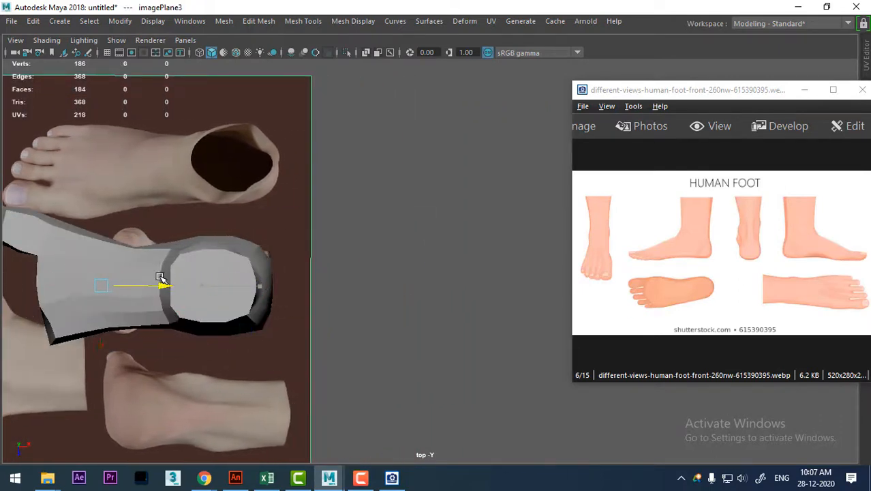
middle_click_drag(164, 283, 257, 249, "alt")
right_click_drag(257, 249, 237, 291, "alt")
middle_click_drag(237, 292, 320, 300, "alt")
right_click_drag(320, 300, 448, 360, "alt")
middle_click_drag(287, 277, 439, 326, "alt")
right_click_drag(439, 326, 553, 372, "alt")
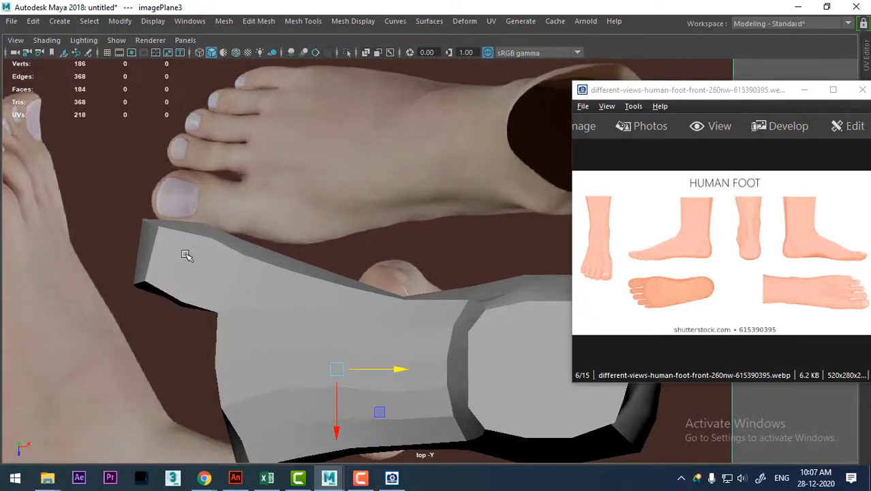
Select the stacked vertices at the corner between the big toe and the foot's front and check them against the reference.
left_click(238, 257)
right_click_drag(264, 268, 311, 351, "alt")
middle_click_drag(312, 352, 315, 301, "alt")
middle_click_drag(262, 232, 274, 261, "alt")
scroll(270, 263, "up", 3)
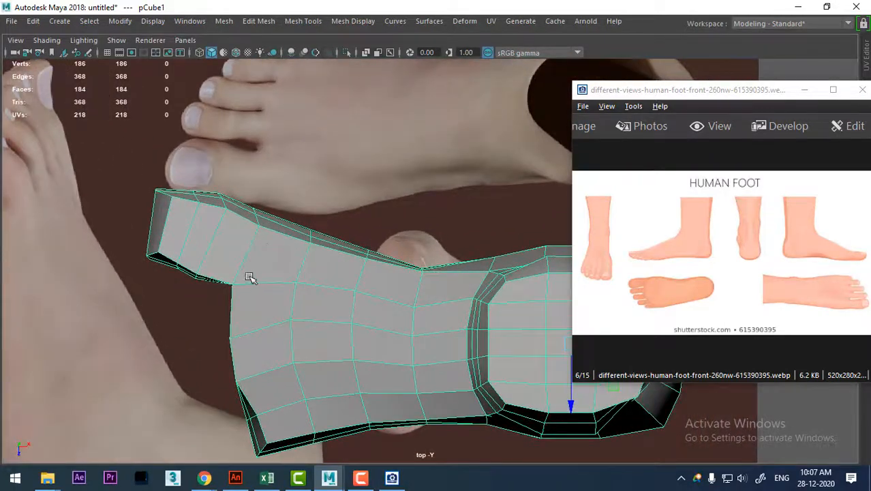
right_click_drag(249, 277, 165, 113)
right_click_drag(202, 233, 228, 285, "alt")
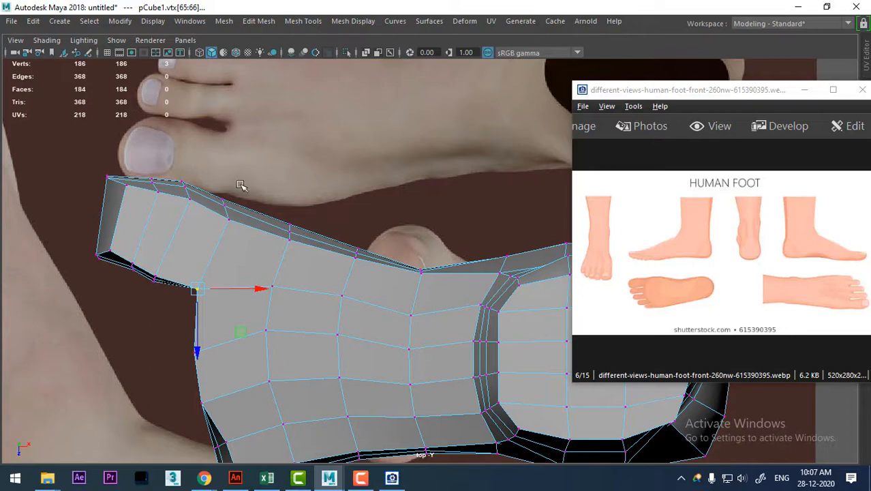
right_click_drag(228, 250, 231, 311, "alt")
middle_click_drag(253, 312, 281, 276, "alt")
Bevel the two stacked vertical edges at the corner where the big toe meets the foot's front.
key("space")
left_click_drag(288, 277, 293, 175)
left_click_drag(320, 255, 401, 193, "alt")
right_click_drag(397, 171, 391, 55)
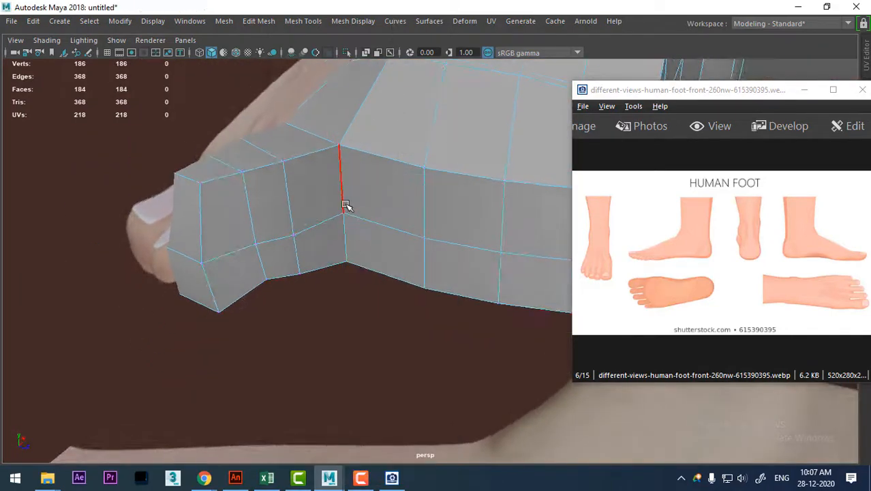
left_click(346, 238)
left_click_drag(347, 238, 396, 274, "alt")
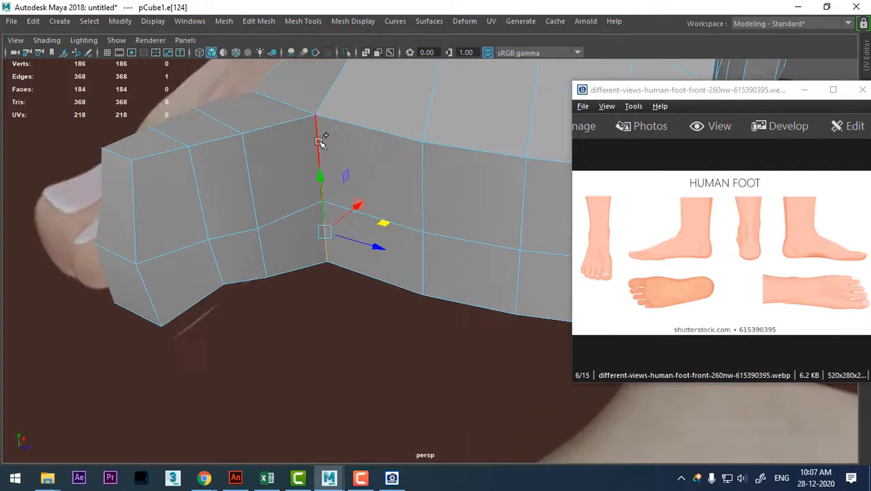
left_click(348, 143, "shift")
right_click(347, 143, "shift")
left_click(424, 140)
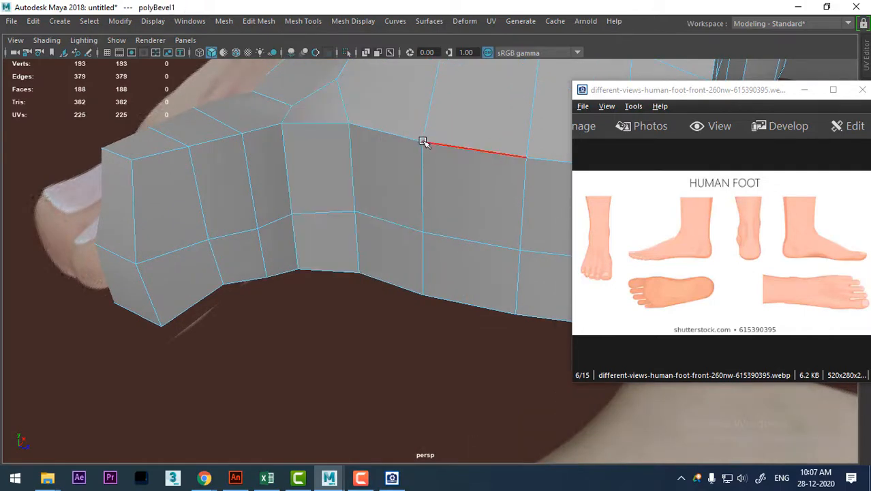
From above, move the bevel's toe-side vertex column back toward the foot to narrow the gap between the toes.
left_click_drag(424, 140, 352, 259, "alt")
key("space")
left_click_drag(393, 184, 296, 189)
right_click_drag(326, 205, 324, 271, "alt")
middle_click_drag(324, 271, 389, 186, "alt")
right_click_drag(389, 177, 283, 221)
left_click_drag(263, 253, 262, 244)
right_click_drag(262, 245, 348, 295, "alt")
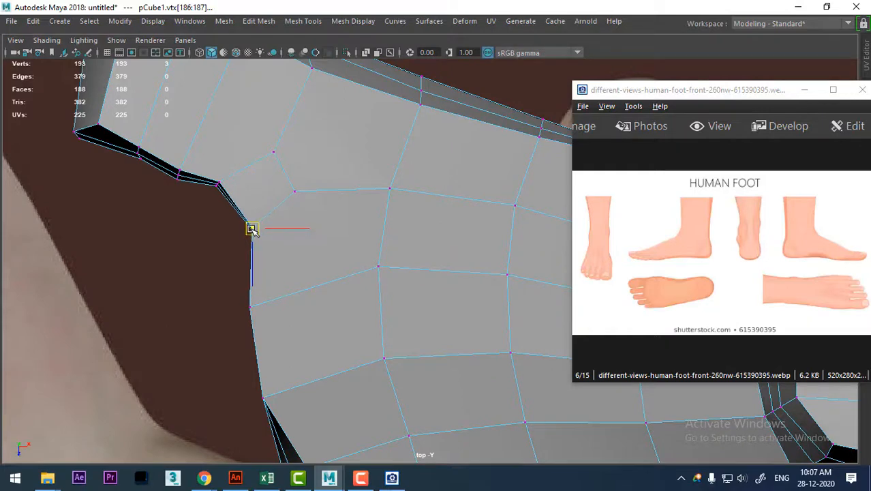
left_click(217, 183)
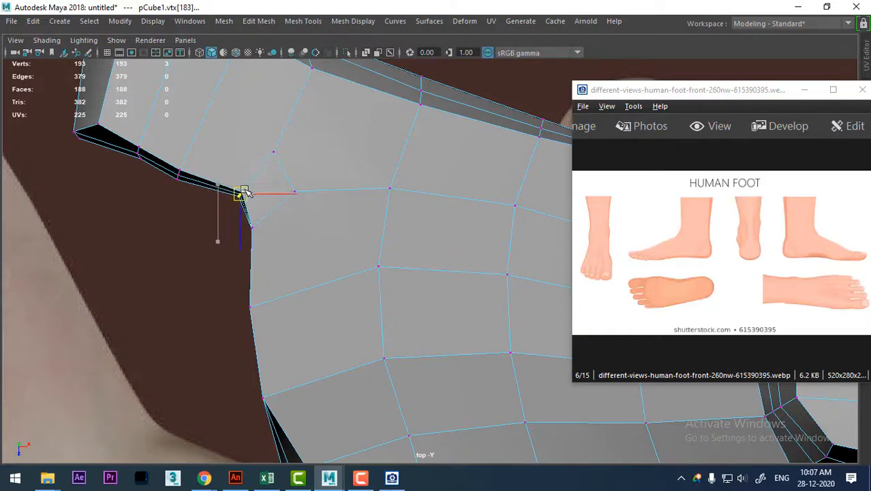
left_click_drag(256, 208, 256, 212)
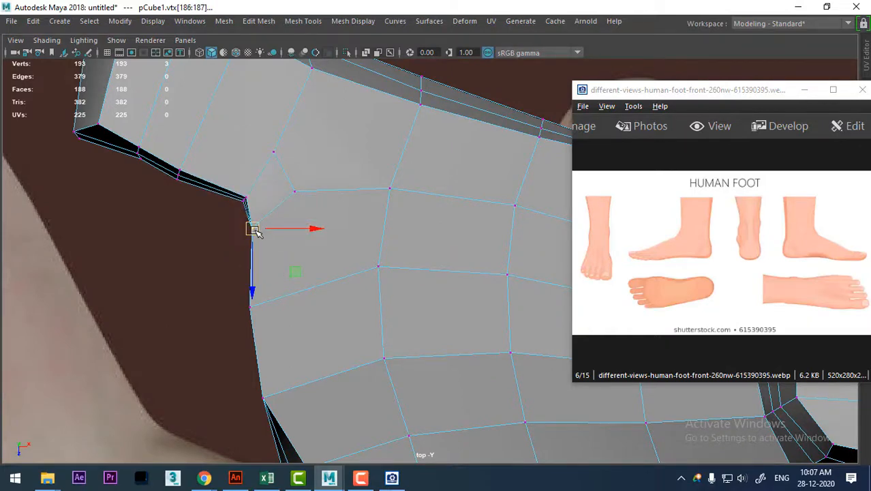
Extrude the two stacked front faces beside the big toe's bevel outward to form the second toe, matching its length to the reference.
right_click_drag(450, 249, 390, 238, "alt")
middle_click_drag(341, 263, 303, 295, "alt")
right_click_drag(303, 296, 329, 286, "alt")
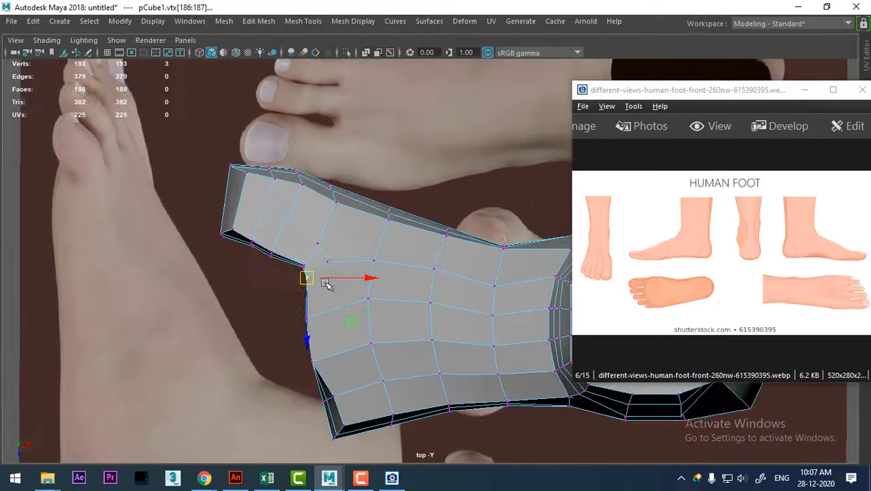
middle_click_drag(329, 285, 318, 320, "alt")
left_click_drag(411, 321, 394, 189, "alt")
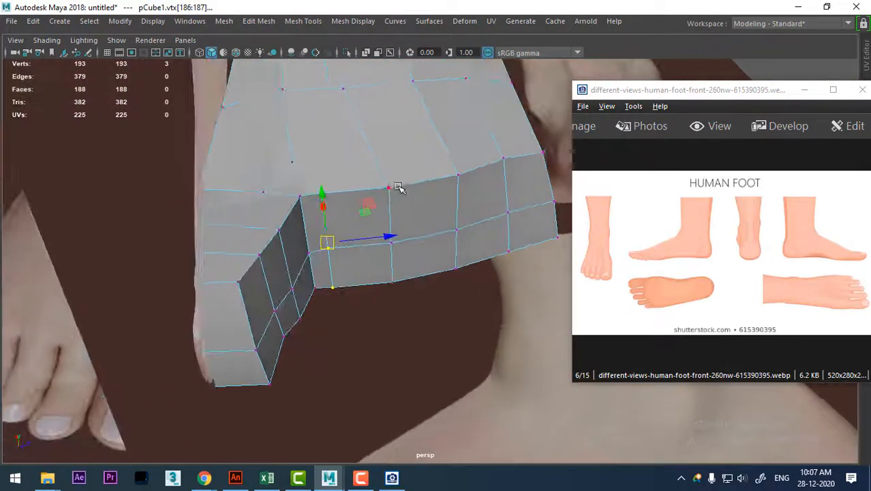
right_click_drag(398, 110, 400, 146)
left_click(363, 217)
left_click(359, 256, "shift")
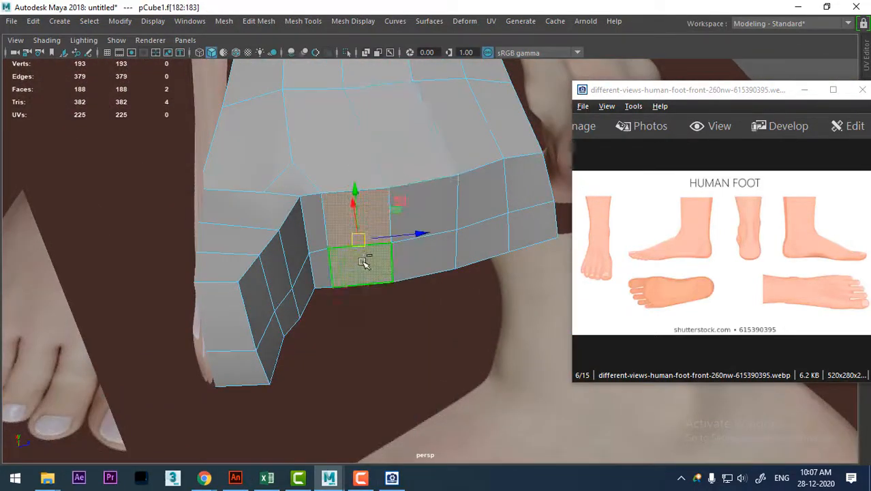
left_click_drag(402, 262, 244, 232, "alt")
key("space")
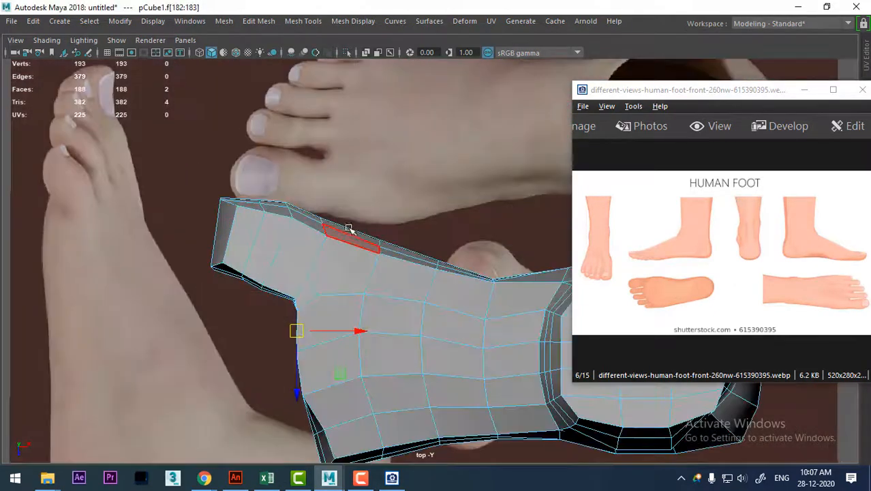
right_click_drag(326, 259, 341, 257, "alt")
middle_click_drag(341, 257, 353, 299, "alt")
scroll(355, 273, "up", 2)
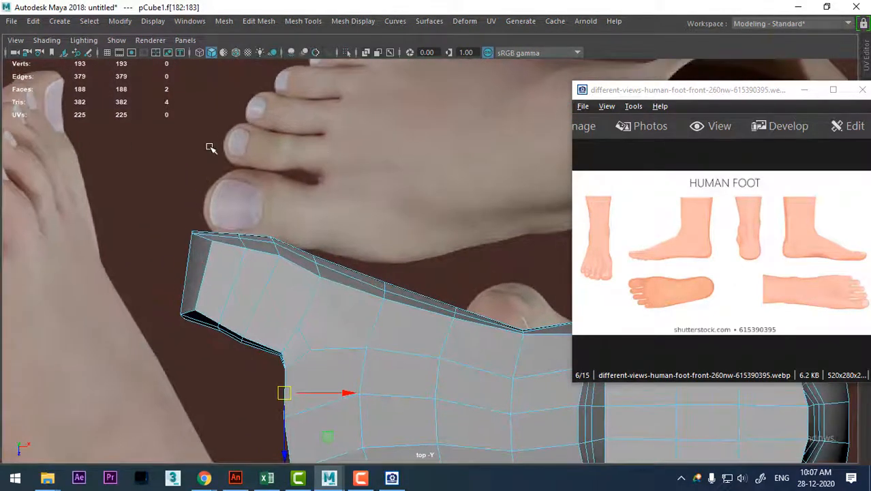
right_click_drag(379, 360, 273, 222, "alt")
left_click_drag(350, 214, 408, 253, "alt")
right_click_drag(410, 255, 499, 476, "alt")
right_click_drag(350, 199, 365, 225, "shift")
left_click_drag(294, 357, 242, 352)
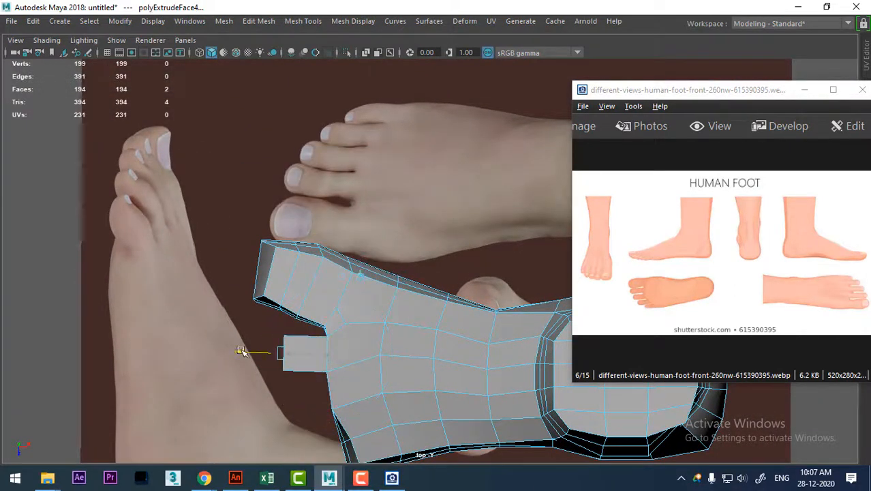
key("w")
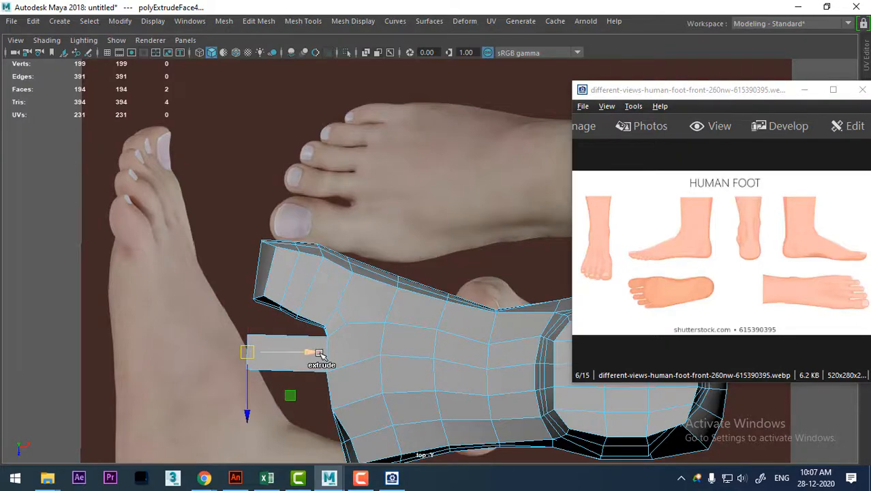
Add an edge loop around the middle of the second toe and bevel it into two loops.
right_click_drag(327, 306, 344, 366, "alt")
middle_click_drag(348, 373, 333, 281, "alt")
right_click_drag(333, 280, 315, 86, "alt")
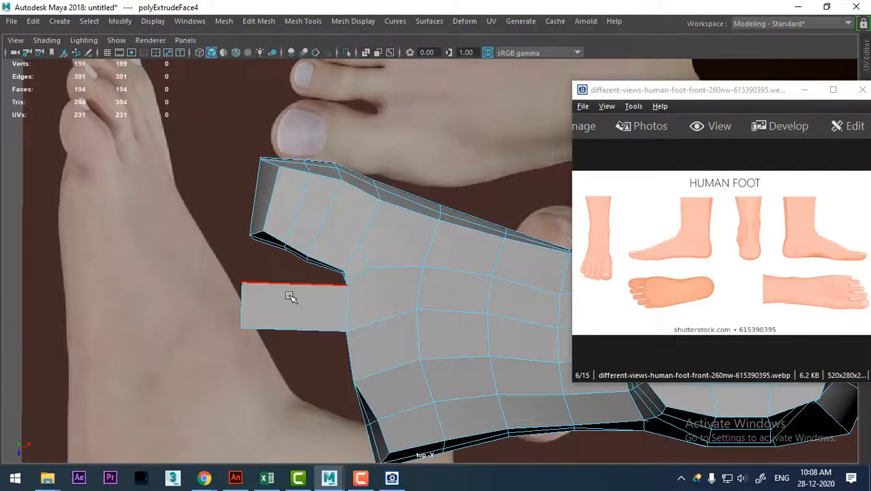
left_click(288, 295)
key("space")
left_click_drag(365, 311, 373, 239)
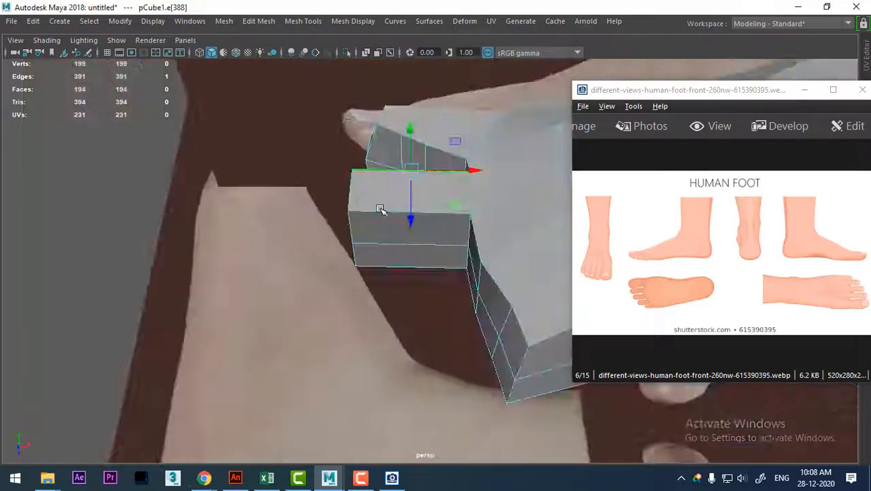
left_click_drag(381, 208, 399, 175, "alt")
right_click_drag(438, 143, 479, 308, "ctrl")
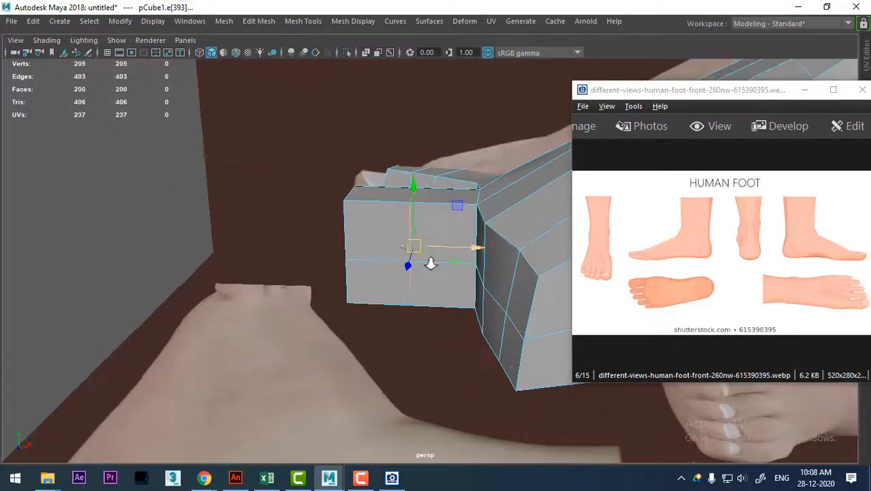
right_click_drag(399, 242, 399, 242, "shift")
right_click_drag(462, 244, 460, 242, "shift")
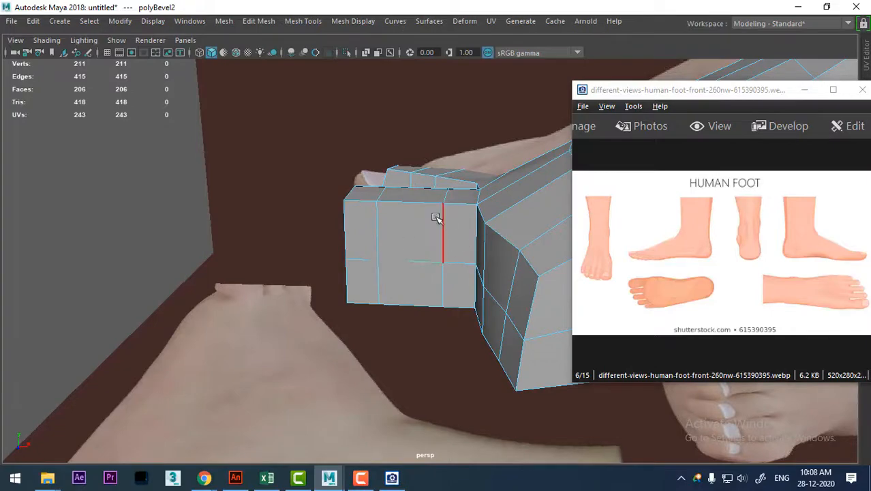
From above, shift the second toe's rear edge loop toward the tip to space the toe segments more evenly.
key("space")
left_click_drag(447, 217, 324, 220)
scroll(347, 210, "up", 2)
middle_click_drag(306, 240, 323, 176, "alt")
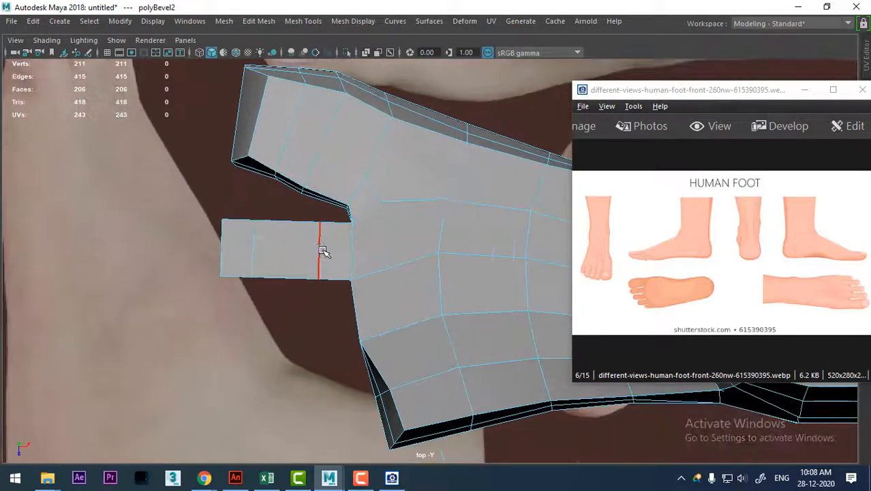
scroll(382, 249, "down", 3)
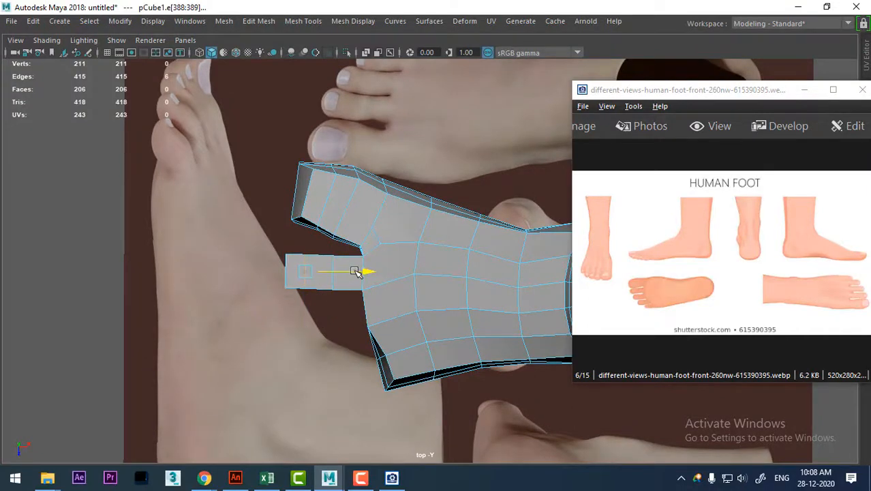
Isolate the foot mesh by hiding all unselected objects, including the reference image planes.
key("space")
left_click_drag(393, 301, 373, 100)
left_click_drag(406, 133, 394, 255, "alt")
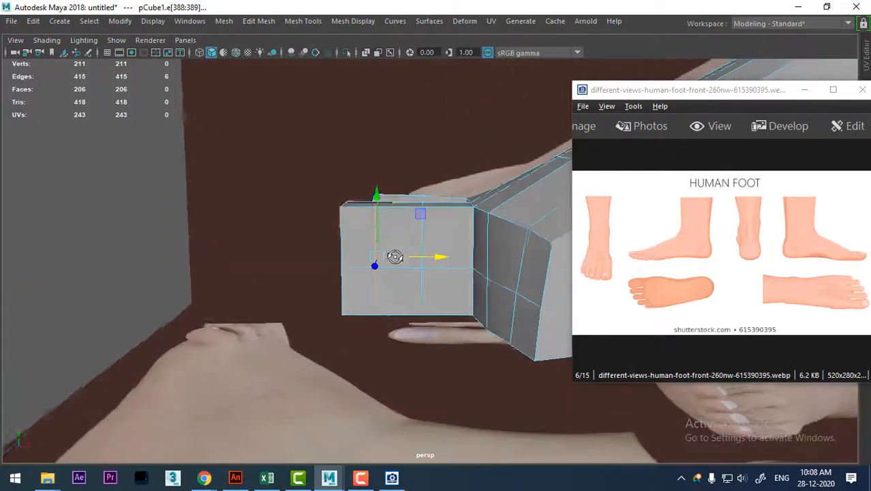
middle_click_drag(384, 217, 335, 176, "alt")
right_click_drag(334, 176, 347, 290, "alt")
left_click_drag(346, 290, 447, 286, "alt")
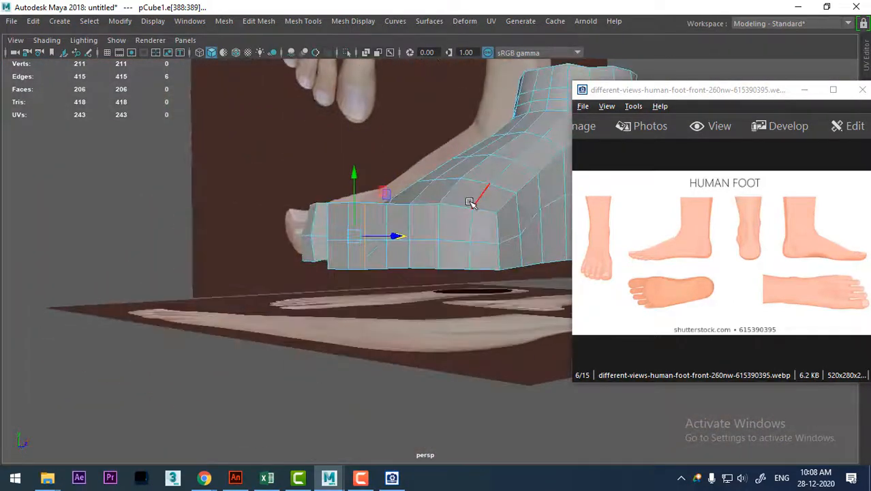
right_click_drag(469, 201, 552, 73)
key("alt+h")
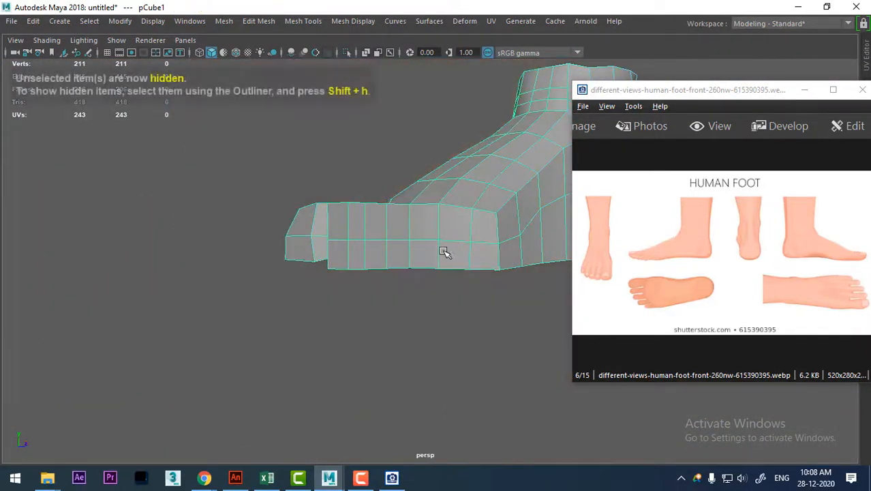
Raise the underside edge of the second toe's rear loop to hollow the toe from below.
left_click_drag(444, 253, 354, 267, "alt")
right_click_drag(369, 110, 369, 75)
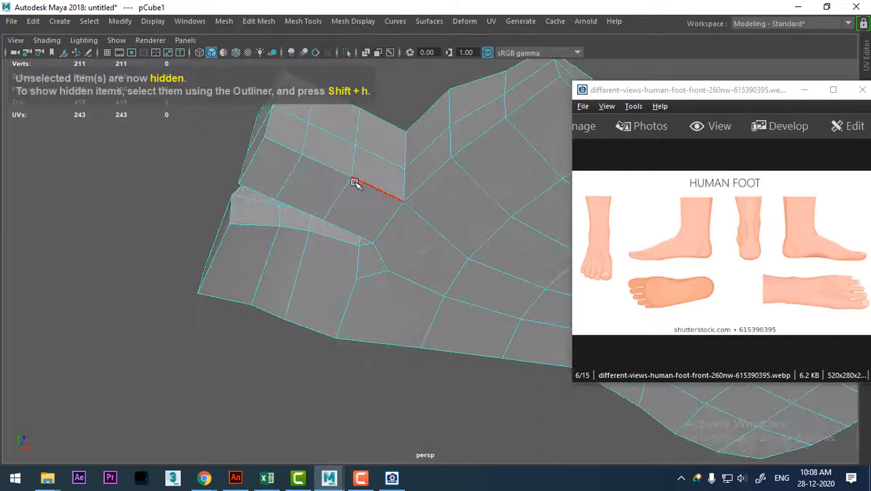
left_click(347, 190)
left_click_drag(329, 140, 330, 116)
left_click_drag(333, 173, 323, 218, "alt")
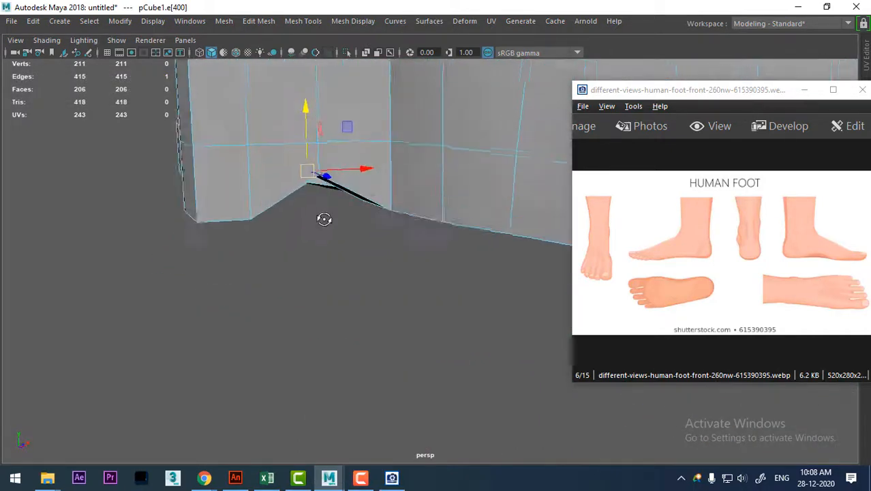
Tilt the two stacked end faces of the second toe and lower them so the tip bends downward.
left_click_drag(271, 205, 394, 198, "alt")
right_click_drag(402, 110, 402, 142)
left_click(376, 163)
left_click(392, 225, "shift")
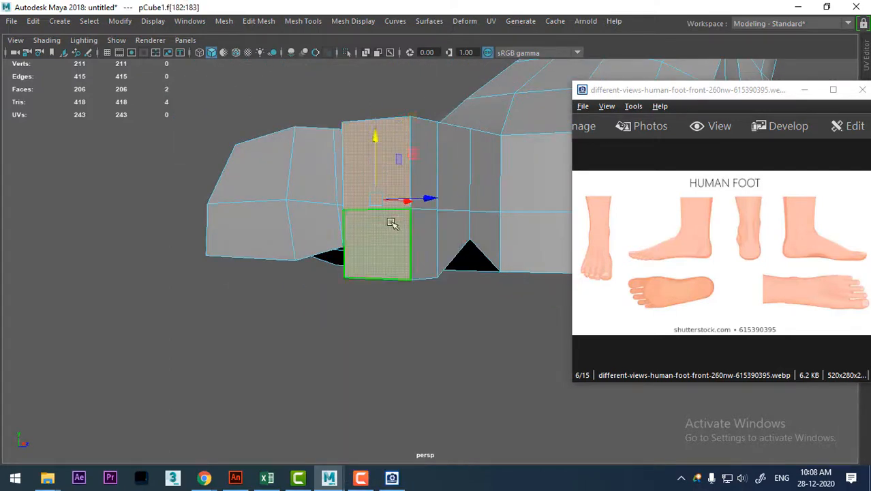
left_click_drag(392, 142, 345, 188)
key("e")
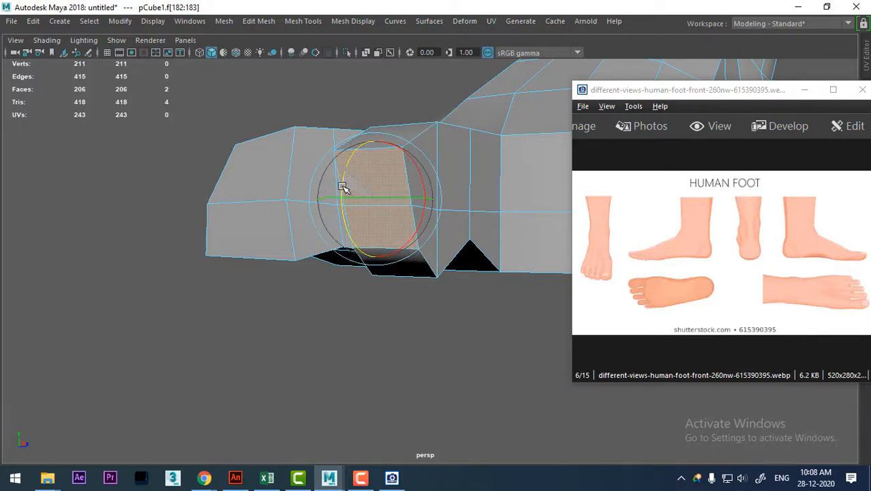
key("w")
left_click_drag(376, 146, 376, 172)
From the front view, rotate the second toe's front edge loop to follow the tilted tip and scale it down slightly.
key("space")
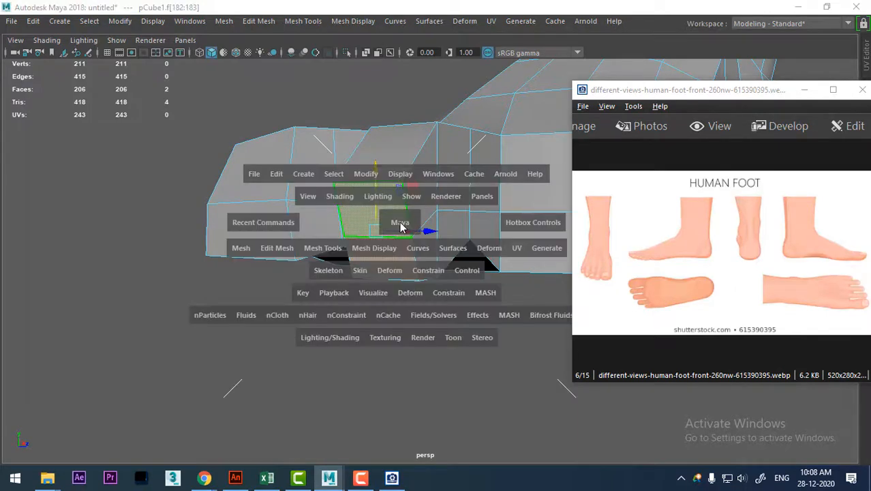
left_click_drag(389, 219, 464, 216)
scroll(381, 255, "down", 6)
key("space")
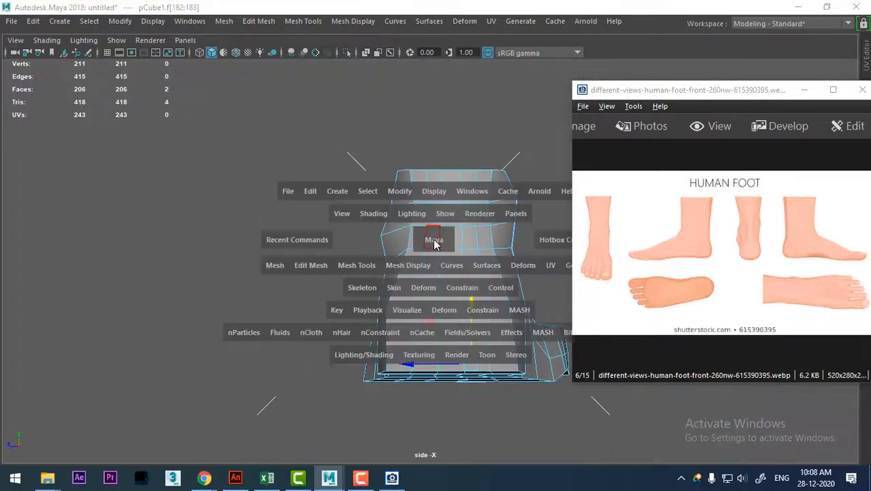
left_click(434, 240)
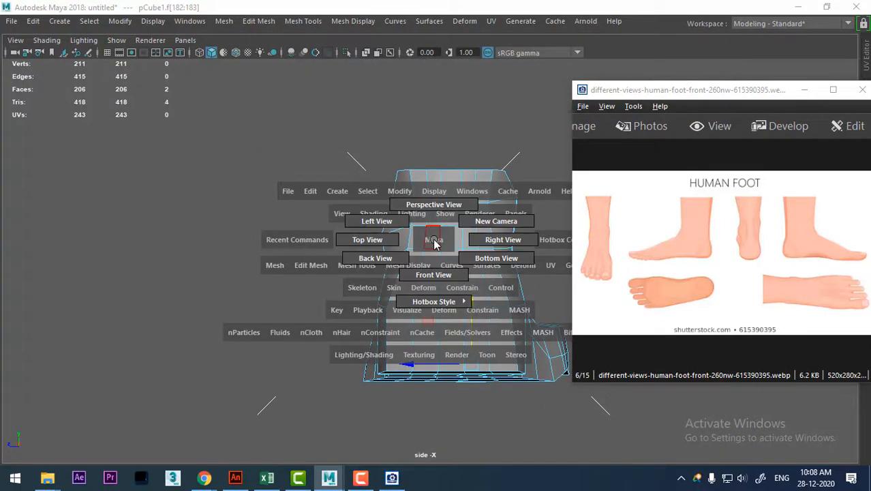
left_click(435, 275)
middle_click_drag(395, 340, 456, 60, "alt")
scroll(434, 253, "up", 3)
middle_click_drag(250, 162, 311, 249, "alt")
scroll(405, 389, "up", 5)
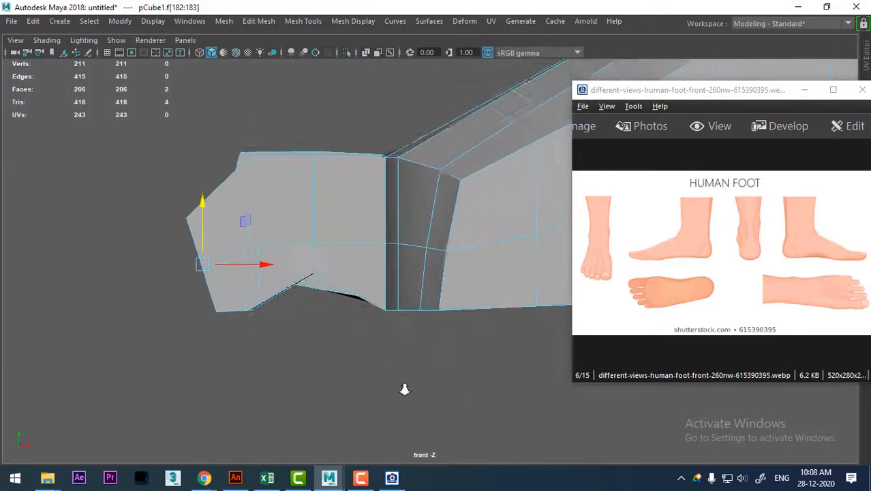
scroll(405, 389, "up", 2)
right_click_drag(287, 240, 284, 179)
double_click(212, 215)
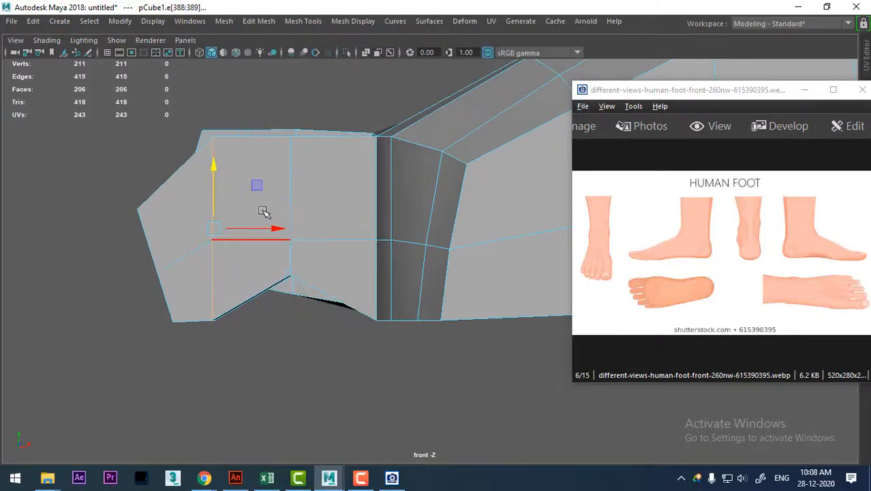
key("e")
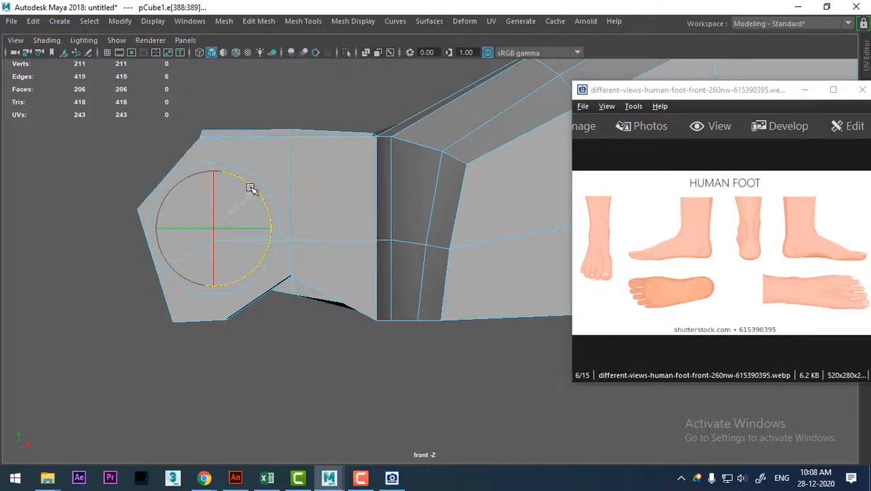
key("r")
left_click_drag(215, 228, 224, 235)
key("w")
Rotate the second toe's rear edge loop slightly and nudge it upward.
left_click(302, 245)
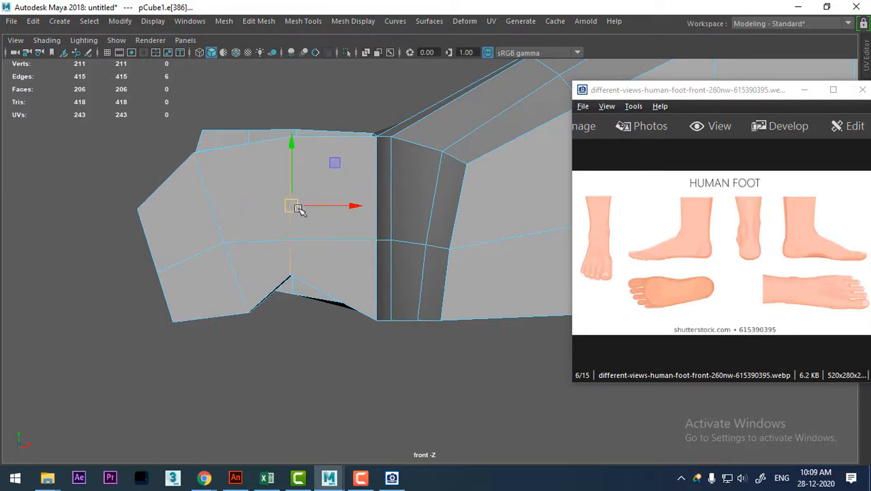
key("e")
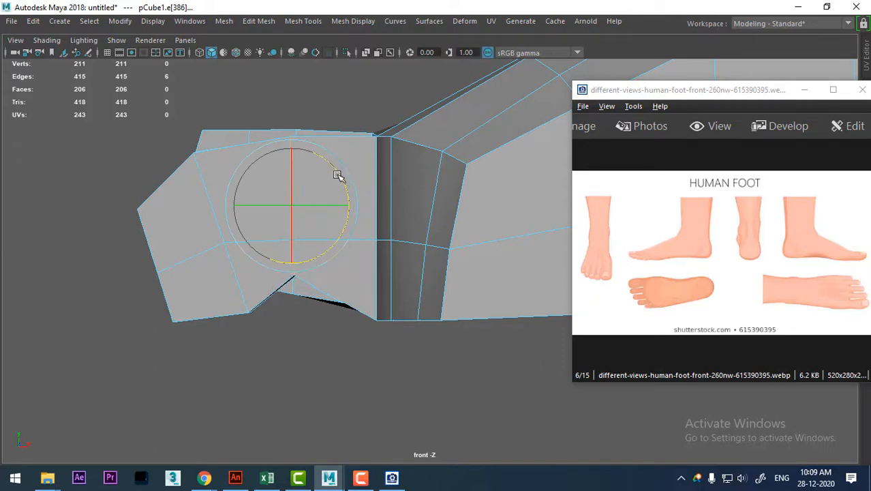
key("w")
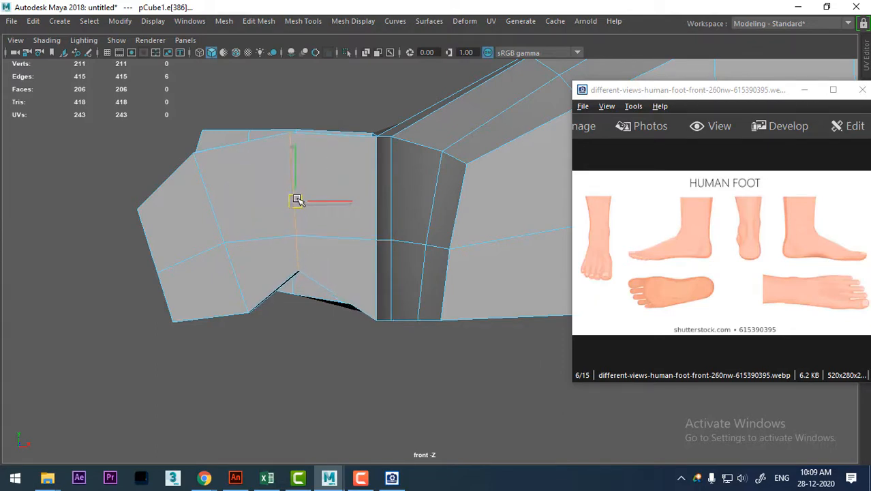
Bring up the foot_v2_01.jpg reference and raise the second toe's rear edge loop further to arch the knuckle.
left_click(710, 235)
scroll(715, 245, "down", 2)
scroll(715, 247, "down", 1)
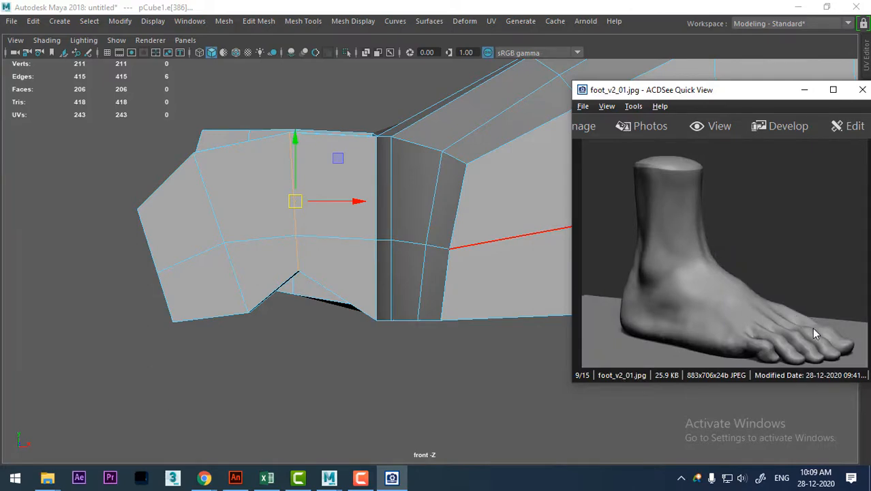
scroll(273, 201, "up", 2)
middle_click_drag(273, 201, 315, 252, "alt")
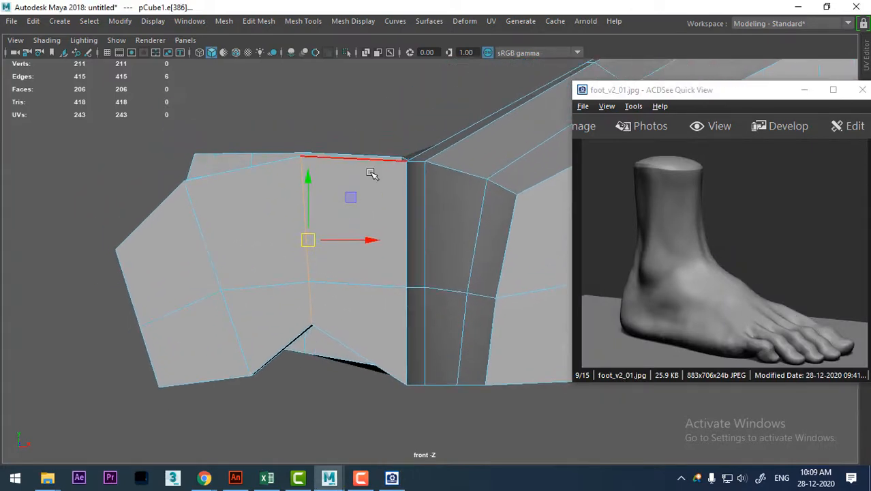
right_click(371, 173)
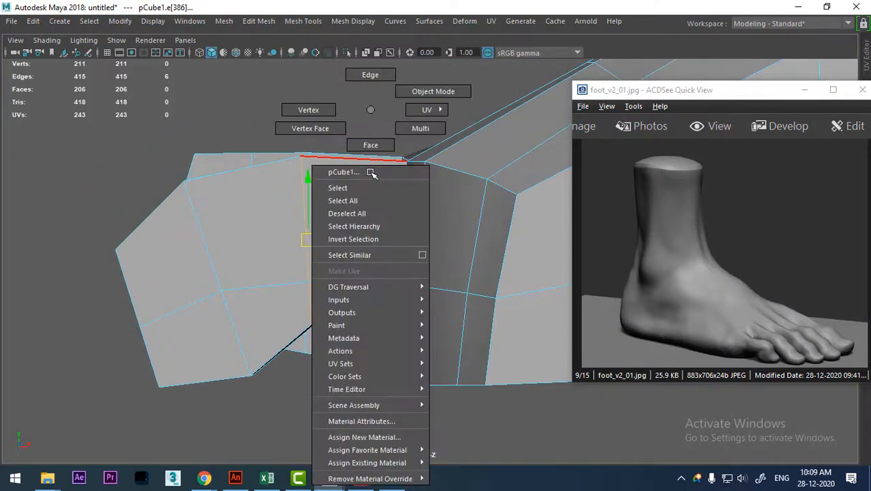
left_click(377, 114)
left_click_drag(311, 243, 311, 232)
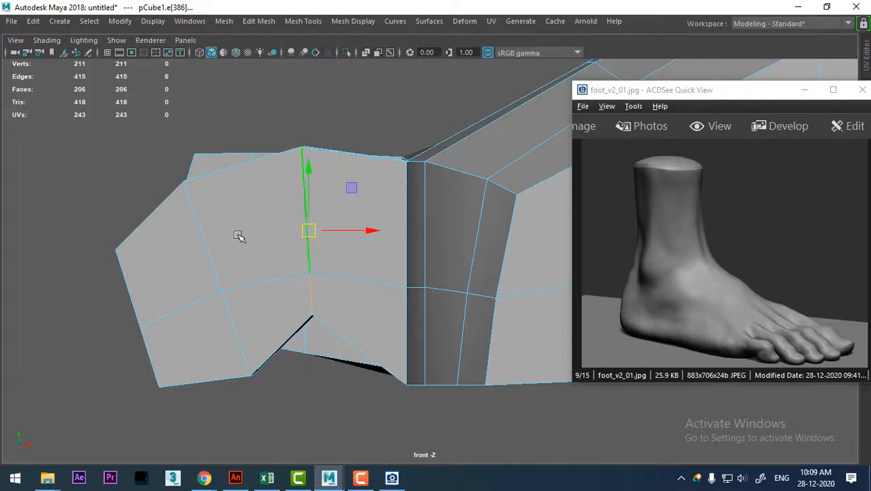
Pull the two mid-height vertices at the second toe's tip outward to round the end, and check the smoothed preview in perspective.
right_click_drag(189, 273, 135, 228)
left_click(140, 325)
left_click_drag(140, 325, 123, 333)
key("space")
left_click(323, 327)
left_click_drag(363, 268, 326, 331, "alt")
left_click_drag(461, 316, 386, 168, "alt")
key("3")
key("1")
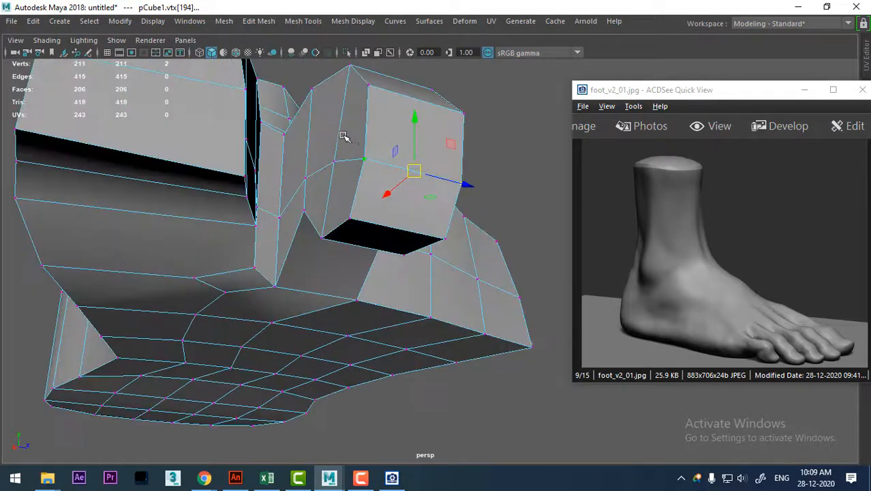
left_click_drag(344, 132, 345, 210, "alt")
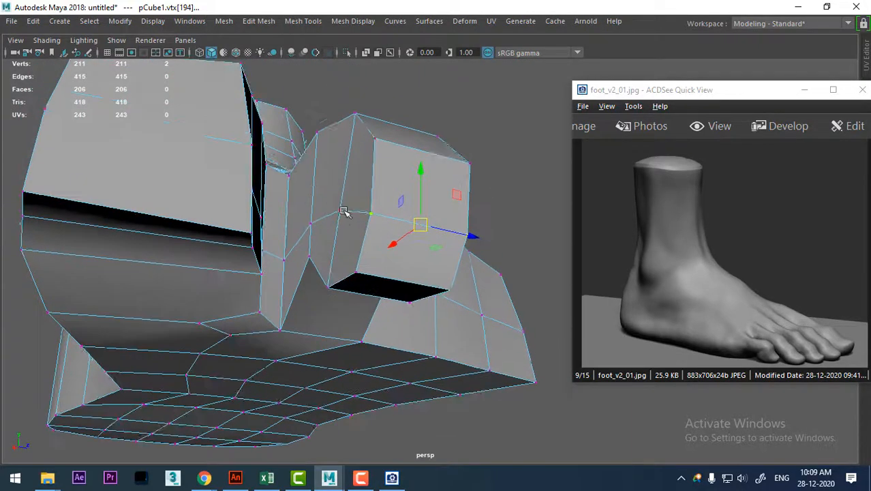
Pull the mid-height vertices on the second toe's outer side outward to round it, and show the smoothed preview.
left_click(311, 223, "shift")
left_click_drag(425, 237, 459, 245, "alt")
left_click(373, 249, "shift")
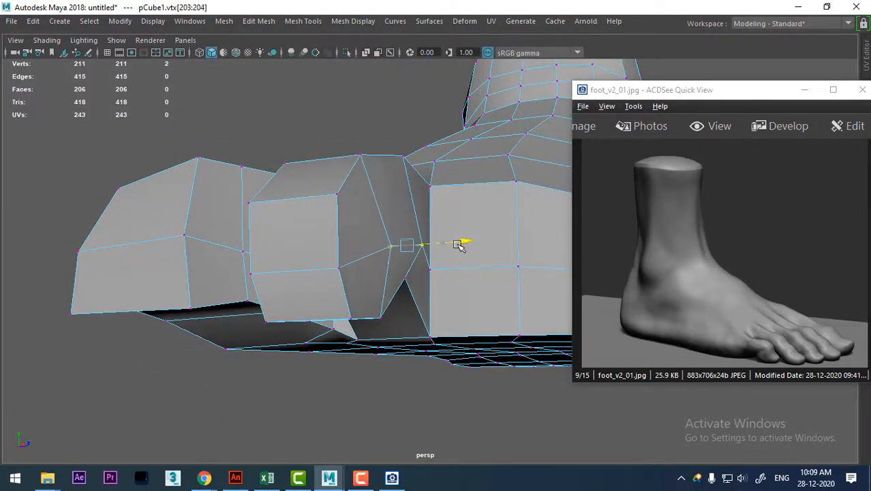
left_click_drag(396, 250, 407, 314, "alt")
key("3")
From the top view, rotate the big toe's front vertices slightly and move them forward and closer to the second toe.
key("space")
left_click_drag(430, 272, 370, 269)
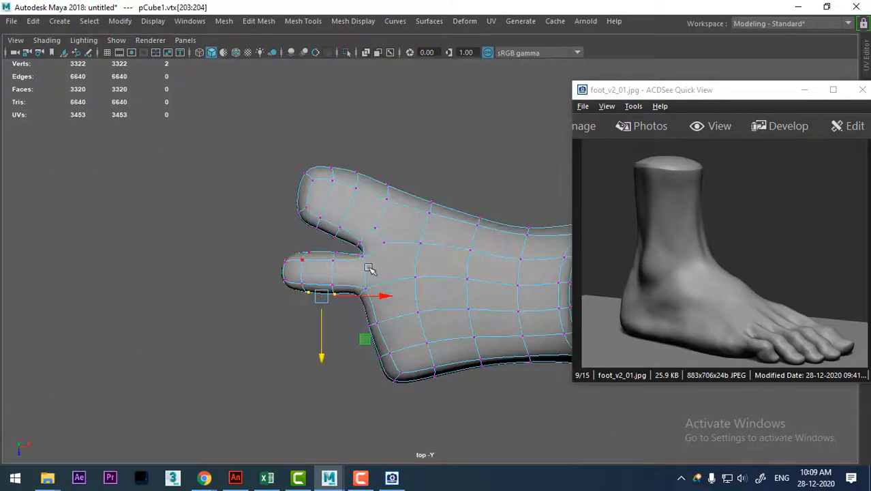
scroll(369, 252, "up", 2)
scroll(375, 266, "up", 4)
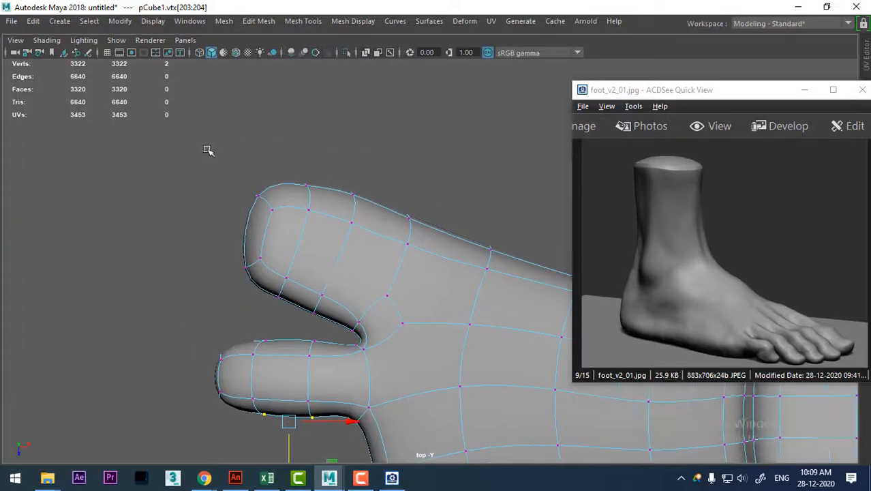
left_click_drag(207, 152, 362, 315)
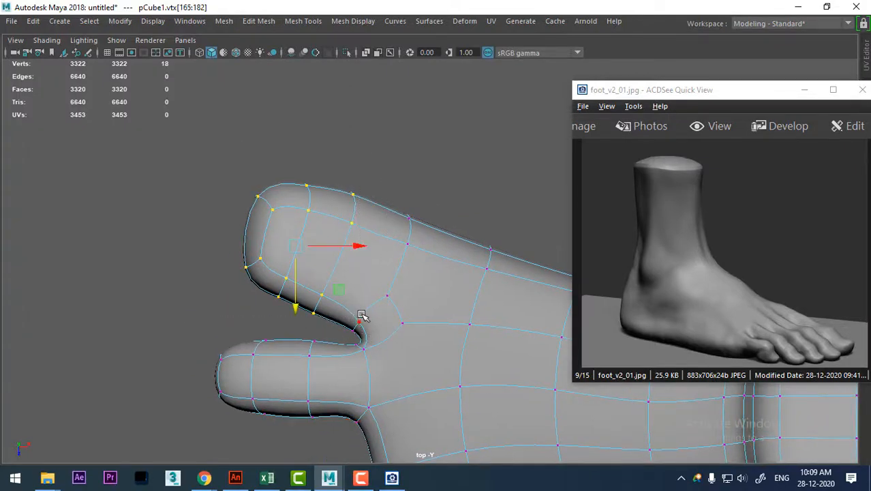
key("e")
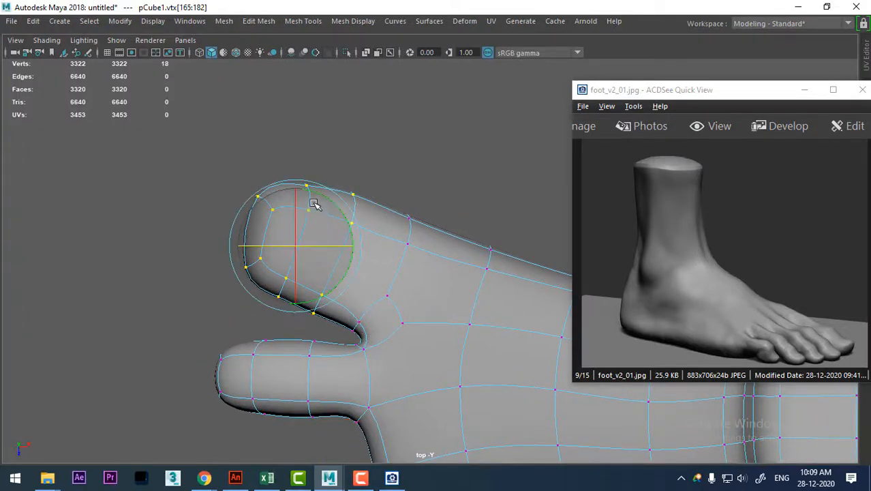
left_click_drag(330, 194, 322, 196)
key("w")
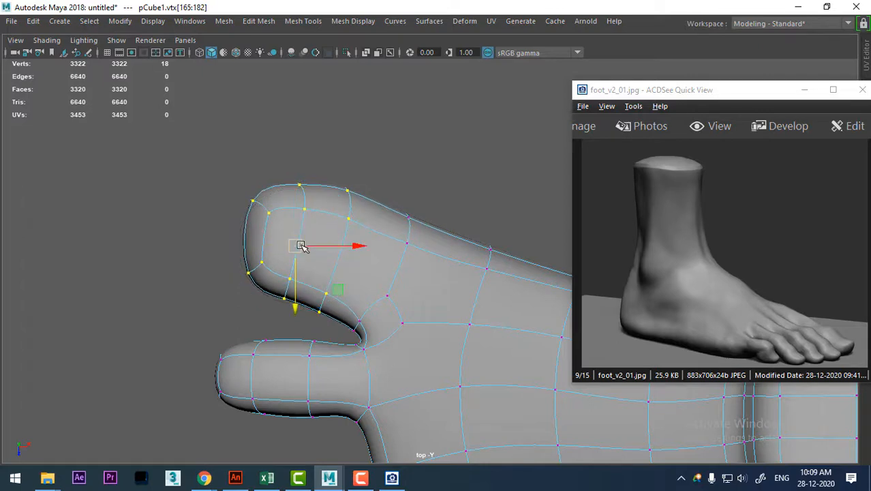
left_click_drag(295, 248, 278, 263)
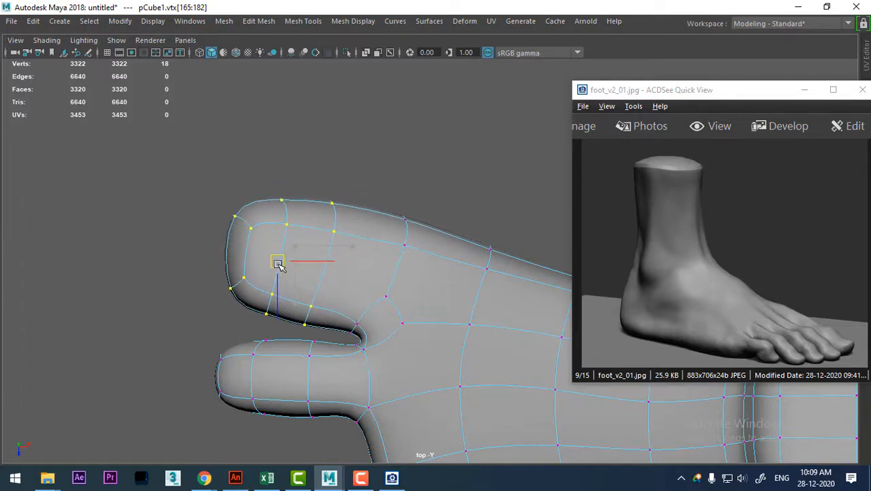
Shift the vertices at the big toe's inner base, and bring up the woman-foot-3d-model-low-poly-obj-fbx-stl-blend.jpg reference.
scroll(338, 301, "up", 1)
scroll(355, 300, "up", 2)
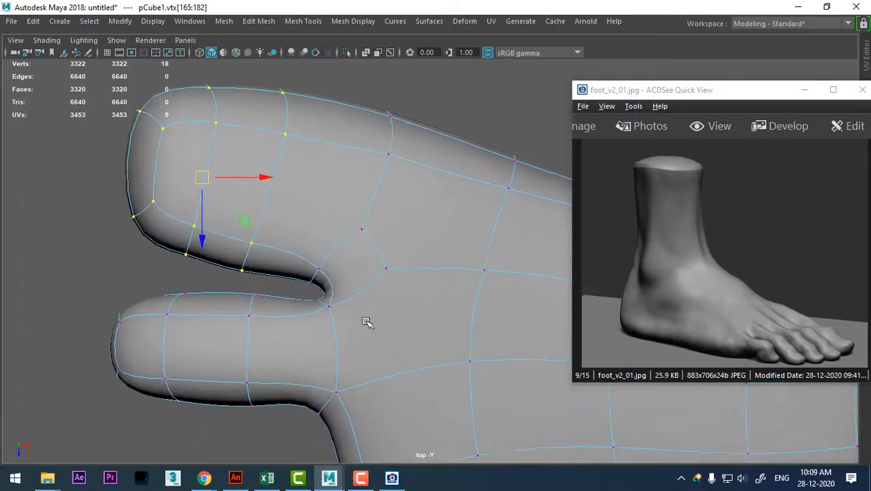
left_click_drag(307, 287, 308, 285)
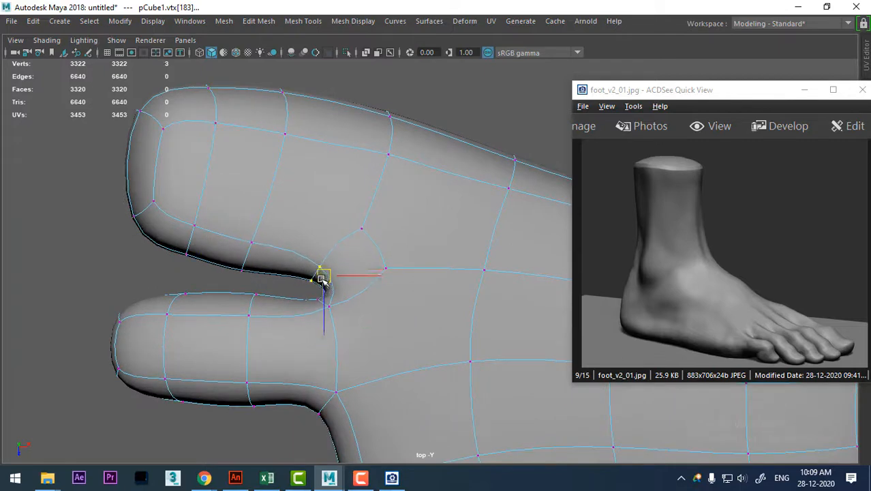
left_click(781, 272)
scroll(781, 271, "down", 3)
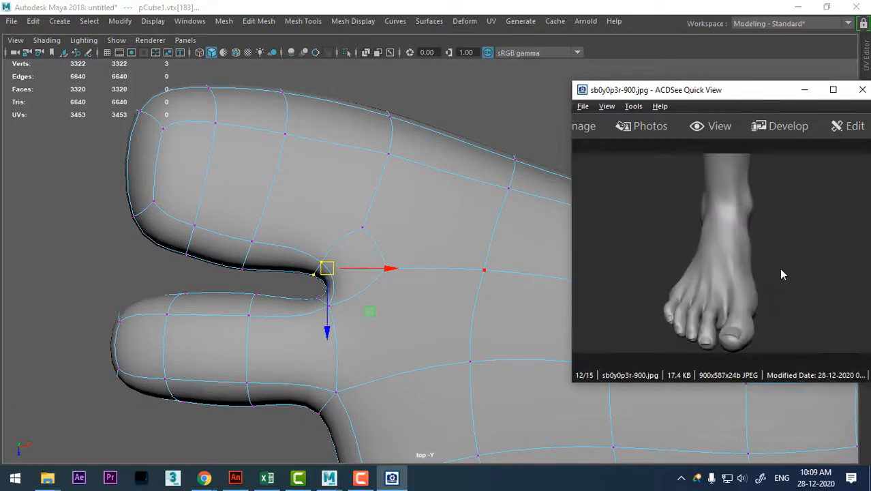
scroll(769, 296, "down", 3)
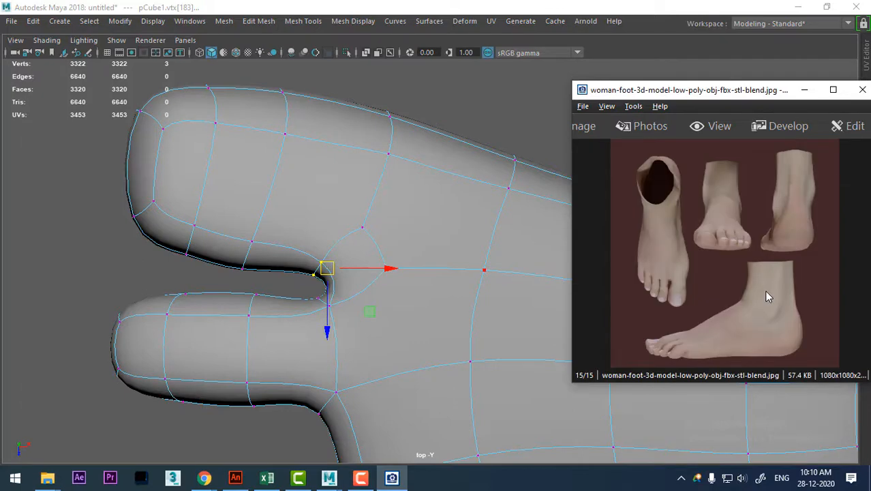
Adjust the vertices at the second toe's inner base and along its side facing the big toe to shape the gap.
scroll(253, 298, "up", 3)
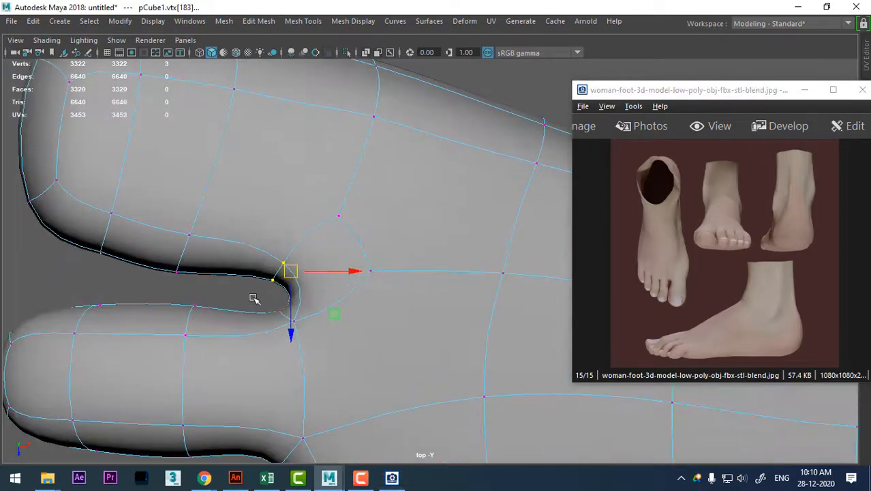
left_click_drag(280, 318, 290, 319)
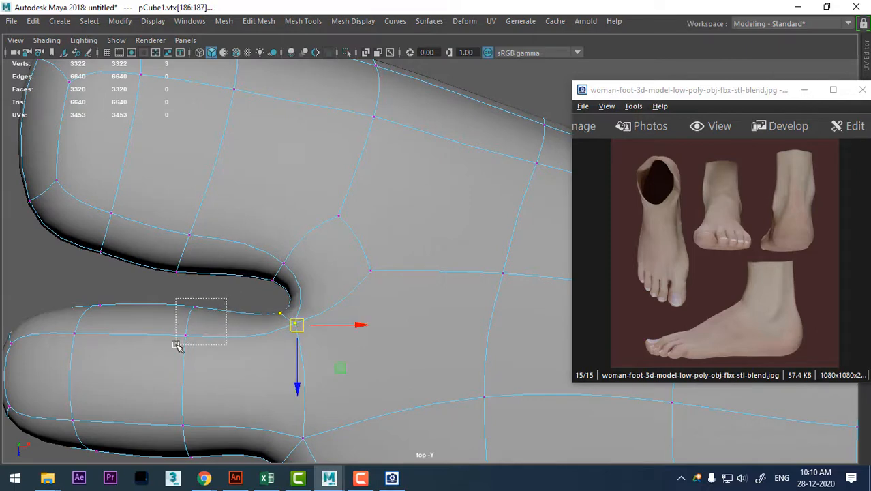
left_click_drag(177, 345, 178, 345)
left_click_drag(199, 310, 199, 309)
In perspective, insert an edge loop around the second toe midway between its two existing loops.
key("space")
left_click_drag(364, 329, 364, 293)
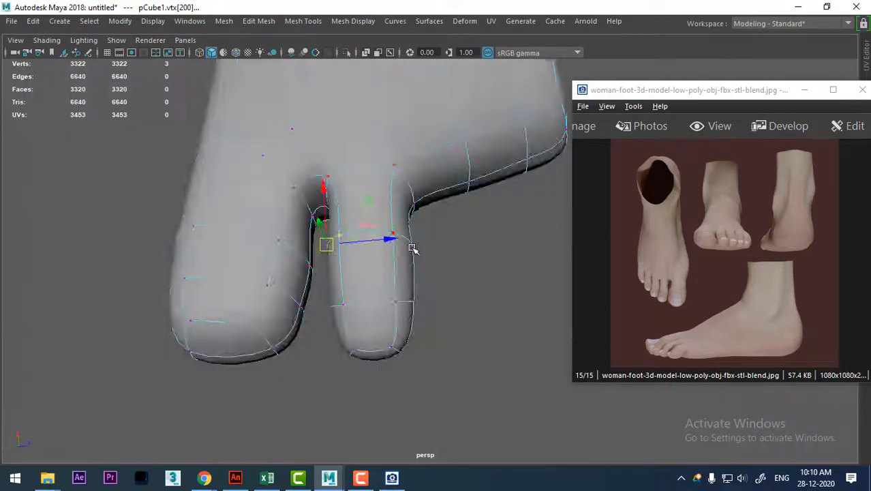
left_click_drag(413, 247, 320, 196, "alt")
right_click_drag(319, 196, 384, 69, "alt")
left_click_drag(383, 209, 356, 217, "alt")
left_click(406, 245)
right_click_drag(429, 196, 442, 320, "shift")
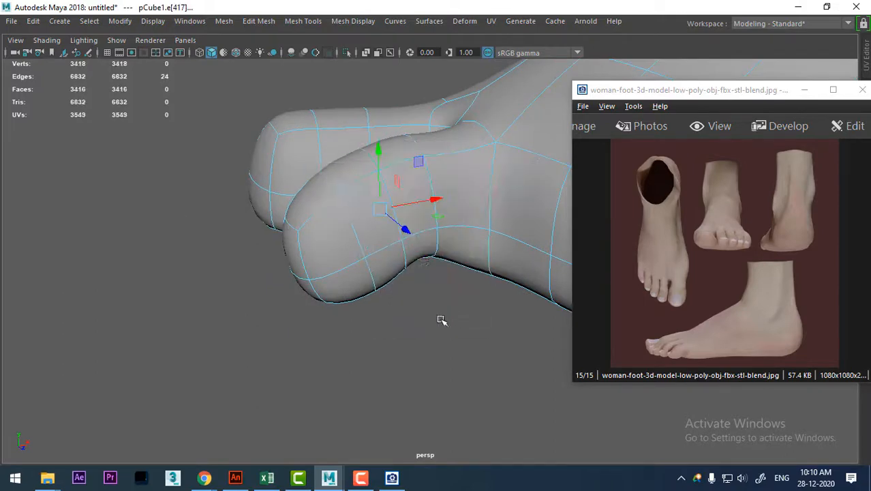
Insert one edge loop near the second toe's base and another near its tip.
left_click(460, 229)
right_click_drag(461, 165, 408, 277, "shift")
left_click(355, 264)
right_click_drag(369, 189, 341, 269, "shift")
middle_click_drag(378, 239, 382, 284, "alt")
right_click_drag(382, 284, 394, 305, "alt")
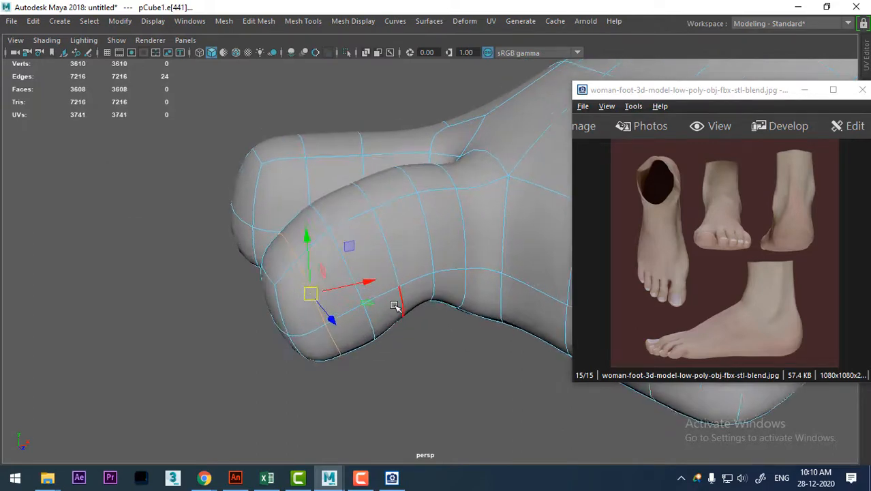
On the unsmoothed mesh, bevel the second toe's original front and rear edge loops with 2 segments, and minimize the reference image.
key("1")
left_click_drag(420, 285, 432, 300, "alt")
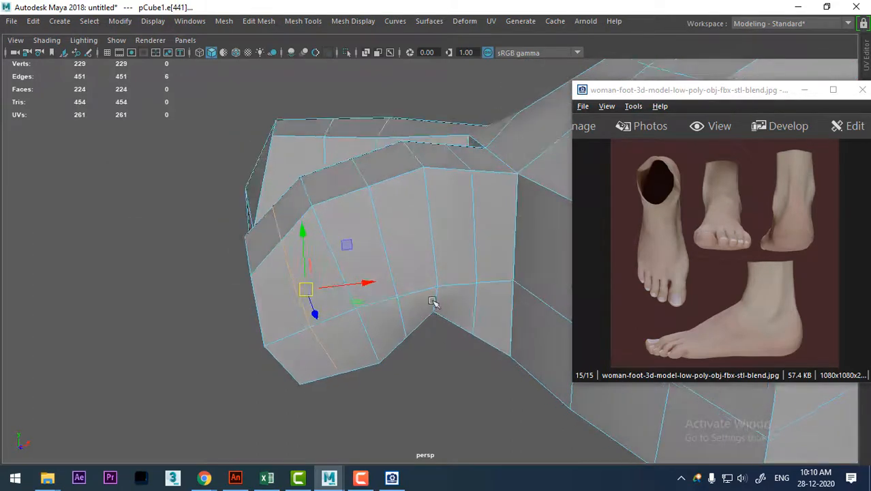
double_click(431, 194)
double_click(343, 267, "shift")
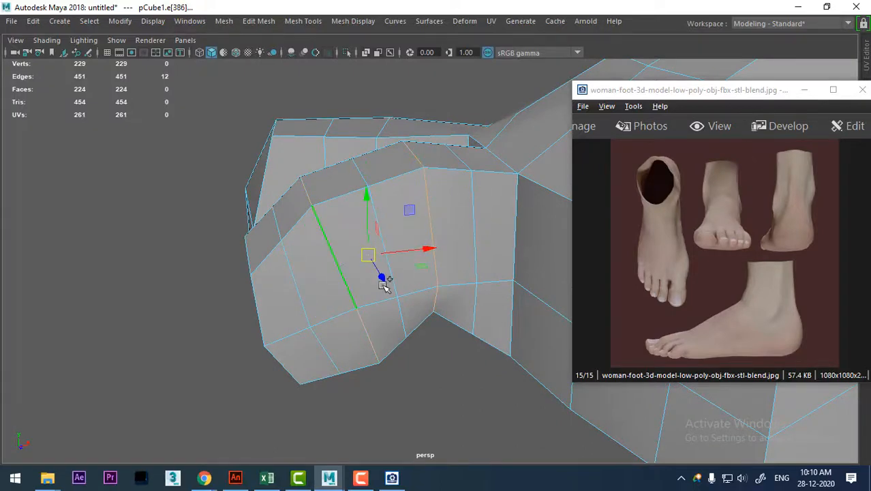
right_click_drag(391, 234, 439, 232, "shift")
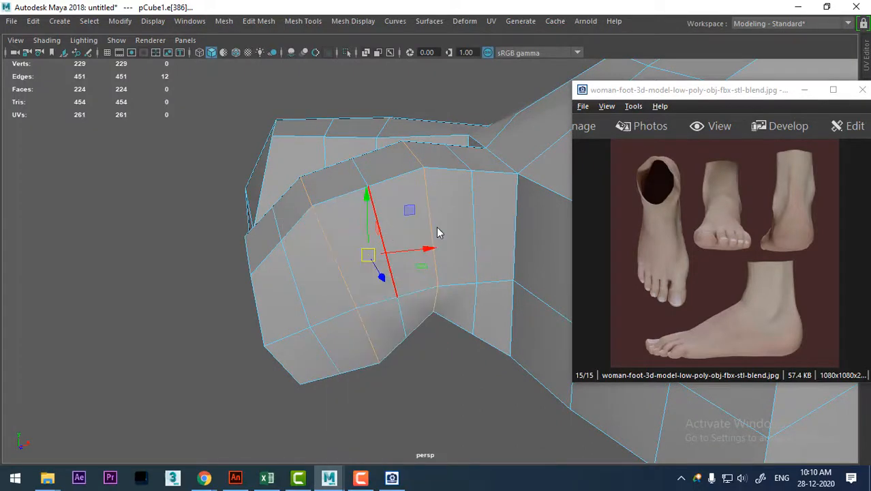
right_click_drag(359, 242, 401, 243, "shift")
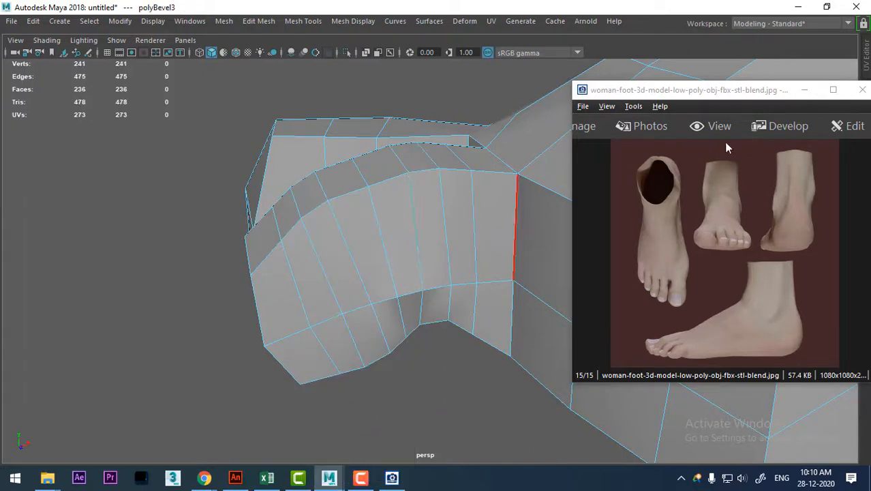
left_click(805, 90)
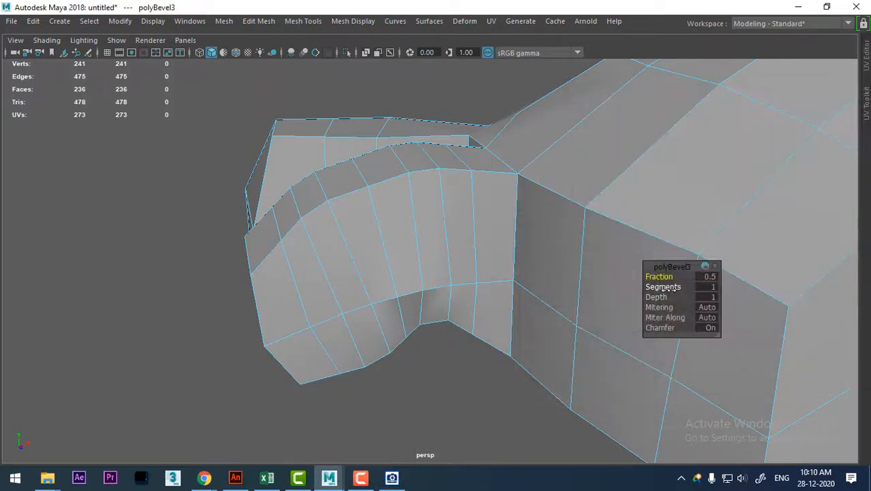
left_click_drag(672, 287, 677, 288)
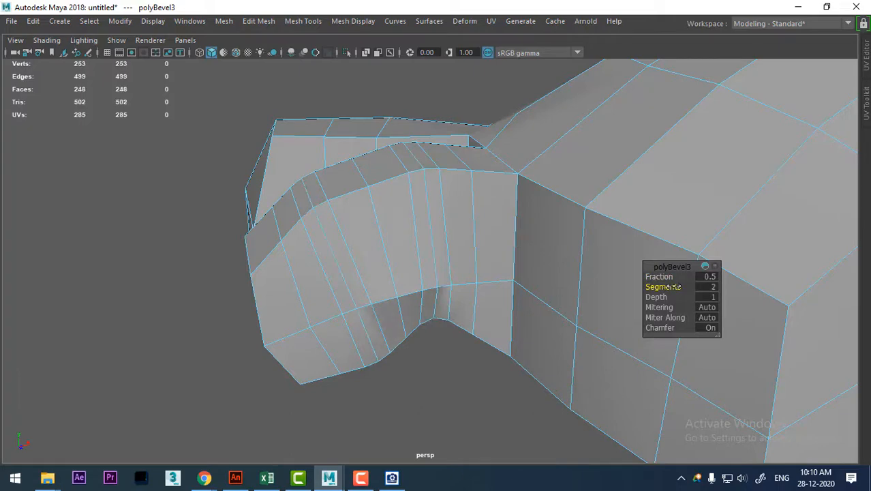
Move the underside edge at the second toe's rear bend upward to deepen the crease, and check the smoothed preview.
left_click_drag(413, 314, 424, 273, "alt")
right_click_drag(471, 233, 388, 107)
left_click_drag(462, 295, 443, 366, "alt")
right_click_drag(440, 320, 433, 68)
left_click(439, 386)
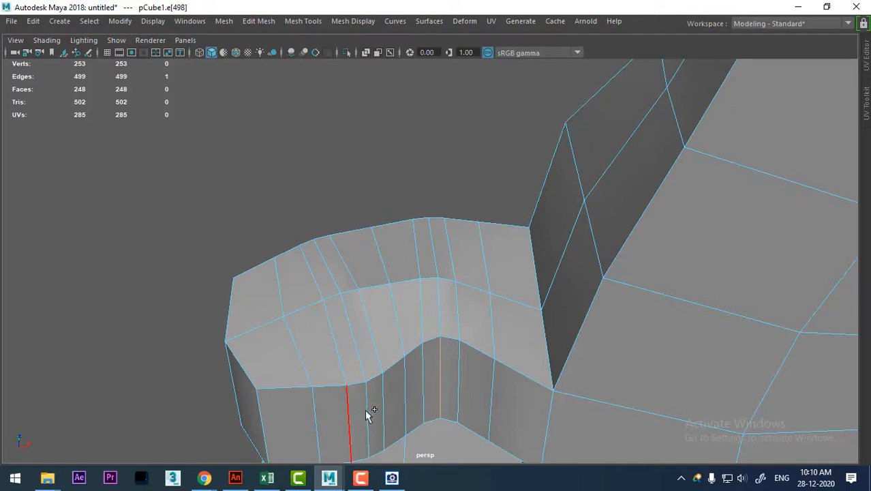
left_click_drag(447, 405, 451, 432, "alt")
key("w")
left_click_drag(435, 299, 472, 315)
key("3")
middle_click_drag(445, 203, 481, 268, "alt")
From the front view, shift the top vertices of the beveled knuckle's rearmost loop slightly toward the ankle, using wireframe display.
key("space")
left_click_drag(517, 266, 561, 268)
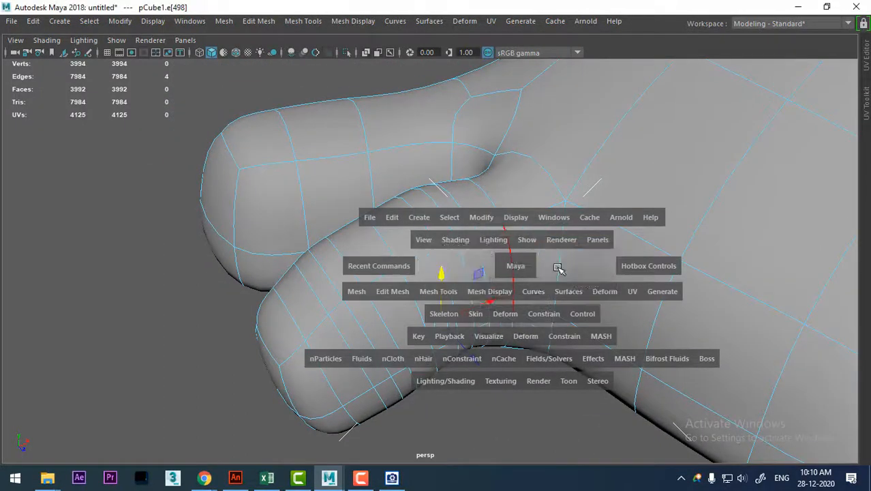
right_click_drag(508, 287, 511, 300, "alt")
key("space")
left_click_drag(538, 296, 538, 333)
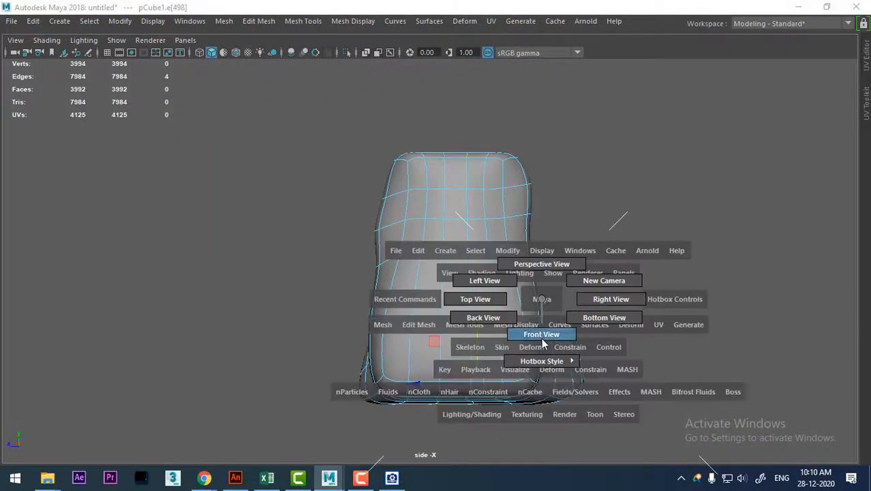
right_click_drag(374, 332, 397, 375, "alt")
middle_click_drag(326, 225, 416, 292, "alt")
right_click_drag(333, 110, 209, 114)
right_click_drag(375, 236, 390, 267, "alt")
left_click_drag(332, 201, 333, 200)
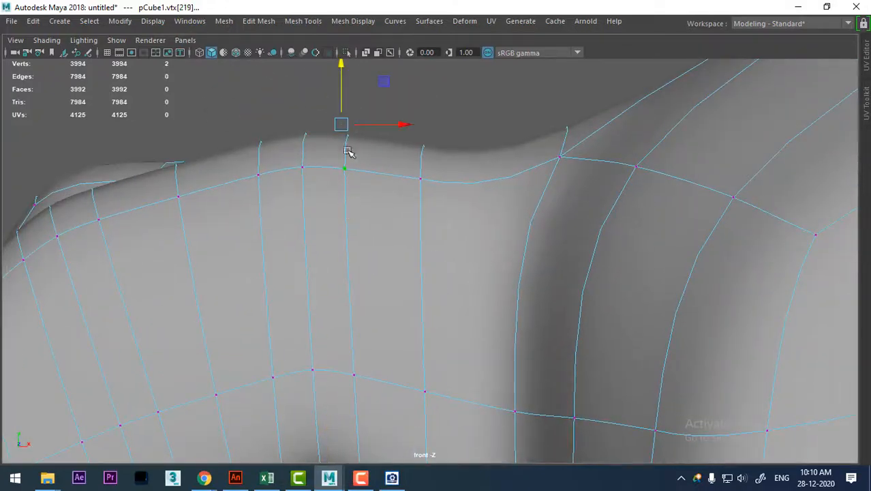
key("4")
left_click_drag(341, 125, 354, 125)
Nudge the top vertices of the beveled knuckle's front loop, and check the toe in shaded perspective.
left_click_drag(246, 159, 272, 182)
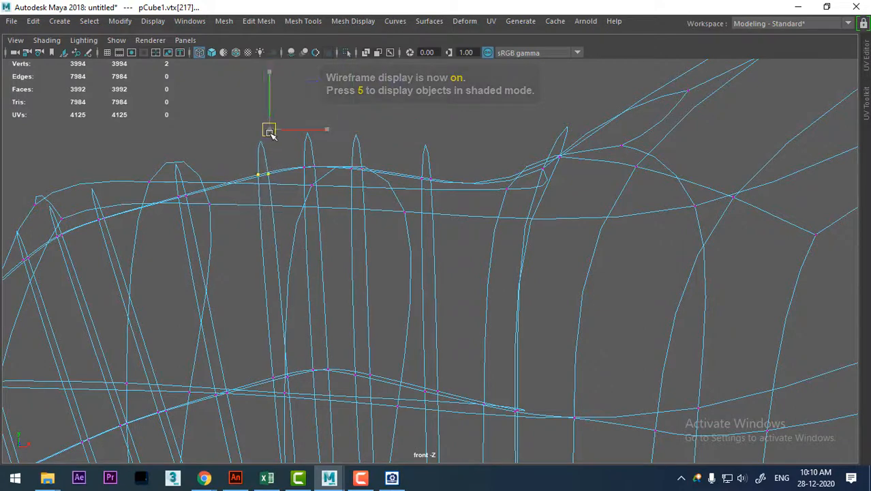
middle_click_drag(265, 291, 345, 267, "alt")
key("space")
left_click_drag(346, 267, 370, 122)
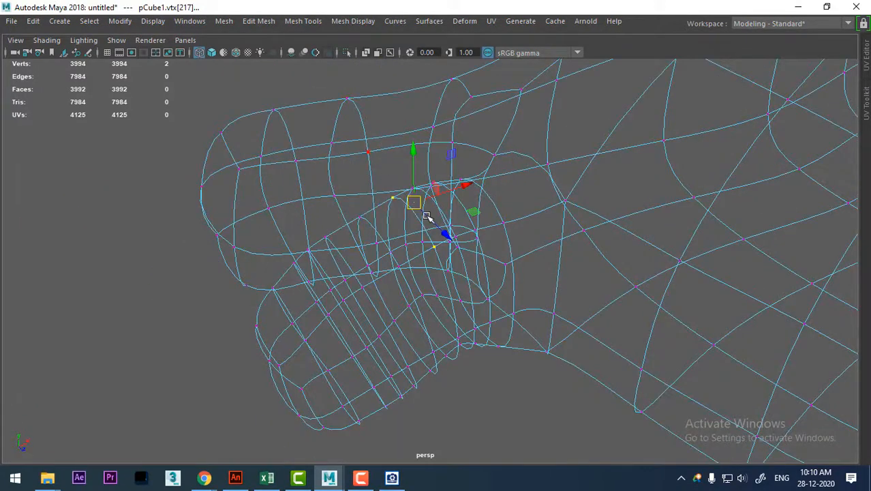
key("5")
mouse_move(447, 253)
left_mouse_down("alt")
mouse_move(432, 277)
mouse_move(541, 282)
mouse_move(453, 358)
mouse_move(369, 335)
mouse_move(428, 278)
mouse_move(448, 319)
mouse_move(415, 271)
mouse_move(459, 358)
mouse_move(479, 292)
mouse_move(549, 293)
left_mouse_up("alt")
From the front view, move the underside vertices of the second toe's two frontmost loops forward and down to fill the toe pad.
key("space")
key("space")
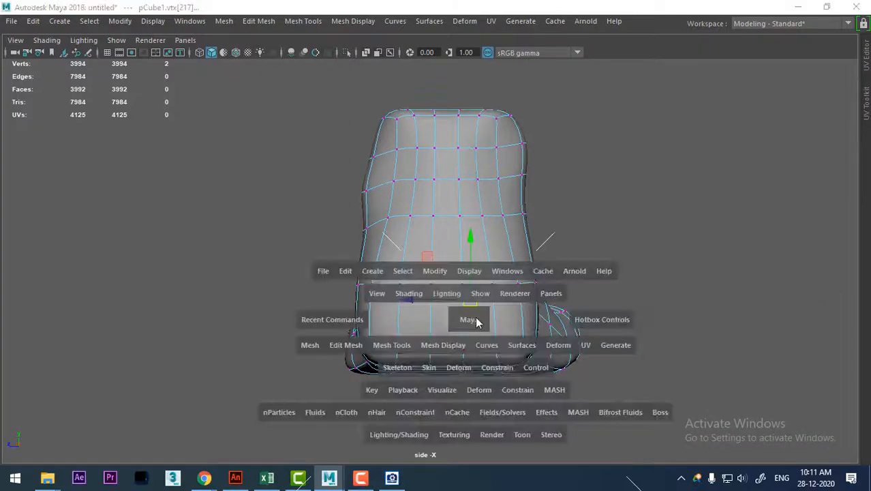
left_click_drag(475, 317, 484, 352)
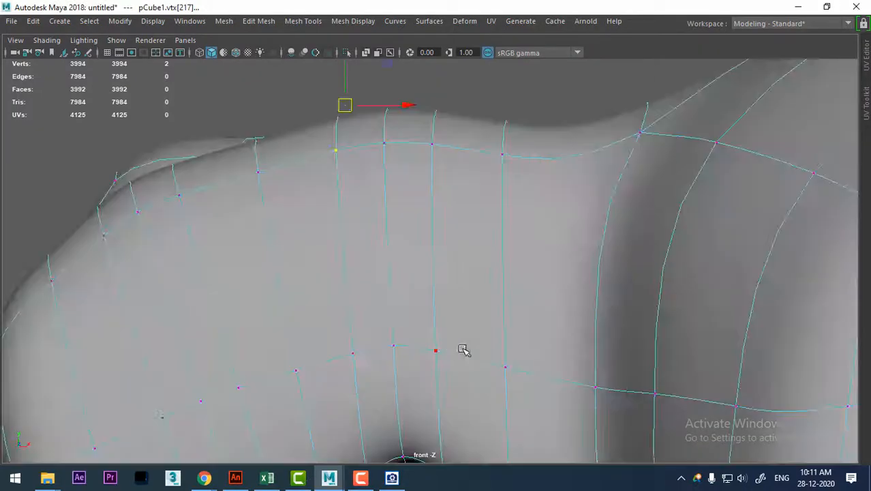
right_click_drag(289, 275, 329, 333, "alt")
middle_click_drag(328, 333, 407, 170, "alt")
right_click_drag(385, 233, 394, 243, "alt")
middle_click_drag(395, 243, 412, 107, "alt")
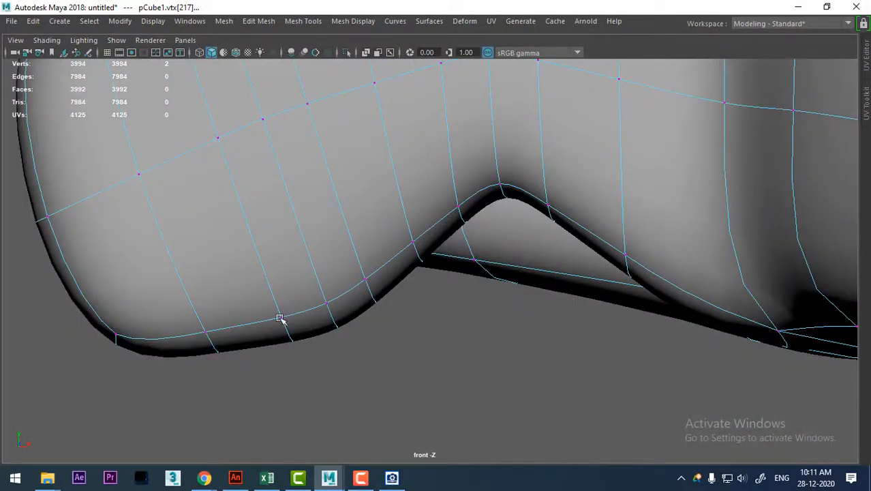
mouse_move(301, 360)
left_mouse_down()
mouse_move(313, 375)
mouse_move(284, 357)
left_mouse_up()
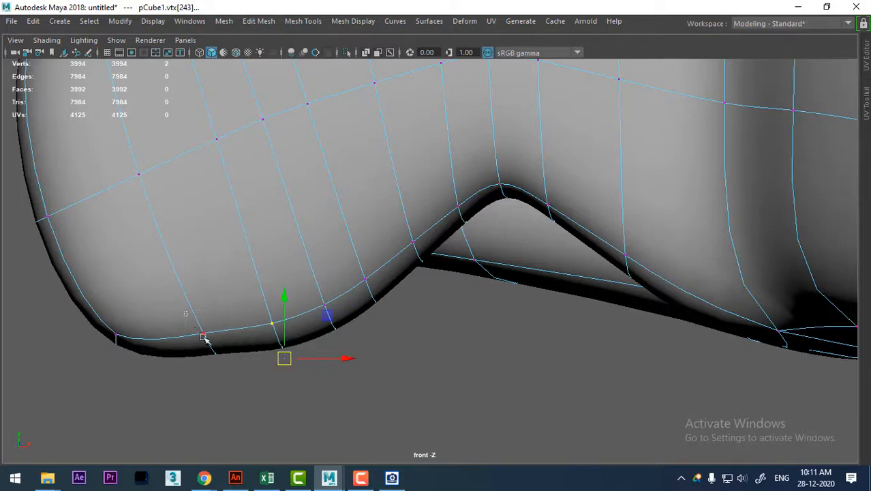
left_click_drag(184, 311, 204, 364)
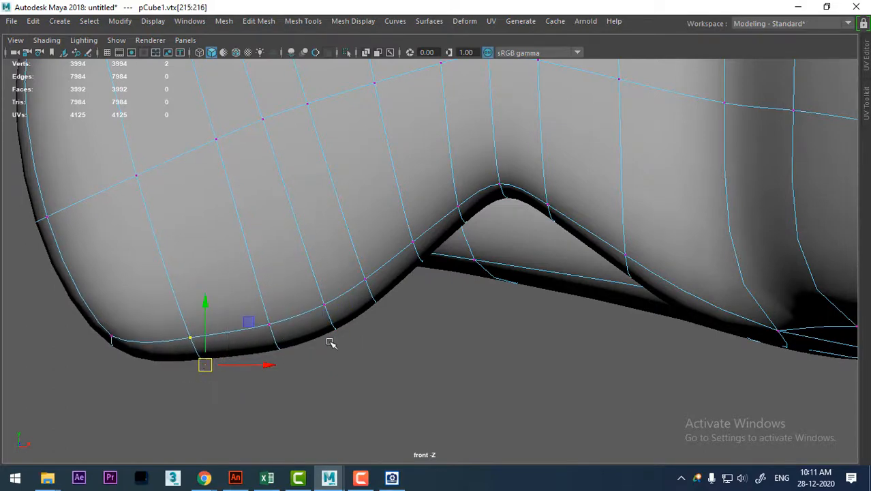
left_click_drag(330, 343, 404, 308, "alt")
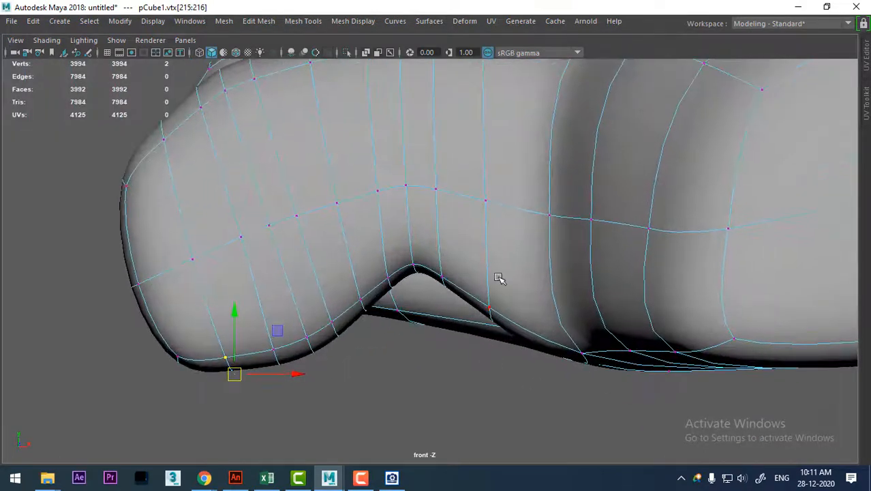
Extrude the top face at the second toe's tip with an offset of 0.03 to outline the toenail.
key("space")
left_click_drag(500, 328, 628, 324)
key("1")
left_click_drag(539, 273, 504, 269, "alt")
right_click_drag(484, 109, 478, 156)
left_click_drag(479, 232, 457, 288, "alt")
left_click(511, 241)
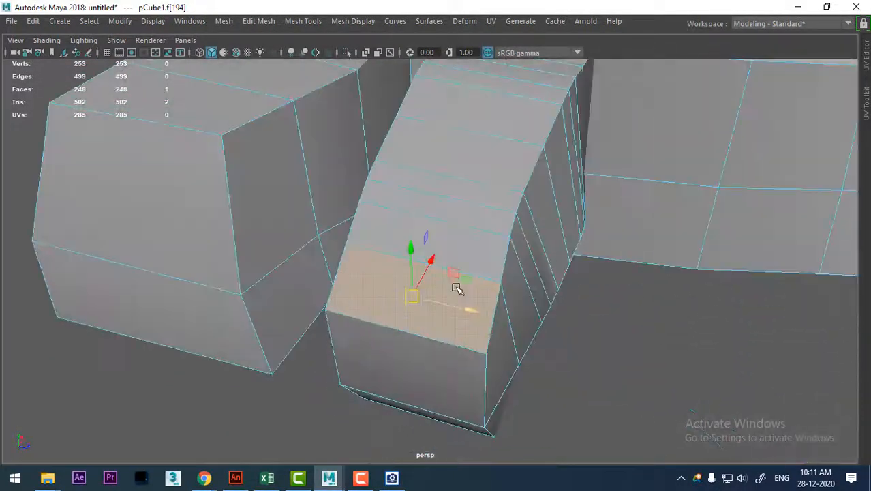
right_click(477, 191, "shift")
left_click(446, 225)
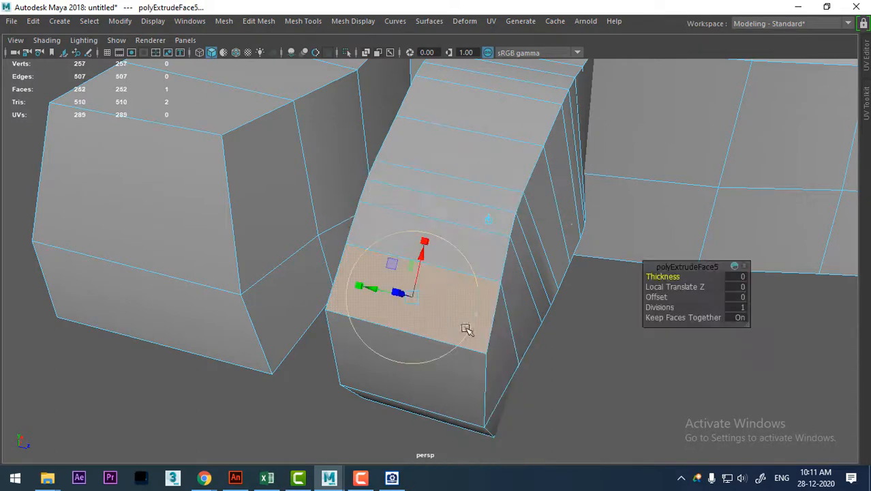
left_click_drag(467, 327, 793, 311, "alt")
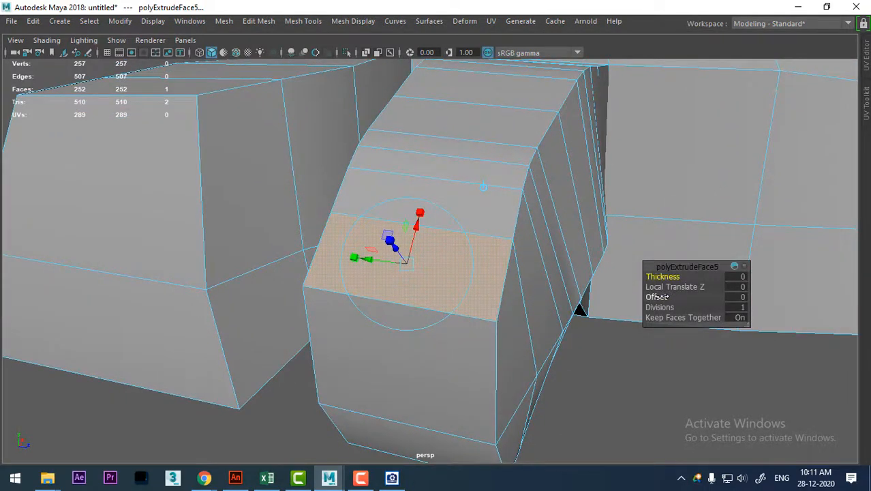
left_click_drag(518, 320, 367, 249, "alt")
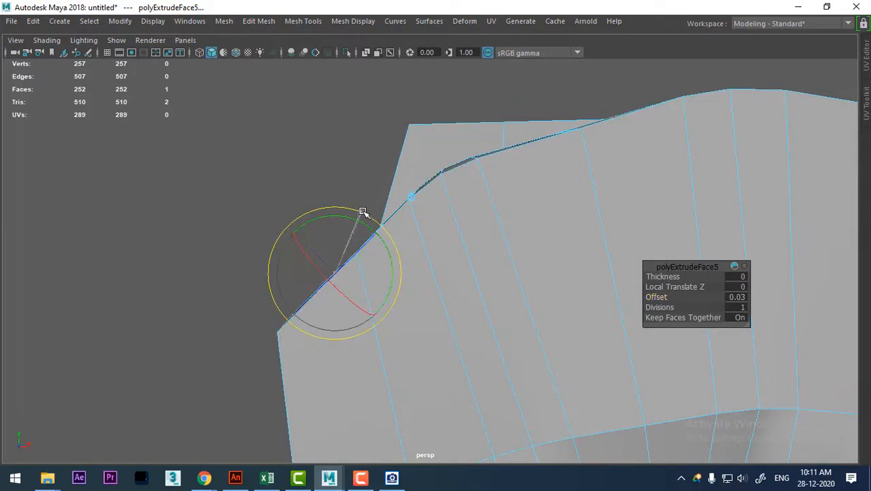
Rotate the inset toenail face on the second toe slightly and check it in the smoothed preview.
left_click_drag(366, 214, 460, 275, "alt")
key("3")
left_click_drag(480, 329, 407, 317, "alt")
key("1")
Extrude the second toe's inset nail face outward by about 0.011, adjust its position, and check the smoothed preview.
right_click_drag(389, 190, 390, 245, "shift")
left_click_drag(387, 258, 332, 269, "alt")
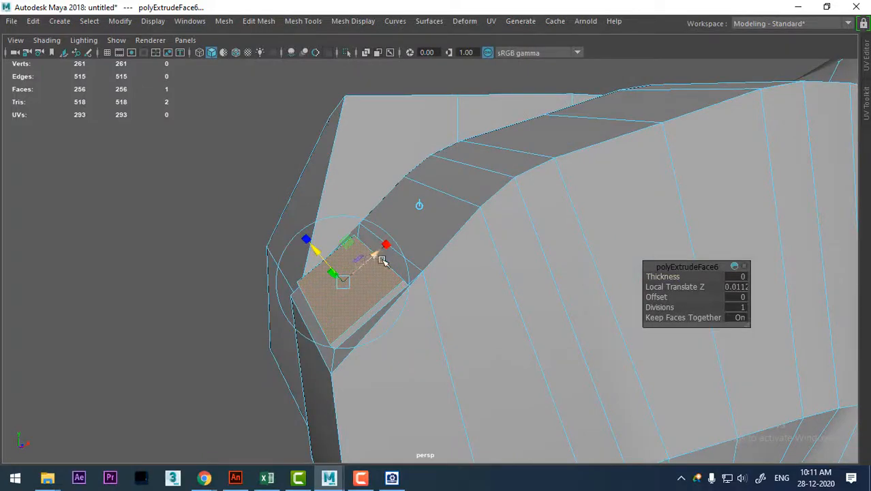
left_click_drag(383, 261, 487, 325, "alt")
key("w")
key("3")
key("1")
Insert a supporting edge loop around the raised rim of the second toe's nail.
right_click_drag(475, 109, 468, 159)
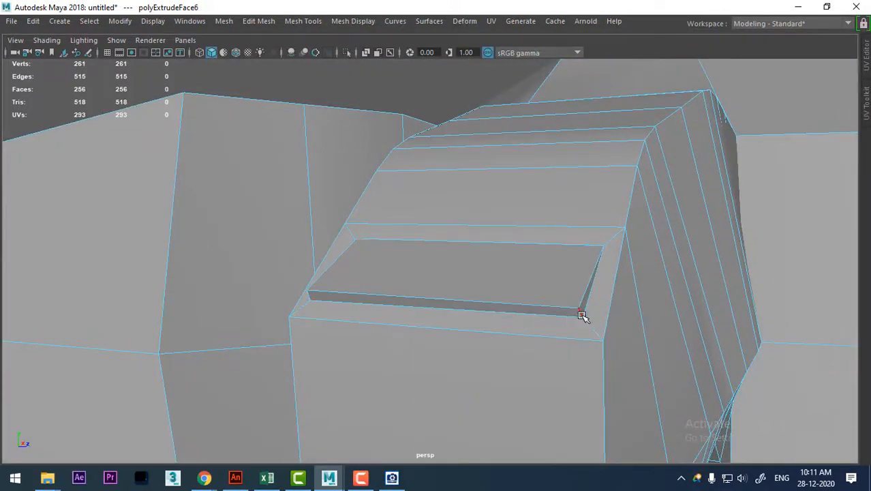
left_click(600, 279)
right_click_drag(604, 239, 469, 334, "ctrl")
left_click_drag(501, 341, 419, 349, "alt")
scroll(452, 346, "up", 2)
scroll(445, 114, "down", 6)
left_click_drag(445, 114, 497, 76, "alt")
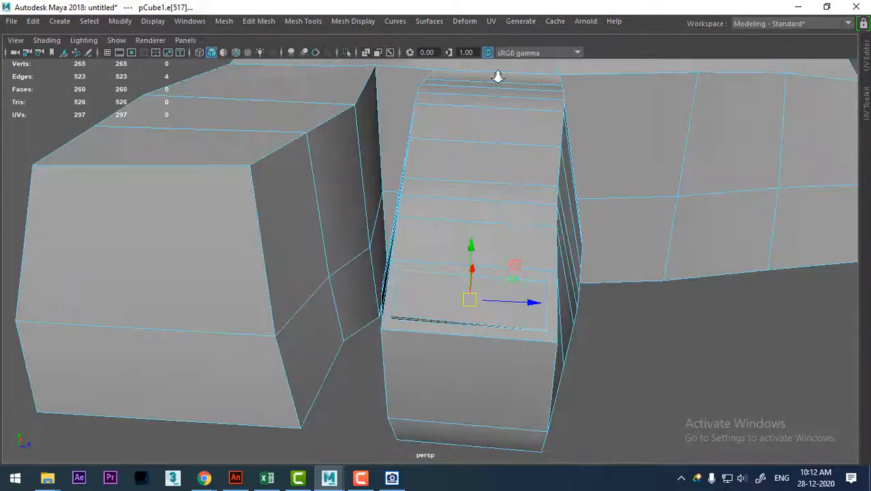
Add a lengthwise center edge loop to the big toe and another one to the second toe.
scroll(497, 77, "down", 4)
middle_click_drag(430, 157, 469, 209, "alt")
scroll(476, 201, "down", 2)
left_click_drag(476, 202, 447, 258, "alt")
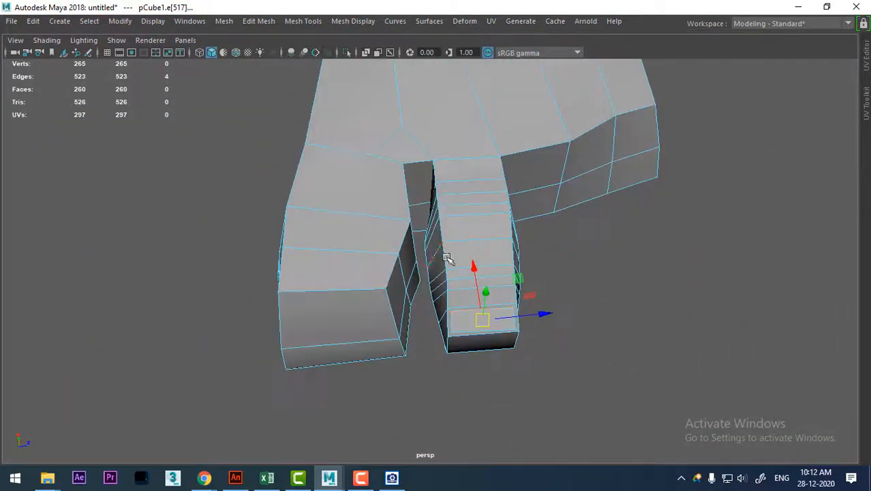
left_click(331, 290)
right_click_drag(326, 238, 140, 310, "ctrl")
left_click_drag(333, 201, 319, 263, "alt")
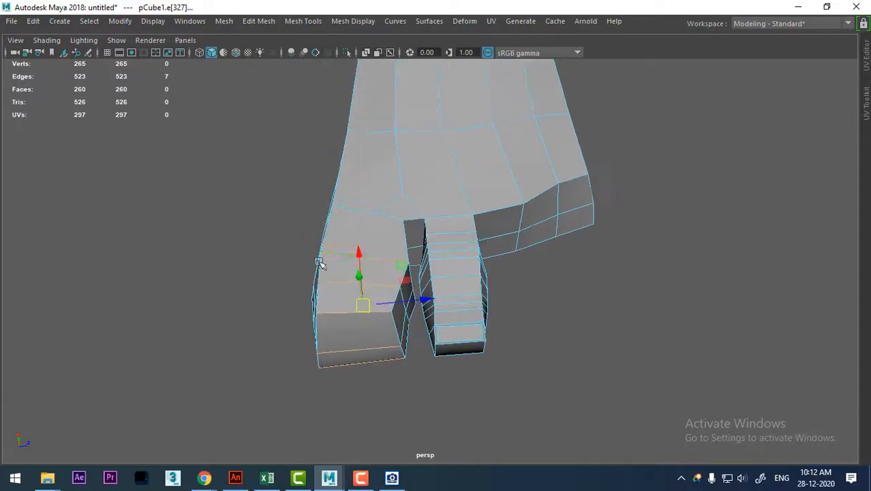
right_click_drag(441, 205, 417, 268, "ctrl")
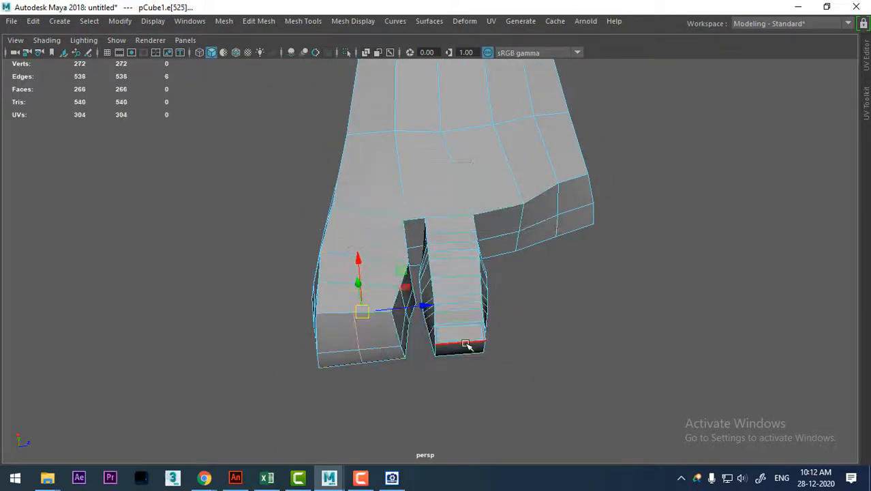
right_click_drag(479, 253, 300, 268, "ctrl")
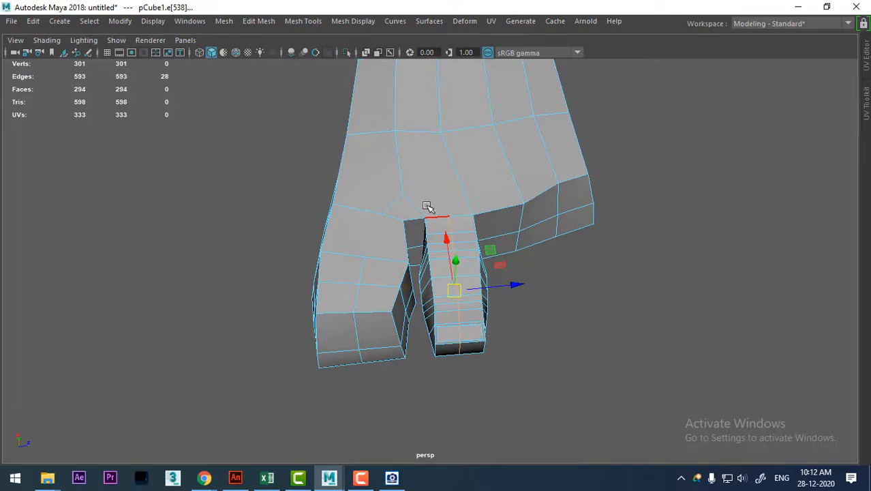
left_click_drag(428, 205, 452, 151, "alt")
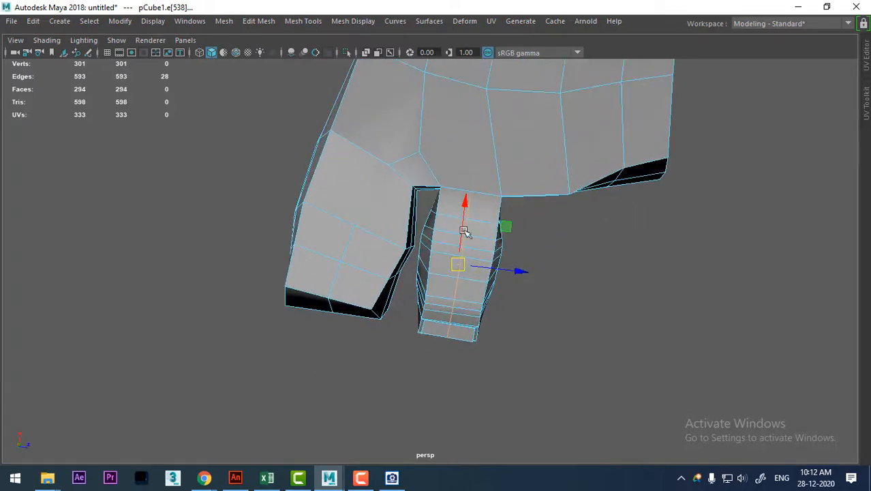
From the top view, move the big toe's front center vertices forward to round its tip.
left_click_drag(464, 230, 347, 232, "alt")
key("space")
middle_click_drag(230, 238, 521, 352, "alt")
right_click_drag(405, 109, 249, 142)
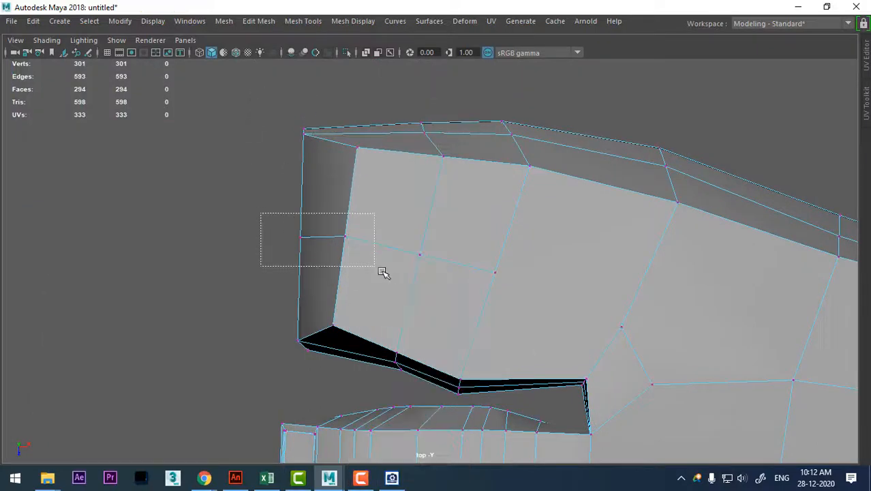
left_click_drag(383, 272, 382, 272)
left_click_drag(323, 239, 320, 240)
left_click_drag(305, 235, 298, 238)
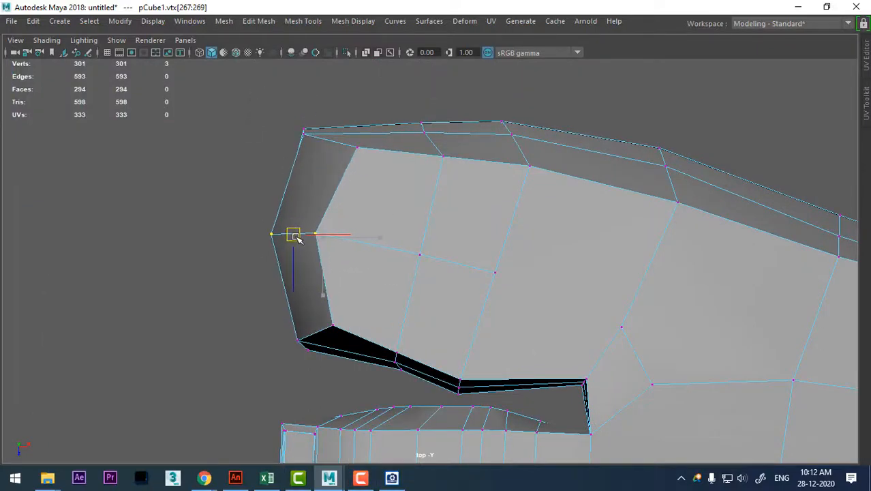
Select the lengthwise center edge loop of the second toe in the perspective view.
middle_click_drag(363, 315, 401, 188, "alt")
middle_click_drag(415, 358, 454, 265, "alt")
scroll(390, 226, "up", 2)
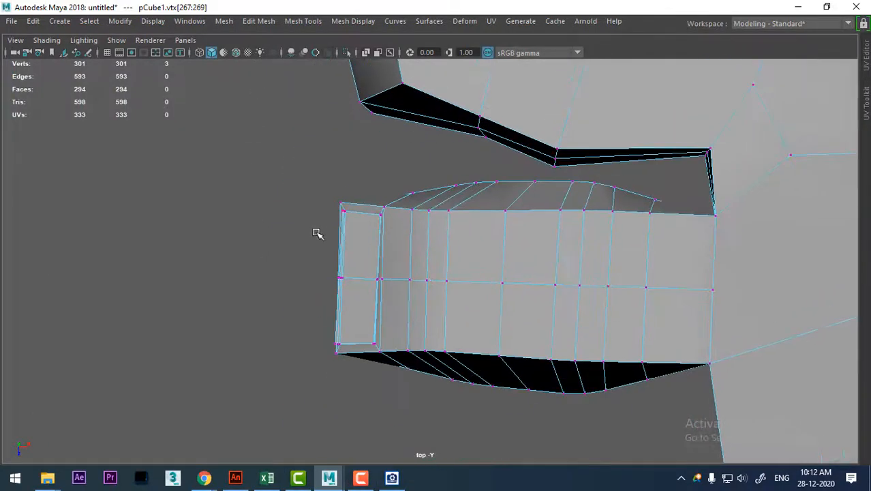
left_click_drag(348, 297, 348, 297)
key("space")
left_click_drag(465, 295, 465, 229)
right_click_drag(438, 109, 439, 41)
left_click(400, 218)
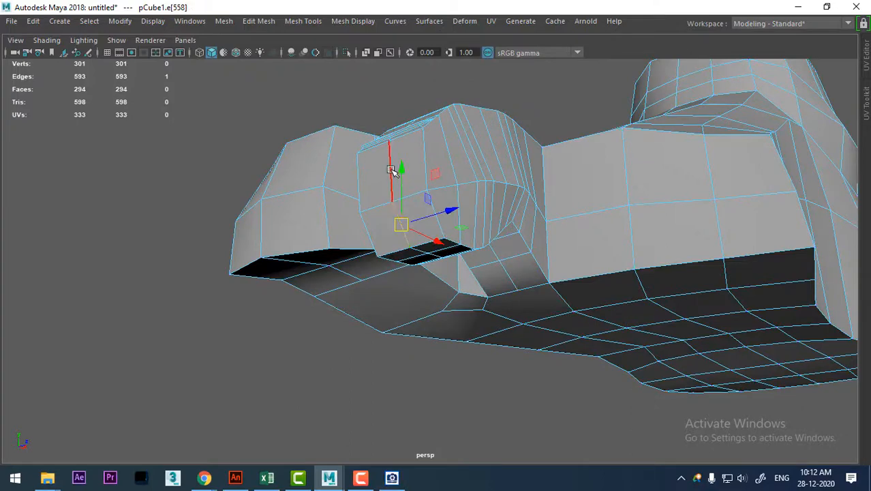
double_click(392, 170)
mouse_move(453, 212)
left_mouse_down("alt")
mouse_move(484, 249)
mouse_move(450, 218)
left_mouse_up("alt")
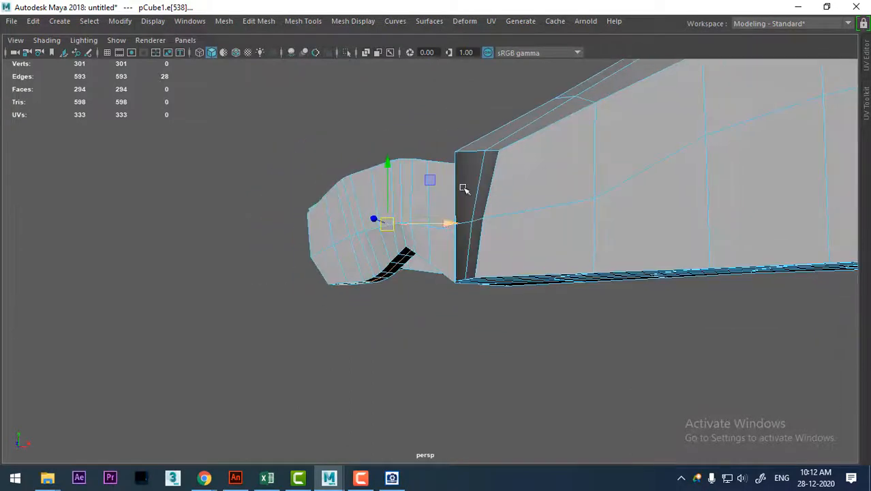
Move the center of the second toe's tip slightly forward to round it, and check the smoothed preview.
left_click_drag(521, 127, 392, 307, "ctrl")
key("space")
left_click_drag(454, 311, 351, 306, "alt")
left_click_drag(435, 281, 428, 284)
key("space")
left_click_drag(463, 310, 496, 223)
left_click_drag(496, 224, 510, 208, "alt")
key("3")
middle_click_drag(510, 208, 513, 352, "alt")
Cut new edges with Multi-Cut from the big toe's center line over the web between the toes to the second toe's center line.
mouse_move(548, 195)
right_mouse_down()
mouse_move(577, 196)
mouse_move(562, 199)
right_mouse_up()
left_click(562, 200)
key("1")
mouse_move(563, 199)
left_mouse_down("alt")
mouse_move(515, 285)
mouse_move(546, 196)
left_mouse_up("alt")
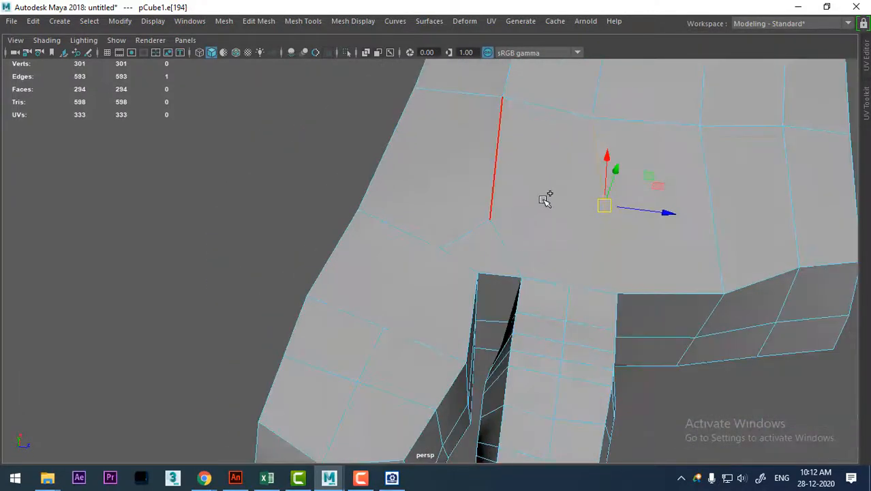
right_click_drag(546, 182, 468, 181, "shift")
left_click(442, 250)
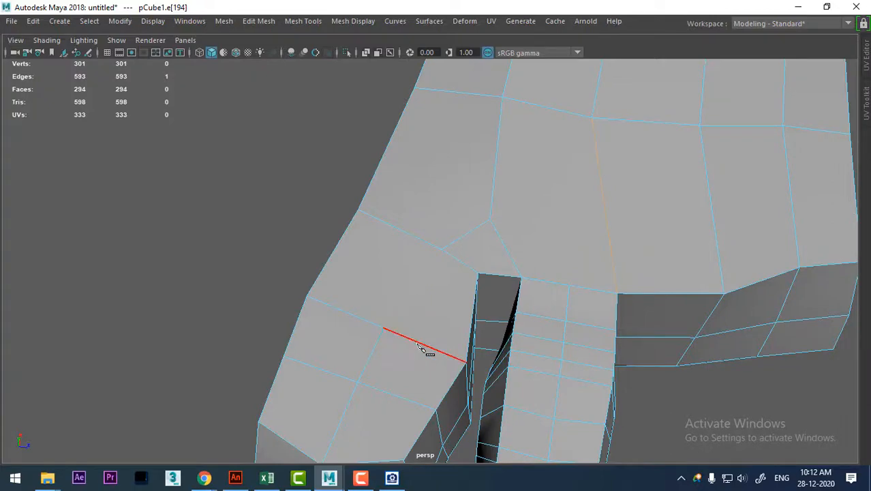
left_click_drag(492, 297, 417, 314, "alt")
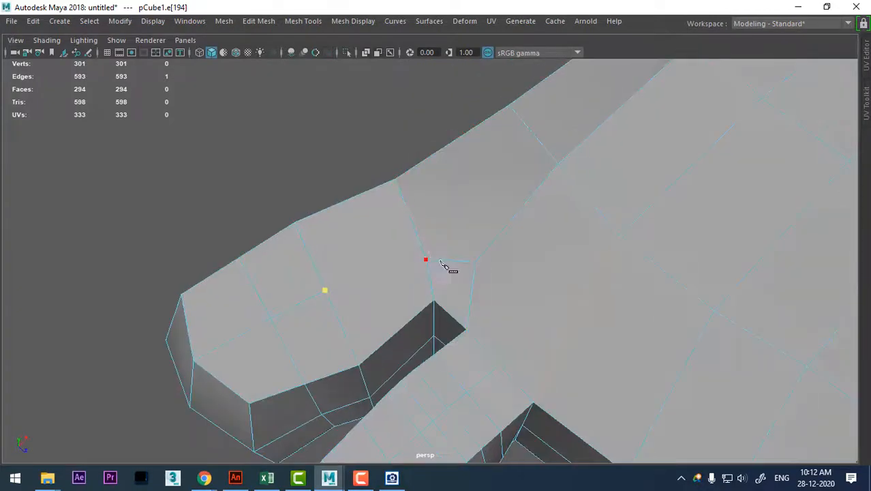
left_click_drag(431, 281, 421, 237, "alt")
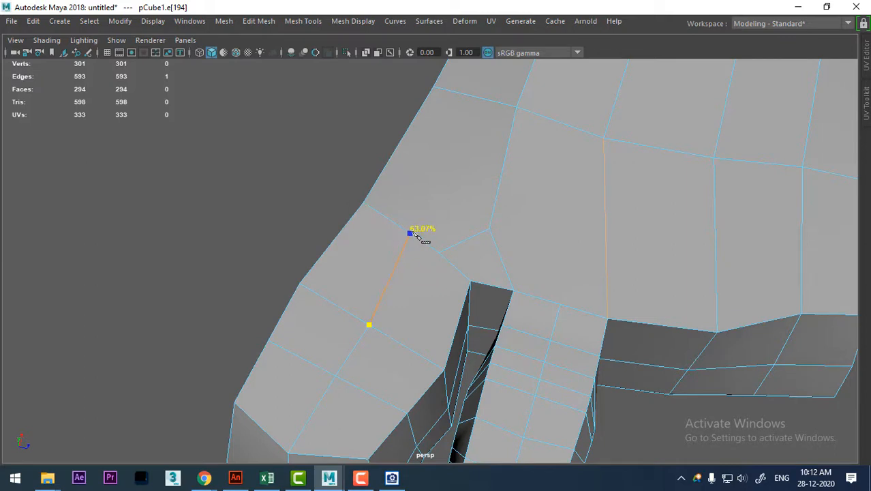
left_click(508, 150)
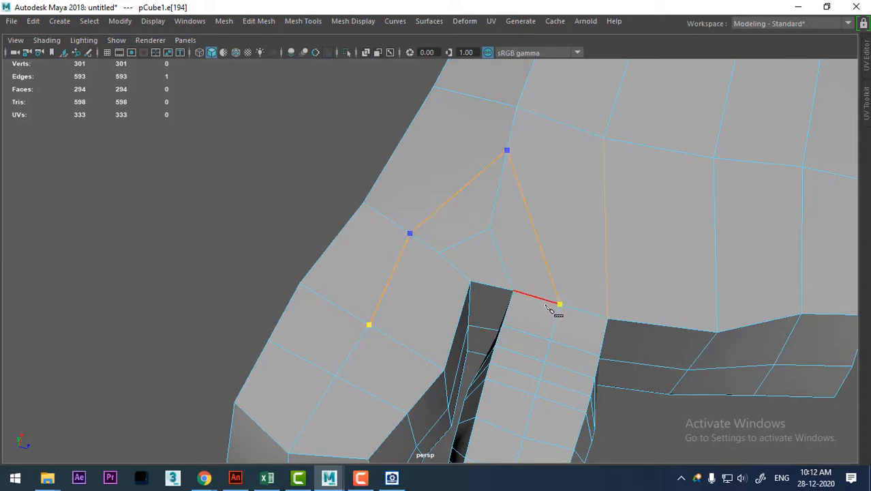
left_click(560, 304)
key("Return")
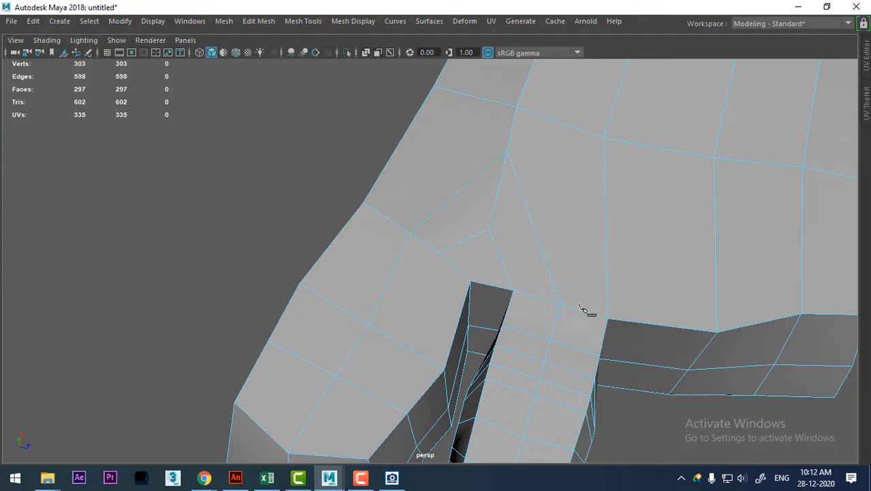
Move the two top edges of the loop at the back of the second toe's front bend along the toe.
left_click_drag(584, 340, 533, 191, "alt")
right_click_drag(532, 192, 588, 95)
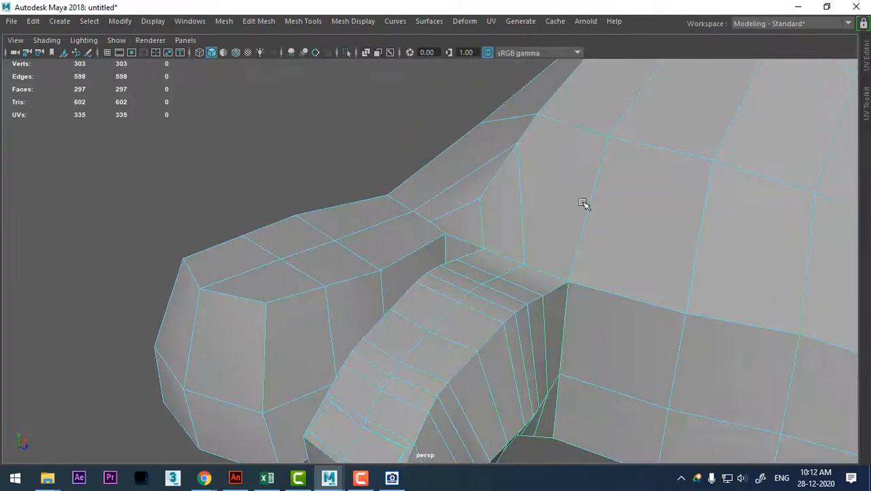
left_click_drag(583, 204, 413, 260, "alt")
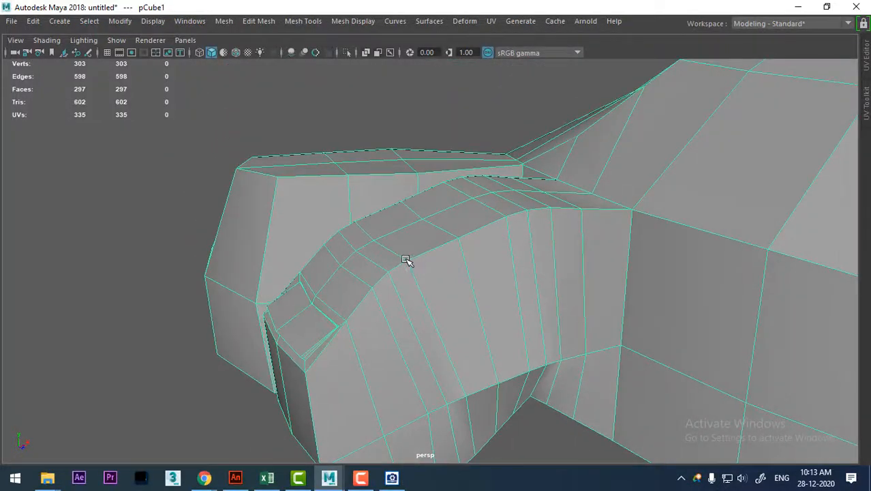
right_click_drag(396, 253, 371, 230)
left_click(403, 259)
right_click_drag(424, 263, 480, 404, "alt")
left_click(351, 243, "shift")
left_click_drag(373, 215, 385, 206)
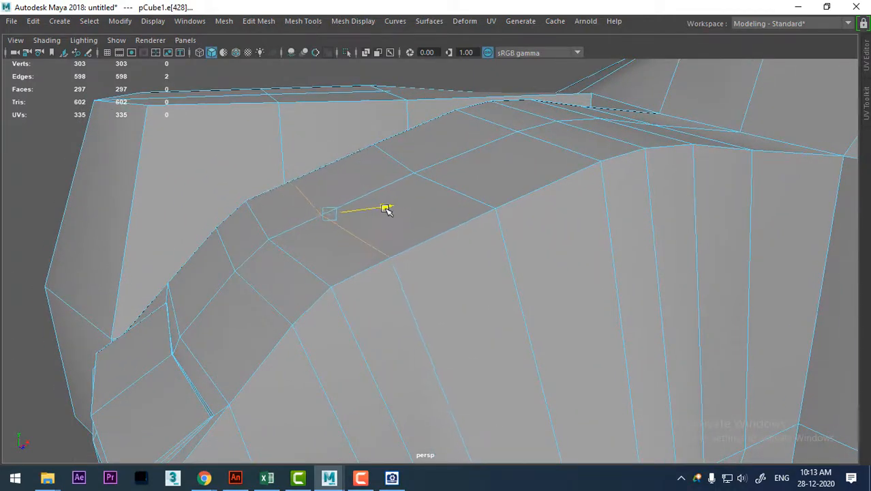
Adjust the two top edges of the bend loop nearest the second toe's nail, and turn on the smoothed preview.
left_click(244, 273)
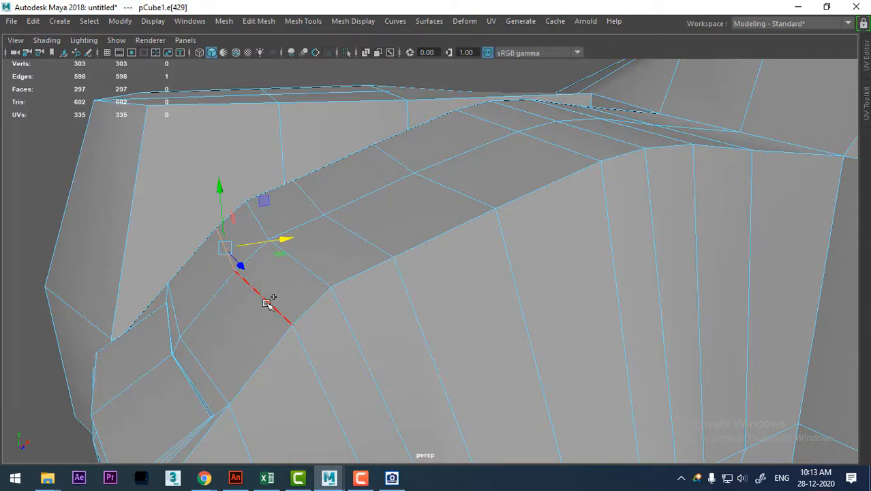
left_click_drag(268, 304, 256, 214, "alt")
left_click(228, 194, "shift")
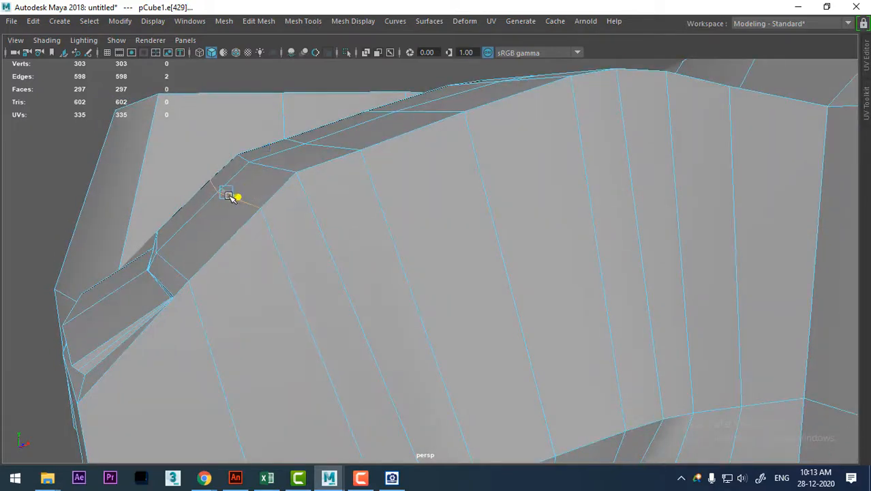
key("3")
Select the top edges of the loop over the second toe's rear knuckle and raise them slightly.
left_click_drag(324, 208, 407, 253, "alt")
left_click(506, 228)
left_click(461, 294)
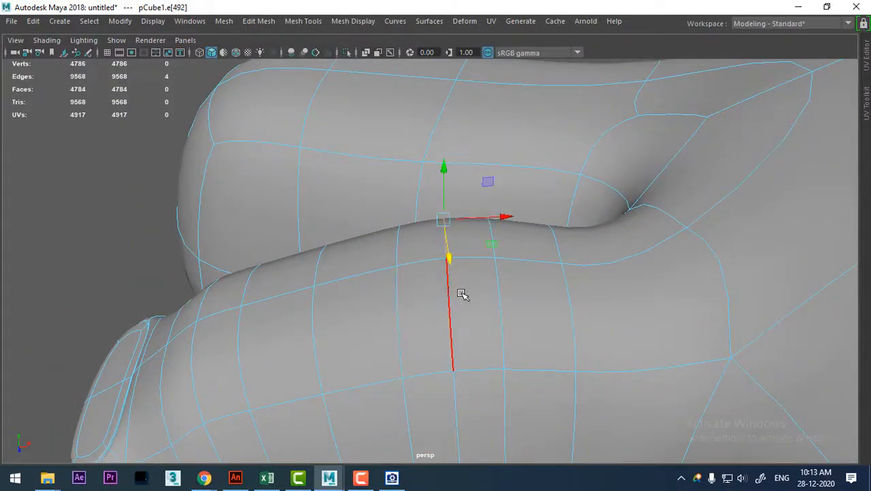
left_click(448, 291, "shift")
left_click_drag(481, 295, 476, 236, "alt")
left_click_drag(444, 82, 444, 73)
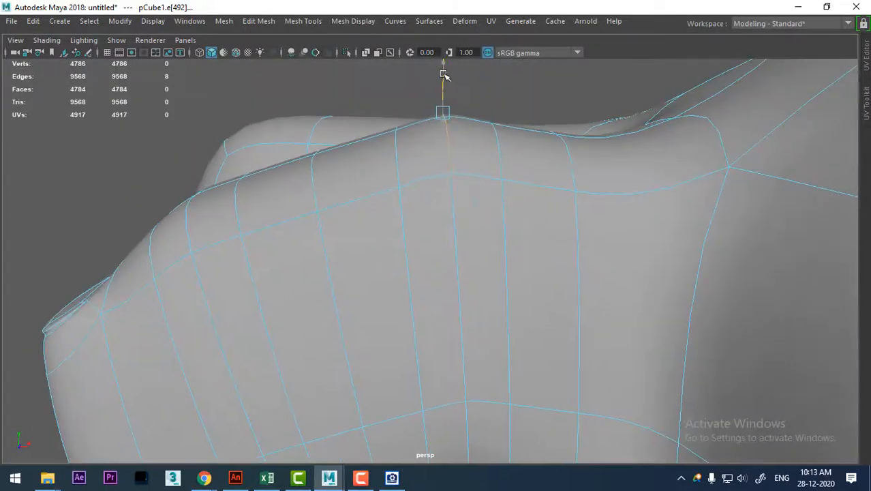
Examine the shape of the big toe and second toe from above in smoothed shading without a selection.
left_click_drag(476, 238, 546, 249, "alt")
scroll(560, 238, "down", 2)
right_click_drag(588, 109, 669, 89)
left_click_drag(215, 191, 538, 297, "alt")
left_click(624, 304)
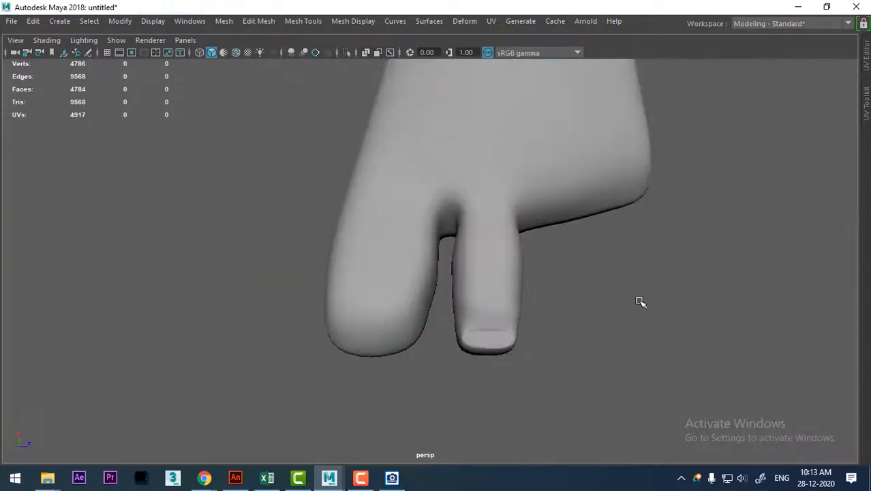
left_click_drag(640, 299, 535, 273, "alt")
left_click(535, 273)
Show the second toe in the top view and compare it with the toes in the zoomed woman-foot reference image.
key("space")
left_click_drag(629, 255, 529, 276)
scroll(530, 276, "up", 1)
middle_click_drag(617, 259, 532, 246, "alt")
left_click(392, 477)
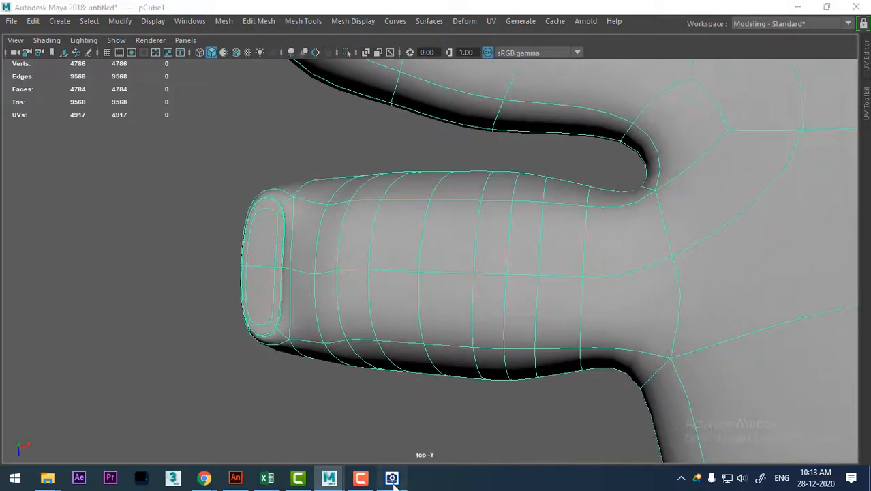
scroll(698, 299, "up", 6)
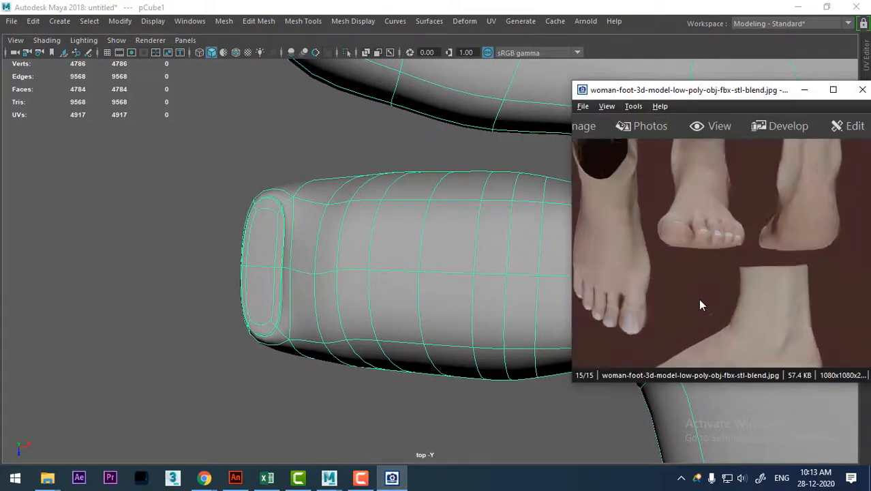
left_click_drag(719, 256, 729, 298)
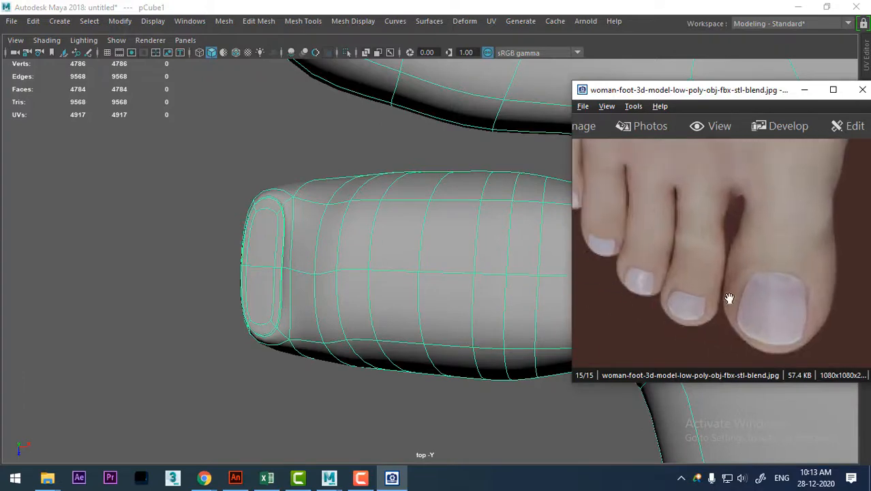
Scale the edge loops near the second toe's base and across its middle slightly narrower in the top view.
middle_click_drag(492, 270, 354, 269, "alt")
right_click_drag(430, 234, 361, 87)
left_click_drag(394, 220, 390, 392)
right_click_drag(409, 232, 410, 76)
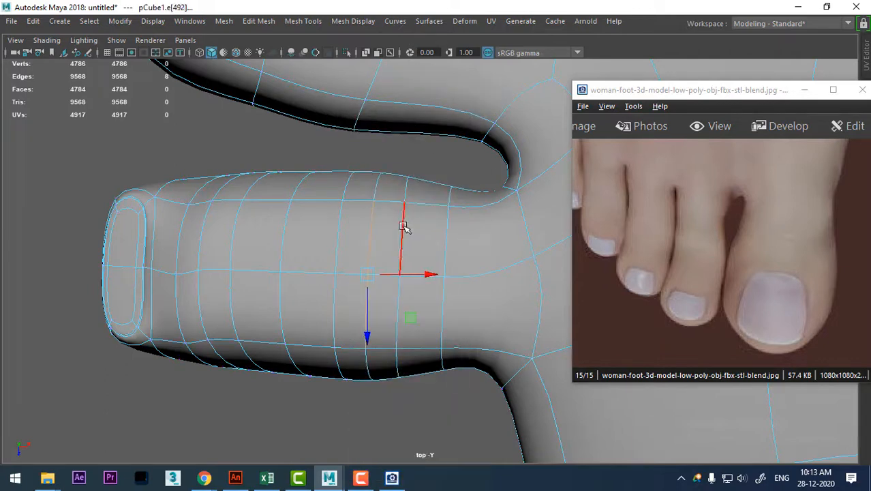
double_click(405, 229)
key("q")
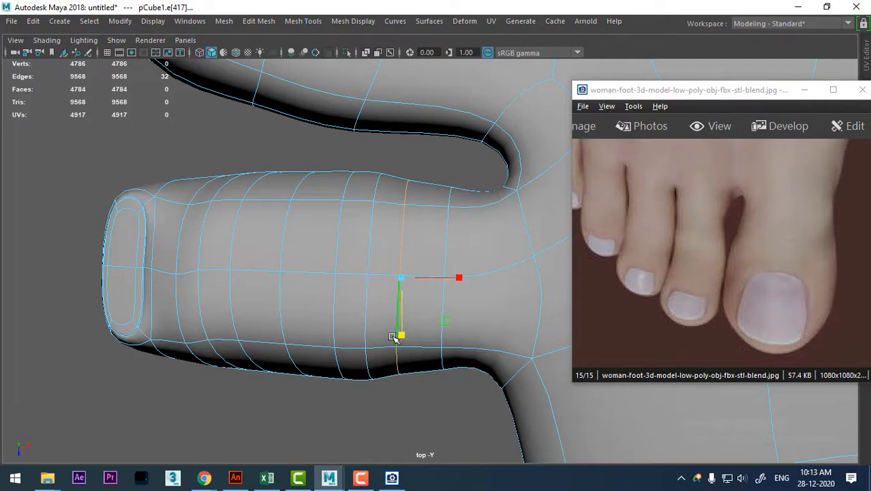
double_click(282, 232)
left_click_drag(306, 332, 306, 324)
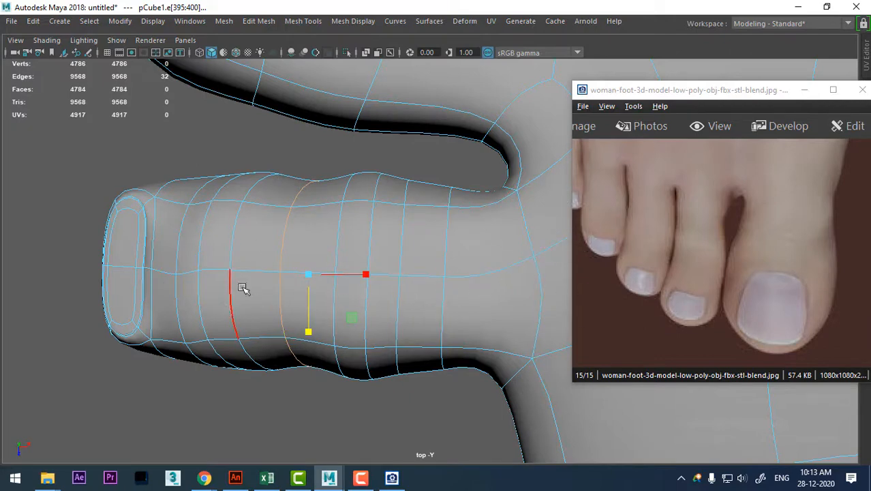
Select the centre edges down the front of the second toe's tip in perspective and pull them slightly forward.
key("space")
left_click_drag(273, 288, 331, 279)
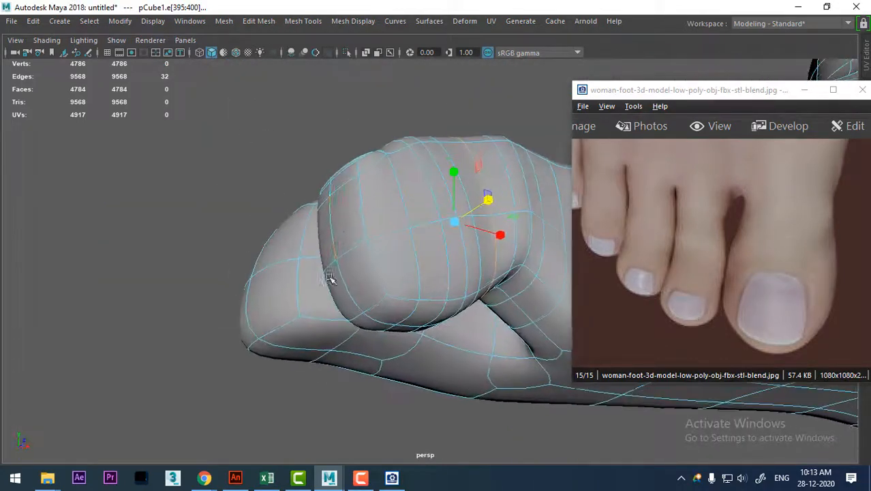
left_click(331, 225)
right_click_drag(332, 228, 369, 346, "alt")
left_click(284, 303, "shift")
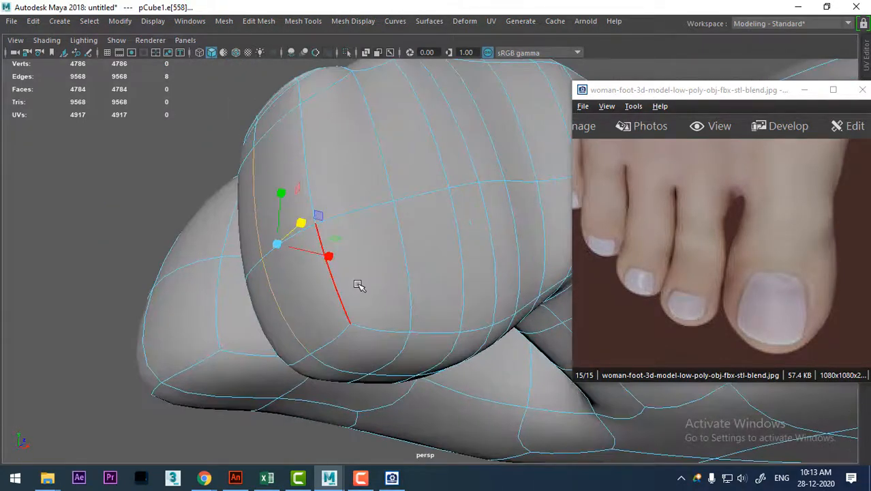
left_click_drag(352, 286, 293, 312, "alt")
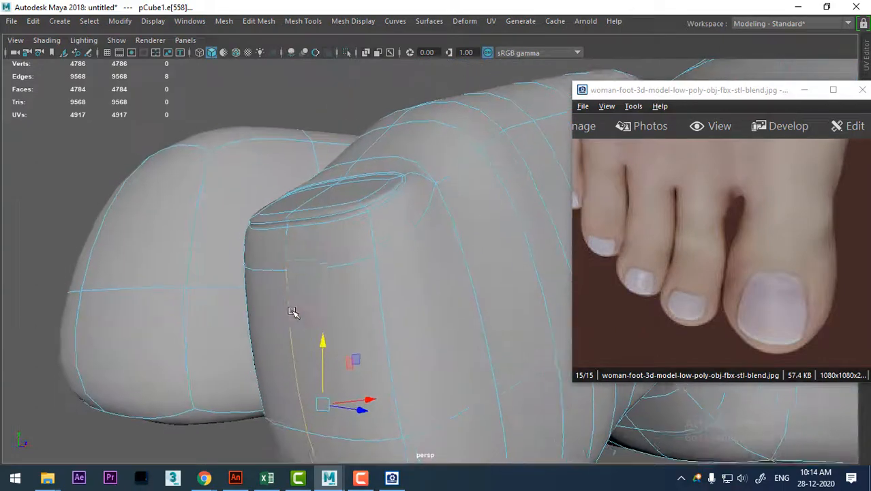
left_click(285, 257, "shift")
scroll(277, 239, "down", 5)
left_click_drag(276, 240, 292, 274, "alt")
middle_click_drag(291, 275, 311, 253, "alt")
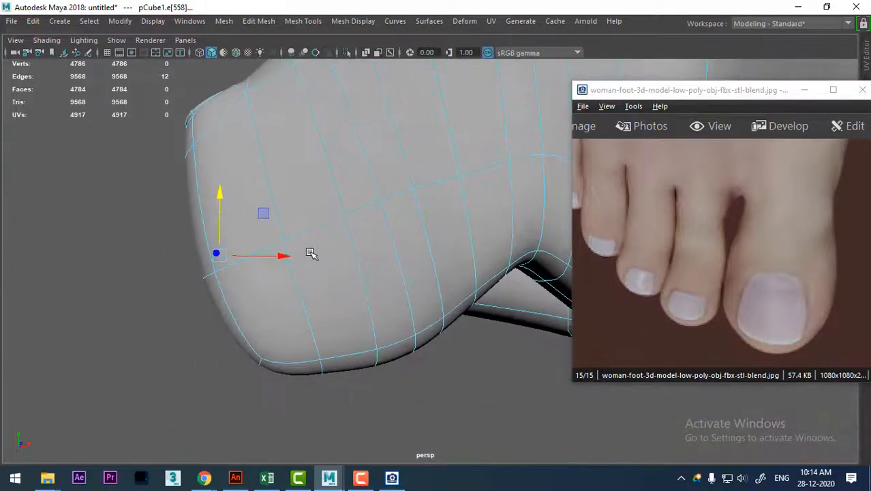
left_click_drag(281, 255, 262, 262)
Select the centre edges over the front of the big toe's tip and push them slightly forward.
right_click_drag(261, 264, 255, 203, "alt")
left_click_drag(255, 202, 314, 230, "alt")
double_click(287, 241)
left_click(266, 301)
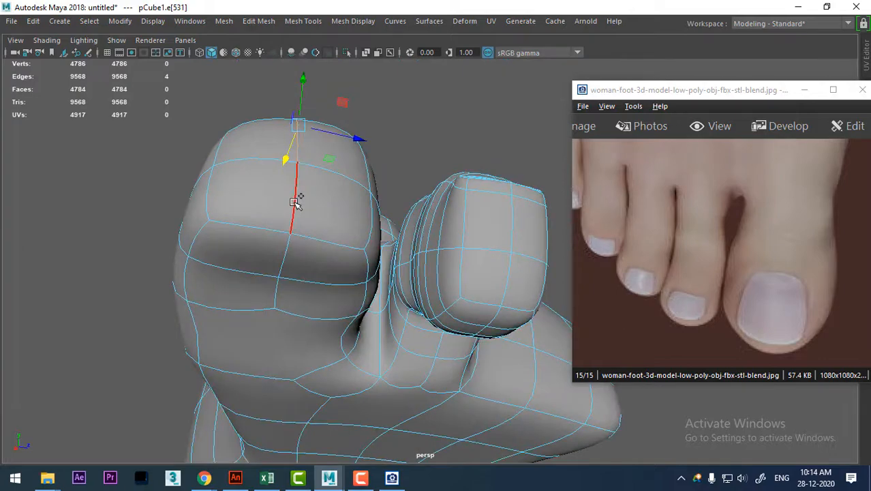
left_click(297, 145, "shift")
left_click_drag(296, 145, 283, 123, "alt")
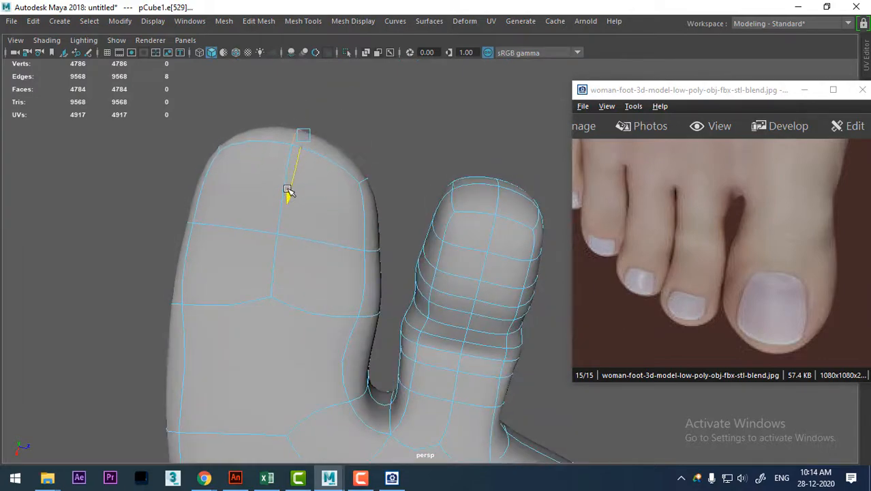
left_click_drag(288, 192, 250, 351, "alt")
left_click_drag(260, 168, 342, 287, "alt")
Select the two top faces at the big toe's tip and examine the nail area from the side.
right_click_drag(341, 109, 341, 145)
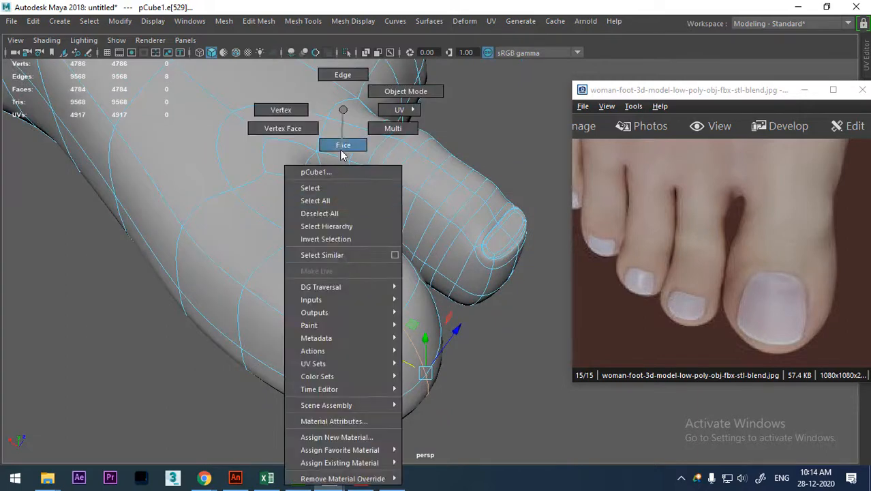
left_click(343, 312)
left_click(400, 276, "shift")
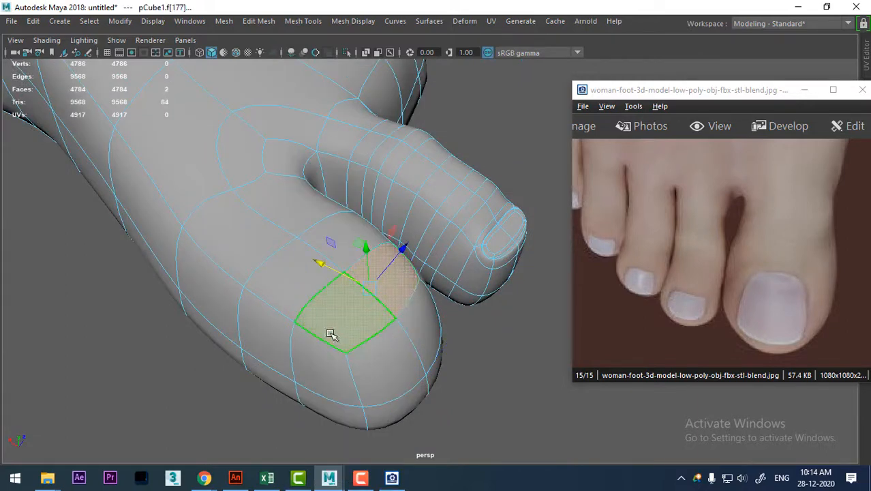
left_click_drag(331, 335, 381, 267, "alt")
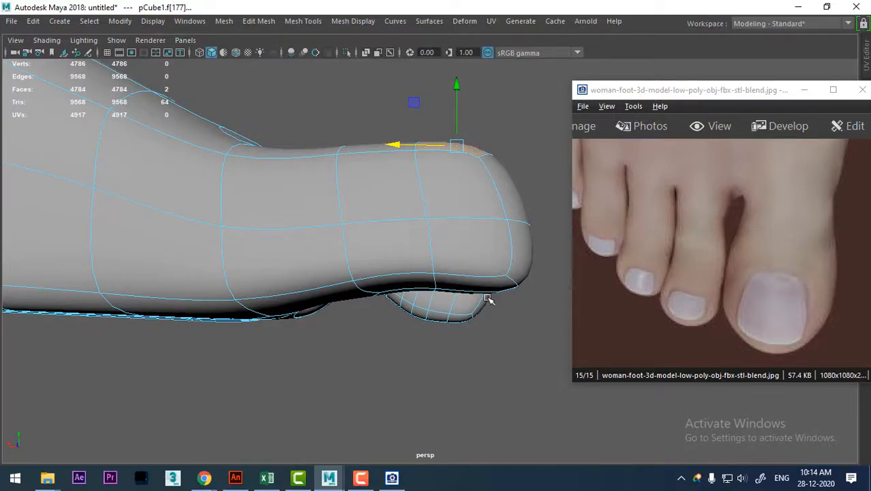
left_click_drag(376, 260, 361, 260, "alt")
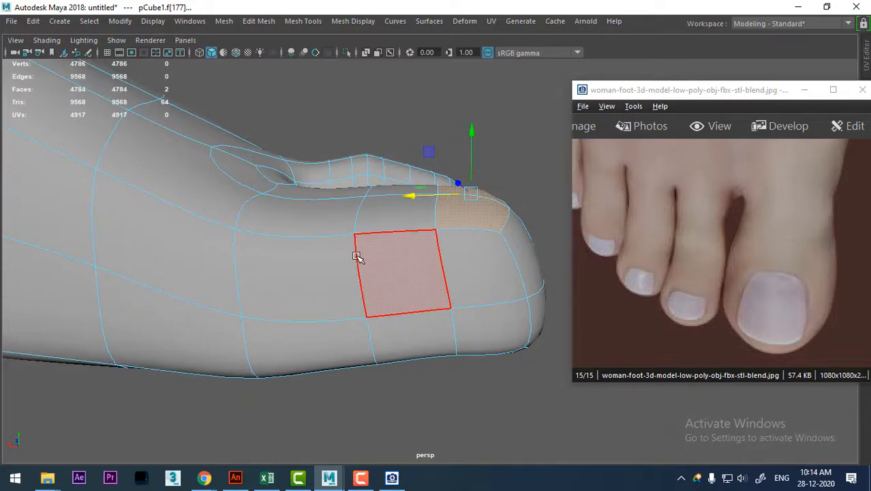
Bevel the edge loop across the middle of the big toe with 2 segments and hide the reference image.
right_click_drag(356, 256, 357, 42)
double_click(357, 257)
right_click_drag(340, 244, 403, 244, "shift")
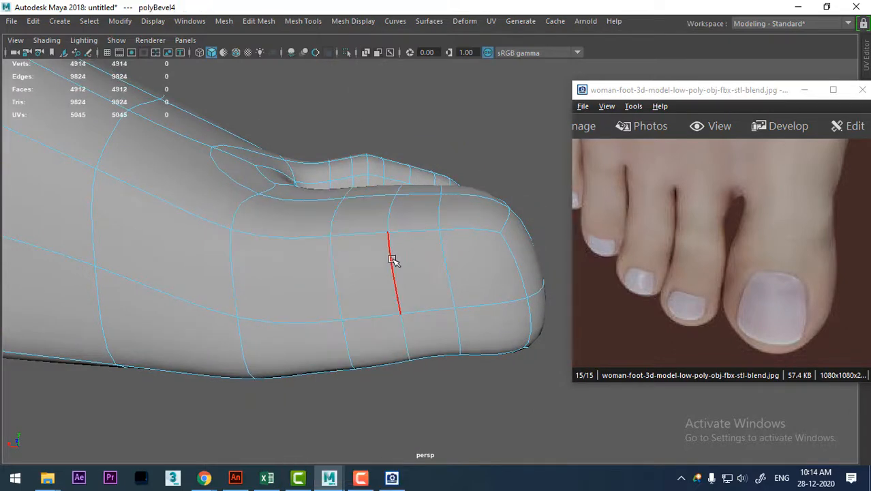
left_click(814, 94)
left_click_drag(672, 286, 673, 287)
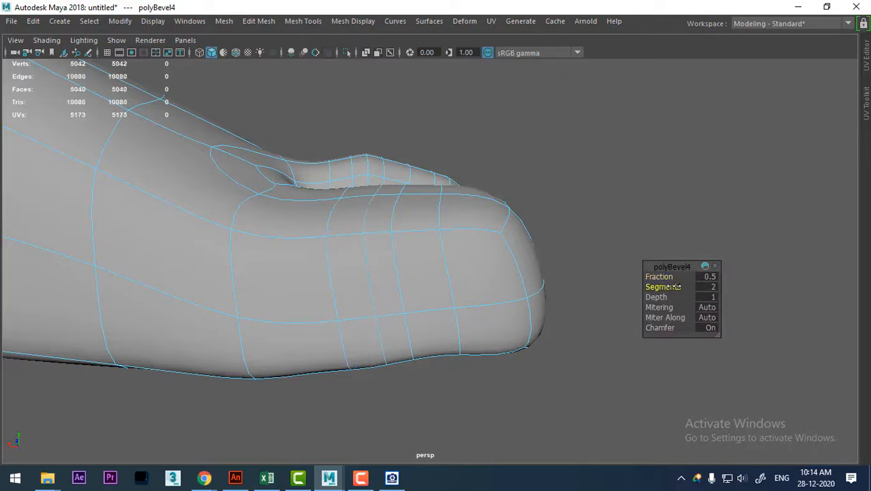
Show the big toe in the top view and compare its outline with the woman-foot reference image.
left_click_drag(410, 269, 382, 301, "alt")
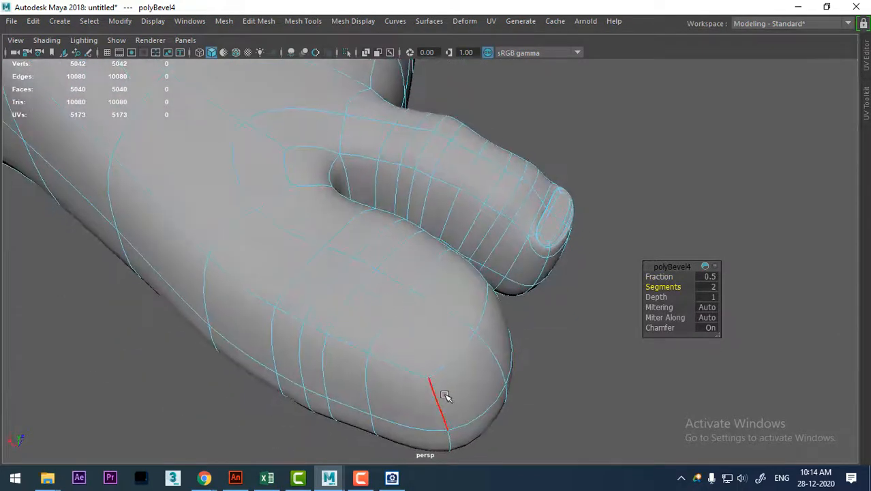
key("space")
left_click_drag(440, 341, 328, 336)
middle_click_drag(396, 273, 401, 443, "alt")
middle_click_drag(427, 339, 422, 354, "alt")
left_click(392, 478)
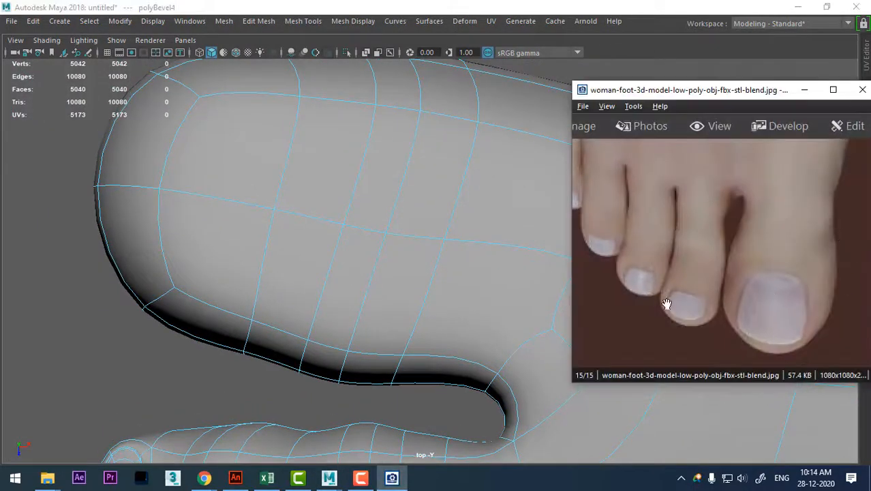
middle_click_drag(351, 293, 296, 312, "alt")
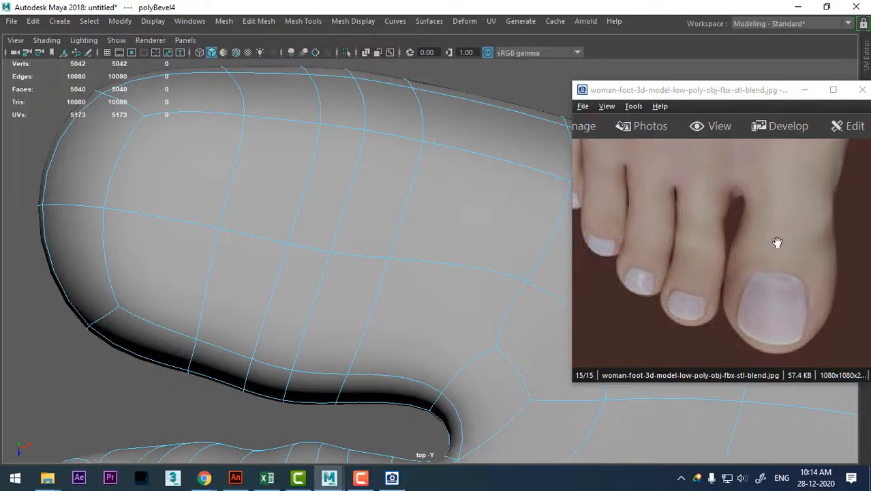
Select the vertices of the rear bevelled loop on the big toe's side facing the second toe for moving.
right_click_drag(363, 145, 315, 119)
middle_click_drag(437, 178, 376, 182, "alt")
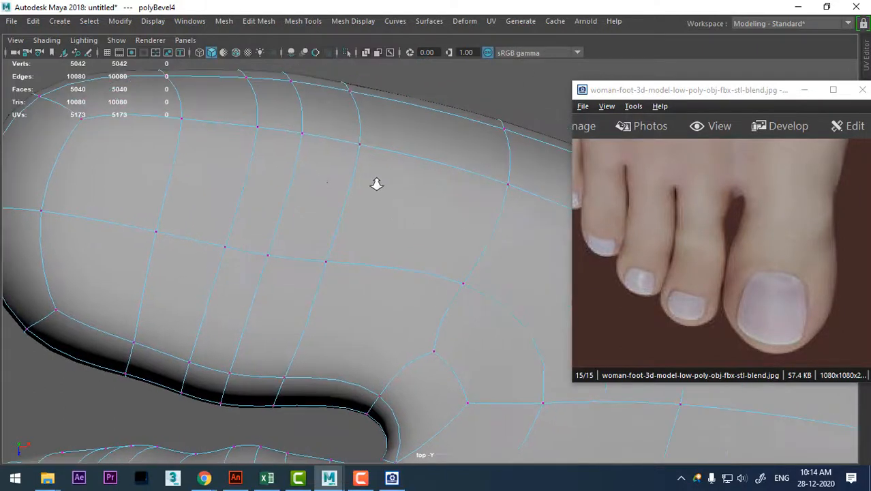
right_click_drag(376, 183, 372, 281, "alt")
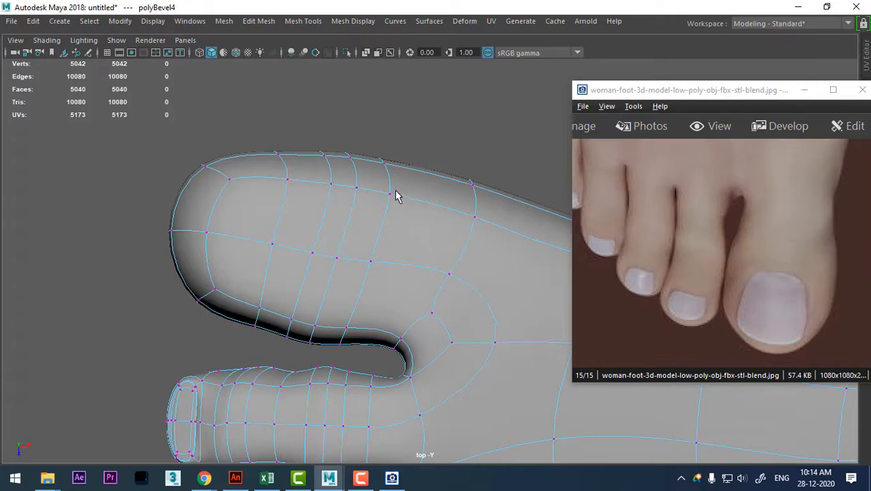
left_click_drag(353, 323, 338, 351)
key("w")
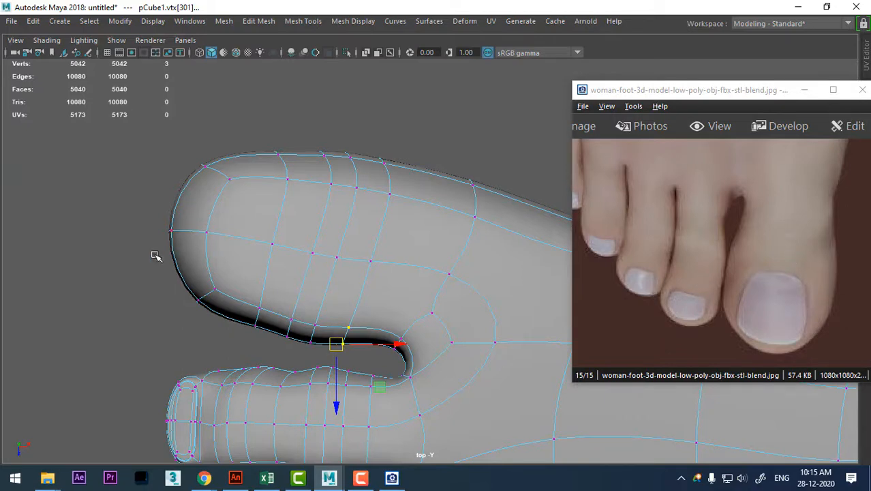
Nudge the vertices at the big toe's two tip corners and on its inner side to refine the outline.
left_click_drag(232, 207, 233, 186)
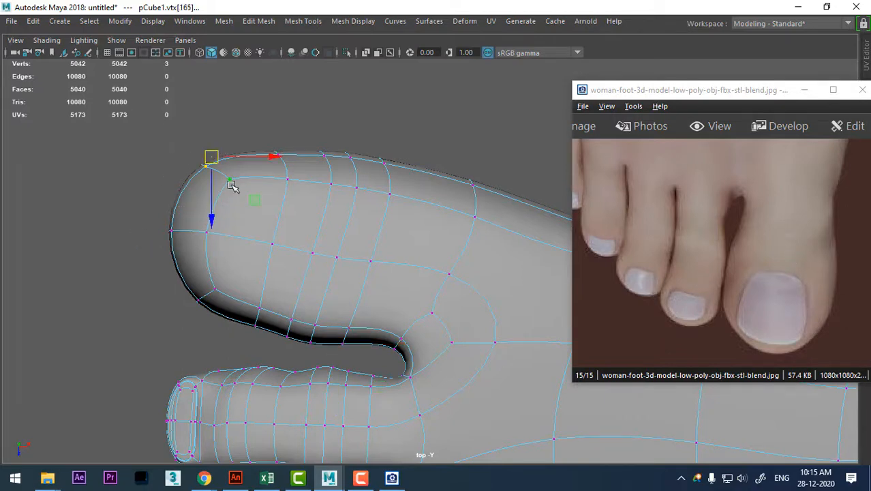
left_click_drag(212, 157, 210, 160)
mouse_move(186, 315)
left_mouse_down()
mouse_move(224, 279)
mouse_move(195, 307)
left_mouse_up()
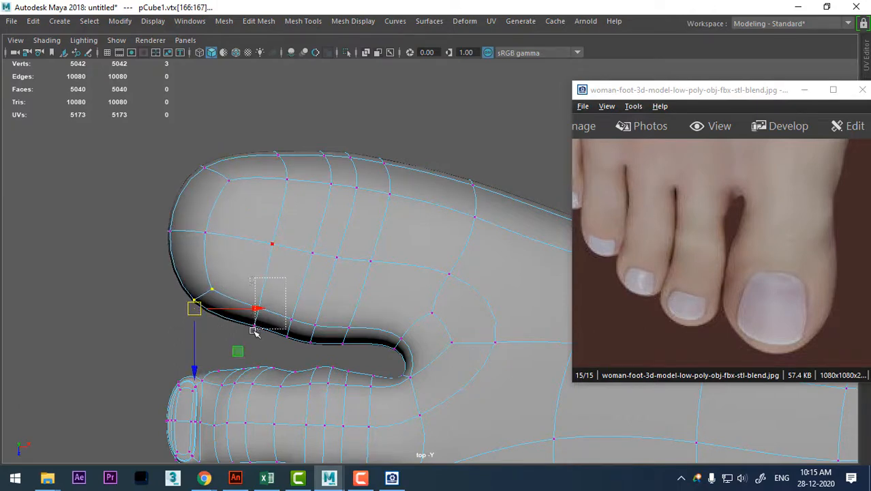
left_click_drag(254, 332, 255, 330)
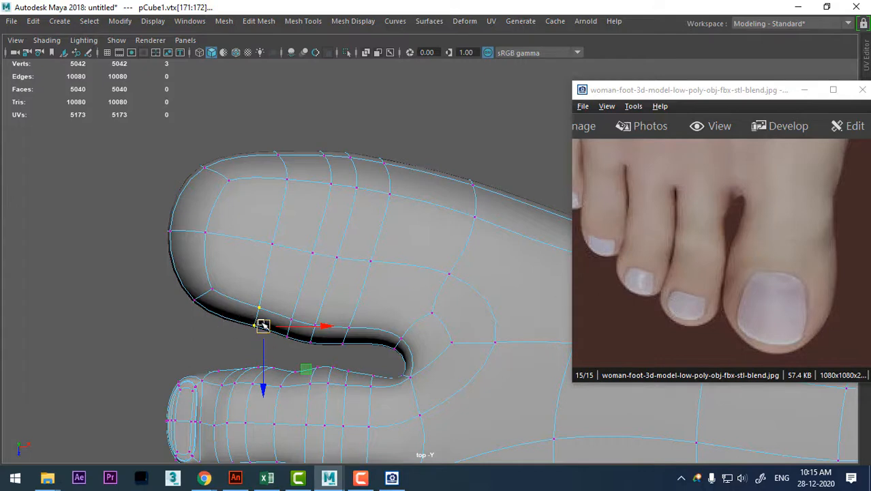
left_click_drag(263, 324, 273, 331)
Return to the perspective view and compare the big toe's profile with the side-view female foot reference image.
middle_click_drag(354, 286, 360, 311, "alt")
key("space")
left_click_drag(377, 302, 372, 127)
left_click_drag(388, 225, 443, 196, "alt")
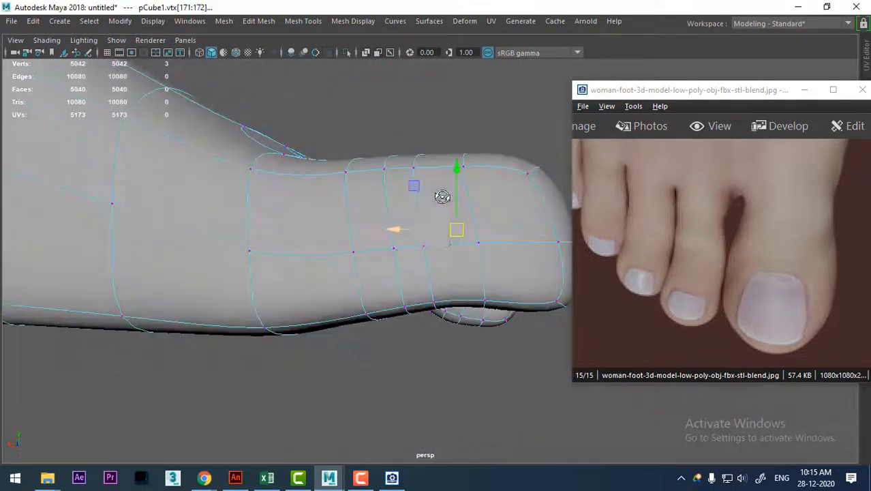
left_click(788, 249)
scroll(745, 239, "up", 2)
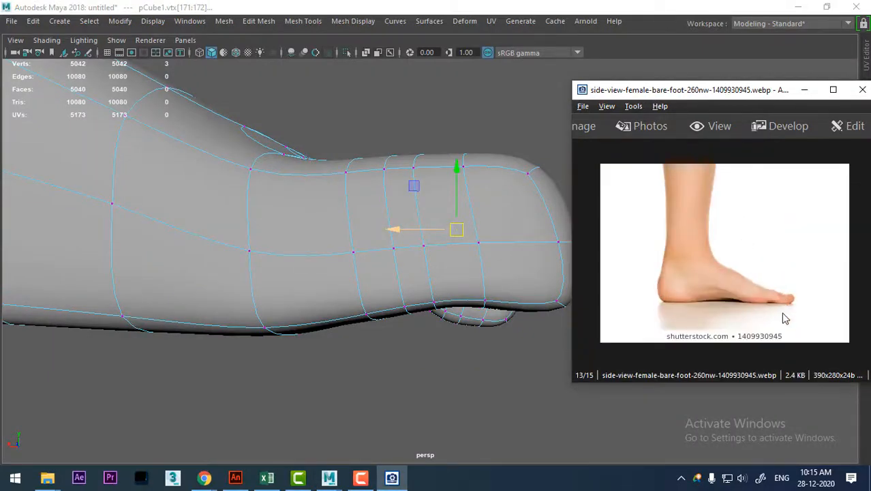
left_click_drag(379, 279, 327, 216, "alt")
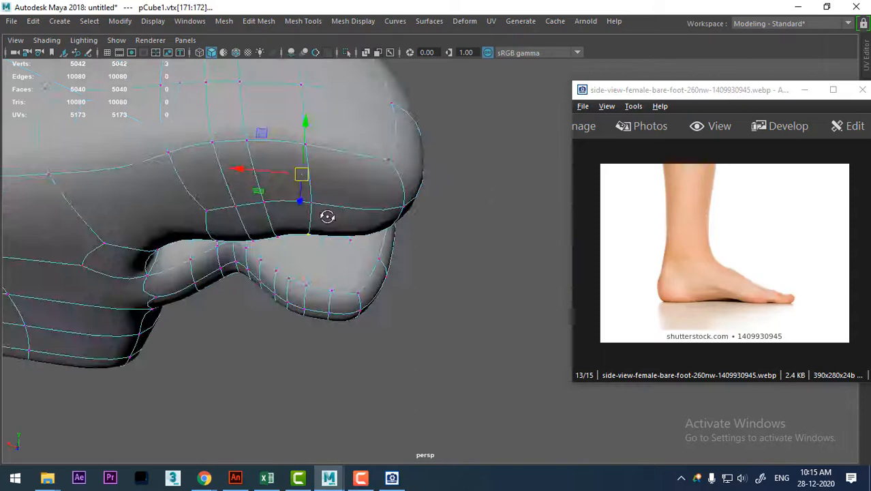
Select the underside edges of the big toe's loop nearest the tip and lower them in the back view.
right_click_drag(327, 109, 321, 73)
left_click(306, 189)
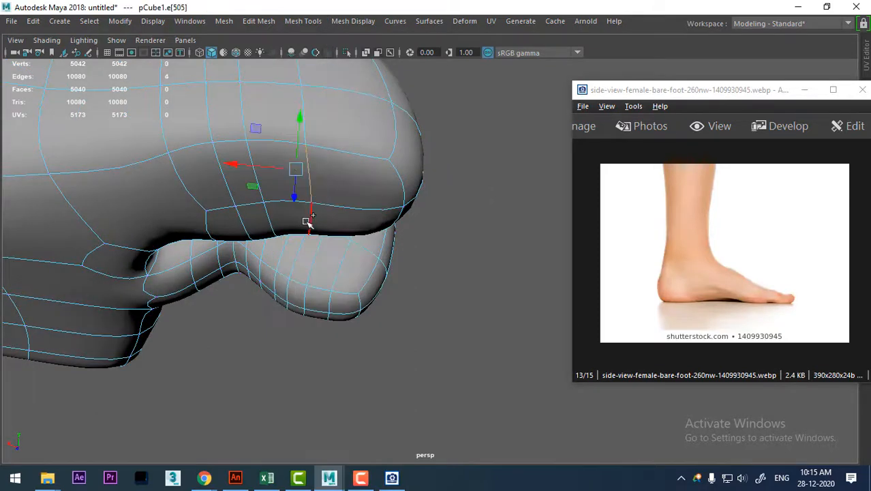
left_click(307, 220, "shift")
left_click_drag(352, 220, 383, 285, "alt")
key("space")
left_click(382, 286)
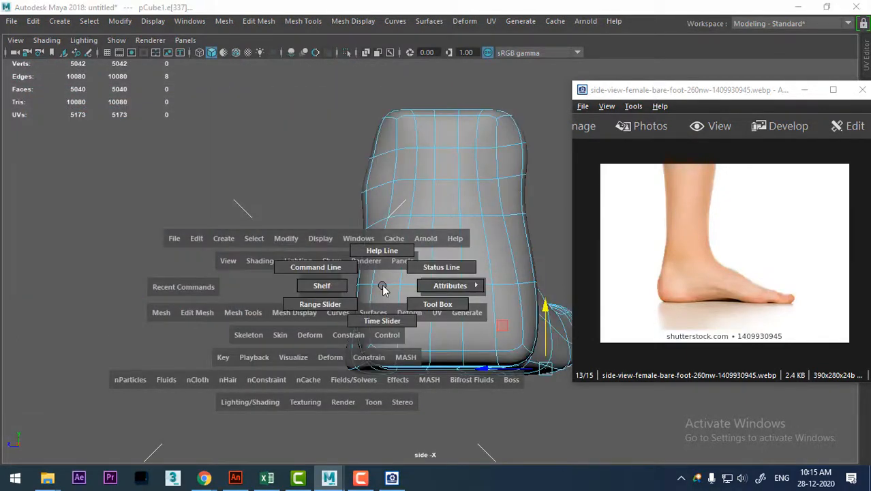
left_click_drag(286, 282, 286, 321)
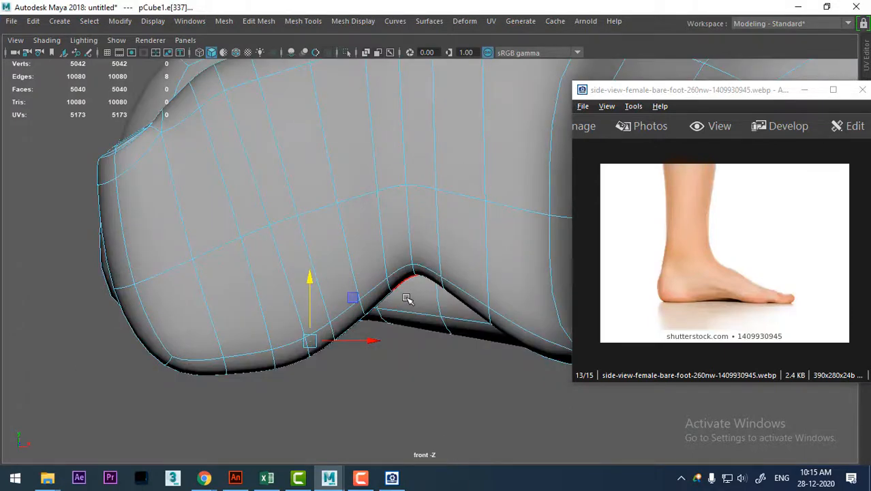
right_click(407, 301)
key("space")
left_click_drag(408, 305, 410, 307)
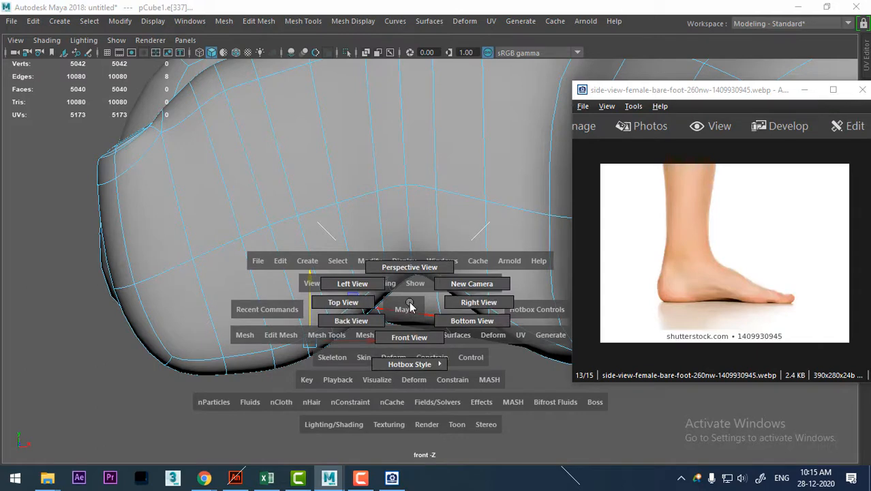
left_click_drag(411, 307, 343, 326)
middle_click_drag(416, 321, 151, 329, "alt")
right_click_drag(152, 329, 409, 461, "alt")
middle_click_drag(237, 360, 437, 283, "alt")
right_click_drag(437, 283, 421, 367, "alt")
left_click_drag(393, 339, 395, 359)
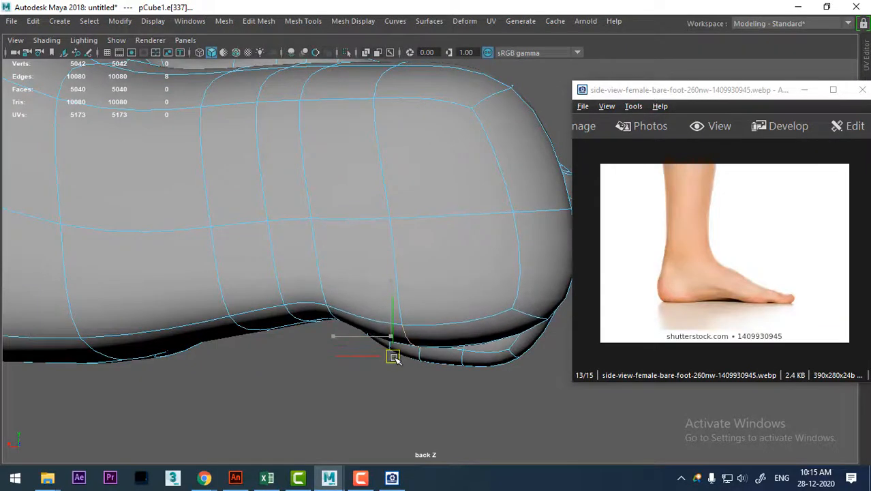
right_click_drag(401, 379, 424, 432, "alt")
Select the underside edges of the big toe's next loop behind the tip and lower them in the back view, following the side-view reference.
left_click(796, 292)
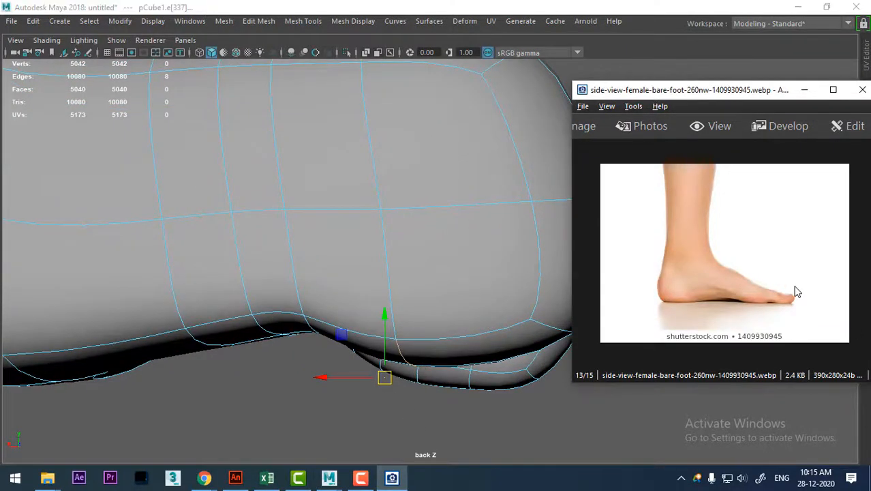
scroll(798, 298, "up", 6)
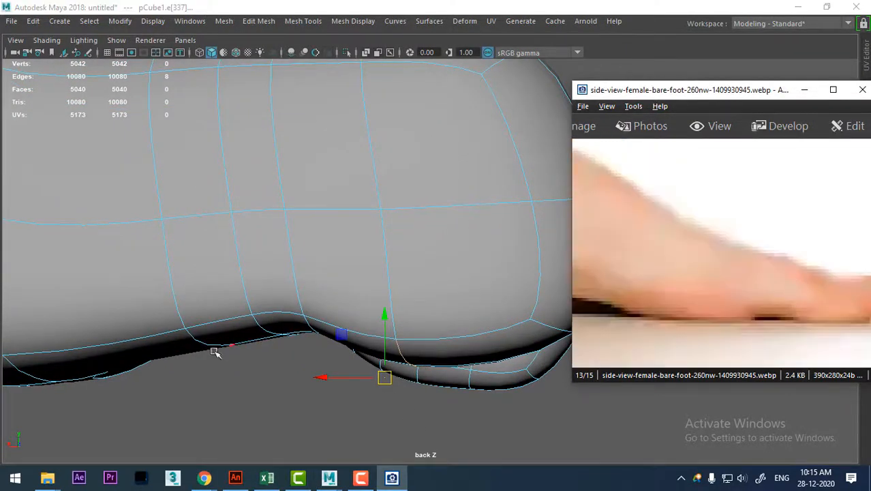
left_click(307, 324)
key("space")
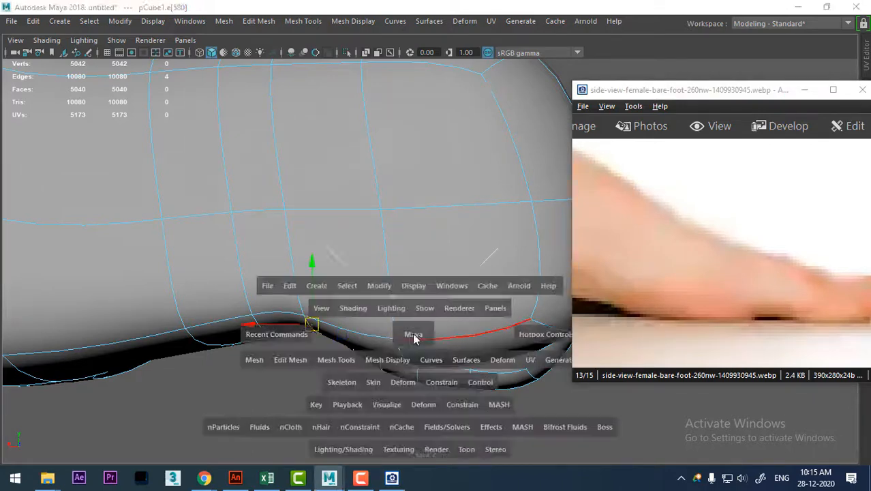
left_click_drag(414, 334, 293, 239)
left_click(241, 185, "shift")
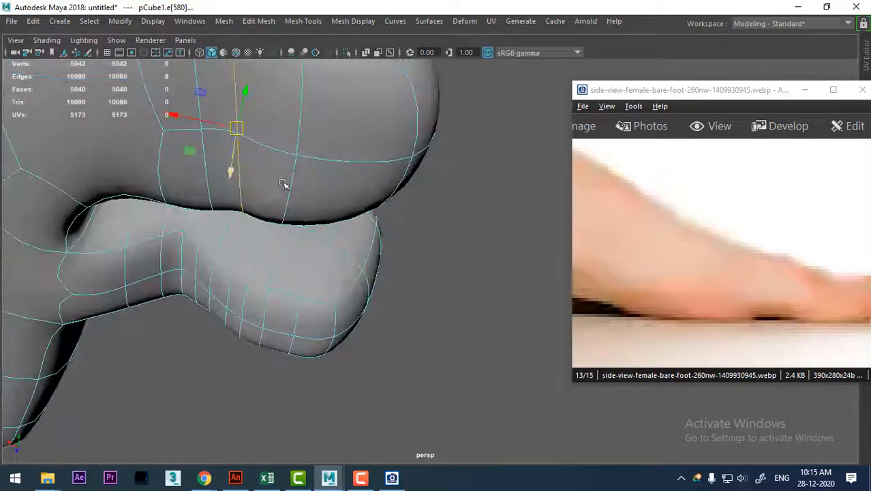
key("space")
left_click(295, 180)
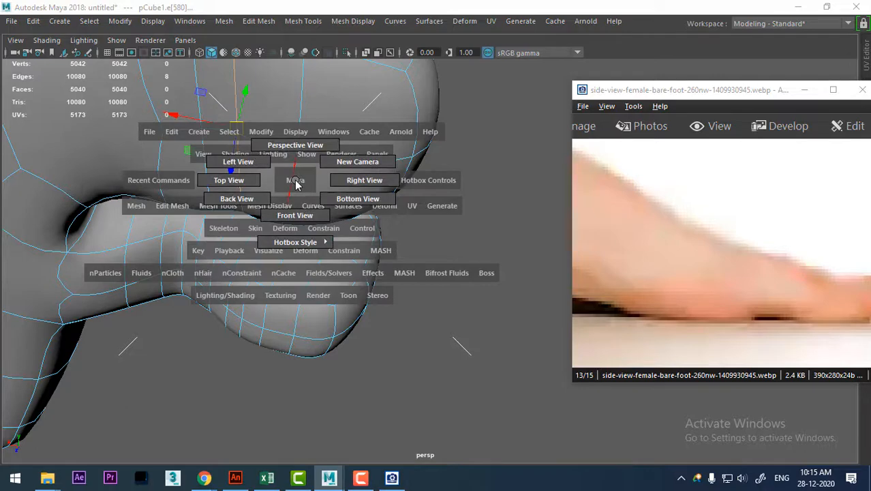
left_click_drag(295, 182, 236, 198)
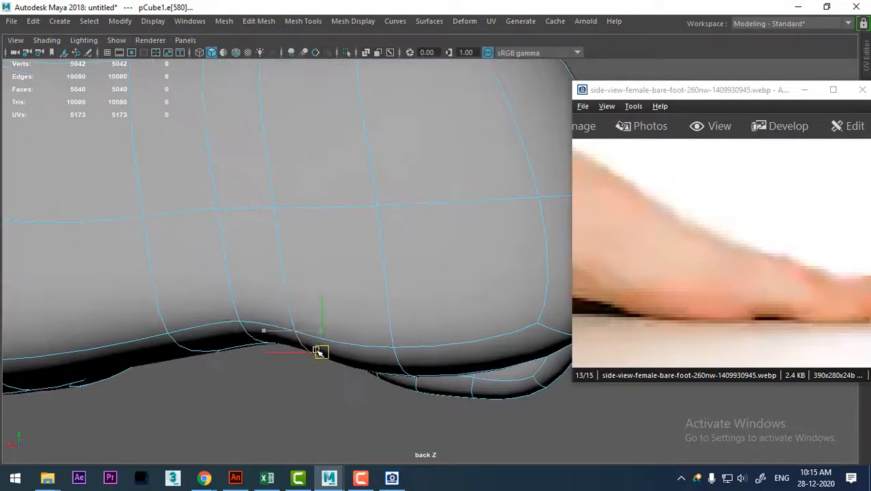
left_click_drag(319, 352, 317, 357)
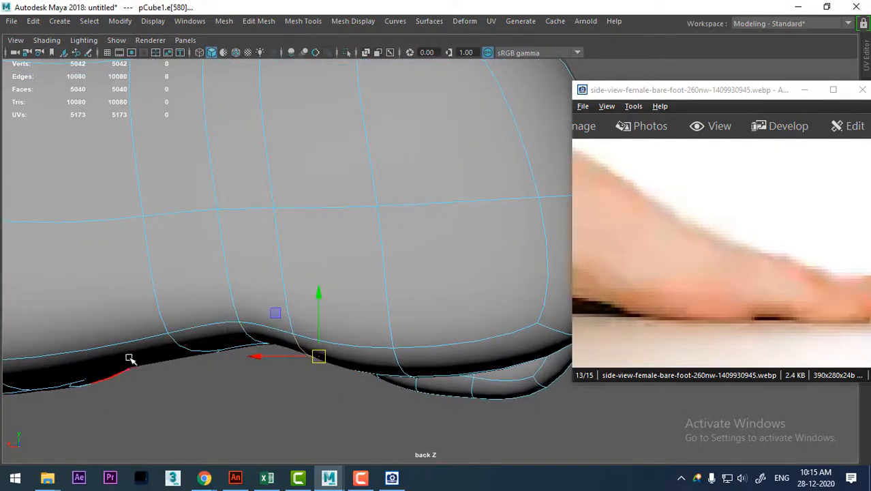
Select two adjacent edges on the sole beneath the arch and raise them in the back view to match the side-view reference.
middle_click_drag(130, 359, 389, 310, "alt")
scroll(332, 309, "down", 5)
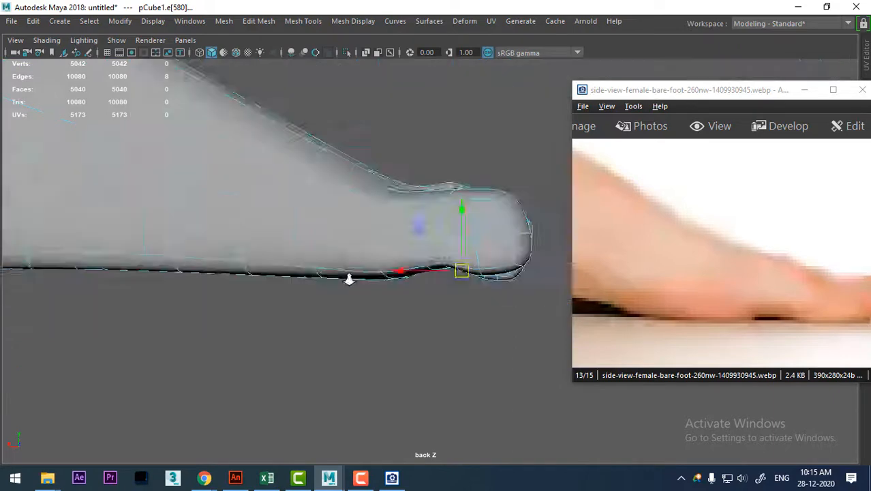
left_click_drag(675, 307, 769, 274)
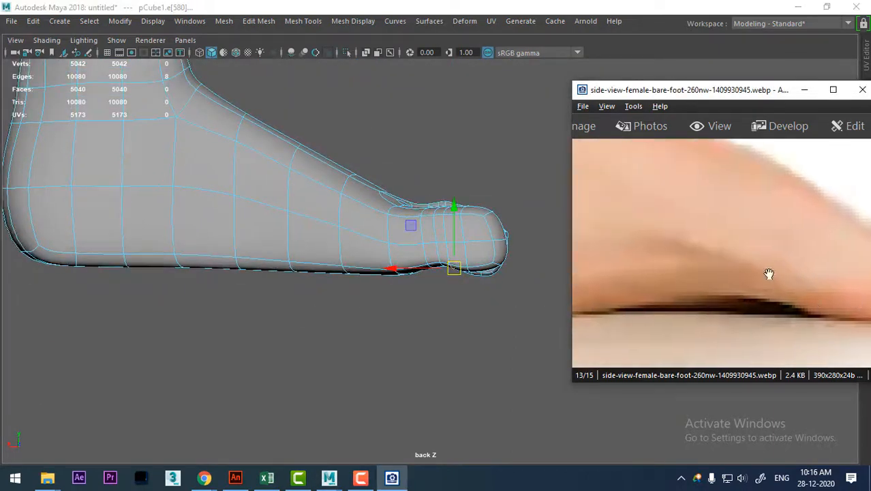
scroll(185, 279, "up", 2)
left_click(152, 263)
key("space")
left_click_drag(255, 299, 250, 151)
left_click_drag(246, 190, 486, 311, "alt")
middle_click_drag(486, 311, 538, 393, "alt")
right_click_drag(538, 392, 282, 285, "alt")
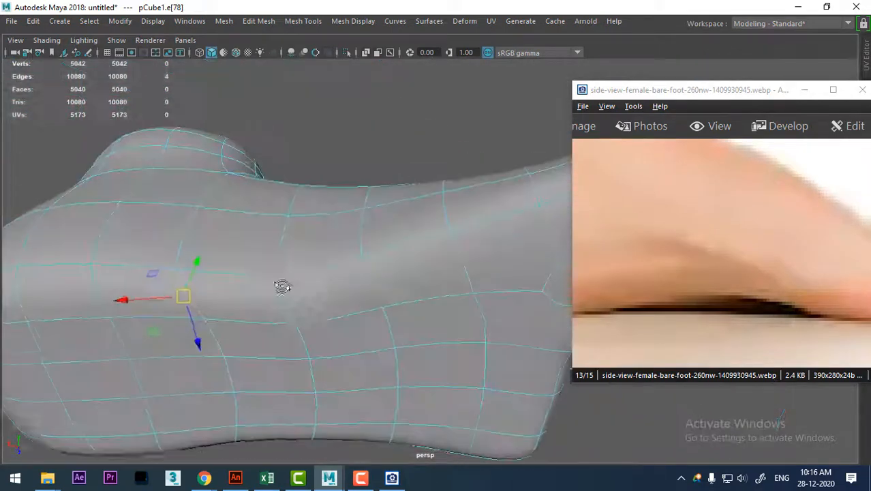
middle_click_drag(282, 286, 399, 301, "alt")
scroll(399, 302, "up", 2)
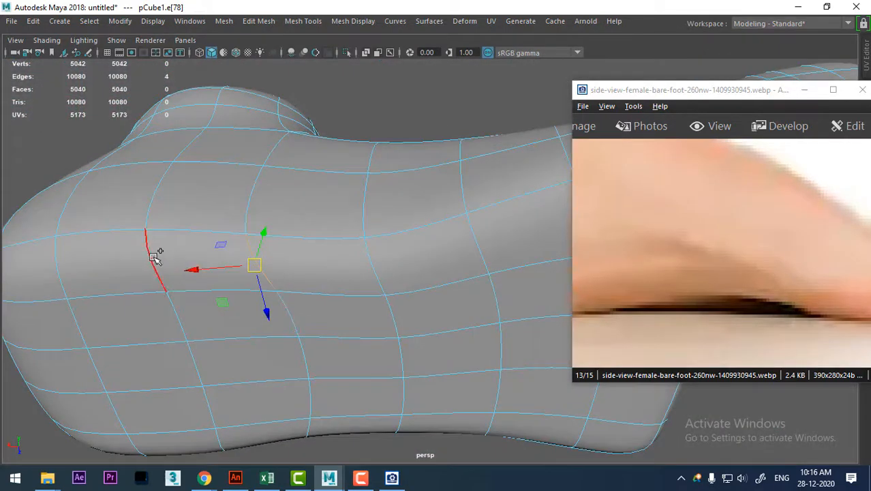
left_click(356, 279, "shift")
key("space")
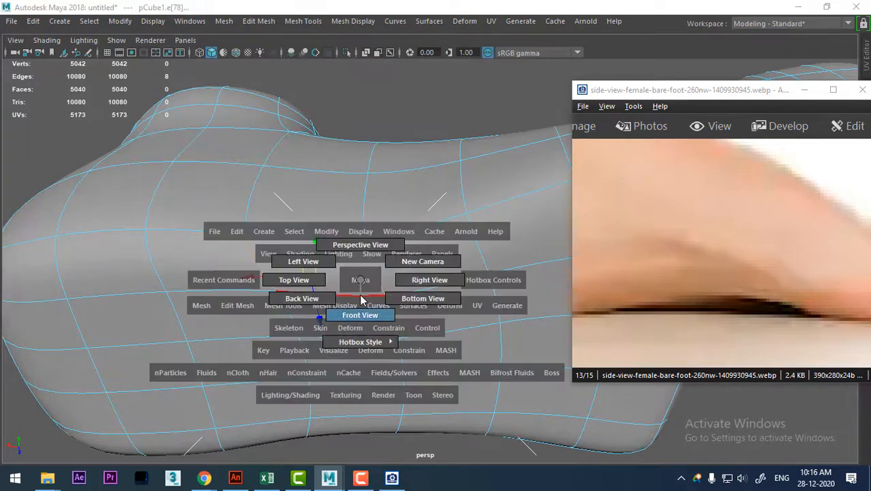
left_click_drag(361, 300, 304, 300)
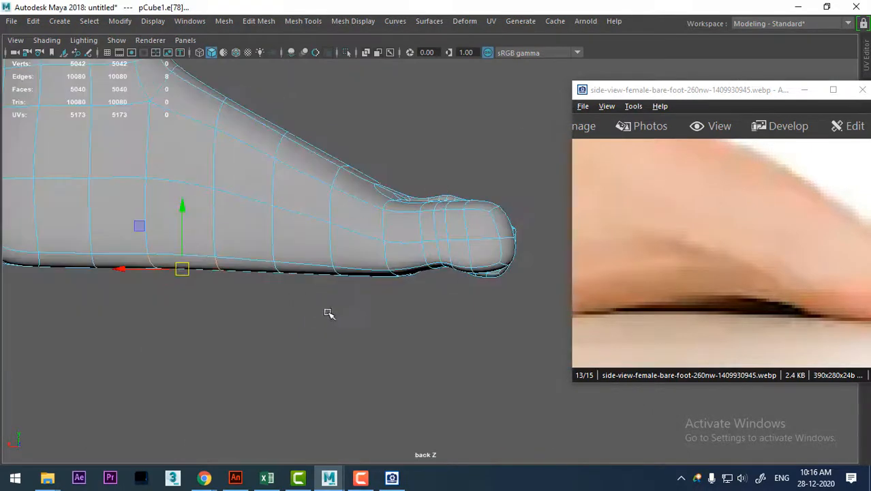
left_click_drag(459, 379, 452, 359)
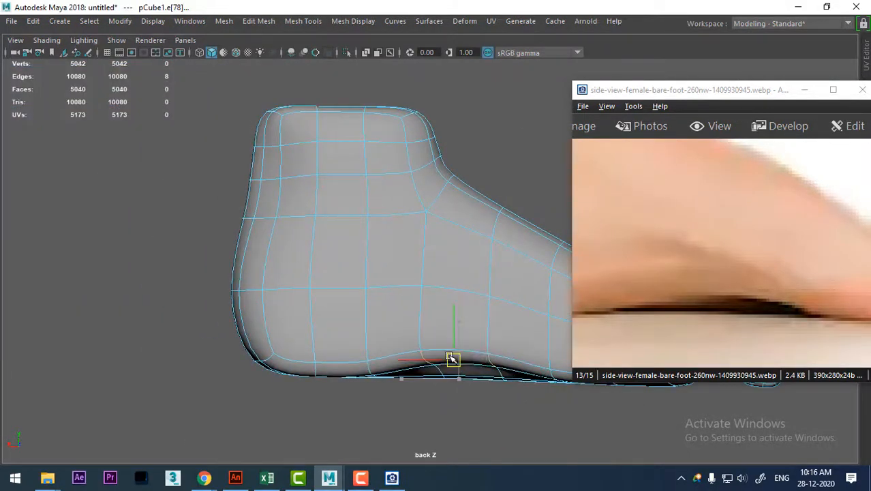
Adjust the vertices around the raised arch on the sole against the reference and return to object selection.
left_click_drag(774, 327, 749, 298)
middle_click_drag(412, 363, 290, 374, "alt")
right_click_drag(289, 374, 311, 370, "alt")
key("space")
left_click_drag(312, 369, 354, 273)
right_click_drag(400, 252, 219, 254, "ctrl")
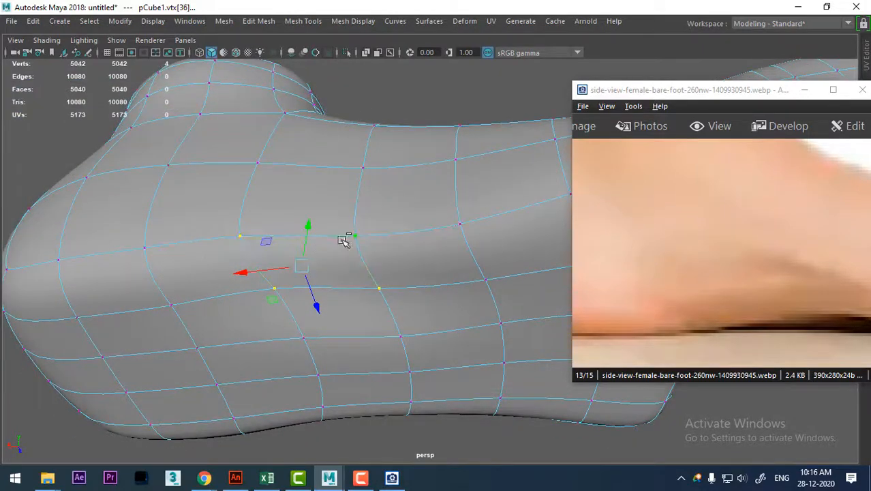
right_click_drag(346, 239, 405, 217, "shift")
left_click_drag(414, 209, 387, 212, "alt")
right_click_drag(385, 111, 477, 114)
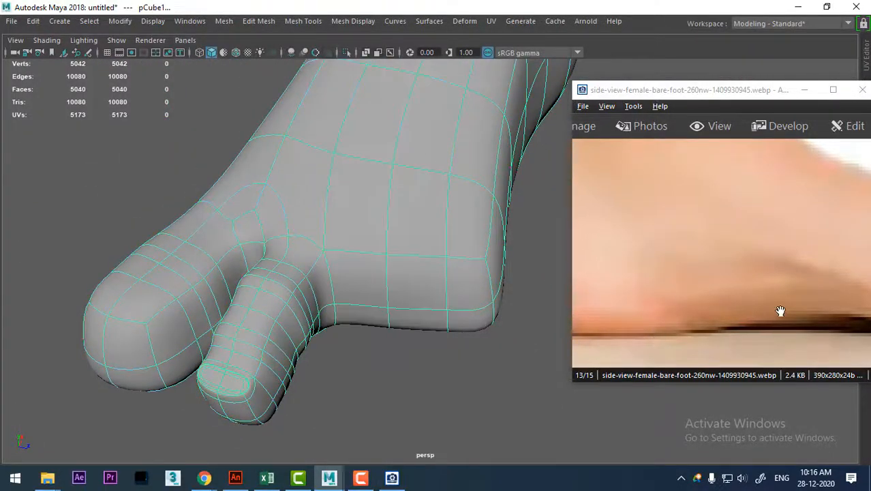
Bring up the Main_Render-1000x1000.jpg reference image and compare its toes with the modelled big toe and second toe.
left_click_drag(778, 308, 694, 274)
scroll(690, 269, "up", 3)
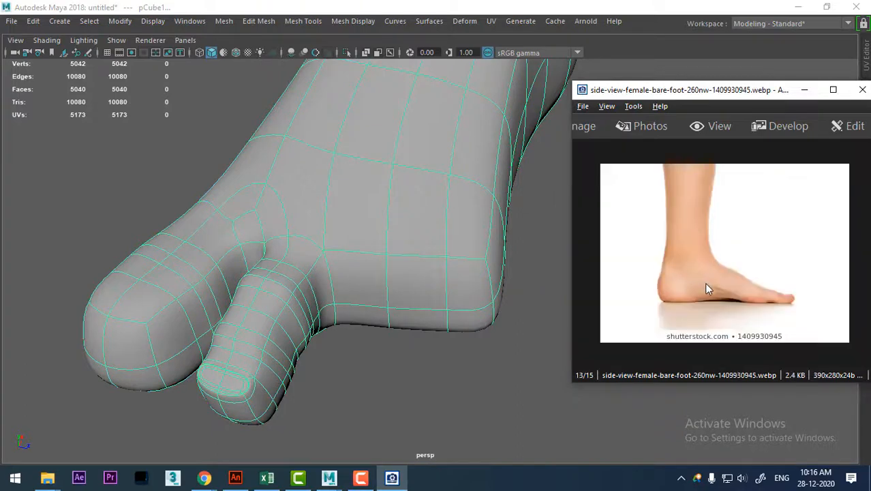
scroll(716, 321, "up", 6, "ctrl")
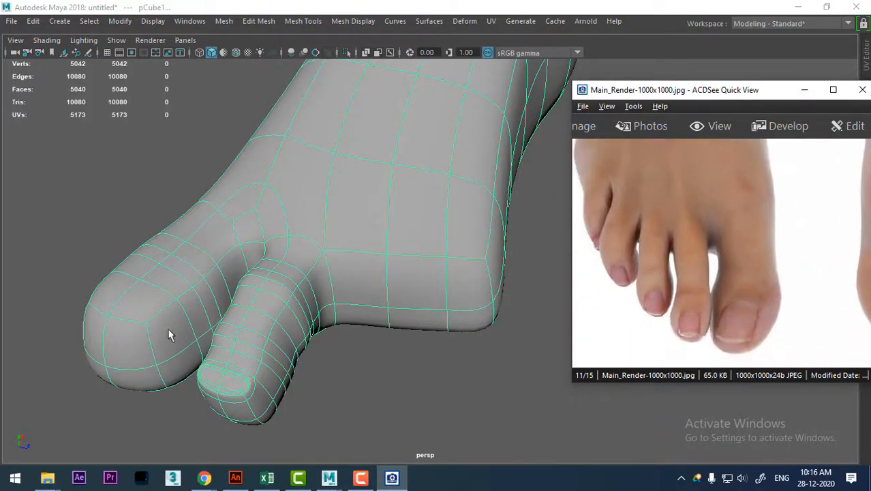
left_click_drag(171, 334, 344, 327, "alt")
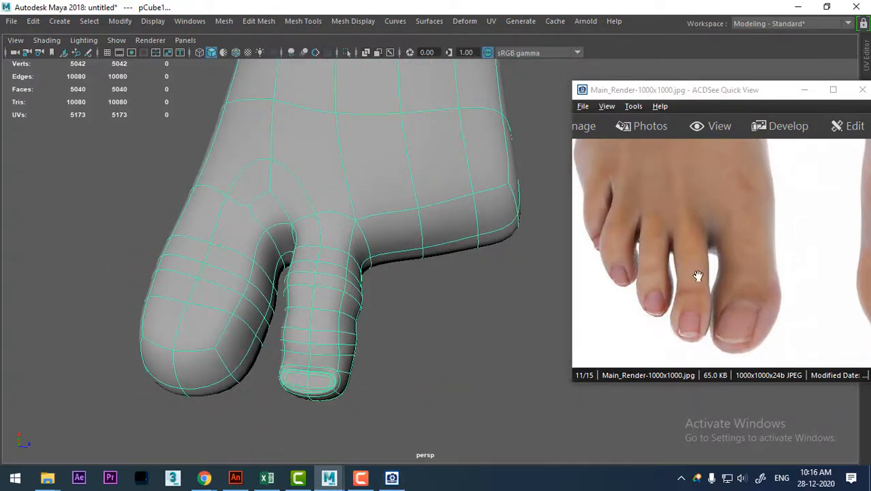
Select the two top faces near the big toe's tip, extrude them and scale them slightly inward as the nail area.
left_click_drag(268, 302, 311, 349, "alt")
right_click_drag(282, 109, 282, 144)
left_click(275, 332)
left_click(213, 345, "shift")
left_click_drag(213, 345, 416, 249, "alt")
right_click_drag(416, 247, 423, 225, "shift")
left_click_drag(404, 294, 329, 287, "alt")
left_click_drag(308, 258, 354, 275)
key("1")
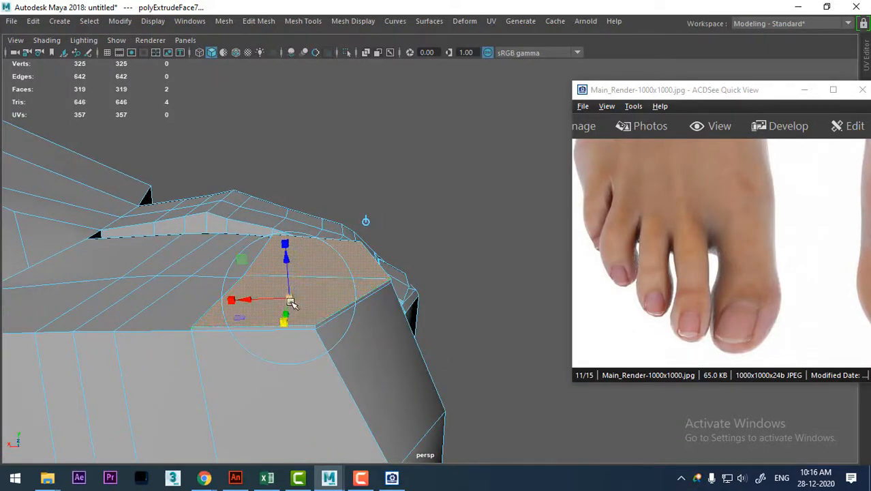
left_click_drag(292, 299, 288, 299)
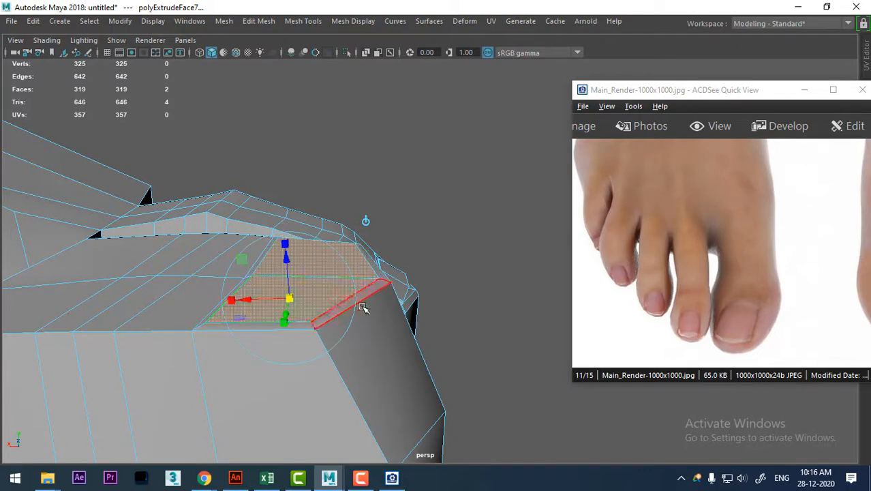
Rotate the inset nail faces on the big toe to adjust their tilt.
key("w")
key("e")
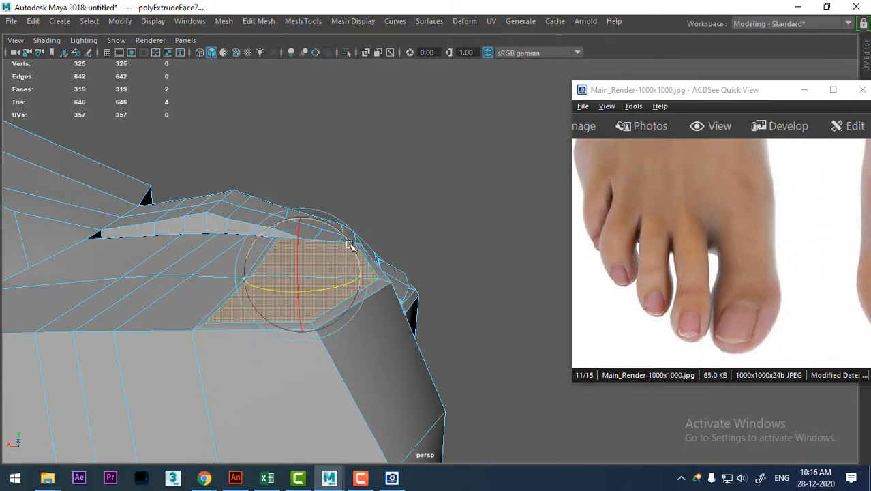
left_click_drag(366, 266, 333, 299, "alt")
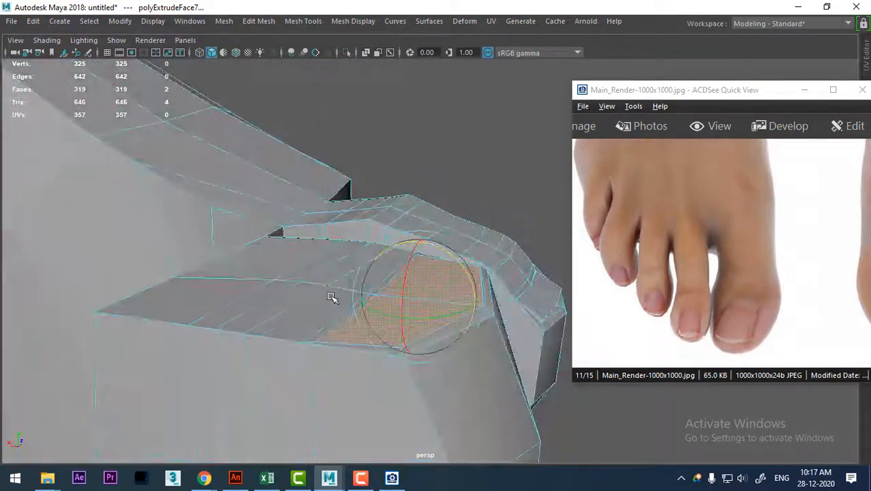
Select the two centre edges behind the big toe's nail area and raise them.
right_click_drag(332, 302, 324, 72)
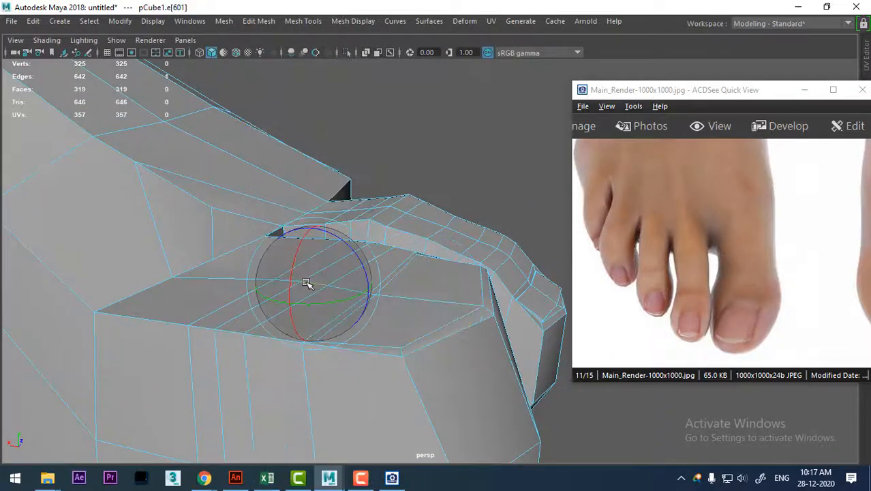
left_click_drag(331, 312, 202, 334, "alt")
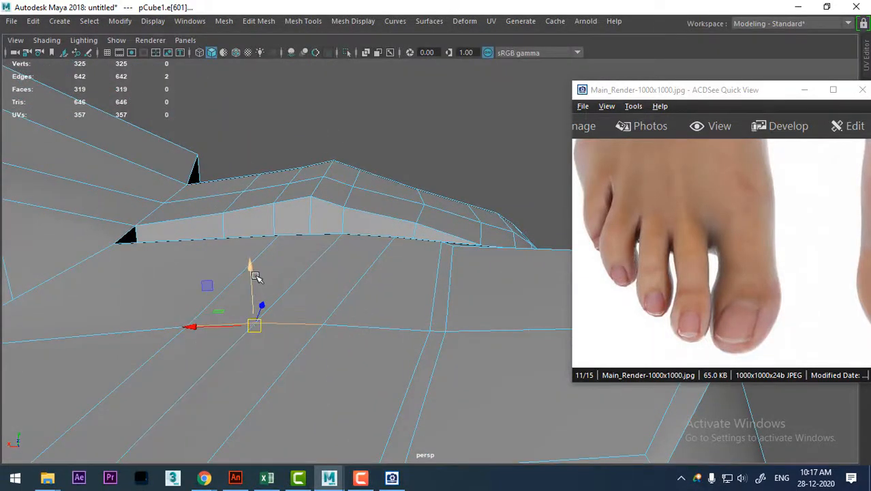
left_click_drag(255, 276, 447, 326)
Select the centre line of edges along the big toe's top, across the nail and down the tip, and raise it slightly.
left_click(437, 281)
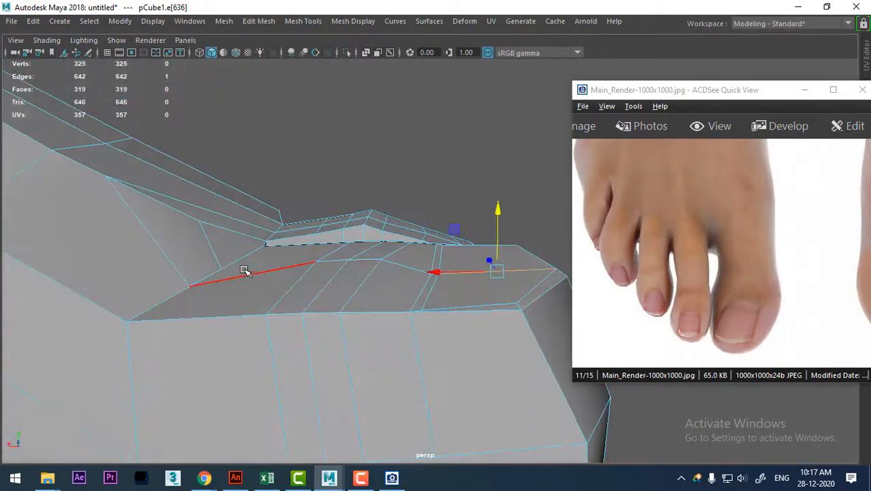
left_click(244, 274)
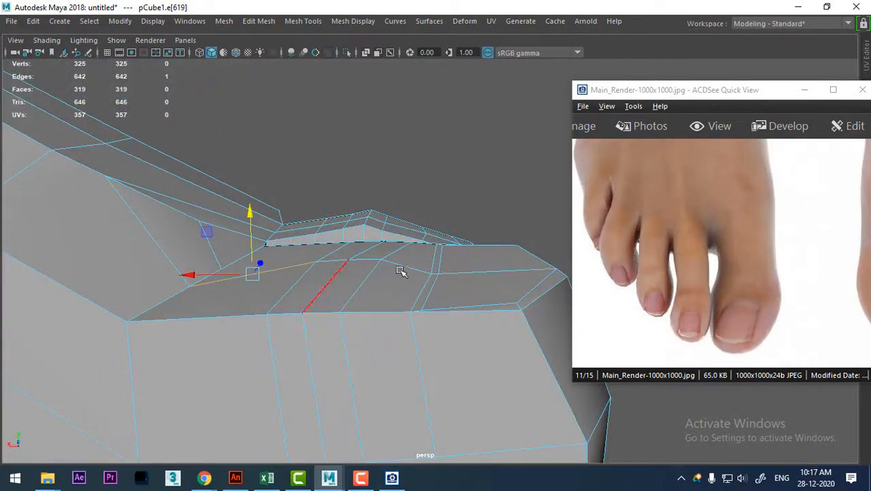
left_click(338, 260, "shift")
left_click(375, 261, "shift")
left_click(402, 269, "shift")
left_click(481, 276, "shift")
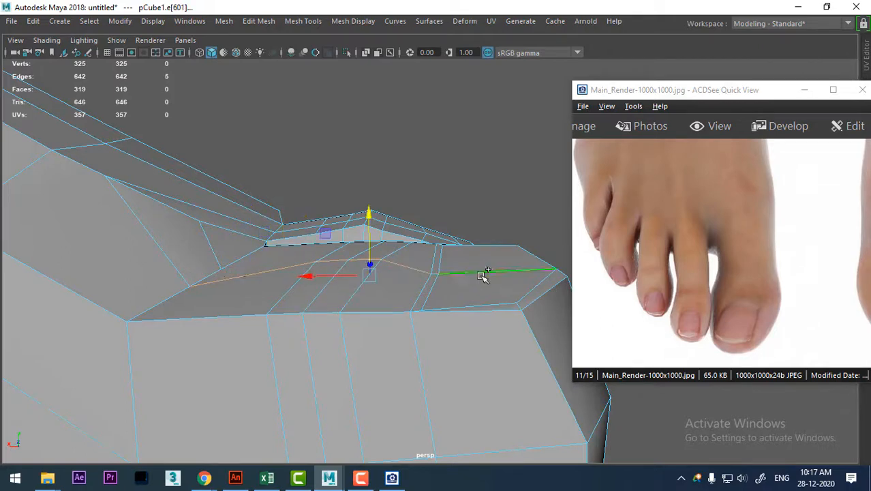
left_click_drag(483, 276, 306, 335, "alt")
left_click(298, 315, "shift")
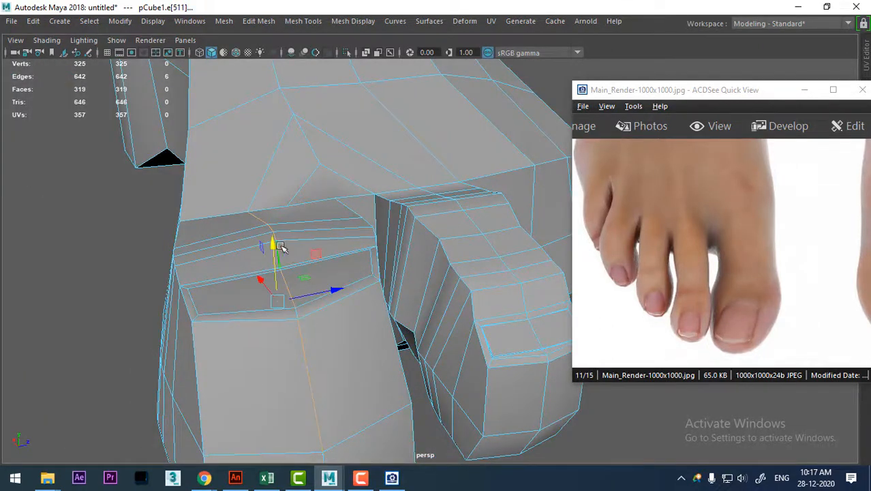
left_click_drag(275, 248, 314, 330)
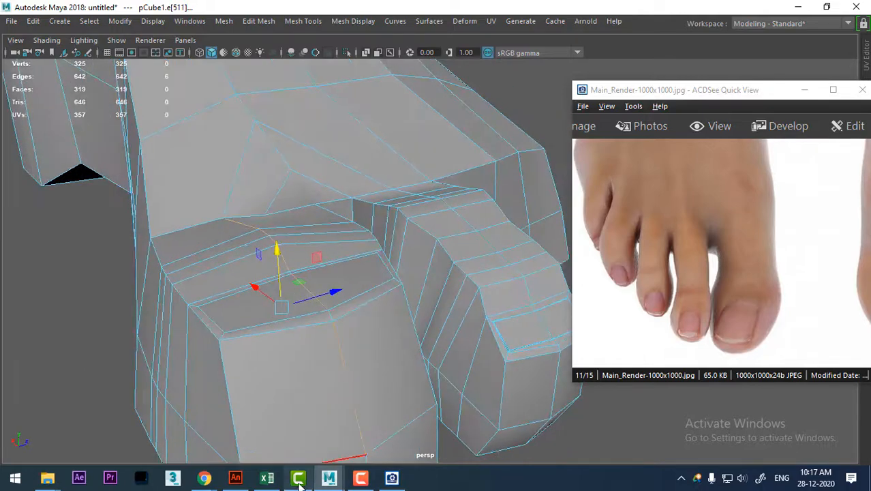
Switch to the hand1.1.ma scene and examine the shape and edge loops of the hand model's fingers.
mouse_move(333, 481)
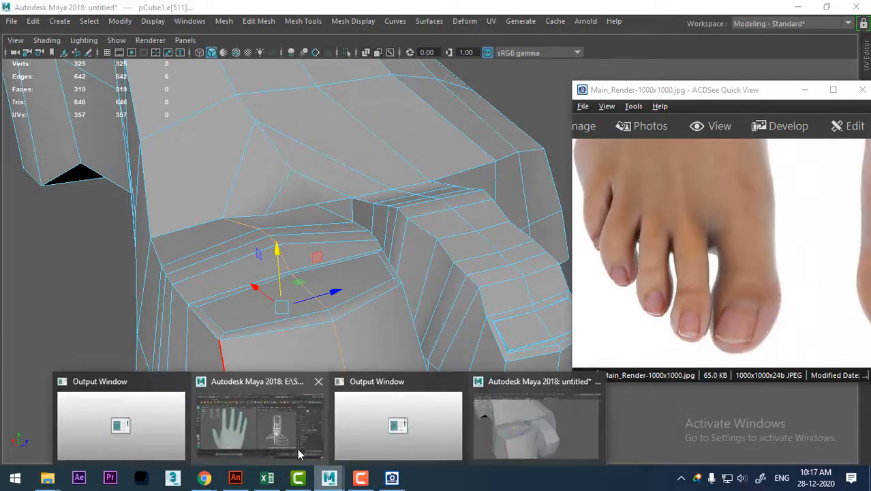
left_click(284, 443)
left_click_drag(198, 270, 176, 361, "alt")
scroll(253, 325, "up", 4)
right_click_drag(173, 230, 239, 83)
left_click(284, 288)
left_click_drag(284, 290, 156, 272, "alt")
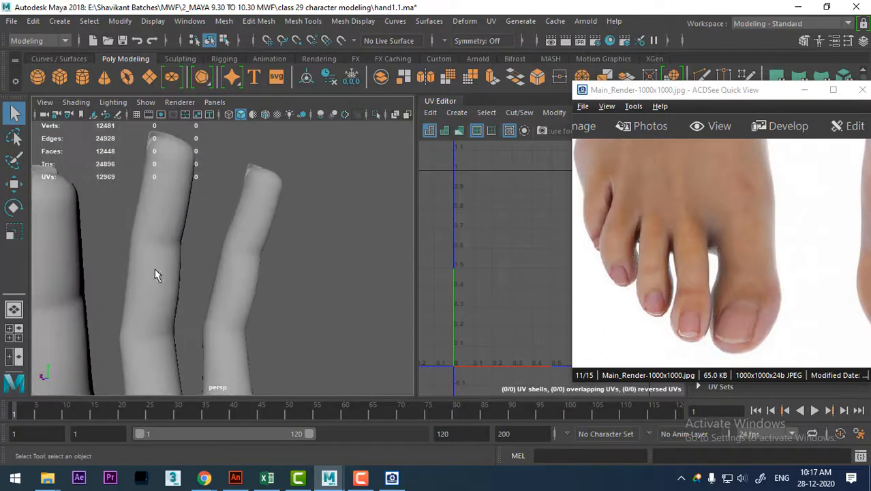
left_click(156, 273)
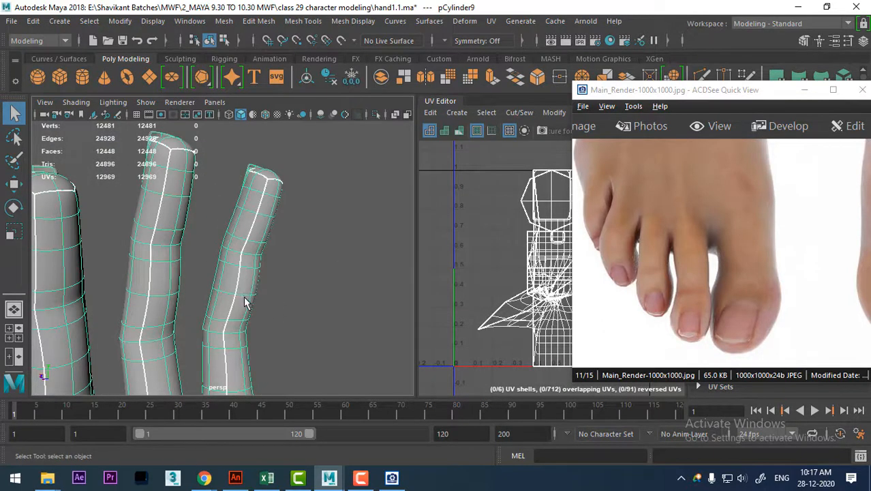
key("alt+Tab")
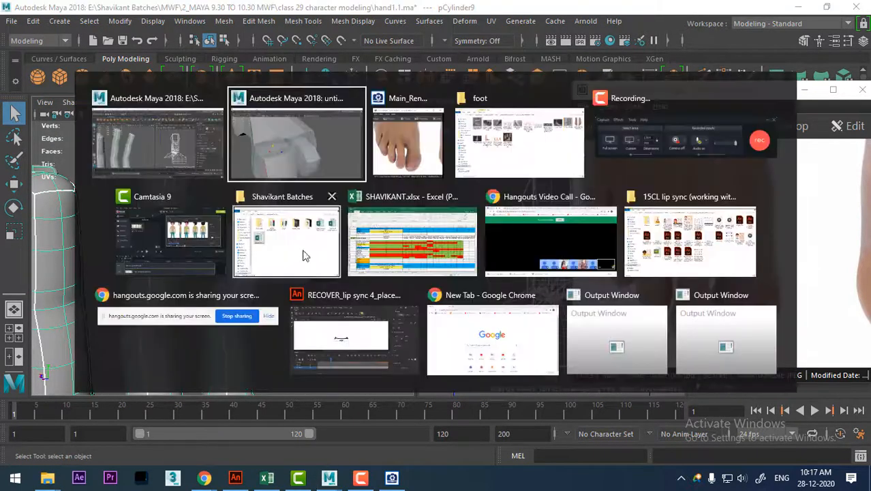
Return to the untitled foot scene and select an underside edge on the big toe's loop nearest the tip.
left_click(317, 152)
left_click_drag(357, 303, 384, 225, "alt")
left_click_drag(438, 271, 385, 172, "alt")
left_click(360, 219)
middle_click_drag(384, 172, 367, 234, "alt")
right_click_drag(367, 176, 375, 82)
left_click(400, 175)
right_click_drag(454, 109, 470, 74)
left_click(522, 79)
left_click(460, 153)
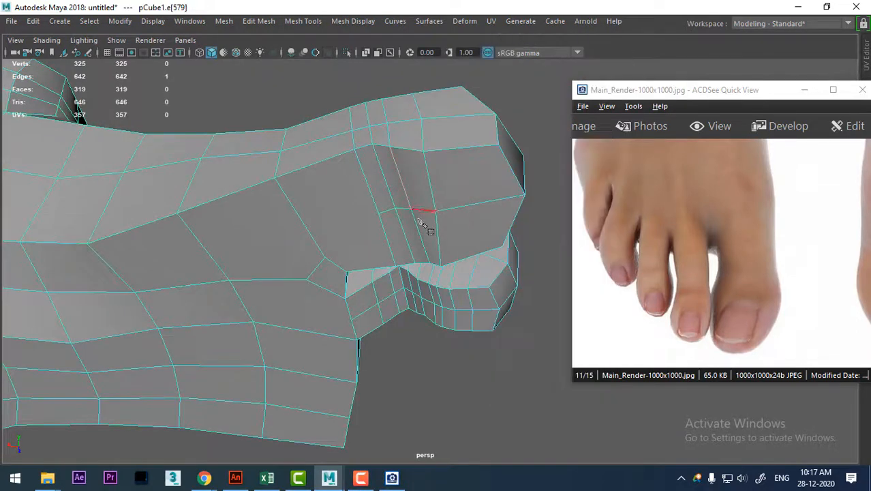
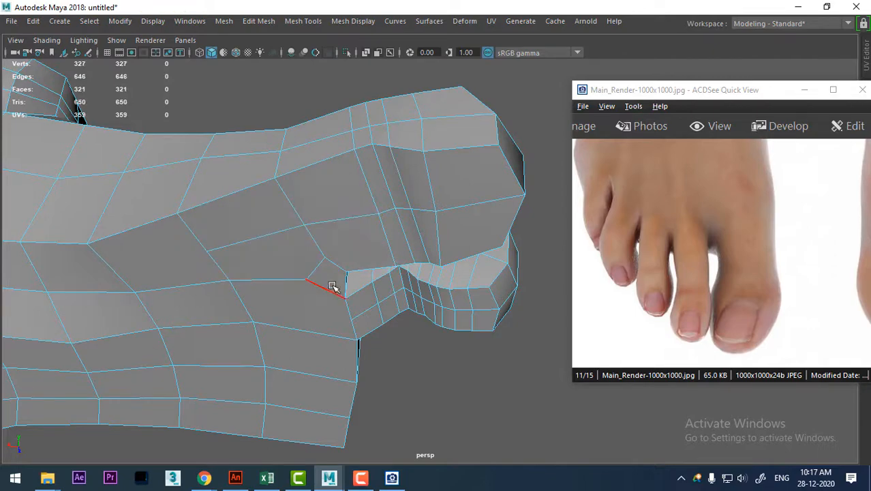
Select the lower edge loop along the big toe's side facing the second toe and average its vertices.
left_click_drag(332, 286, 328, 264, "alt")
left_click_drag(339, 199, 207, 162, "alt")
left_click(206, 231)
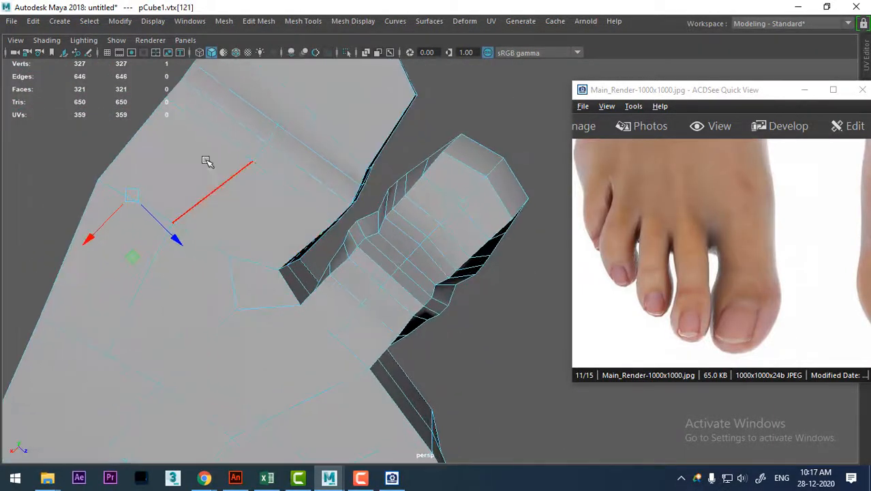
right_click_drag(206, 159, 182, 41)
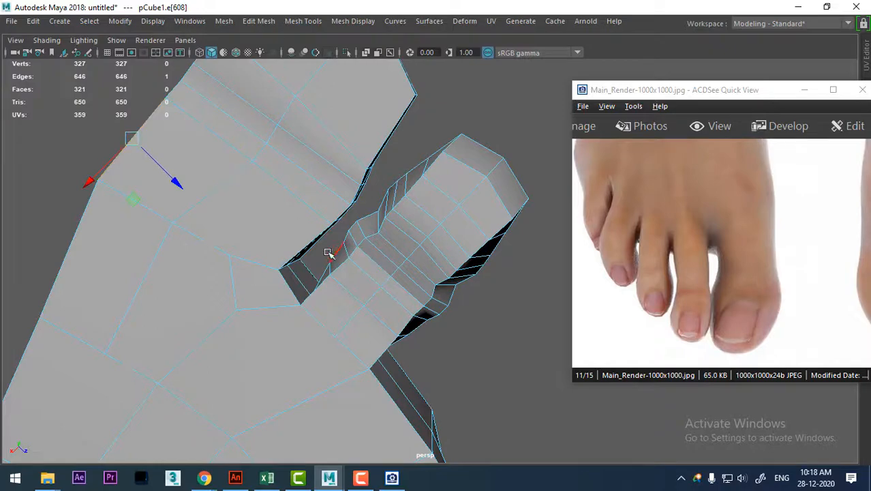
left_click_drag(329, 253, 300, 222, "alt")
left_click_drag(360, 207, 413, 275, "alt")
right_click_drag(458, 225, 321, 226, "ctrl")
right_click(258, 242, "shift")
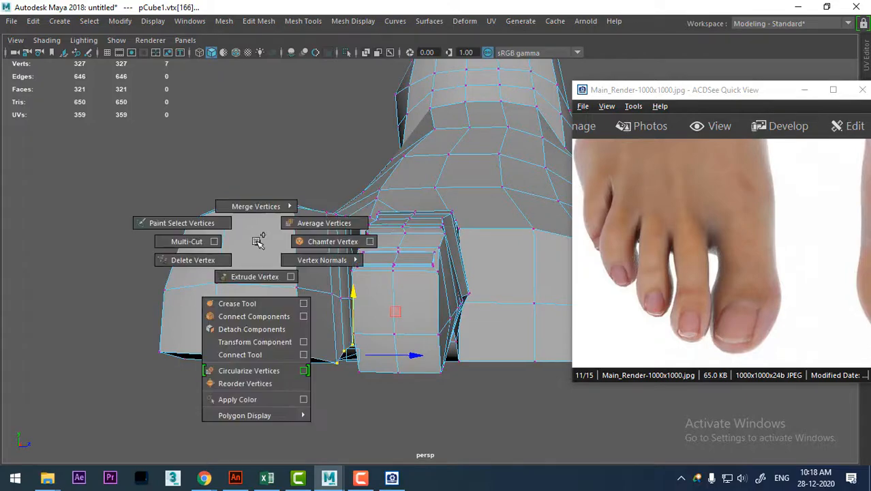
left_click(320, 223)
left_click_drag(314, 300, 360, 298, "alt")
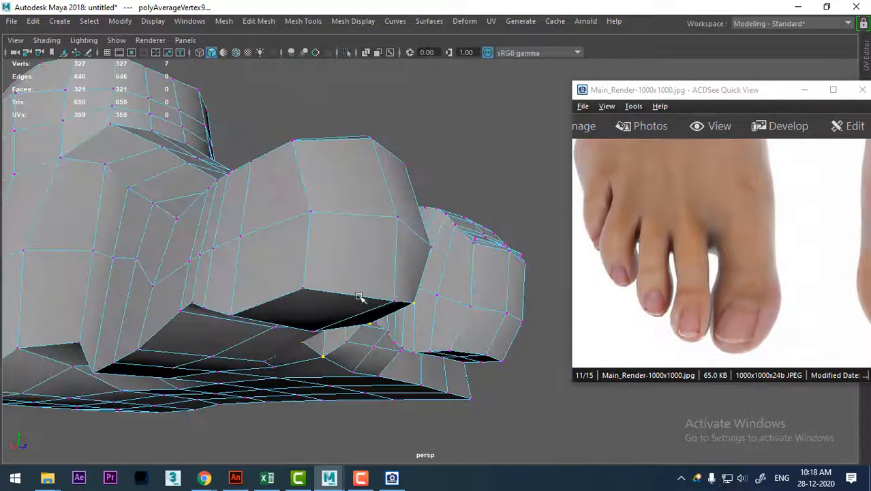
Select the underside edge loop along the foot's inner border and the big toe, convert it to vertices and average them.
right_click_drag(293, 279, 297, 75)
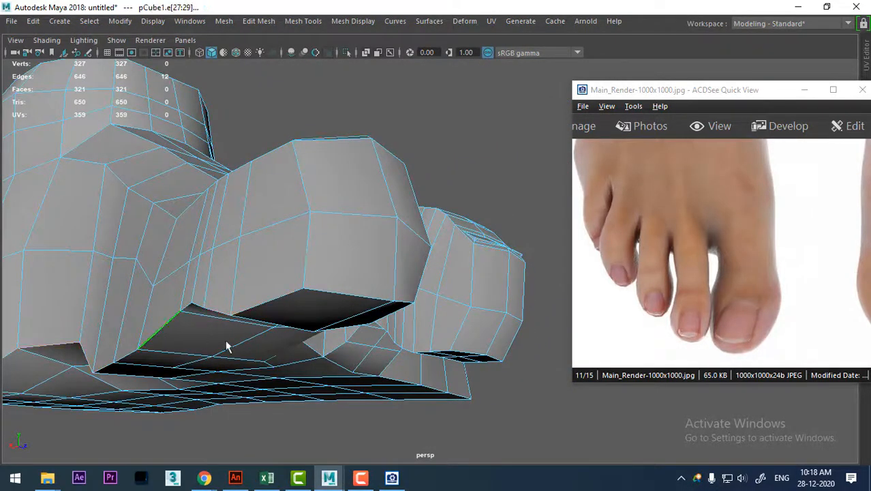
right_click_drag(227, 346, 232, 244, "alt")
left_click_drag(71, 276, 238, 455)
left_click_drag(357, 352, 288, 261, "alt")
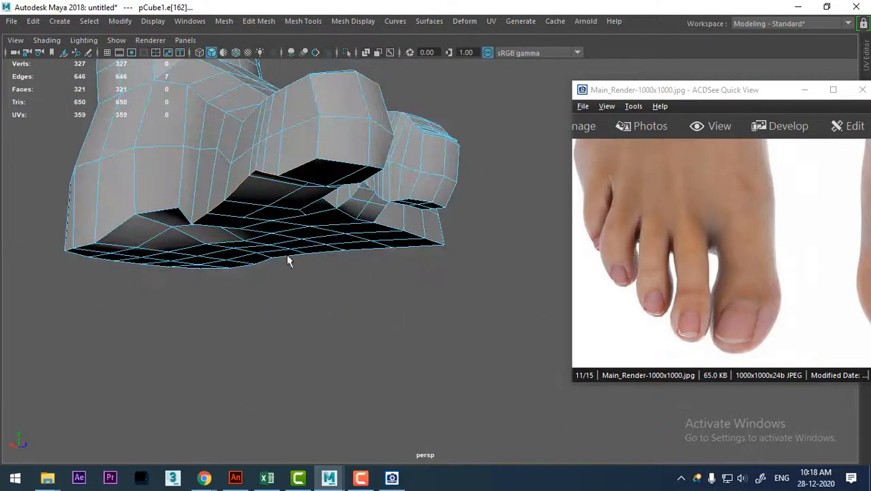
double_click(304, 161, "shift")
left_click_drag(305, 162, 308, 228, "alt")
right_click_drag(340, 185, 253, 182, "ctrl")
left_click_drag(253, 182, 311, 193, "alt")
right_click(297, 176, "shift")
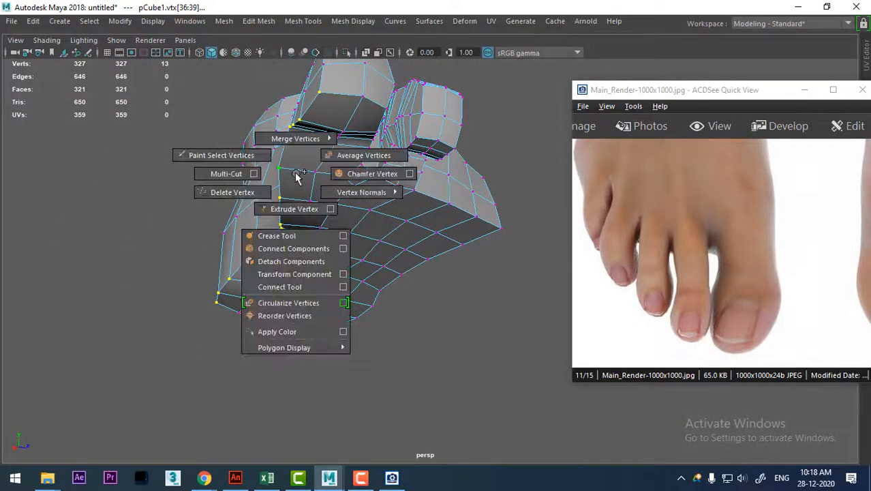
left_click(346, 157)
left_click_drag(379, 220, 395, 255, "alt")
key("3")
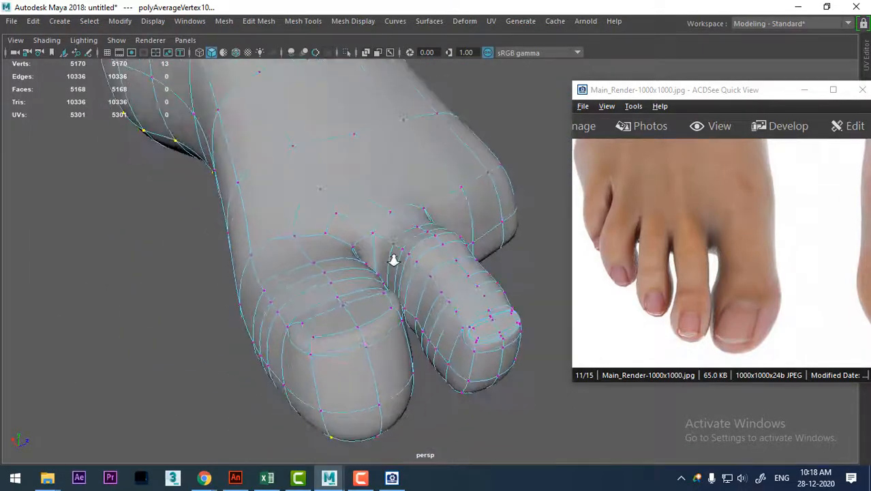
key("1")
Select the top edge line on the big toe's outer side, limit it to the toe's five vertices and average them.
left_click_drag(379, 325, 370, 236, "alt")
right_click_drag(410, 109, 419, 11)
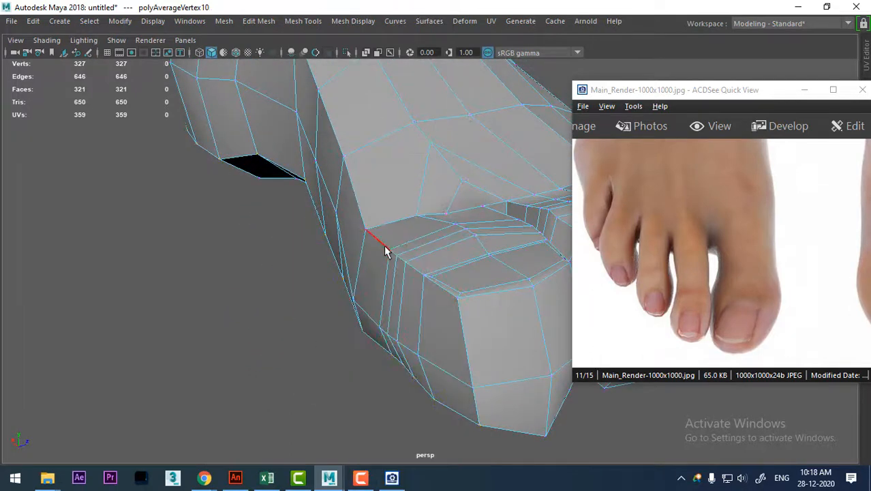
left_click_drag(383, 247, 443, 265, "alt")
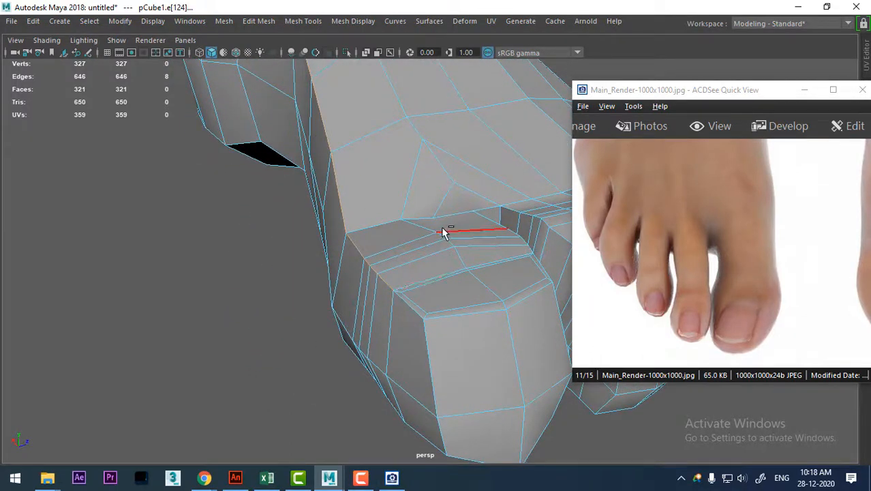
left_click_drag(443, 232, 247, 180, "alt")
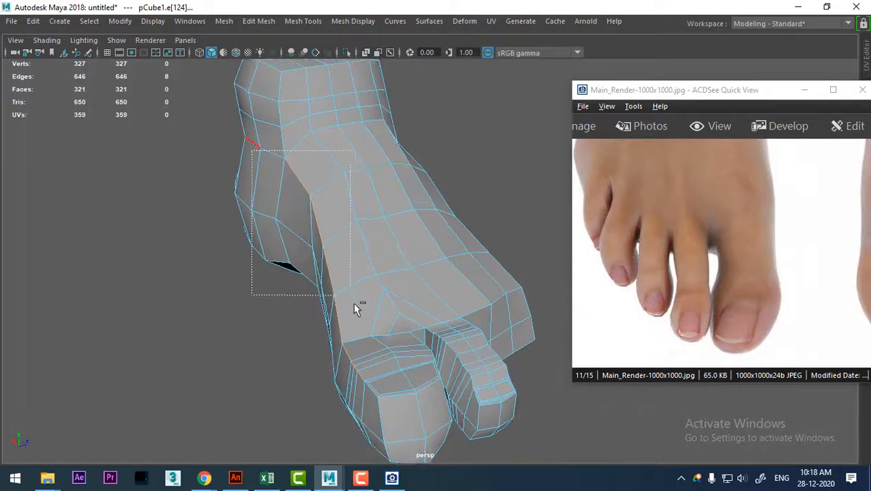
right_click_drag(426, 274, 288, 272, "ctrl")
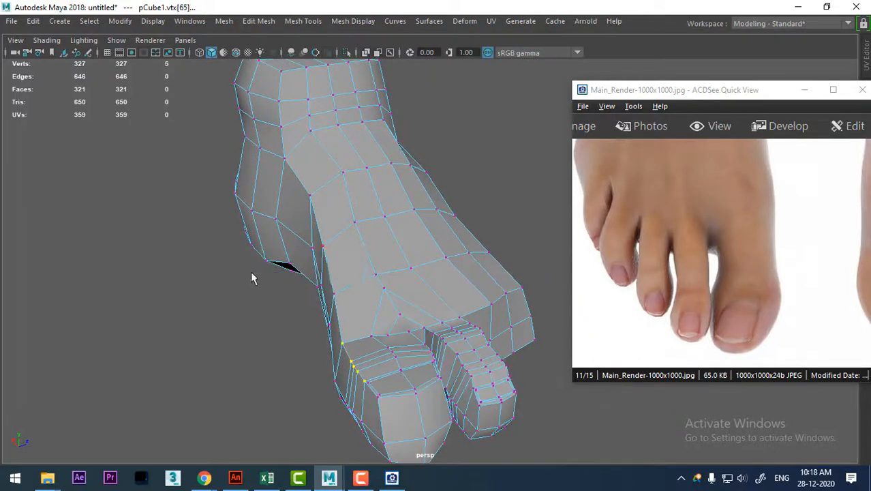
right_click(345, 264, "shift")
right_click_drag(344, 264, 410, 245, "shift")
Select the two vertices at the rear outer corner of the big toe's nail area and reposition them.
middle_click_drag(420, 322, 398, 240, "alt")
right_click_drag(399, 239, 405, 360, "alt")
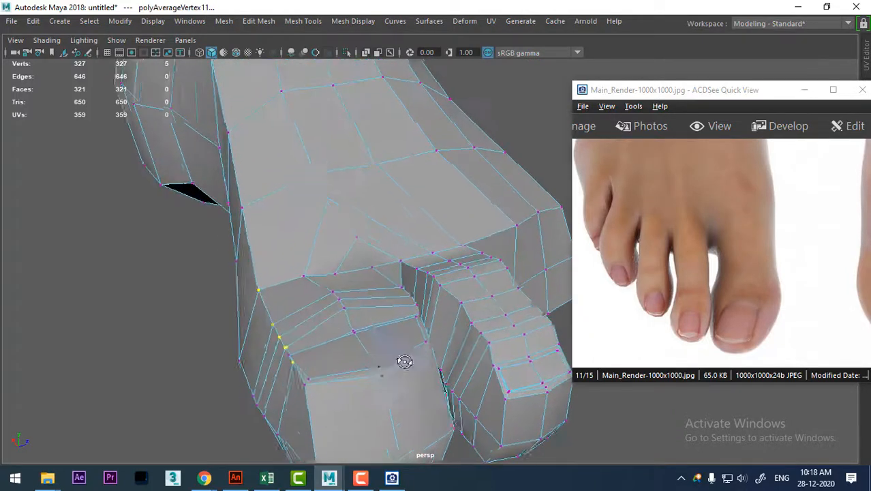
left_click_drag(404, 360, 450, 334, "alt")
right_click_drag(423, 341, 413, 316, "alt")
left_click_drag(447, 319, 320, 331, "alt")
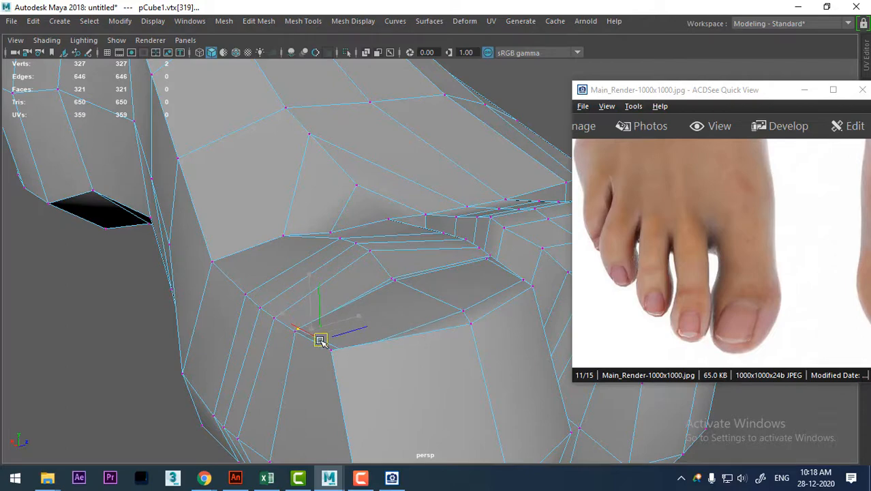
left_click_drag(431, 326, 344, 351, "alt")
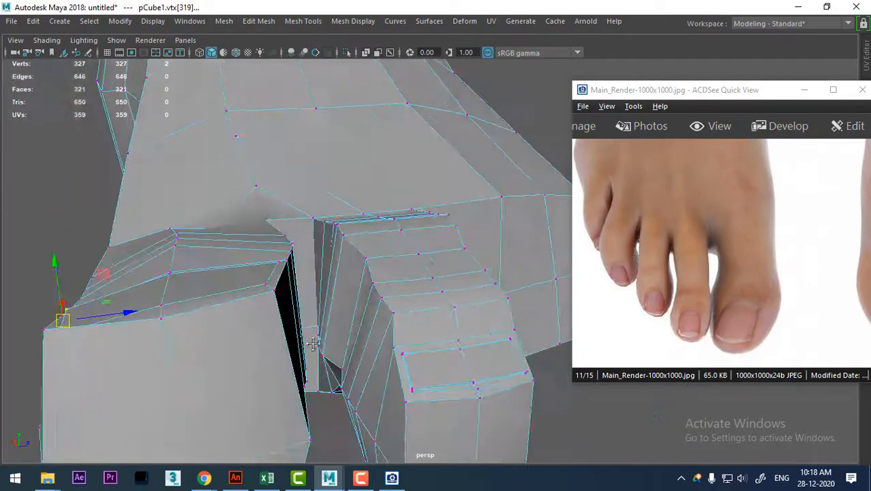
middle_click_drag(312, 344, 353, 361, "alt")
With the smooth preview on, raise the two centre vertices of the big toe's nail and adjust the rear one.
key("3")
left_click_drag(289, 361, 286, 374, "alt")
middle_click_drag(286, 373, 342, 276, "alt")
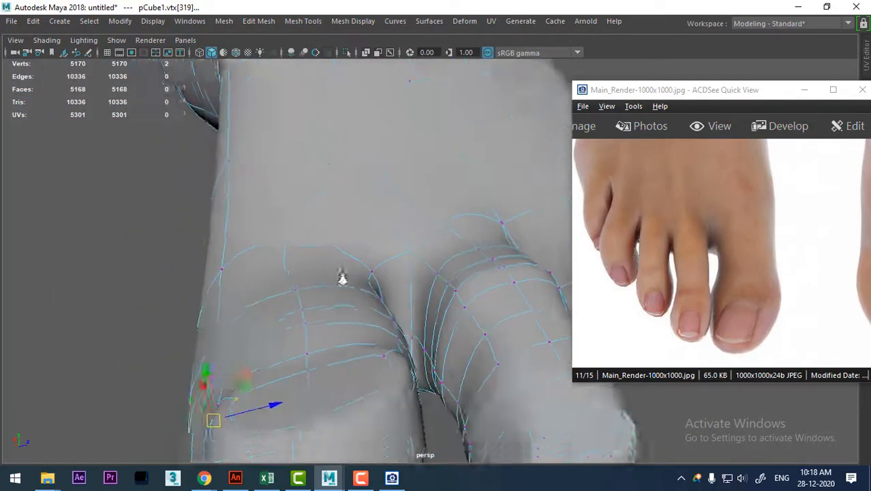
right_click_drag(343, 276, 372, 285, "alt")
middle_click_drag(372, 285, 373, 272, "alt")
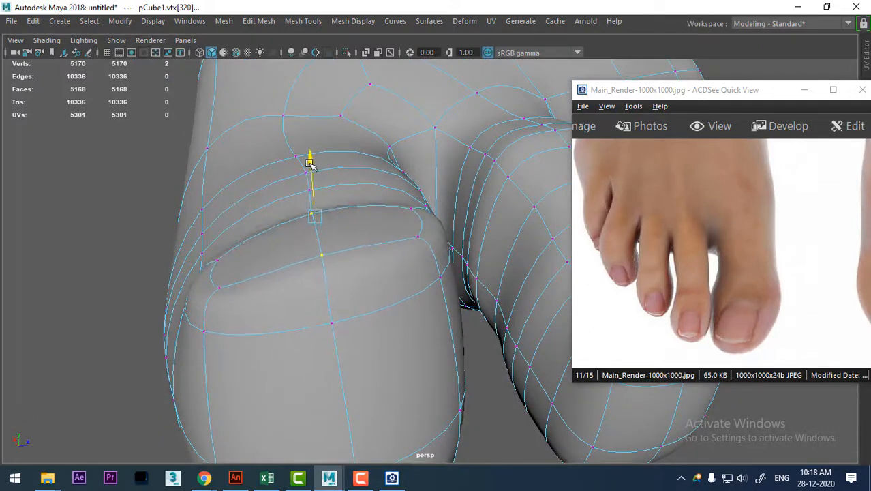
left_click_drag(311, 164, 224, 269)
middle_click_drag(224, 269, 429, 293, "alt")
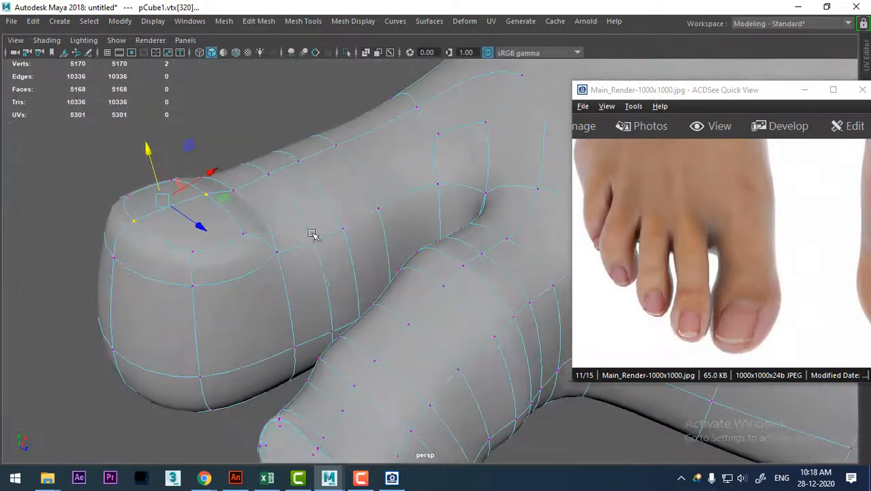
middle_click_drag(267, 200, 307, 230, "alt")
scroll(307, 229, "up", 1)
left_click_drag(295, 194, 313, 195, "alt")
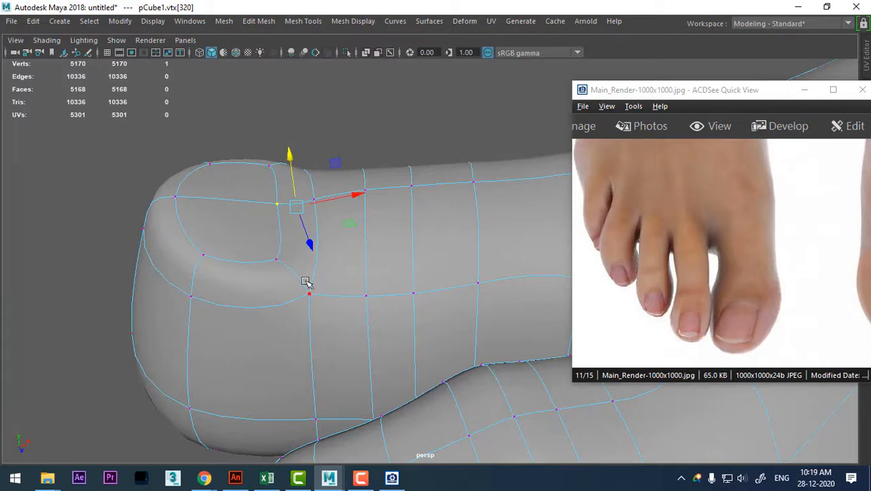
Insert an edge loop around the border of the big toe's nail.
left_click_drag(306, 280, 300, 244, "alt")
right_click_drag(300, 244, 305, 60)
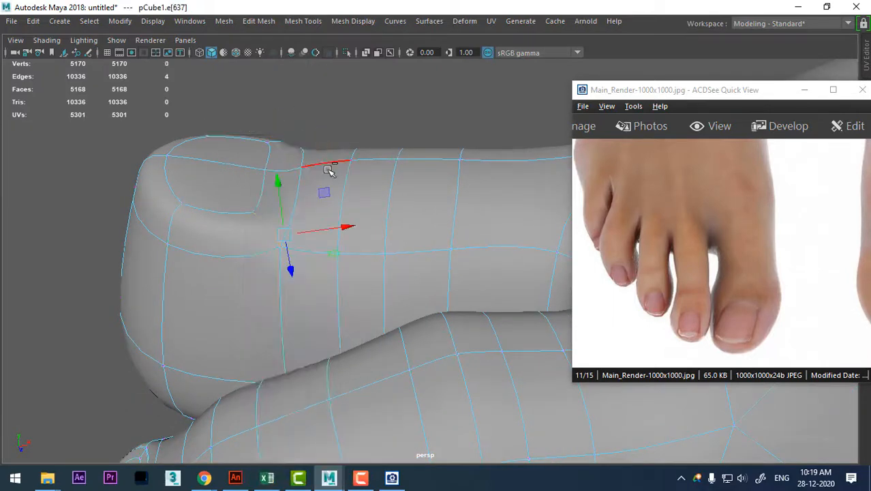
right_click_drag(329, 170, 278, 242, "ctrl")
middle_click_drag(270, 196, 362, 262, "alt")
scroll(361, 262, "up", 2)
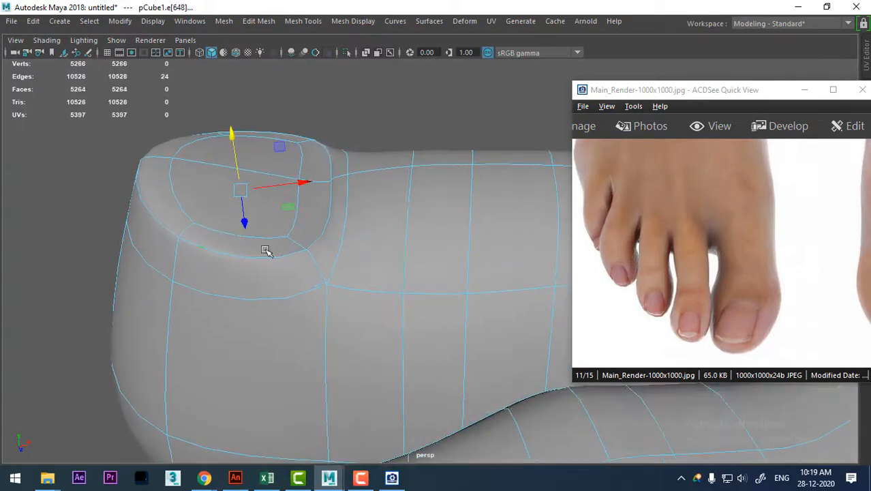
Reduce the nail loop selection to the two edges at the nail's base and lower them slightly.
left_click_drag(292, 255, 200, 165, "alt")
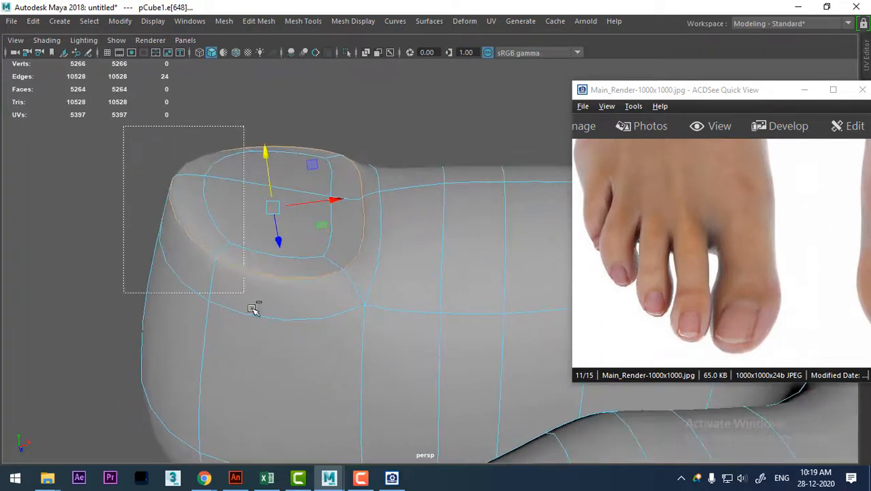
left_click_drag(252, 309, 257, 315, "ctrl")
left_click_drag(270, 284, 257, 217, "alt")
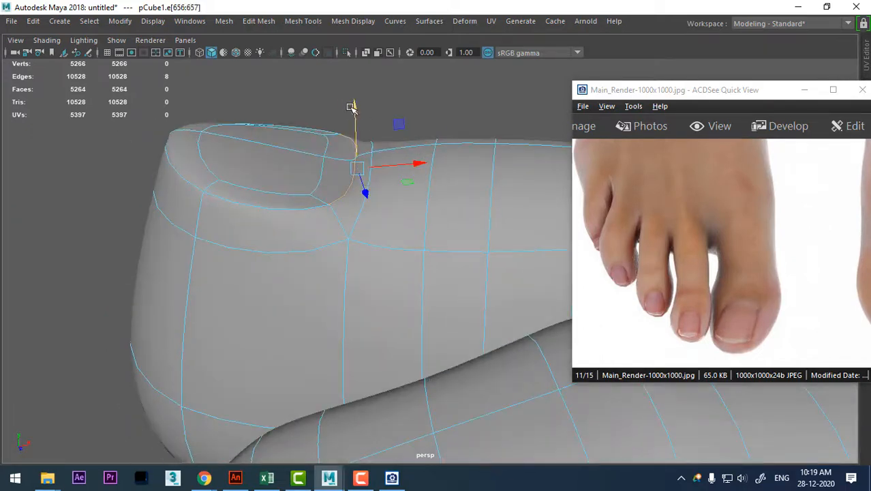
left_click_drag(350, 107, 354, 120)
left_click_drag(355, 197, 369, 328, "alt")
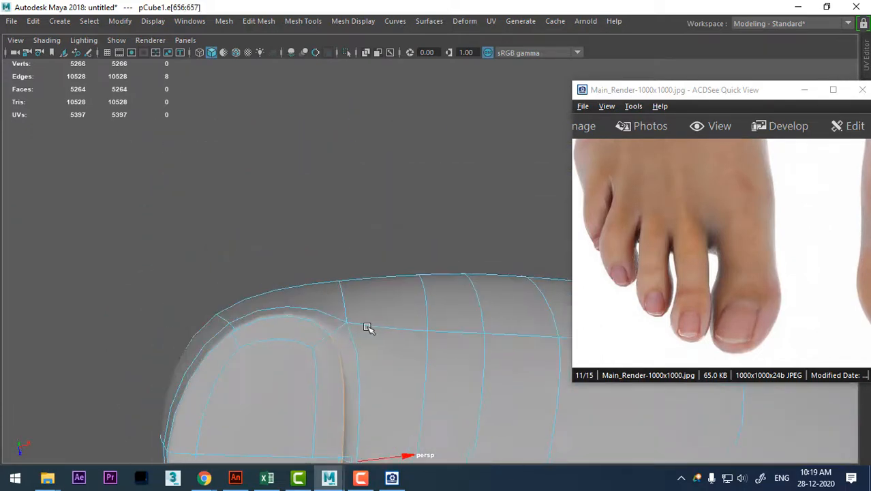
right_click_drag(370, 328, 337, 341, "alt")
middle_click_drag(337, 341, 338, 271, "alt")
left_click_drag(338, 271, 416, 338, "alt")
key("1")
key("3")
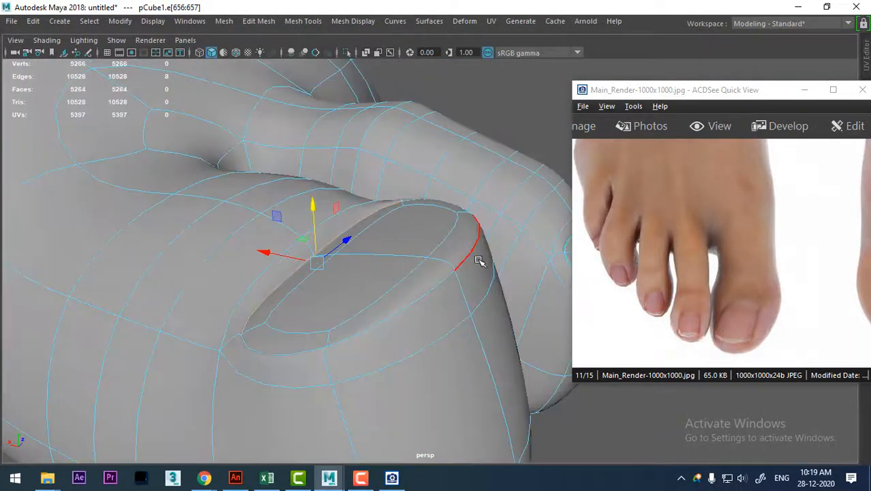
Select the two narrow faces along the front end of the big toe's nail and extrude them outward.
left_click(474, 266)
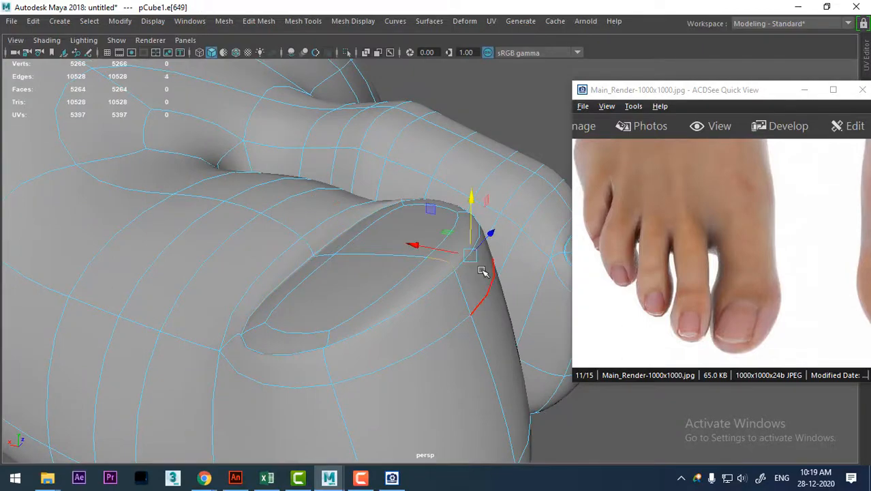
key("1")
left_click(477, 292)
left_click_drag(478, 292, 303, 324, "alt")
right_click_drag(303, 323, 355, 406, "alt")
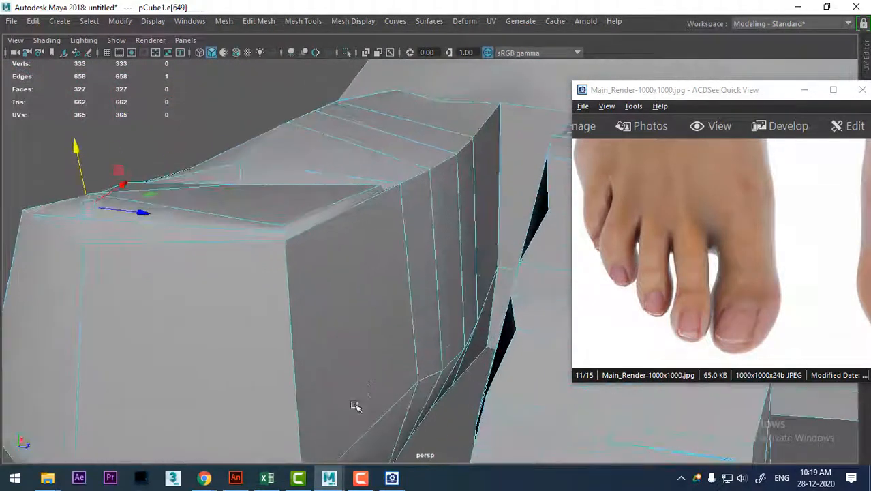
left_click(368, 160)
right_click_drag(369, 158, 207, 181, "shift")
left_click(174, 218)
left_click(80, 206, "shift")
left_click_drag(201, 247, 183, 166, "alt")
key("3")
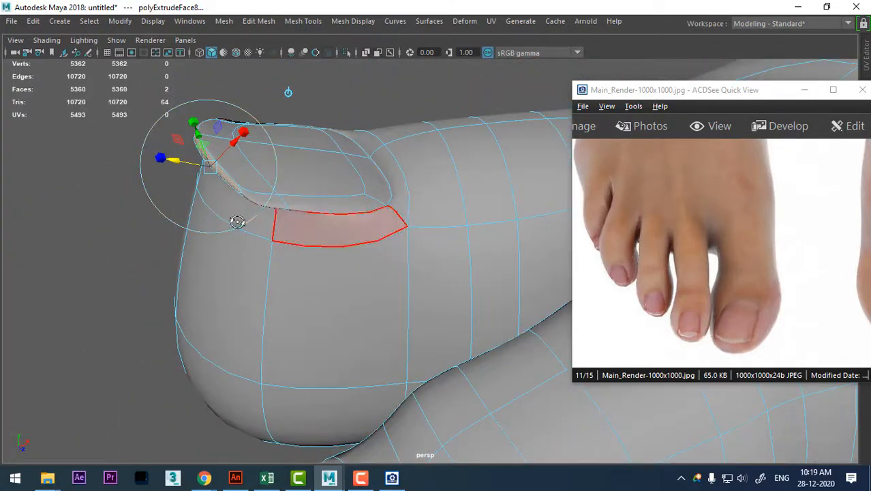
Scale the extruded front faces down in height to thin the nail's free edge.
left_click_drag(238, 220, 337, 325, "alt")
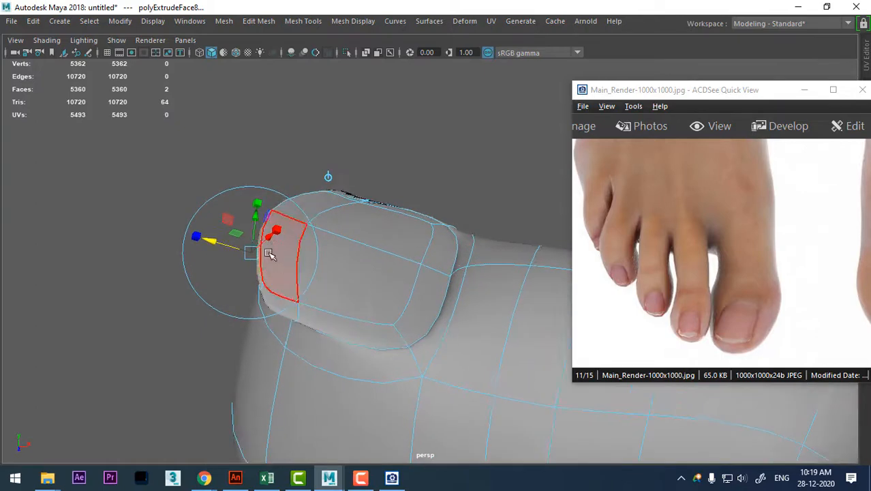
key("r")
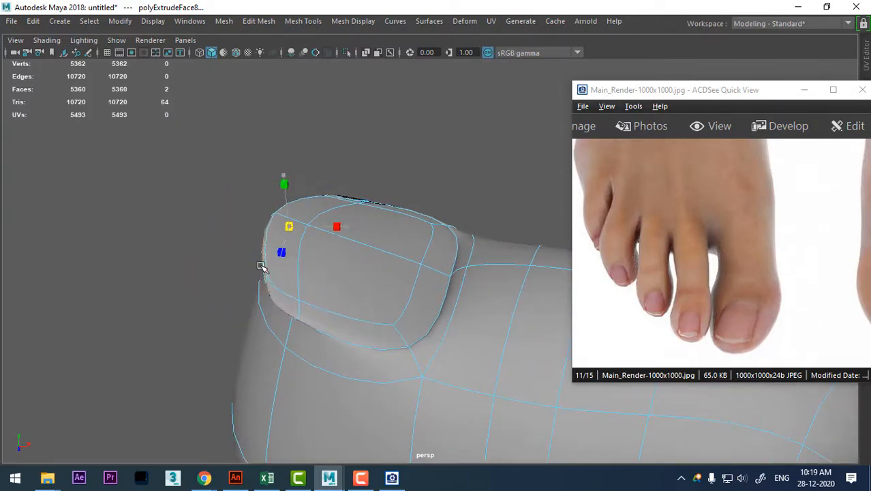
left_click_drag(261, 267, 330, 354, "alt")
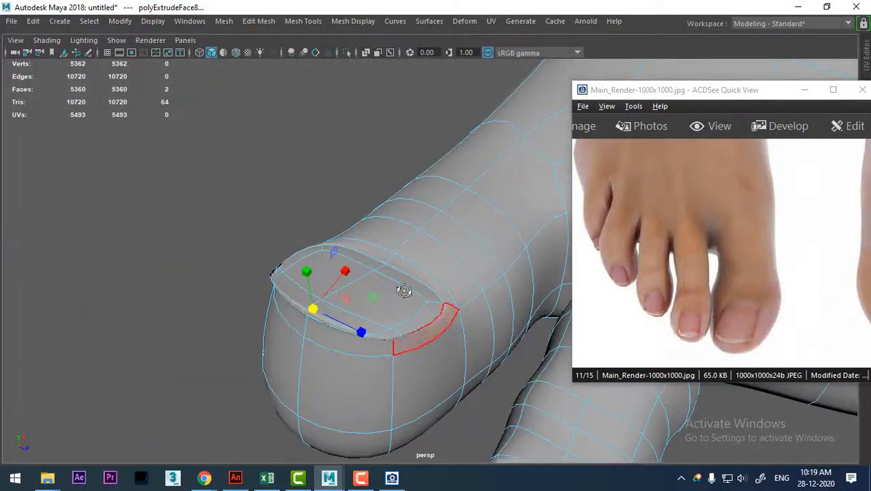
left_click_drag(405, 291, 411, 263, "alt")
right_click_drag(431, 306, 399, 21)
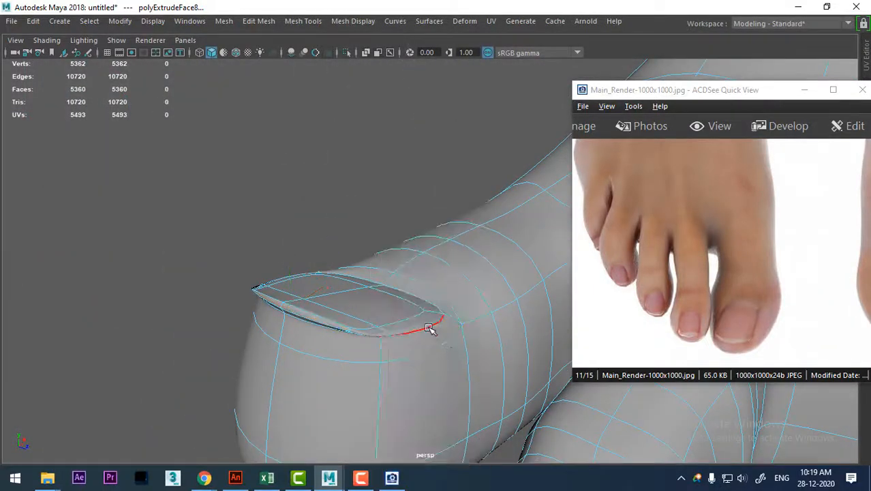
Select the nail's rim edge on the second-toe side, reposition it vertically and sideways, and return to object selection.
left_click(430, 328)
left_click_drag(430, 329, 474, 300, "alt")
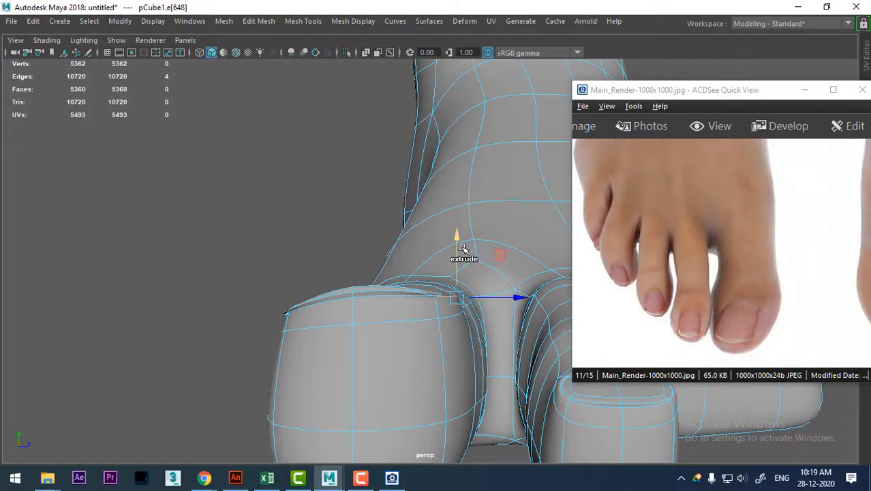
left_click_drag(431, 311, 333, 395, "alt")
left_click(326, 397)
left_click_drag(327, 348, 446, 324)
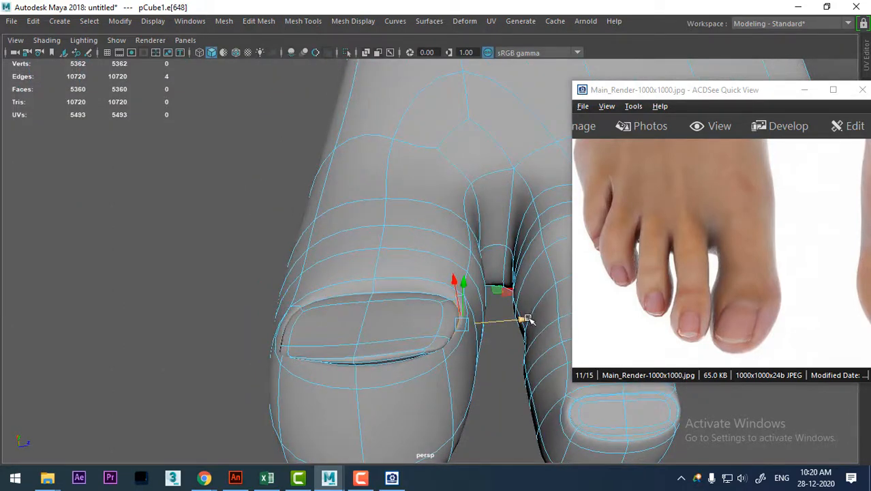
left_click(362, 322)
left_click_drag(362, 323, 461, 282, "alt")
right_click_drag(455, 110, 518, 92)
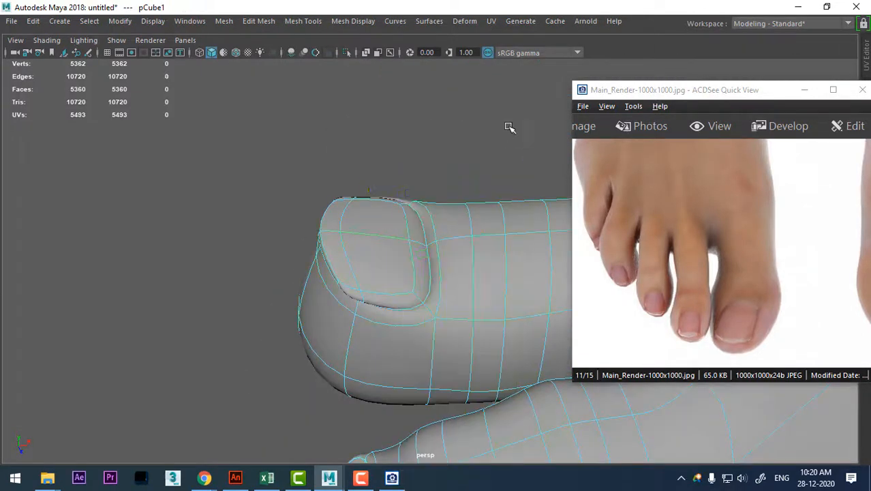
Select the two lengthwise edge loops along the second toe's upper corners in the unsmoothed mesh and lower them slightly.
left_click(510, 127)
left_click_drag(510, 128, 394, 442, "alt")
left_click(385, 372)
left_click_drag(385, 373, 383, 405, "alt")
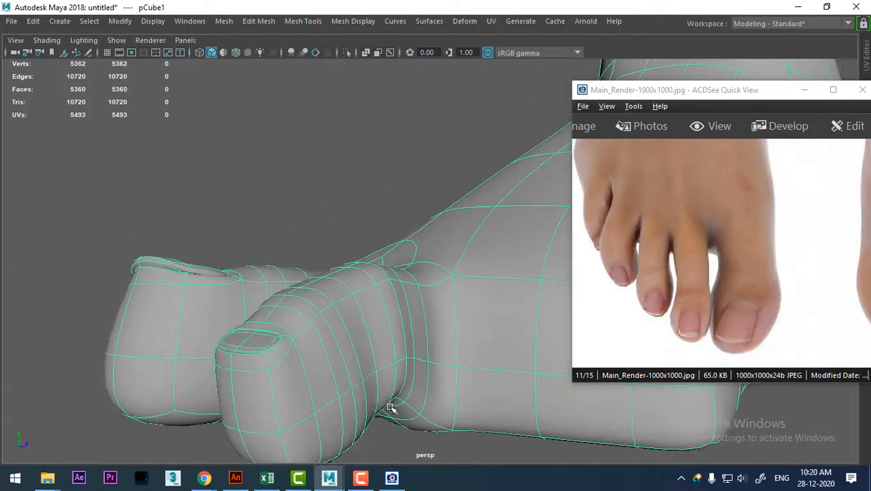
key("1")
left_click_drag(365, 373, 341, 334, "alt")
right_click_drag(340, 335, 382, 5)
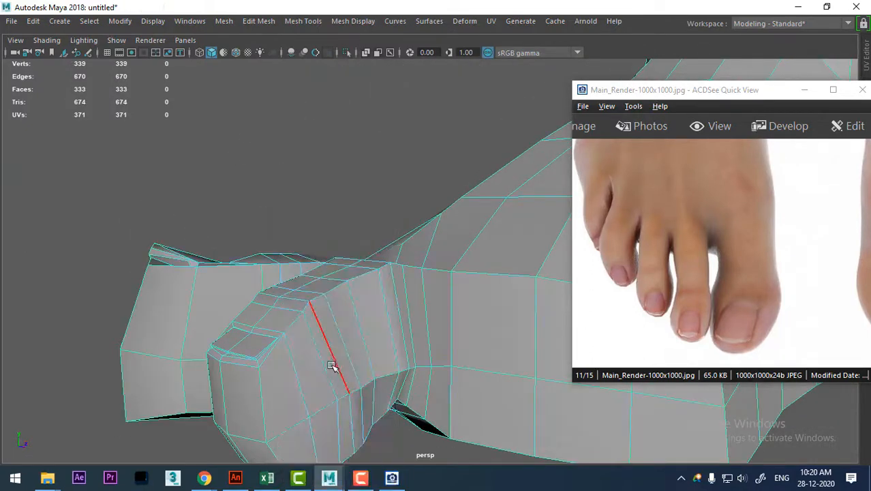
left_click(328, 343)
left_click_drag(327, 343, 387, 295, "alt")
double_click(344, 301)
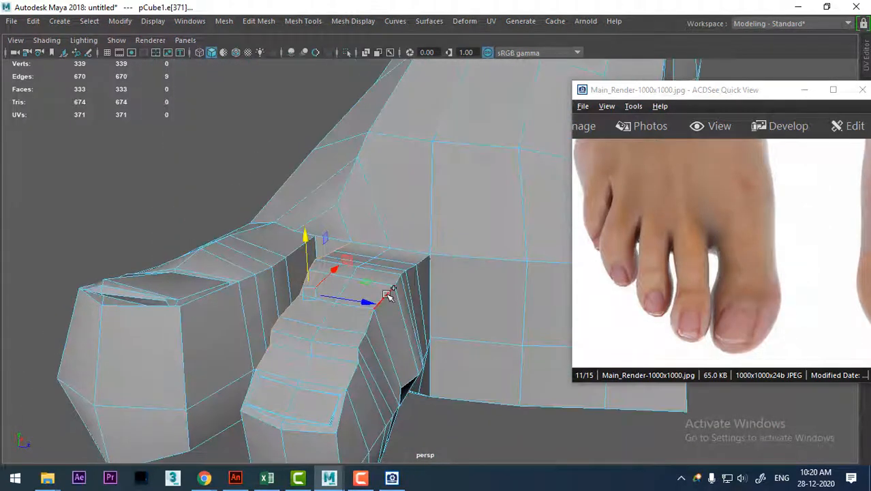
left_click_drag(418, 348, 440, 401, "alt")
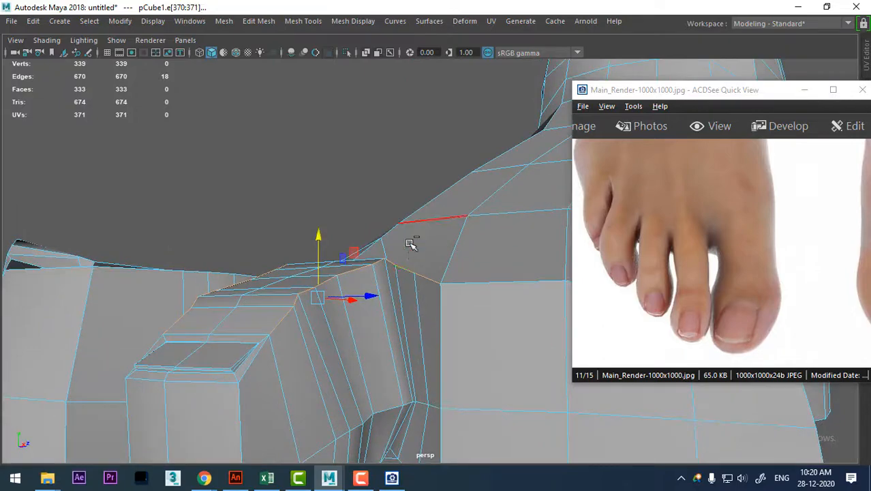
right_click_drag(411, 244, 351, 228, "ctrl")
Select the vertices at both base corners of the second toe's nail, adjust their height and scale them across the toe's width.
left_click_drag(332, 332, 248, 343, "alt")
key("3")
key("1")
left_click_drag(247, 343, 369, 339, "alt")
left_click_drag(369, 339, 298, 292, "alt")
key("4")
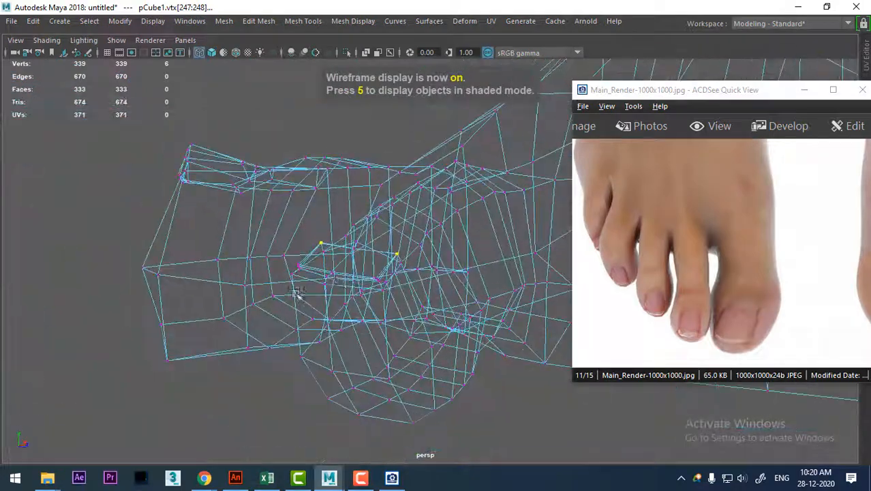
right_click_drag(354, 275, 399, 368, "alt")
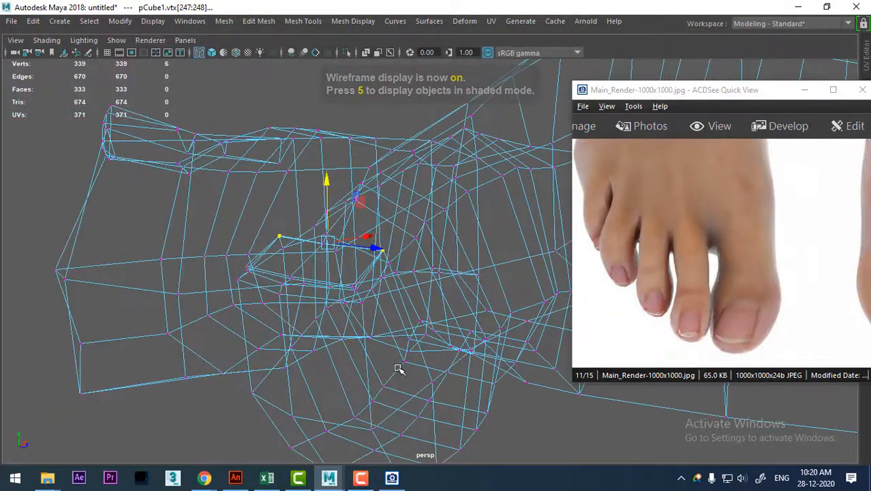
key("5")
mouse_move(385, 313)
left_mouse_down("alt")
mouse_move(308, 307)
mouse_move(358, 323)
mouse_move(327, 311)
left_mouse_up("alt")
right_click_drag(326, 311, 343, 319, "alt")
left_click_drag(224, 177, 364, 313)
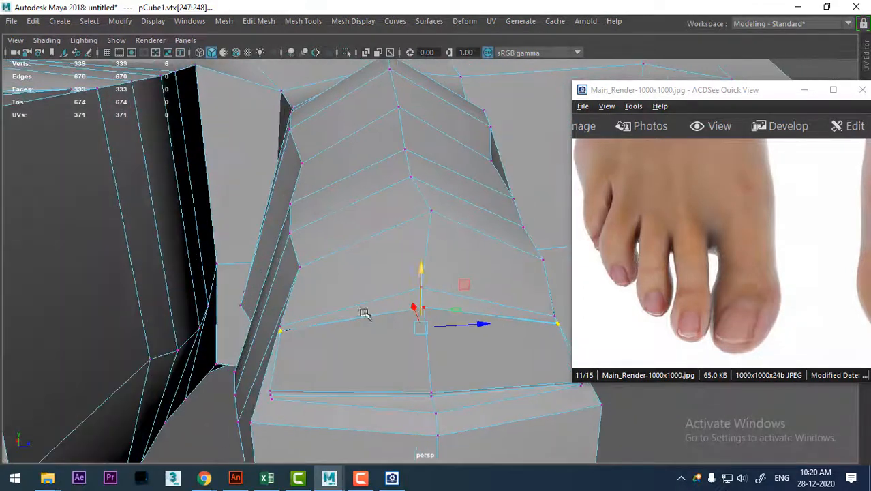
left_click_drag(476, 326, 369, 340)
key("3")
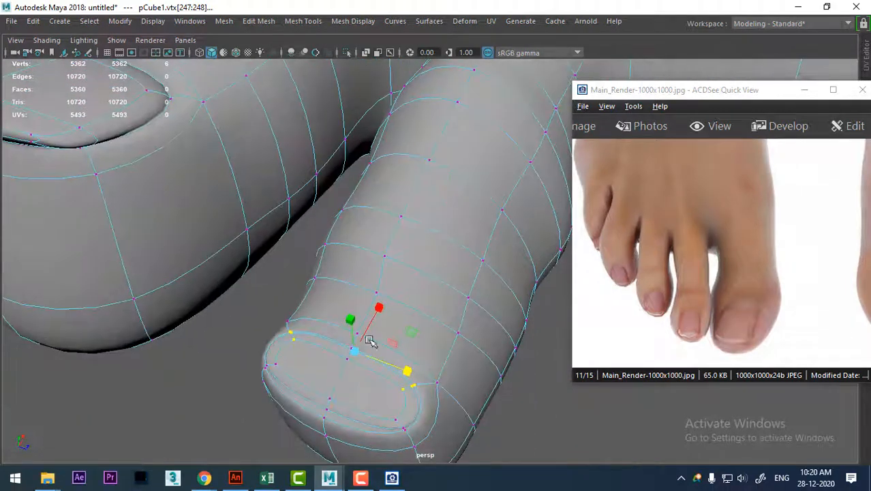
Select the crosswise edges on the underside of the second toe near its tip and adjust their height.
right_click_drag(424, 109, 486, 92)
left_click_drag(461, 304, 376, 268, "alt")
left_click(384, 309)
left_click_drag(383, 310, 348, 280, "alt")
right_click_drag(345, 115, 344, 73)
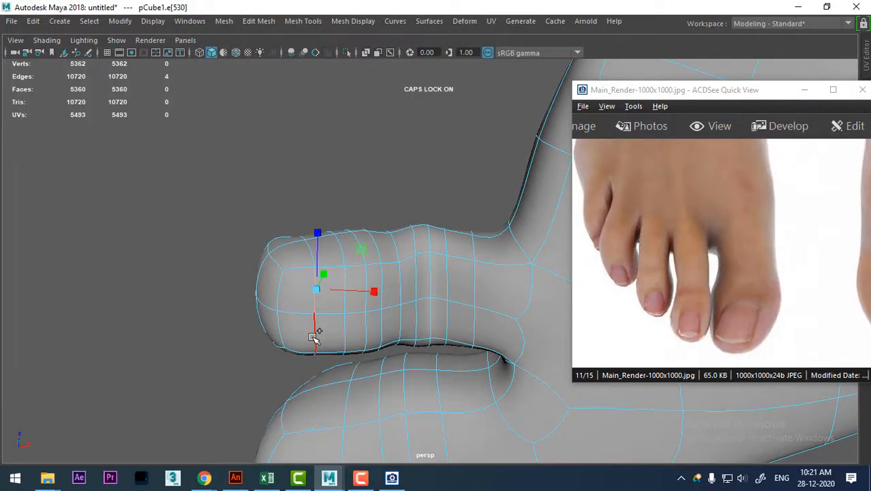
left_click(314, 338, "shift")
left_click_drag(314, 335, 330, 349, "alt")
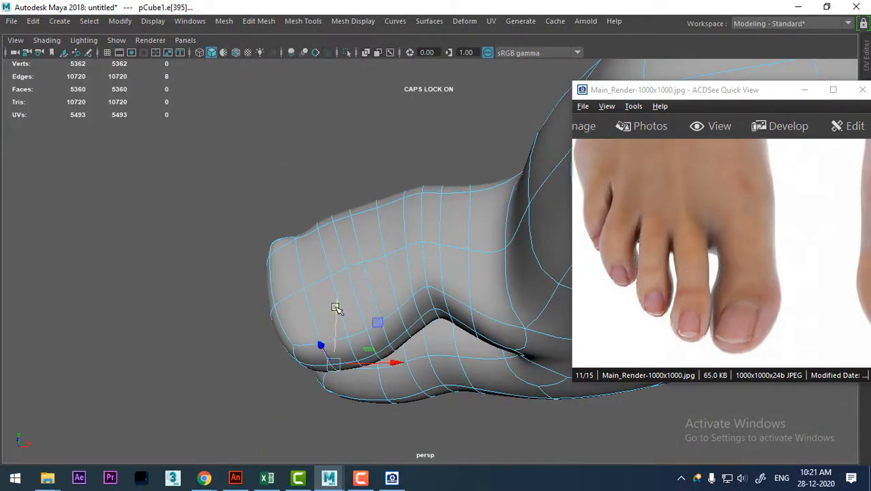
left_click_drag(335, 307, 259, 233)
right_click_drag(419, 172, 490, 91)
left_click_drag(353, 354, 341, 157, "alt")
right_click_drag(331, 111, 330, 75)
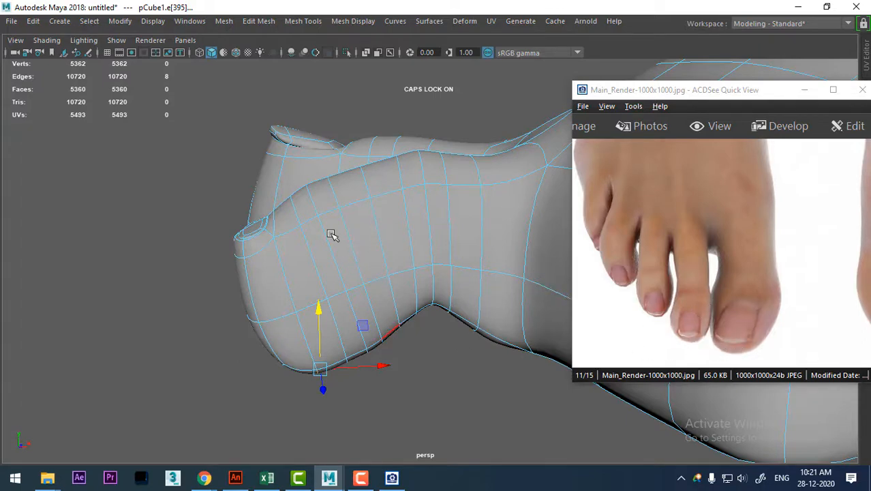
In the top view, scale up the edge loop at the second toe's rear joint slightly, using soft selection with a reduced falloff.
left_click_drag(331, 234, 270, 240, "alt")
key("space")
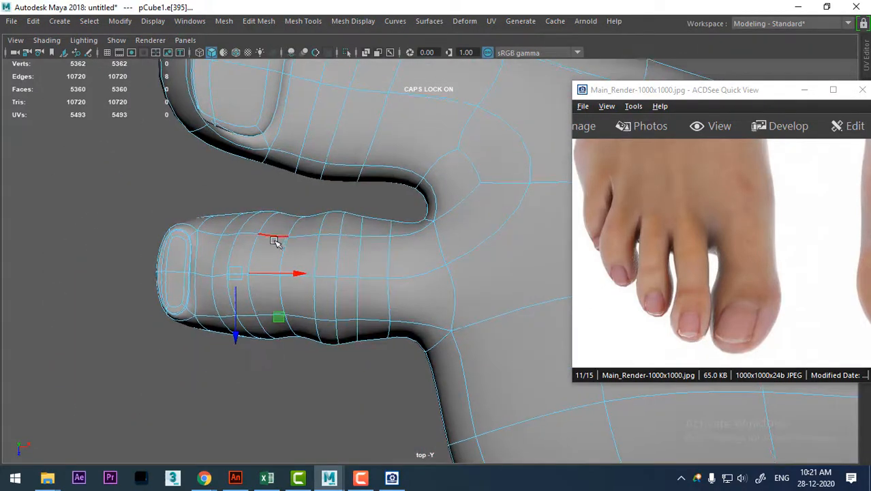
double_click(247, 225)
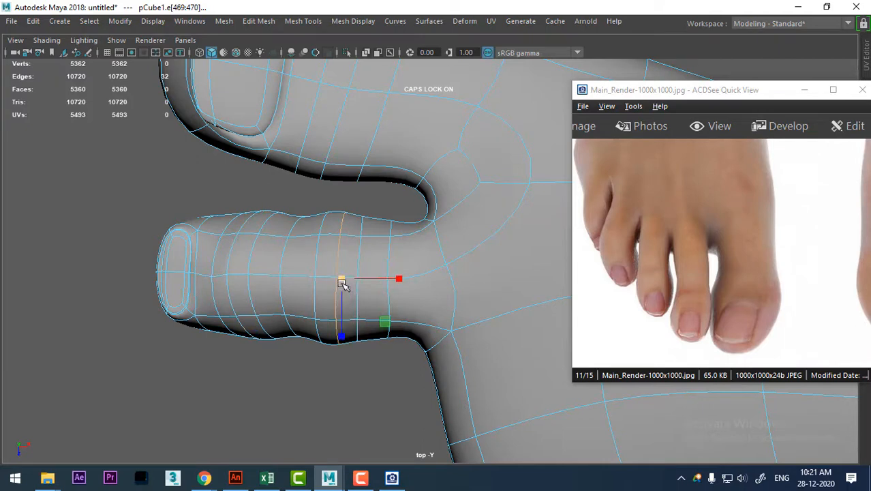
key("b")
left_click_drag(343, 284, 296, 298)
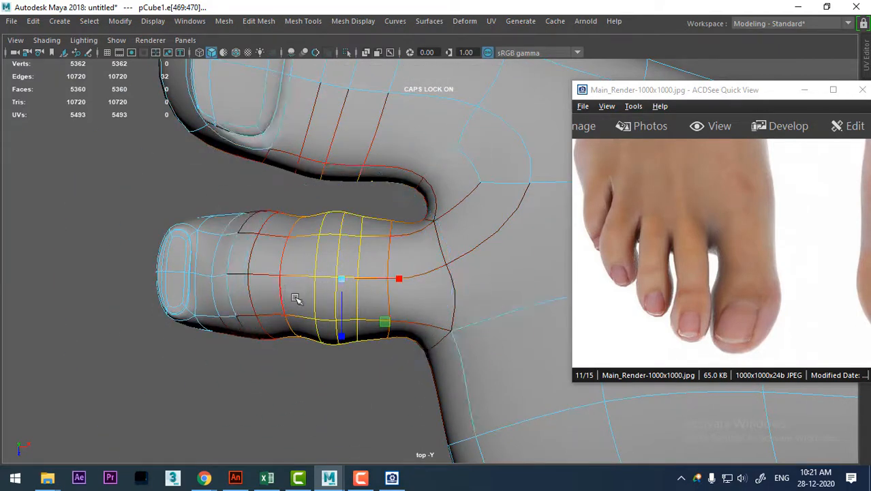
left_click_drag(340, 281, 347, 280)
key("b")
left_click_drag(347, 281, 325, 296)
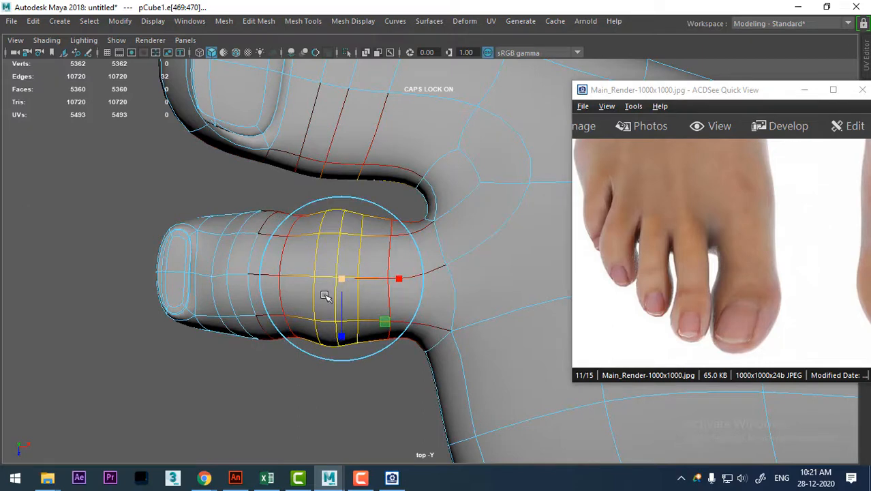
Scale up the second toe's front joint loop slightly with soft selection and inspect the toes in perspective.
double_click(234, 265)
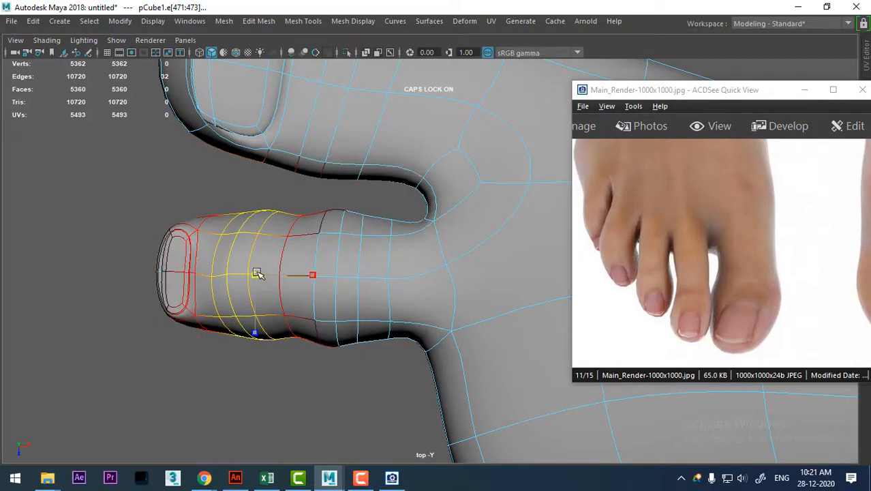
key("space")
left_click_drag(374, 284, 297, 157)
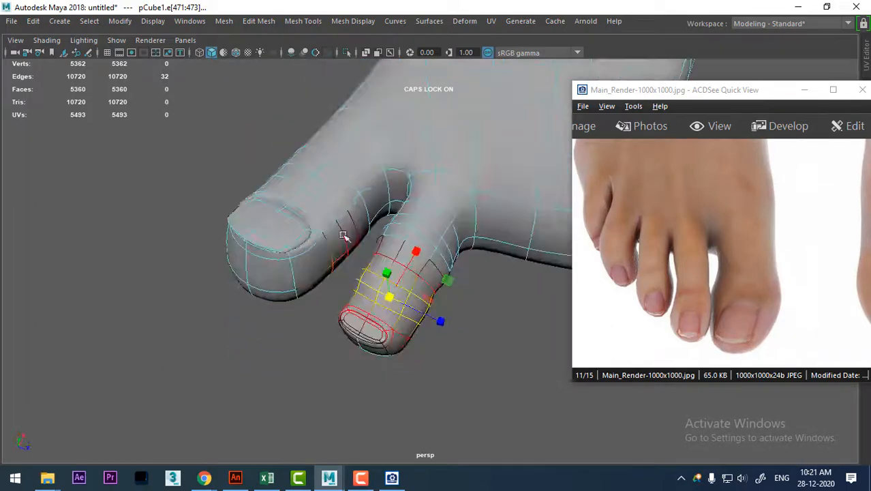
middle_click_drag(345, 236, 237, 236, "alt")
left_click_drag(281, 282, 401, 301, "alt")
middle_click_drag(401, 301, 292, 255, "alt")
left_click_drag(292, 256, 355, 269, "alt")
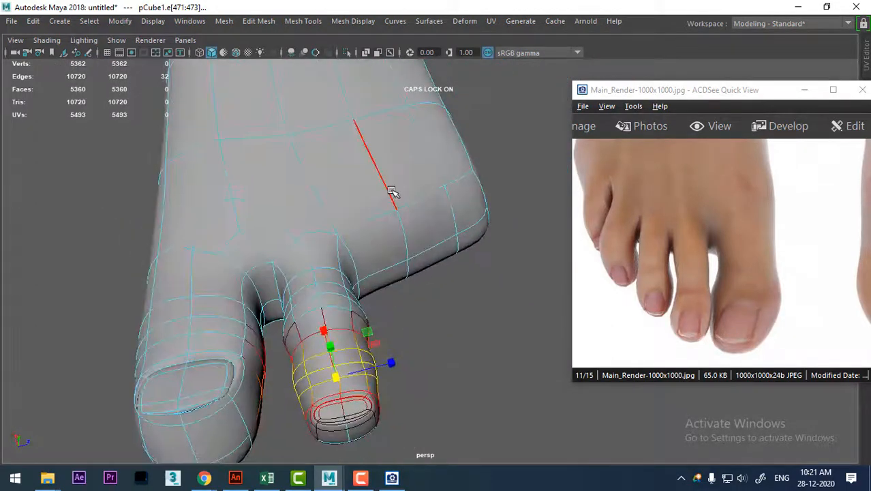
right_click_drag(393, 192, 308, 111)
left_click_drag(331, 292, 401, 298, "alt")
Turn off soft selection and select a band of faces around the middle of the second toe.
middle_click_drag(401, 297, 365, 259, "alt")
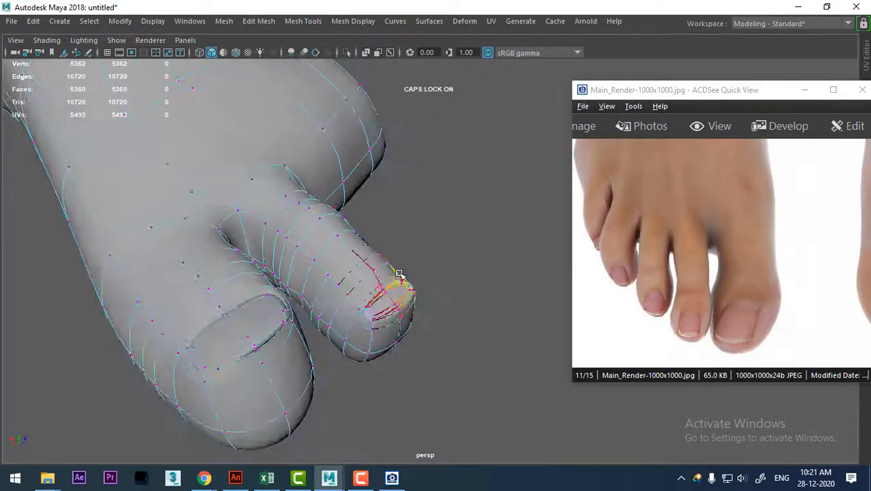
right_click_drag(400, 270, 401, 144)
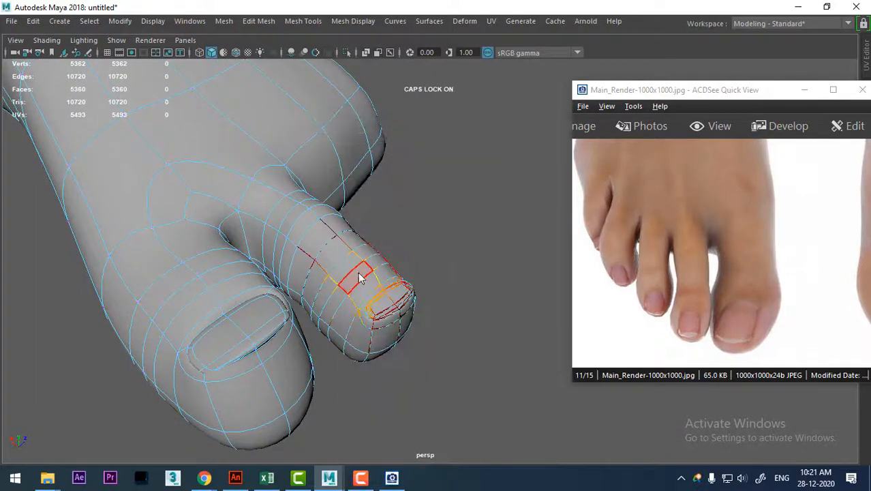
right_click_drag(358, 109, 352, 36)
key("b")
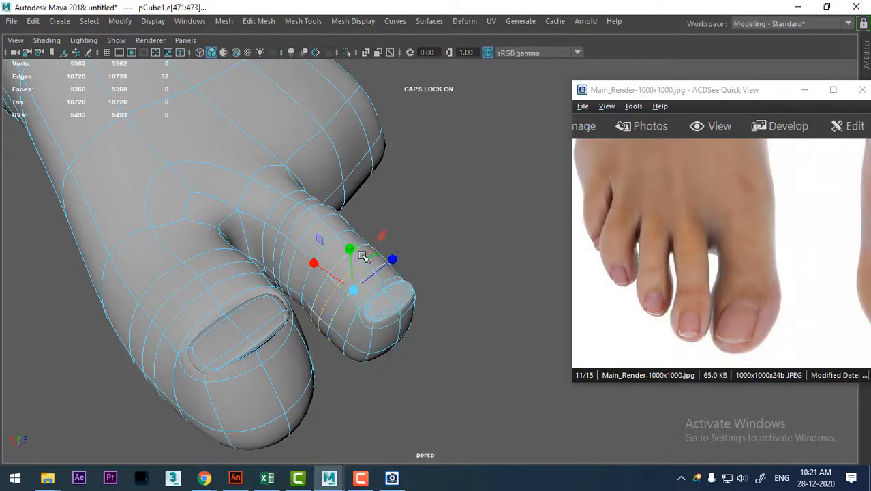
left_click(335, 266)
right_click_drag(423, 214, 419, 267, "ctrl")
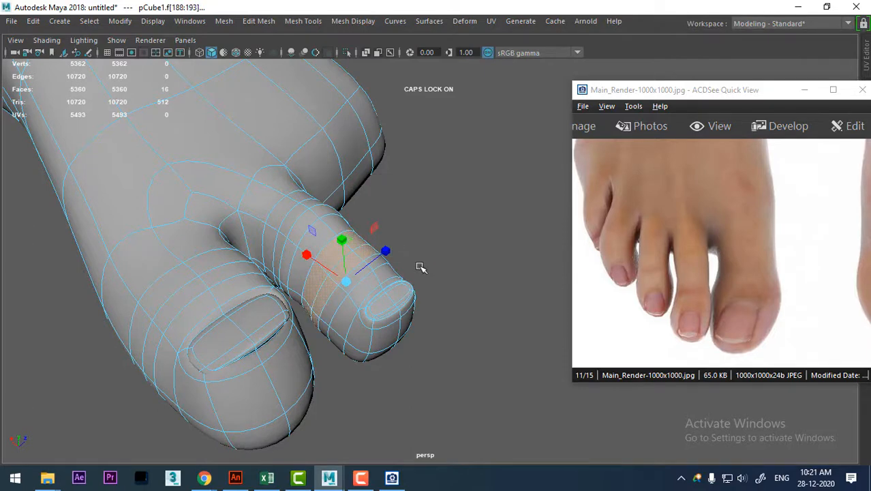
Grow the face selection along the second toe down to its base and add the remaining faces at the nail and tip.
key("shift+period")
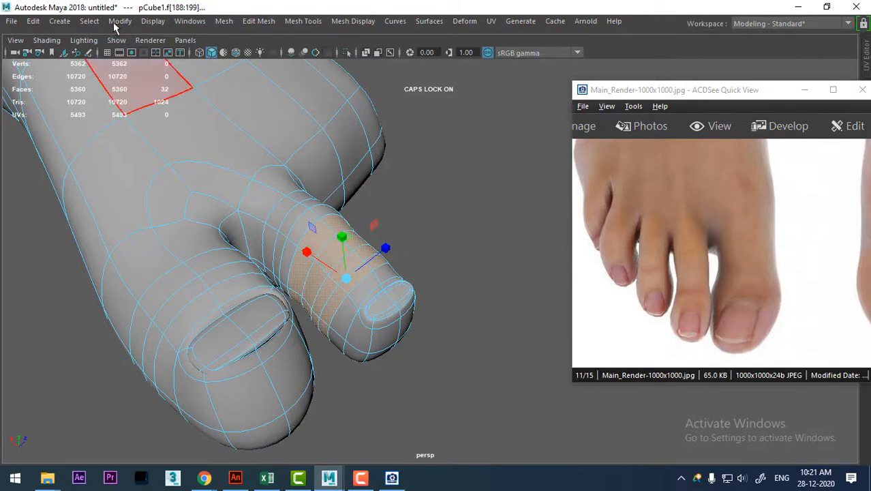
left_click(90, 21)
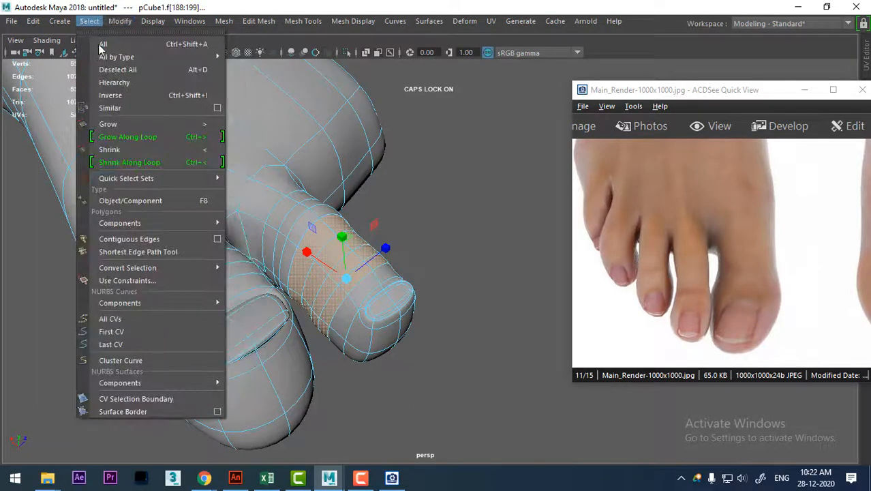
left_click(143, 123)
left_click(92, 21)
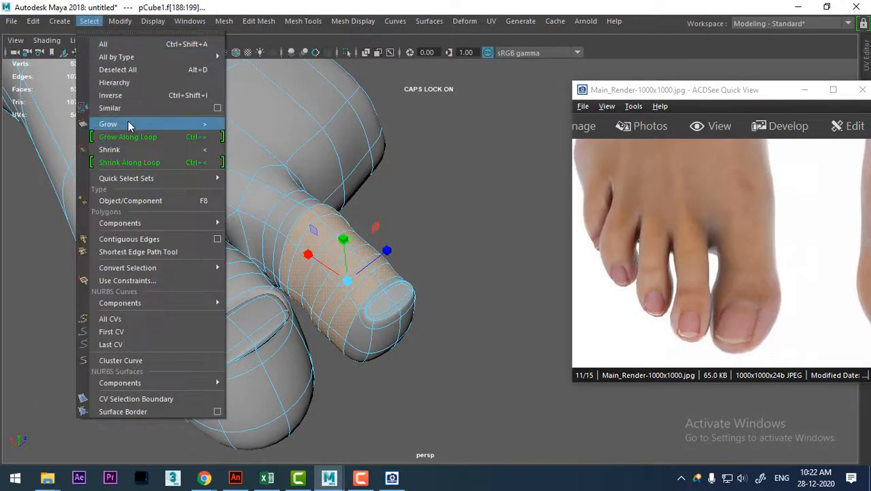
left_click(127, 123)
key("shift+period")
key("shift+period")
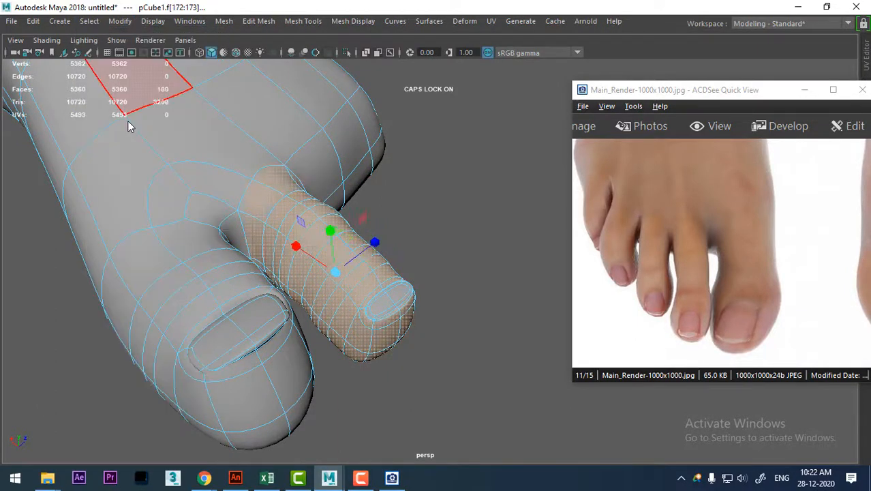
left_click_drag(447, 220, 496, 263, "alt")
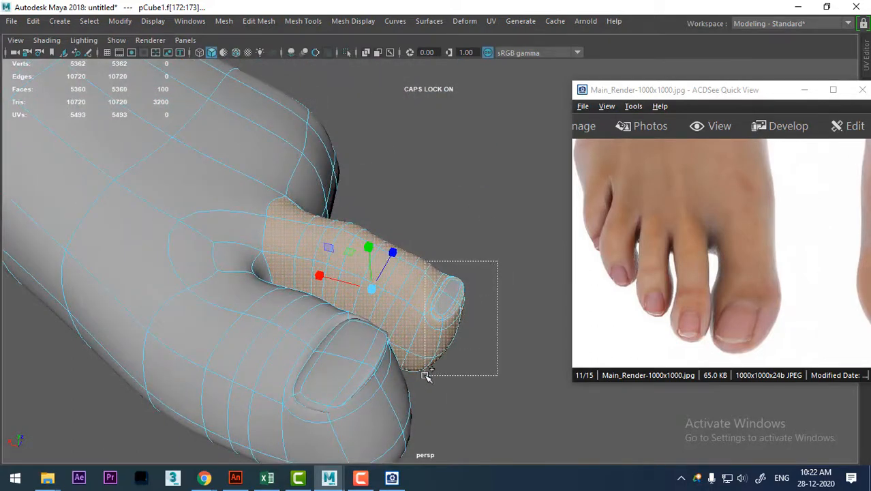
left_click_drag(494, 324, 375, 345, "alt")
Duplicate the selected second-toe faces as a separate mesh while in the top view.
key("w")
key("space")
left_click_drag(427, 245, 323, 245)
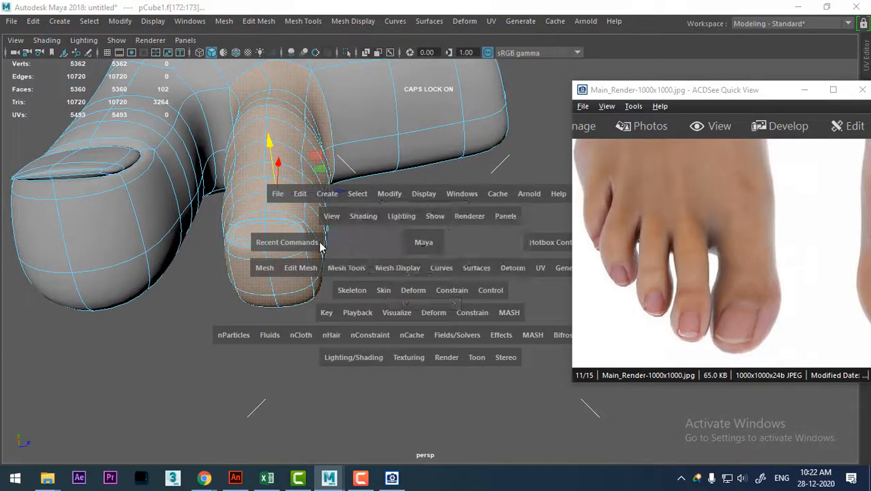
right_click_drag(322, 245, 372, 378, "alt")
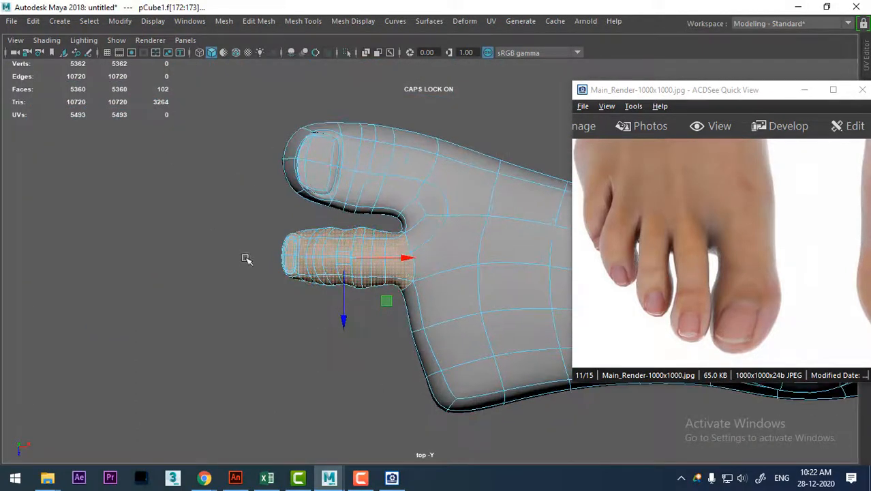
right_click_drag(217, 172, 220, 227, "shift")
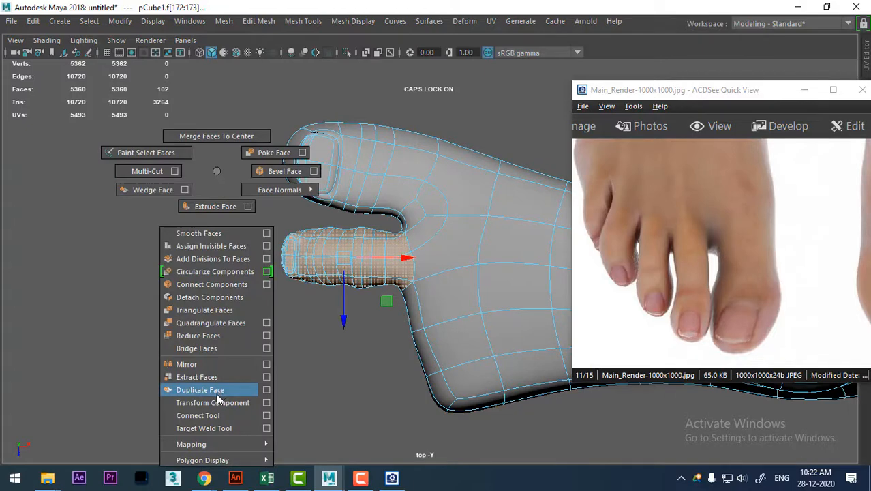
right_click_drag(217, 395, 217, 393, "shift")
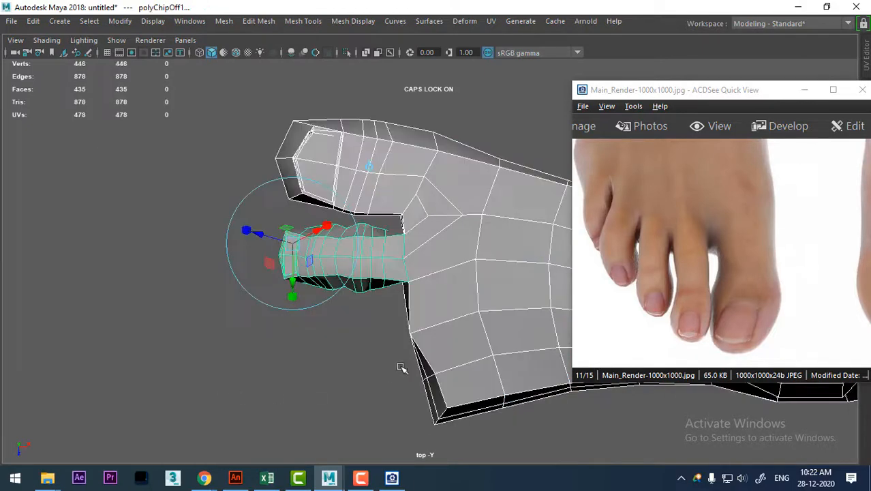
key("q")
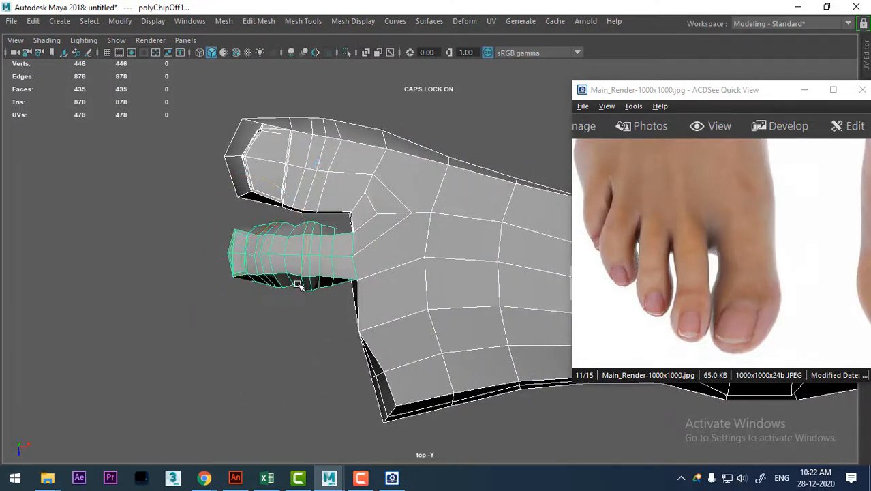
Return to object selection in the perspective view and select only the duplicated toe mesh.
right_click_drag(319, 255, 371, 93)
left_click(273, 266)
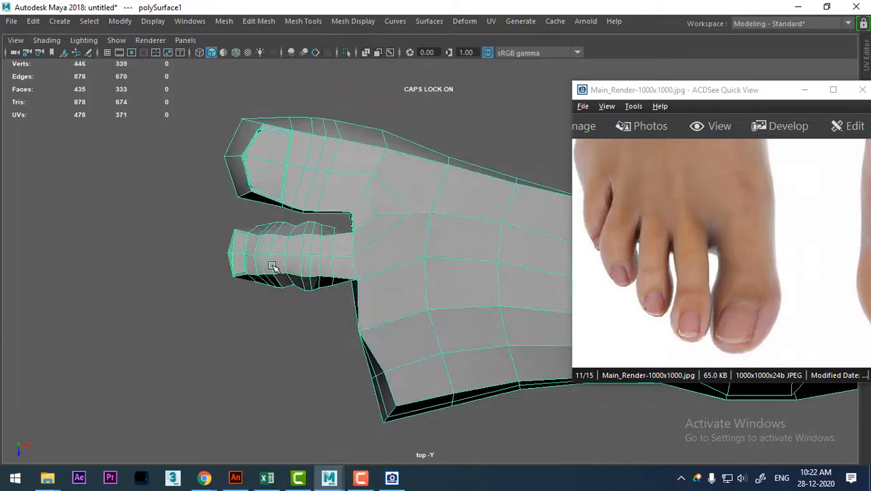
mouse_move(374, 246)
right_mouse_down()
mouse_move(506, 103)
mouse_move(553, 101)
right_mouse_up()
right_click_drag(376, 177, 471, 109)
left_click(409, 213)
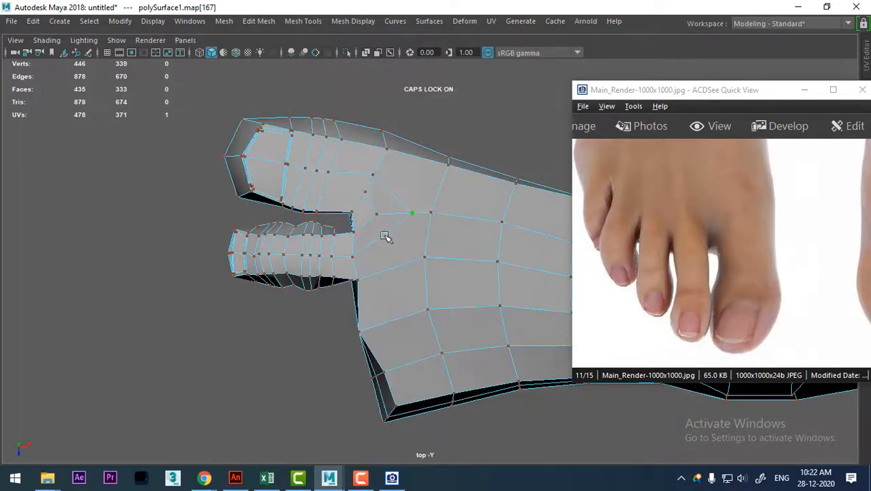
right_click_drag(376, 216, 424, 95)
key("space")
left_click_drag(439, 272, 436, 247)
left_click_drag(385, 313, 404, 366, "alt")
left_click(404, 366)
left_click(333, 255)
left_click_drag(379, 335, 306, 276, "alt")
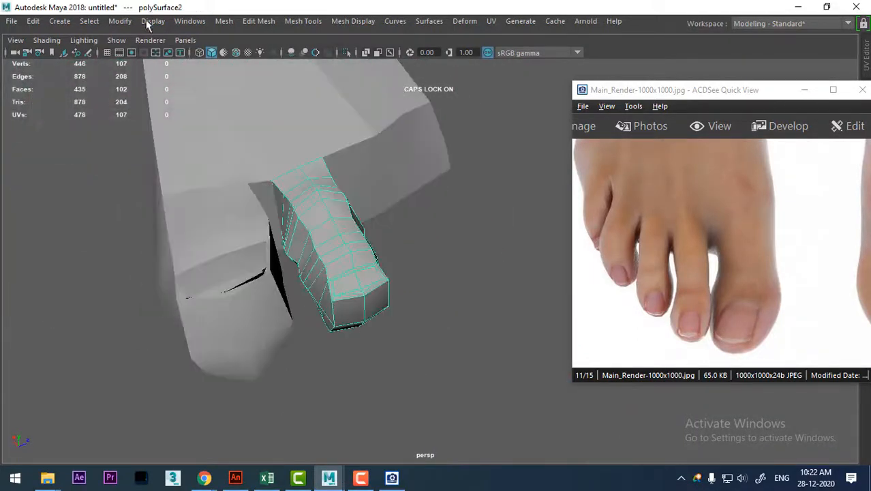
Center the duplicated toe's pivot and reposition it at the middle of the toe's base edge in the top view.
left_click(119, 21)
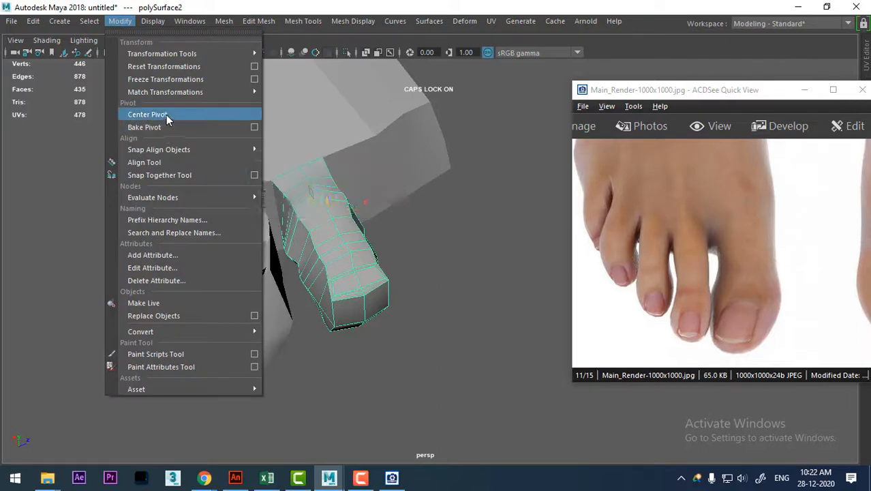
left_click(166, 115)
key("space")
left_click_drag(321, 215, 274, 217)
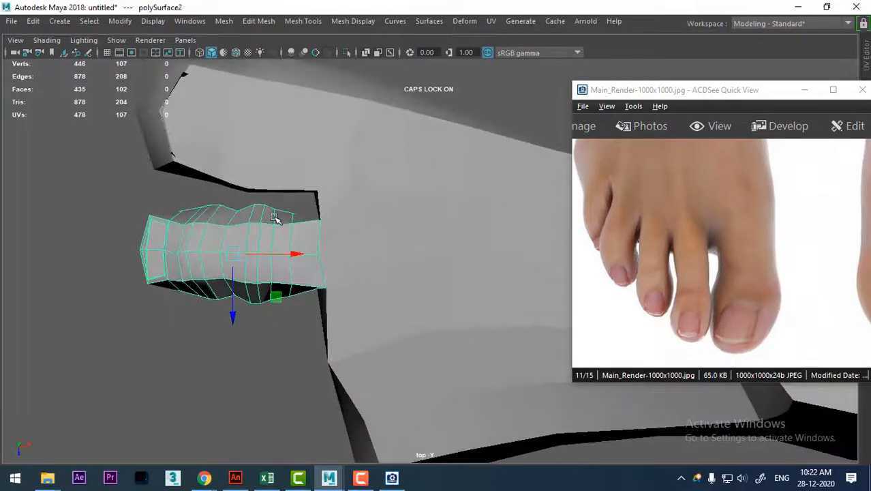
right_click_drag(274, 217, 391, 368, "alt")
key("d")
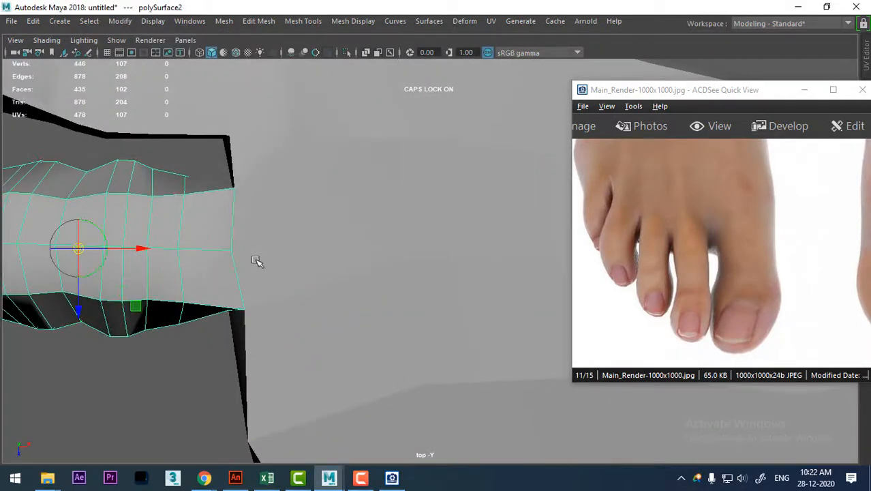
left_click(234, 254)
right_click_drag(308, 334, 249, 232, "alt")
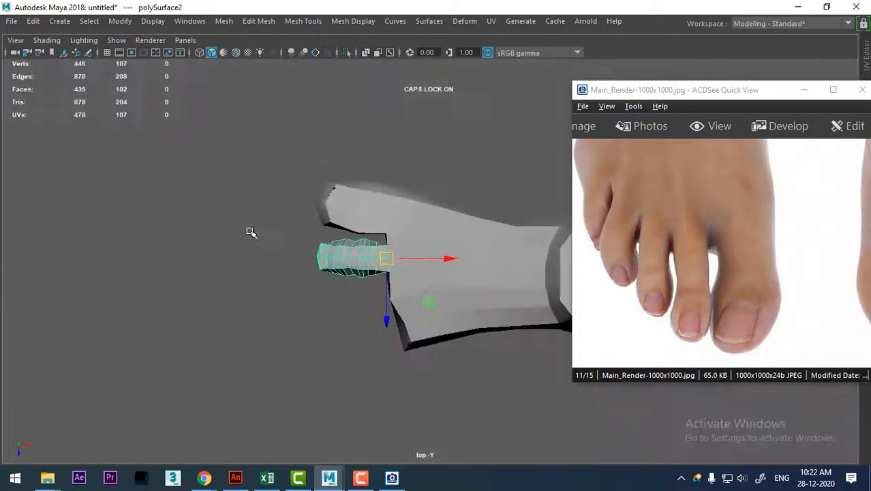
middle_click_drag(314, 320, 267, 321, "alt")
right_click_drag(225, 222, 304, 423, "alt")
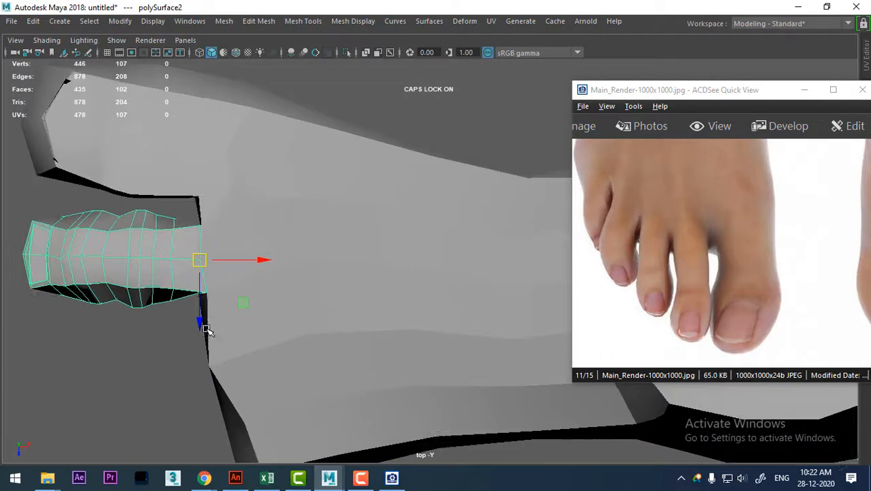
middle_click_drag(208, 333, 277, 271, "alt")
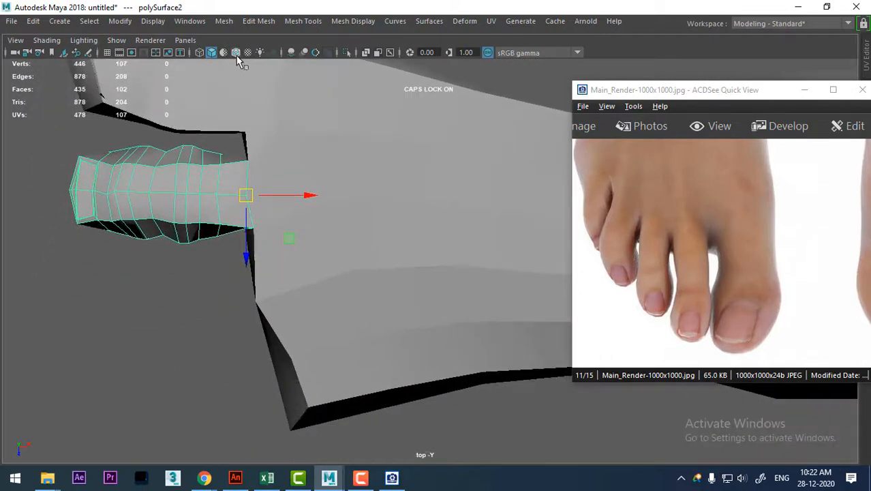
Show wireframe on the shaded meshes and create three evenly spaced copies of the toe across the front of the foot.
left_click(236, 55)
scroll(279, 300, "up", 1)
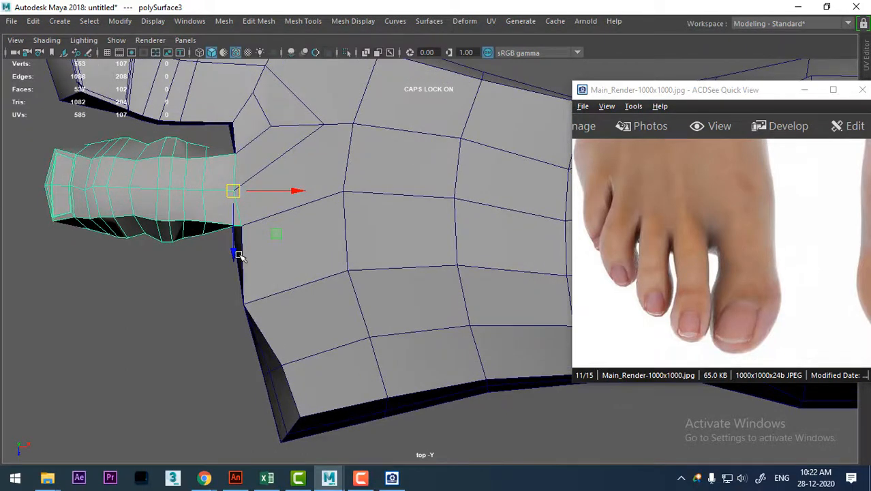
key("ctrl+d")
left_click_drag(238, 255, 240, 338)
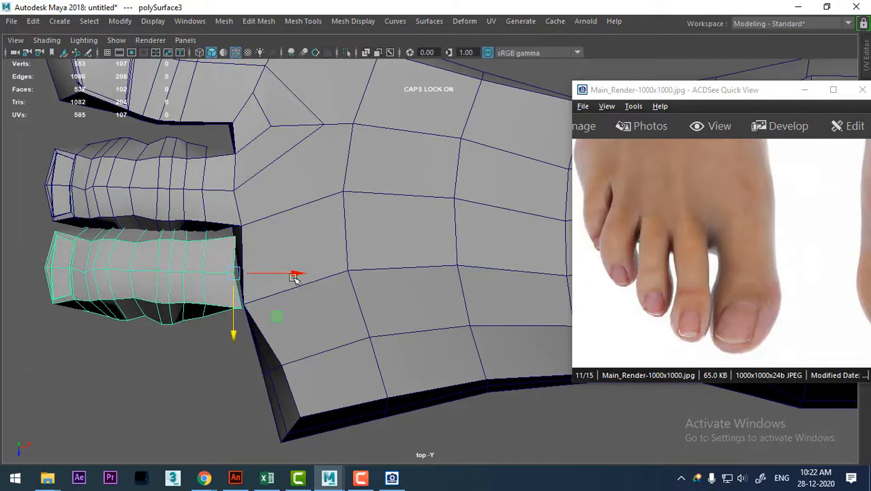
middle_click_drag(295, 278, 370, 275, "alt")
key("shift+d")
key("shift+d")
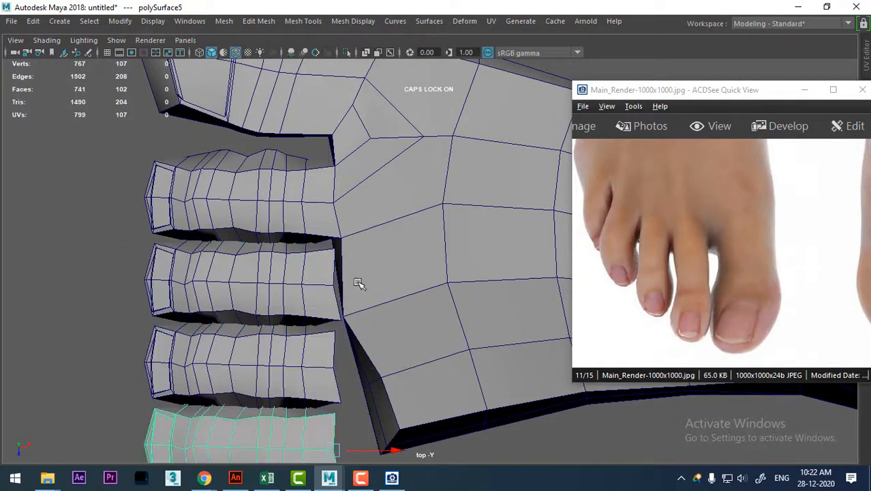
Scale down the first toe copy, narrow its width slightly and move its base against the foot as the third toe.
middle_click_drag(302, 350, 280, 232, "alt")
scroll(281, 231, "down", 3)
middle_click_drag(290, 285, 261, 332, "alt")
right_click_drag(261, 331, 314, 304, "alt")
left_click(298, 250)
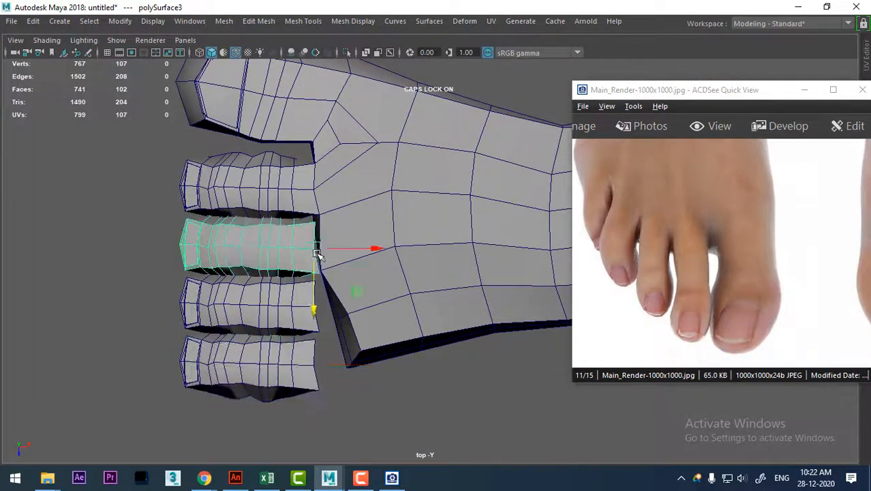
right_click_drag(317, 253, 377, 393, "alt")
key("r")
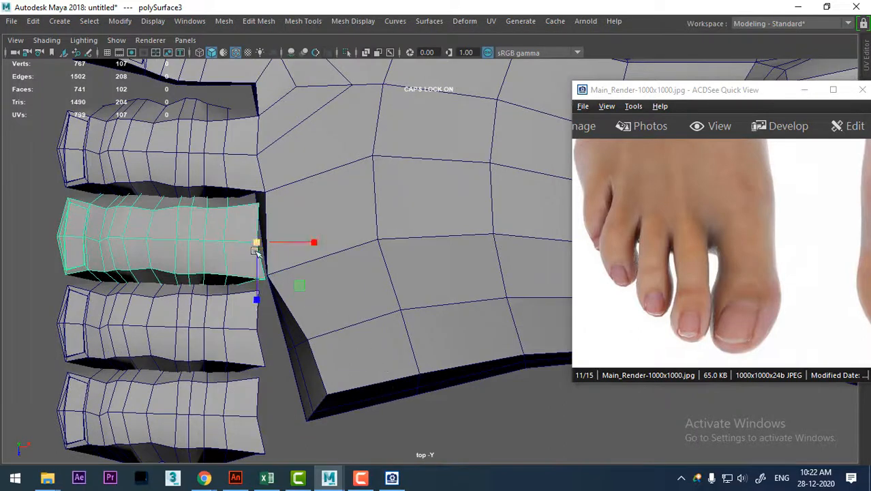
left_click_drag(256, 250, 257, 249)
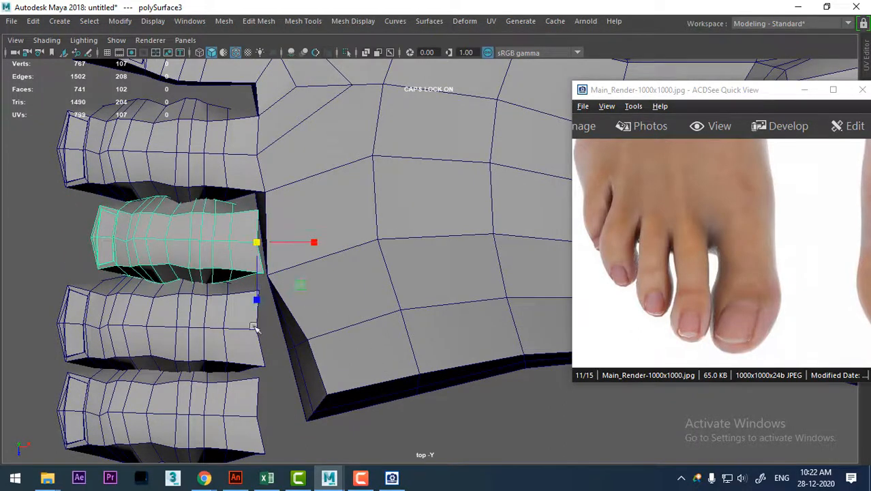
left_click_drag(255, 295, 254, 287)
key("w")
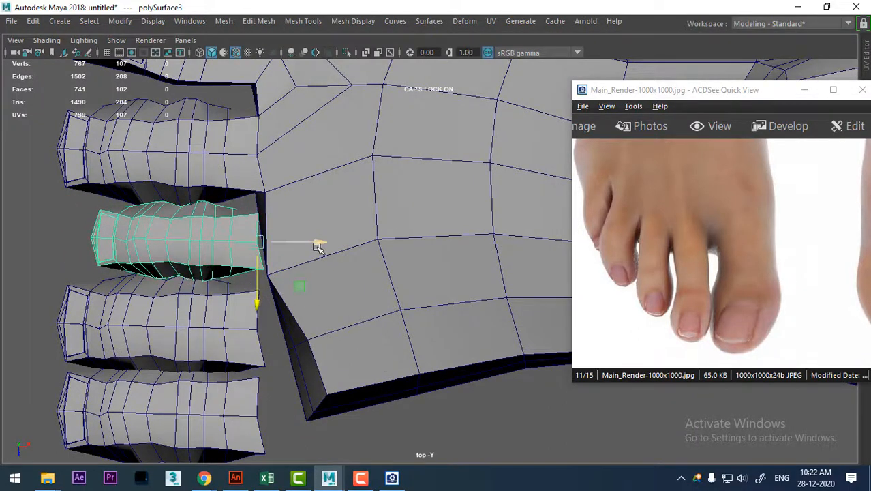
left_click_drag(318, 243, 321, 243)
Scale down the second toe copy and place it beside the third toe, against the foot, as the fourth toe.
left_click(237, 323)
middle_click_drag(257, 327, 259, 310, "alt")
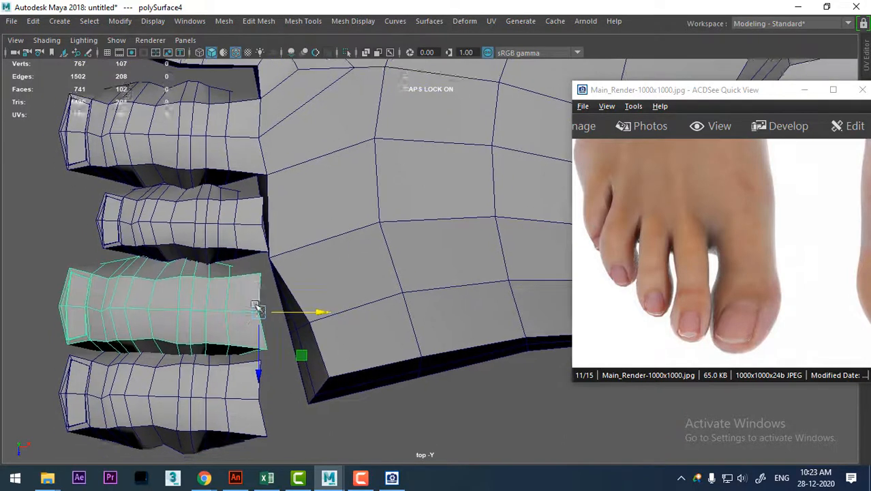
right_click_drag(259, 310, 264, 326, "alt")
key("r")
left_click_drag(256, 319, 270, 303)
key("w")
key("r")
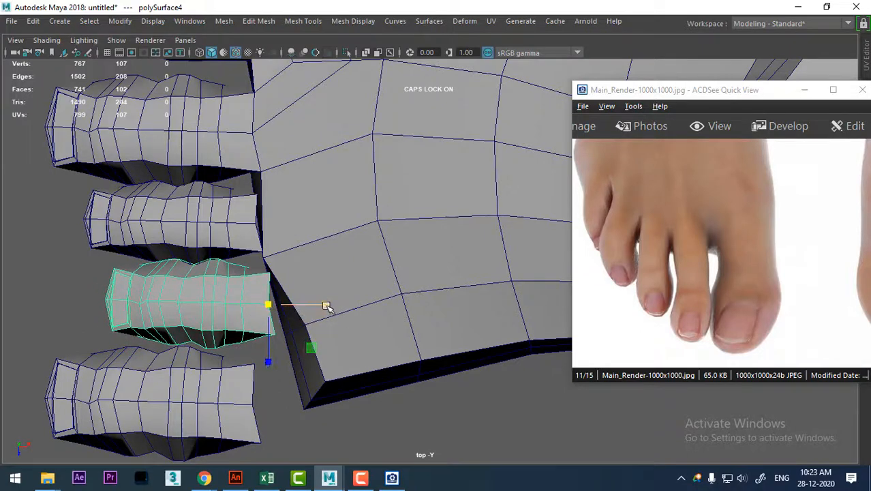
left_click_drag(327, 306, 323, 306)
scroll(292, 369, "down", 4)
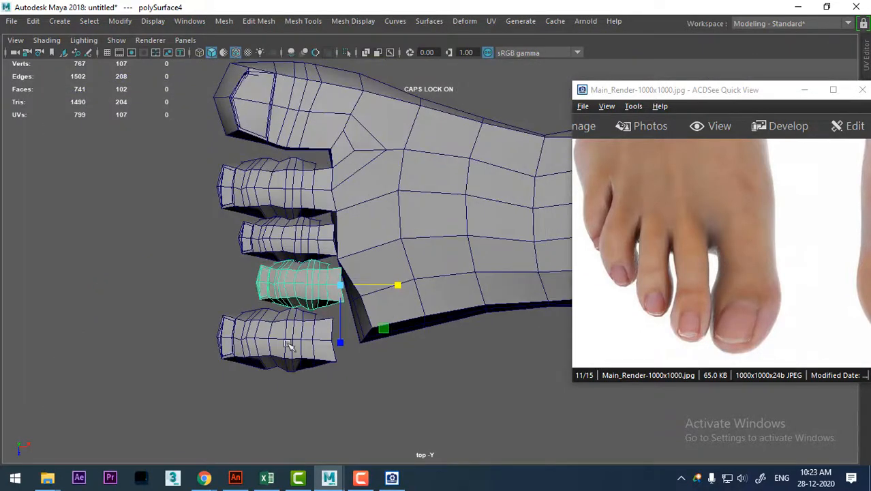
Scale down the last toe copy and move it next to the fourth toe at the outer edge of the foot.
left_click(288, 344)
left_click_drag(327, 342, 290, 369)
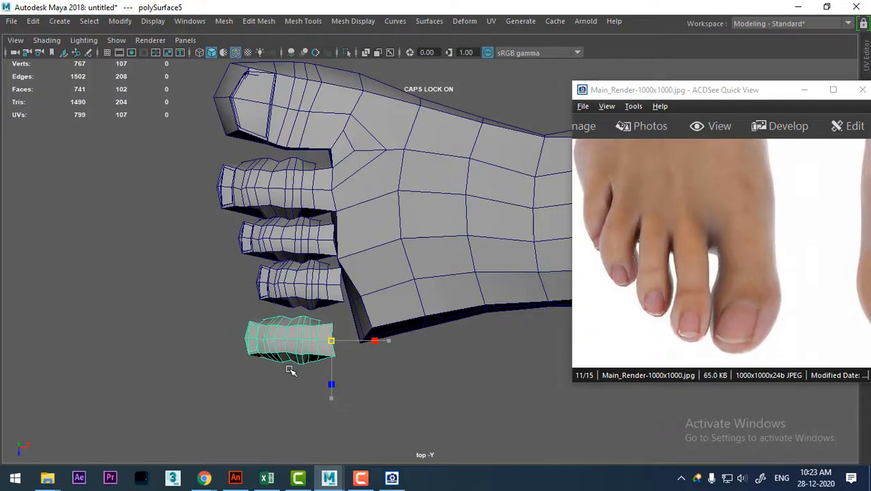
key("w")
left_click_drag(332, 340, 345, 333)
scroll(355, 305, "up", 3)
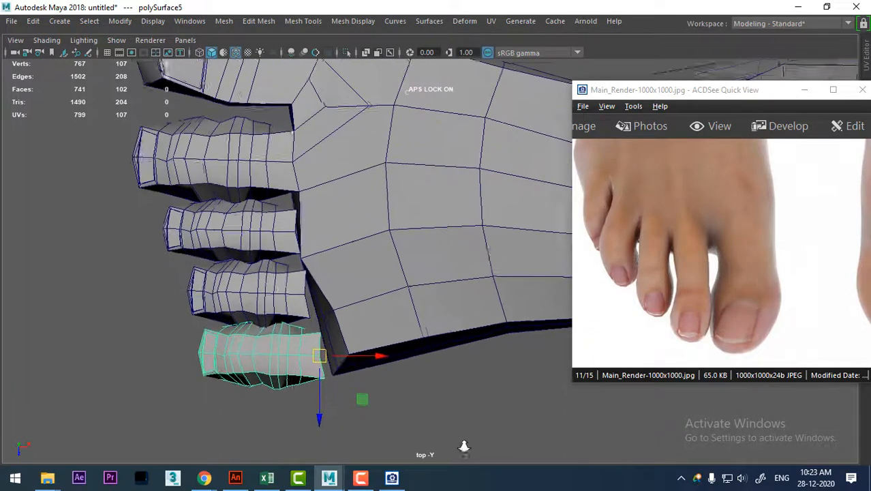
Rotate the little toe slightly in the top view and scale it down a bit more.
key("e")
scroll(377, 402, "up", 3)
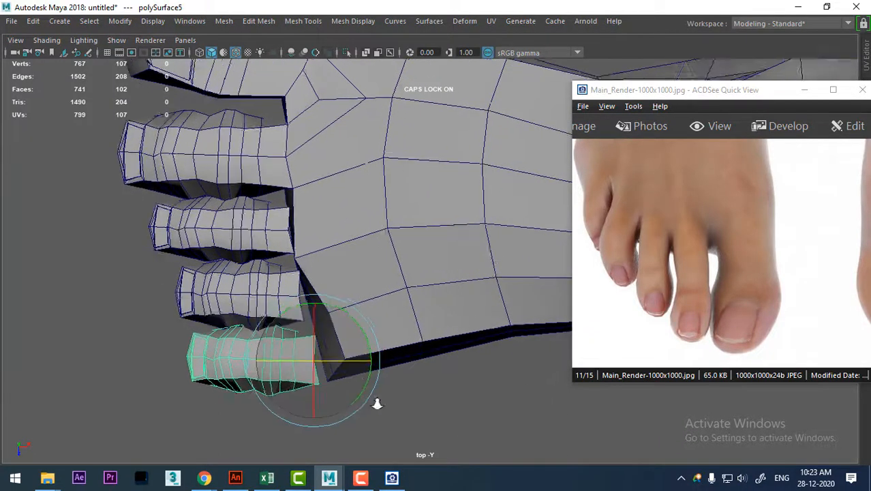
left_click_drag(347, 341, 340, 333)
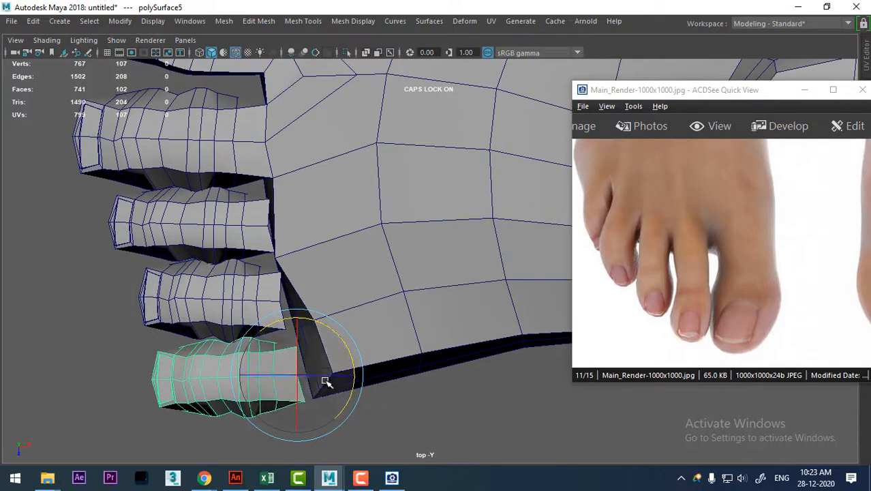
key("r")
mouse_move(298, 375)
left_mouse_down()
mouse_move(289, 388)
mouse_move(300, 369)
left_mouse_up()
key("w")
scroll(273, 365, "up", 2)
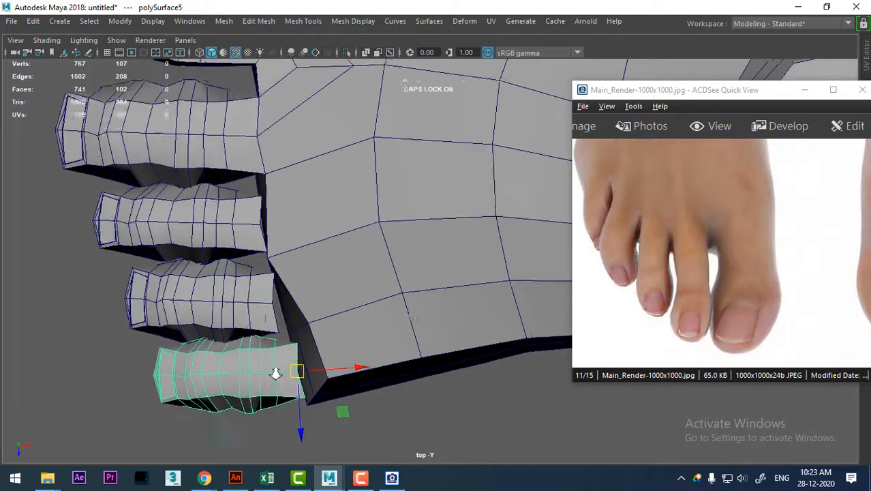
Examine the arrangement of the third and fourth toes against the foot in the top and perspective views.
left_click(251, 303)
scroll(276, 283, "down", 4)
middle_click_drag(294, 267, 299, 277, "alt")
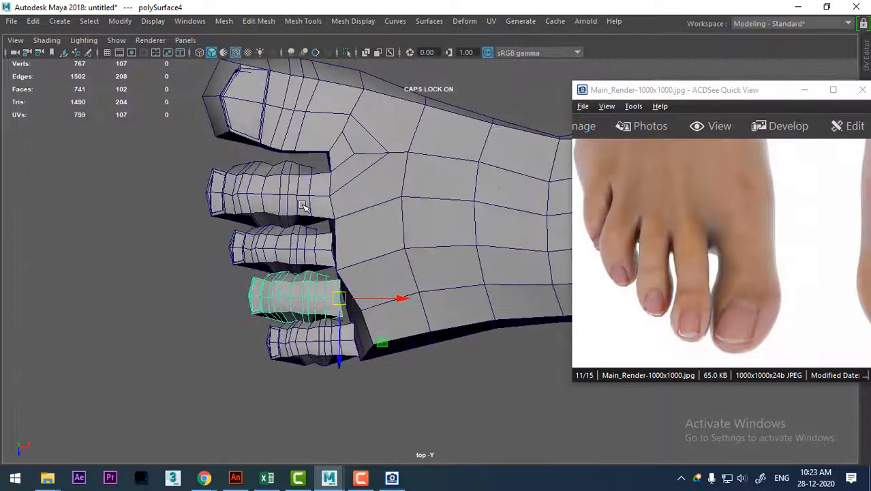
left_click(305, 248)
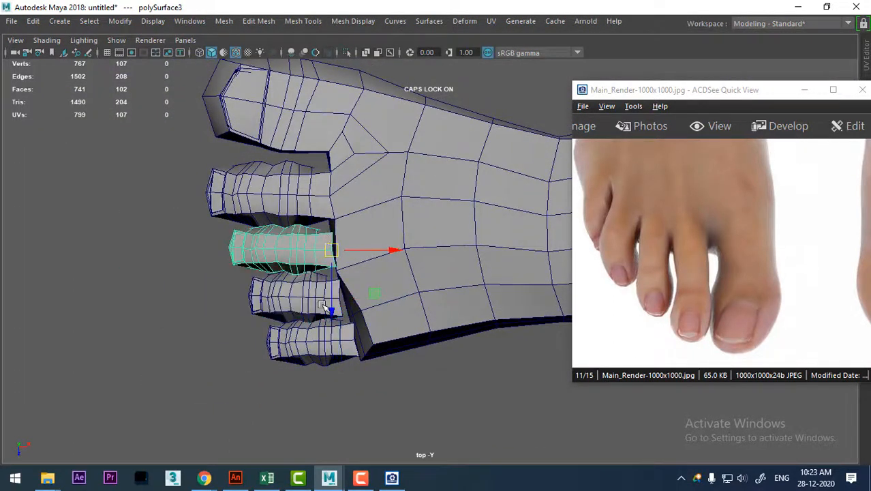
key("space")
left_click_drag(408, 316, 371, 94)
left_click_drag(396, 133, 240, 250, "alt")
middle_click_drag(297, 214, 181, 227, "alt")
right_click_drag(273, 269, 313, 285, "alt")
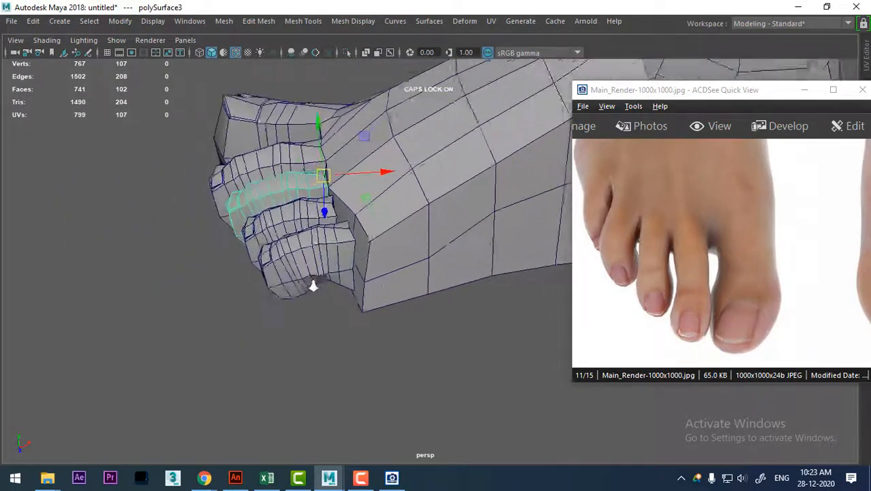
left_click_drag(313, 285, 398, 296, "alt")
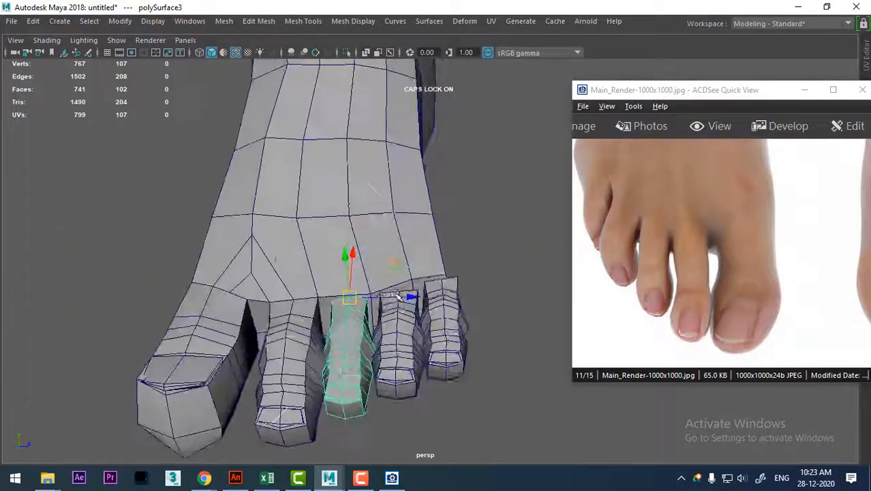
Return to the top view and nudge the little toe slightly closer to the foot.
key("space")
left_click_drag(447, 249, 374, 248)
scroll(341, 286, "up", 2)
left_click(312, 315)
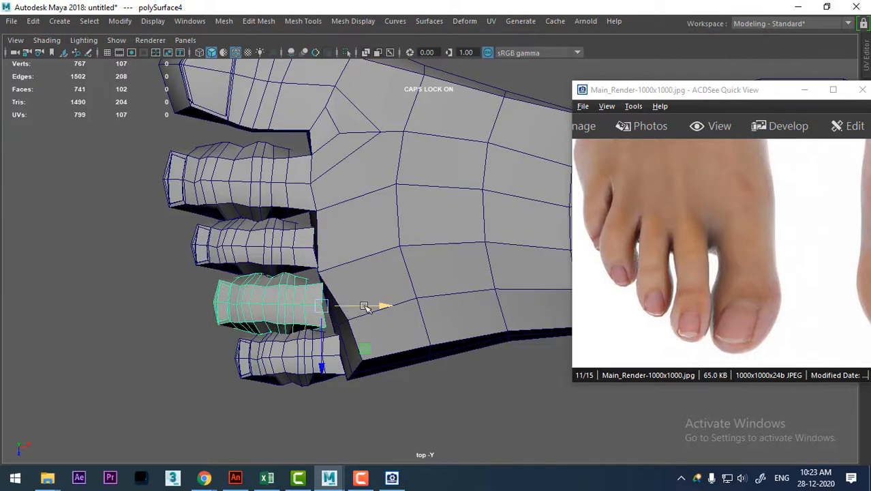
left_click(273, 361)
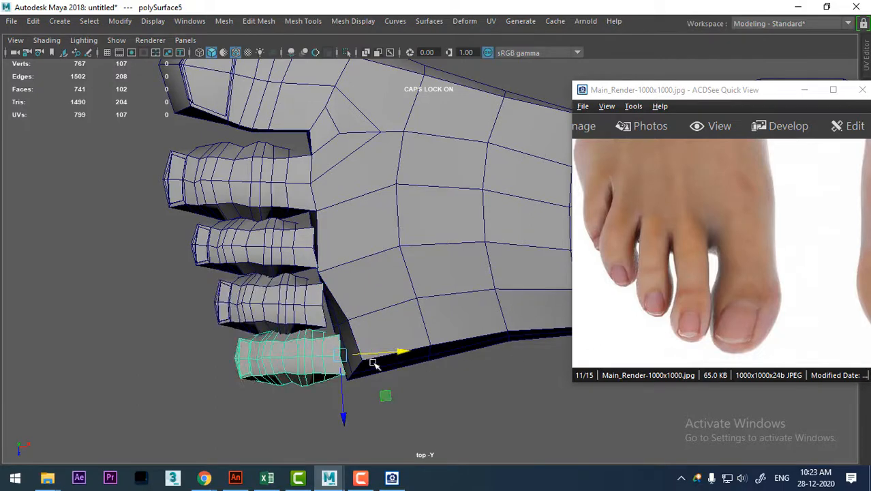
left_click_drag(390, 353, 394, 352)
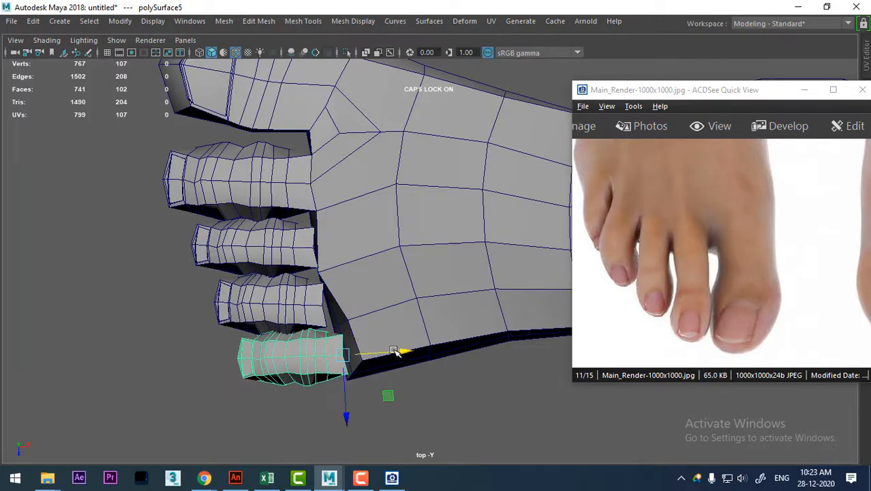
right_click_drag(372, 363, 368, 329, "alt")
Examine the toe heights from several perspective angles and compare them with the sole view in the foot reference image.
key("space")
left_click_drag(404, 344, 376, 121)
left_click_drag(375, 177, 346, 272, "alt")
right_click_drag(346, 271, 452, 228, "alt")
left_click_drag(452, 227, 442, 295, "alt")
right_click_drag(442, 296, 428, 331, "alt")
left_click_drag(428, 330, 369, 238, "alt")
left_click_drag(740, 249, 634, 262)
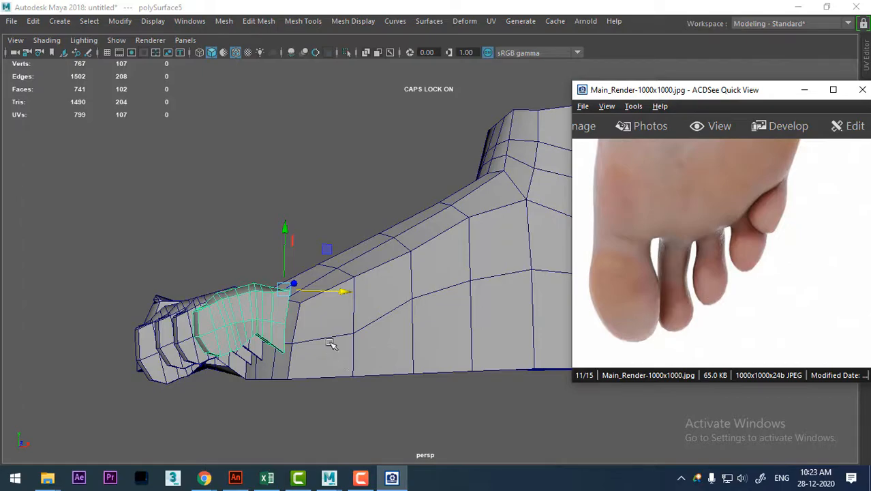
left_click_drag(330, 343, 311, 386, "alt")
Frame the toes in the front view and bring up the side-view bare foot reference photo, enlarged around the toes.
key("space")
left_click_drag(366, 346, 424, 348)
key("space")
left_click_drag(465, 323, 531, 321)
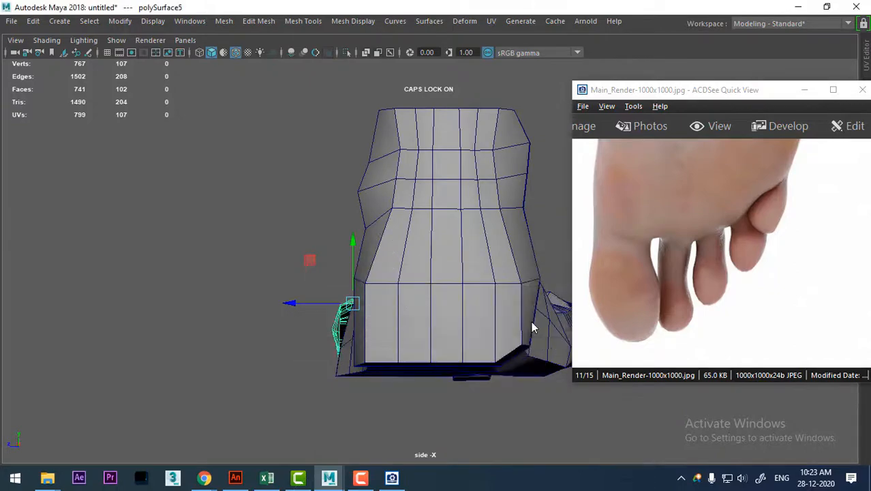
key("space")
left_click_drag(412, 330, 412, 333)
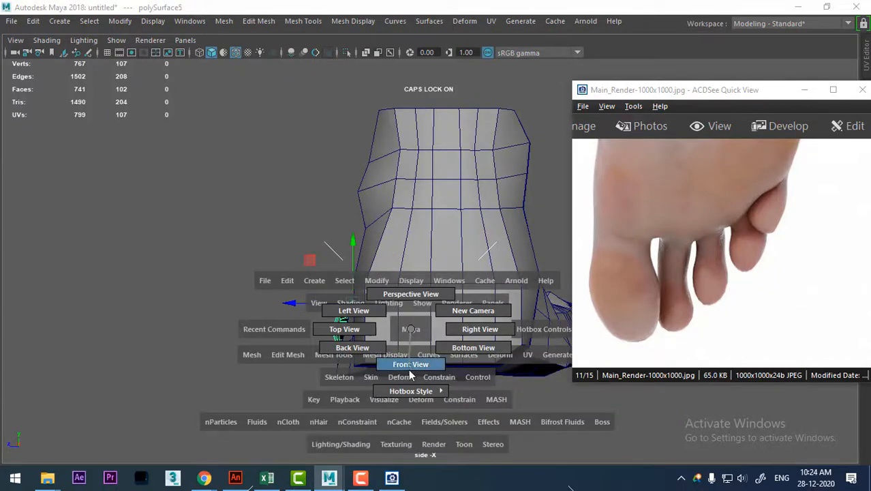
left_click_drag(410, 374, 410, 373)
left_click_drag(405, 344, 357, 300, "alt")
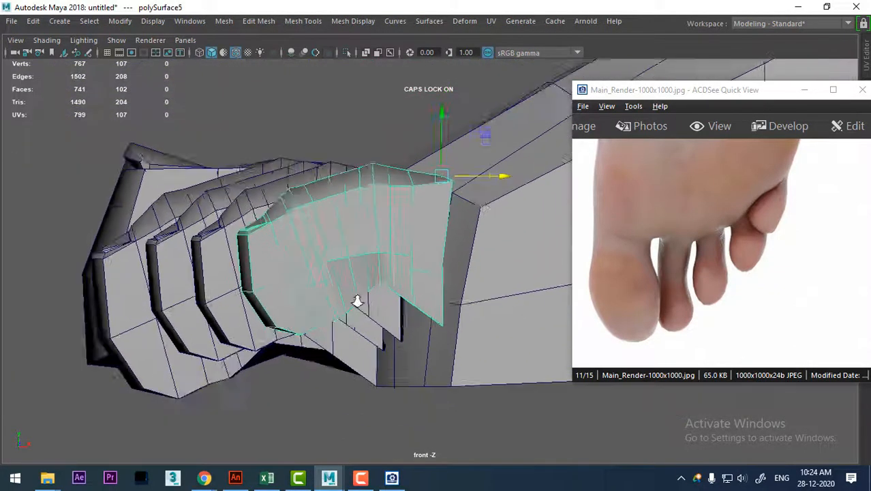
right_click_drag(357, 301, 687, 324, "alt")
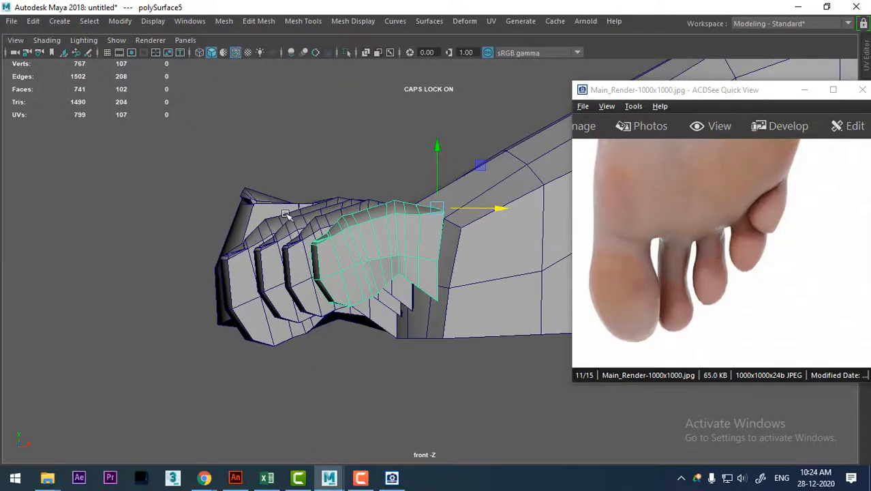
left_click_drag(699, 288, 806, 283)
scroll(805, 283, "down", 3)
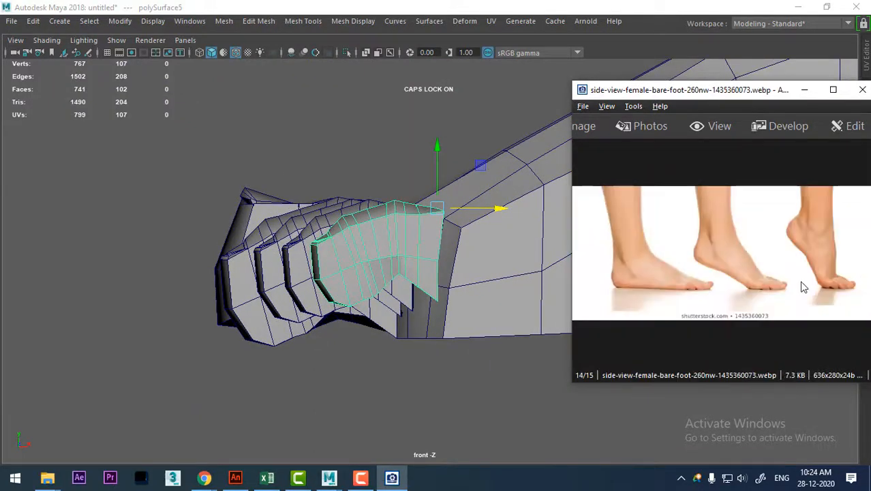
scroll(754, 296, "up", 5, "ctrl")
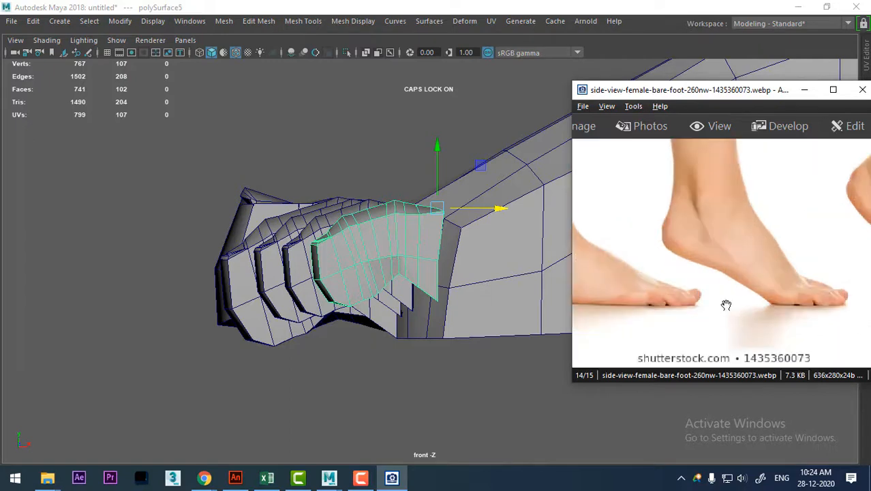
Lower the little, fourth and third toes in the front view so their undersides align with the second toe's underside.
left_click_drag(720, 295, 755, 296)
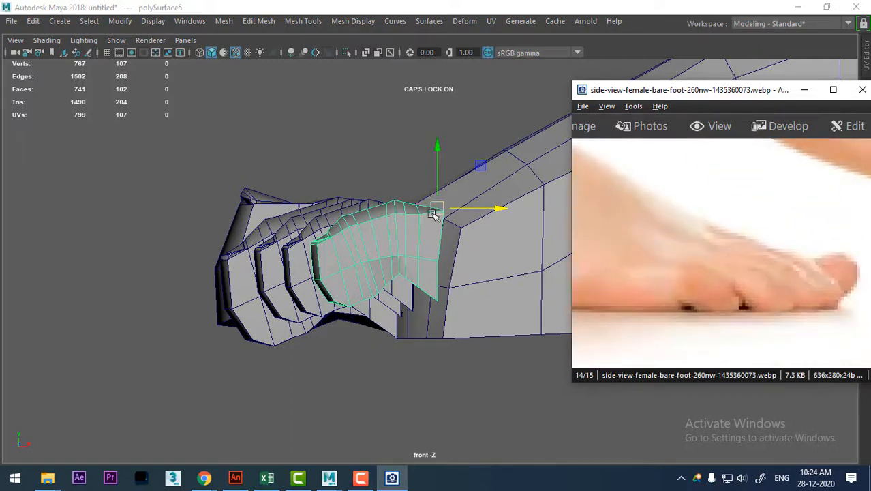
left_click_drag(438, 210, 435, 250)
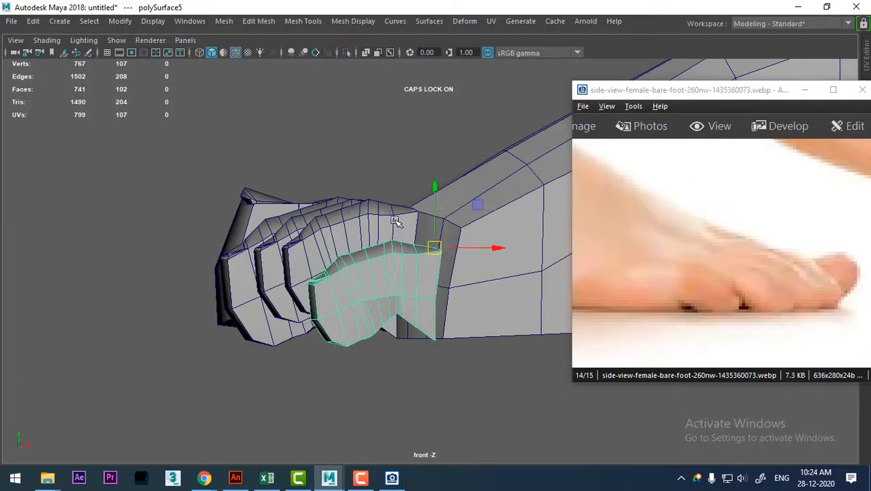
left_click(398, 219)
left_click_drag(410, 169, 416, 181)
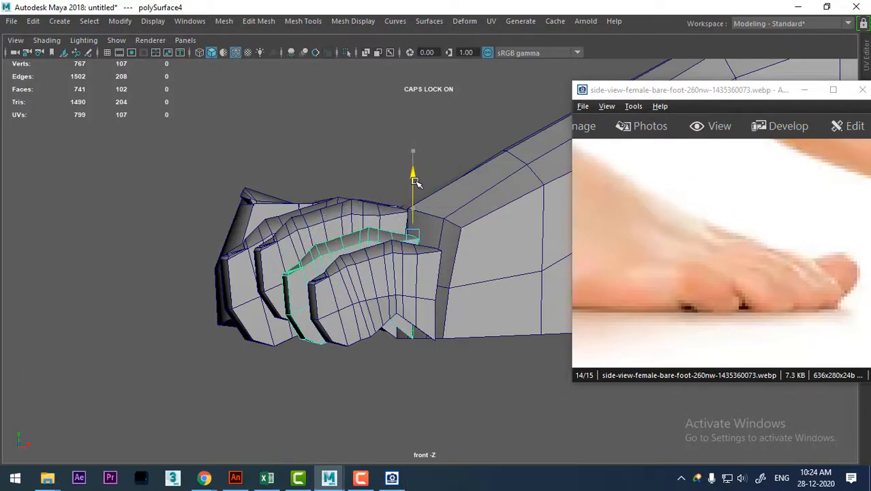
left_click(362, 205)
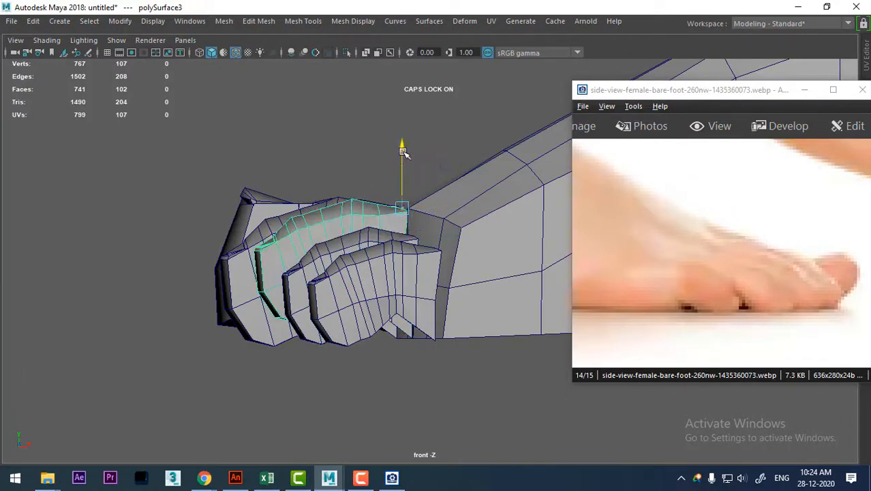
left_click_drag(403, 151, 403, 165)
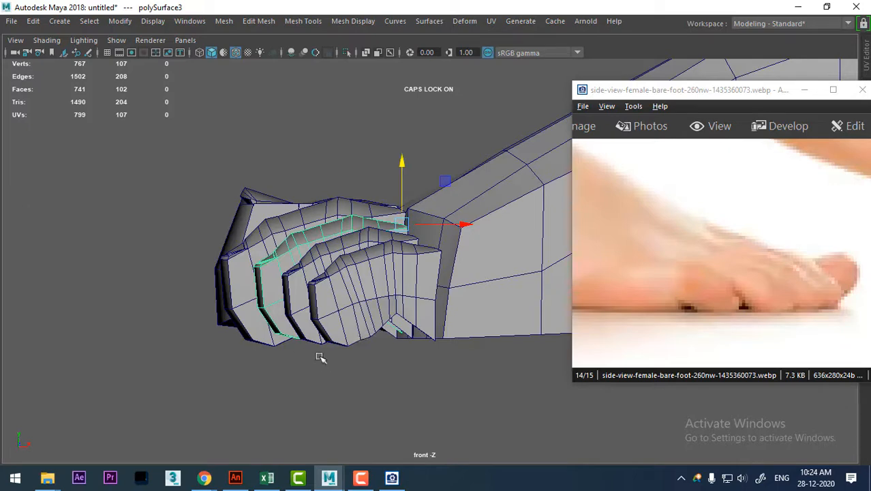
Preview the little toe smoothed and pull the bottom vertices of its pad slightly down with soft selection.
left_click(341, 325)
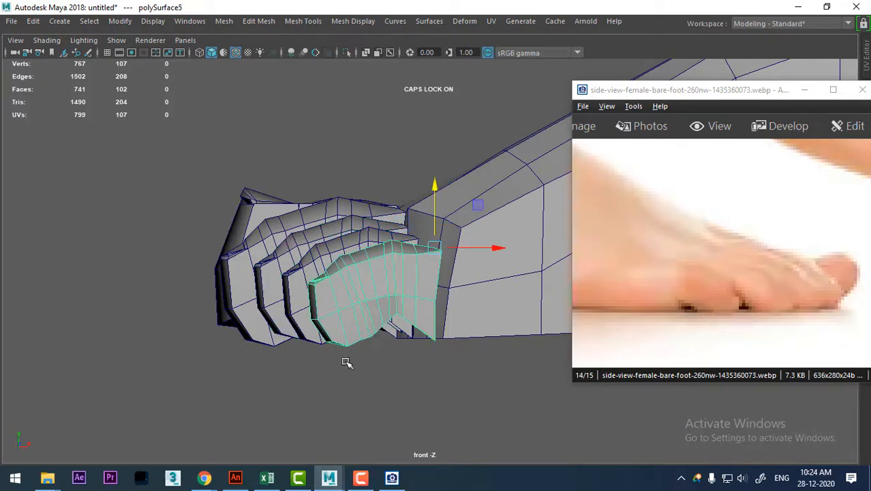
key("3")
right_click_drag(356, 275, 379, 324, "alt")
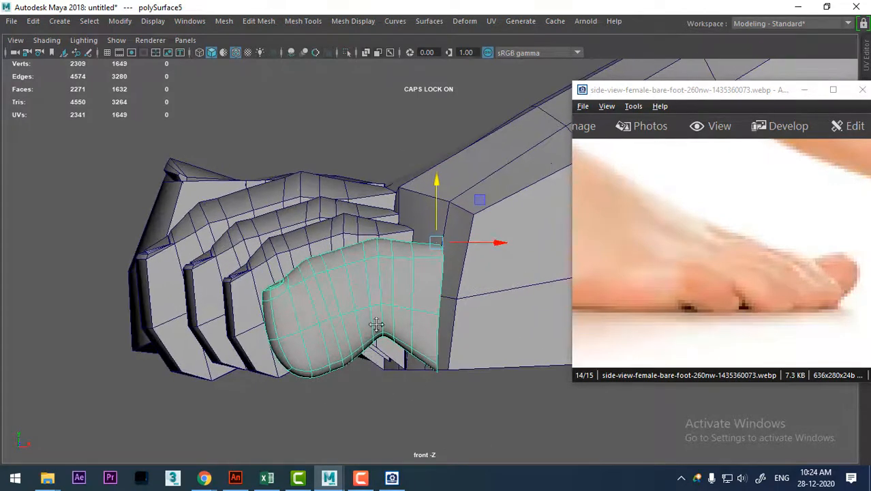
middle_click_drag(414, 382, 432, 324, "alt")
right_click_drag(395, 234, 312, 96)
left_click_drag(312, 95, 362, 345, "alt")
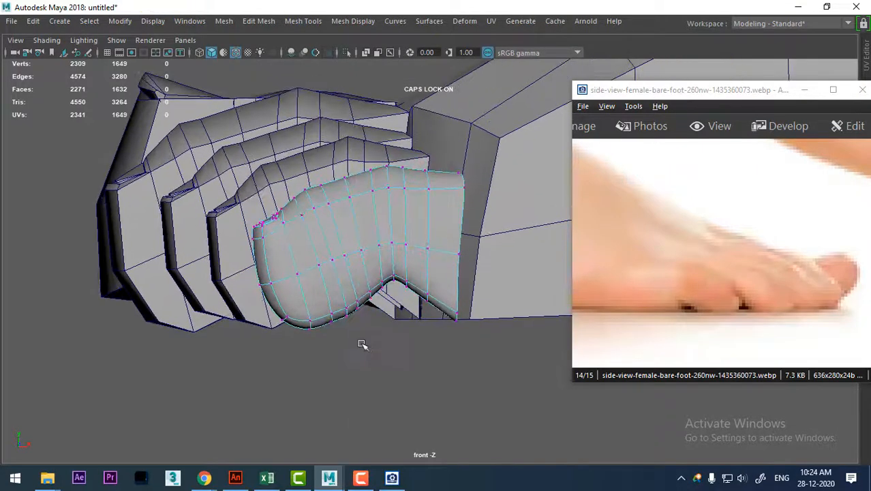
left_click_drag(349, 299, 300, 352)
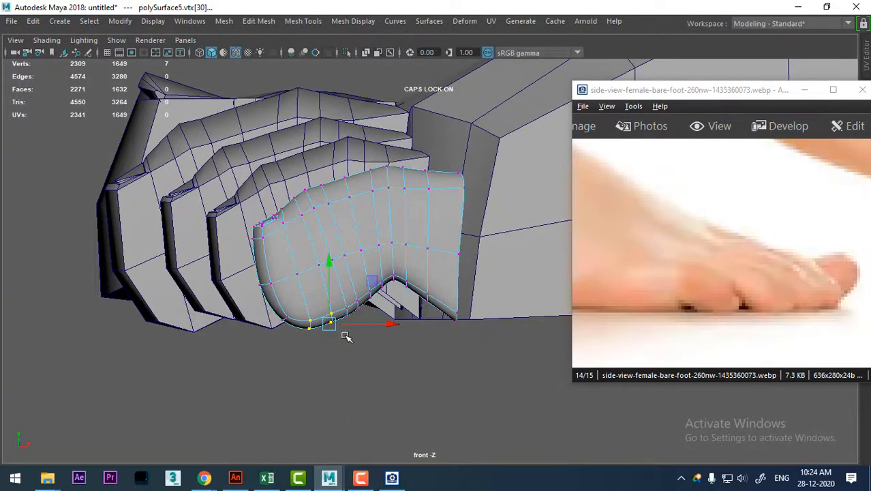
key("b")
mouse_move(331, 325)
left_mouse_down()
mouse_move(323, 343)
mouse_move(328, 333)
left_mouse_up()
key("b")
Adjust the vertices along the rear underside of the little toe's pad, turning soft selection off for finer moves.
scroll(391, 364, "up", 3)
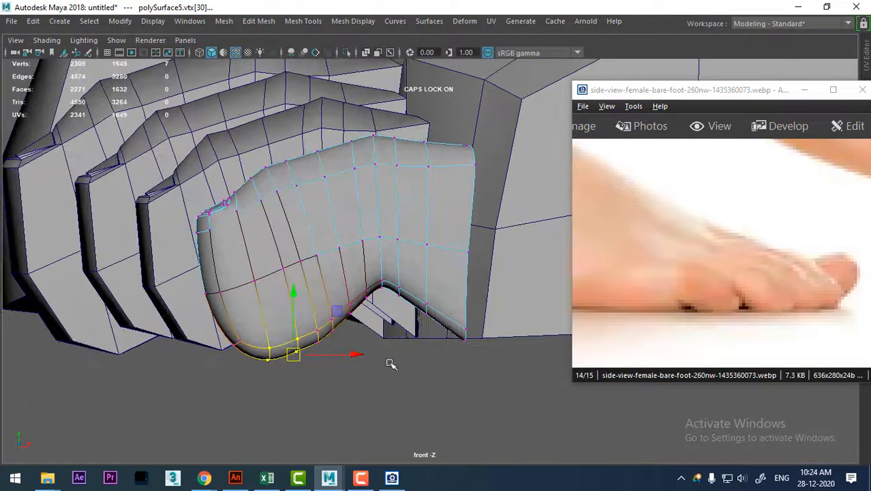
scroll(391, 365, "up", 4)
mouse_move(385, 296)
left_mouse_down()
mouse_move(345, 240)
mouse_move(374, 283)
left_mouse_up()
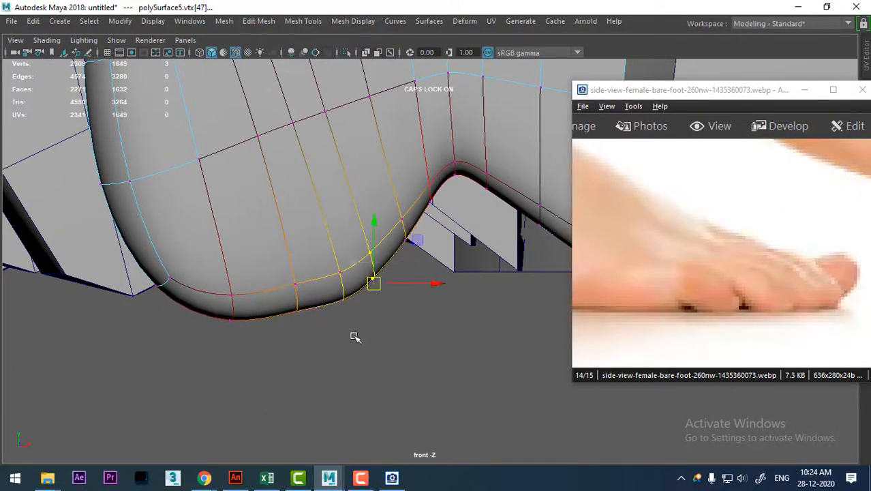
left_click_drag(355, 337, 297, 318)
key("b")
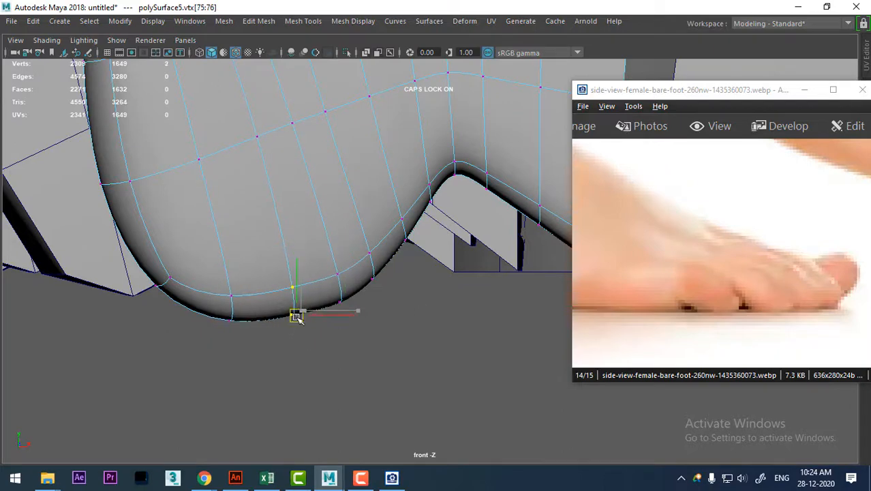
middle_click_drag(394, 252, 226, 332, "alt")
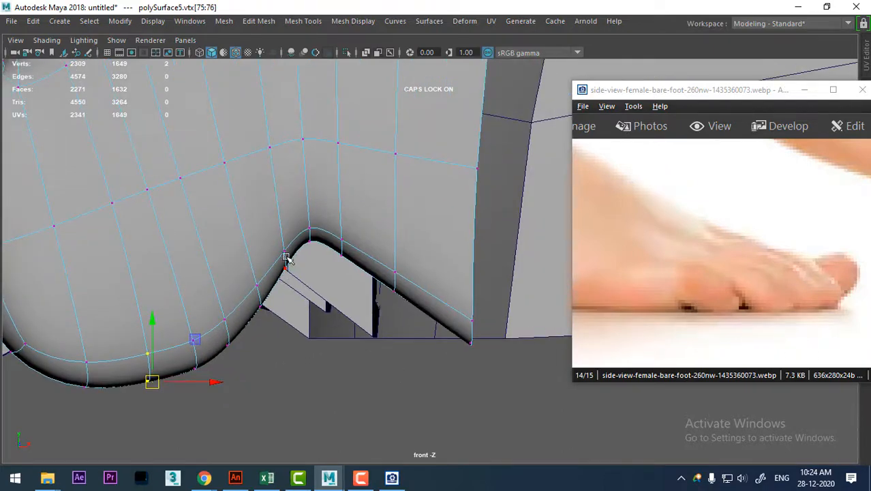
left_click_drag(290, 243, 231, 355)
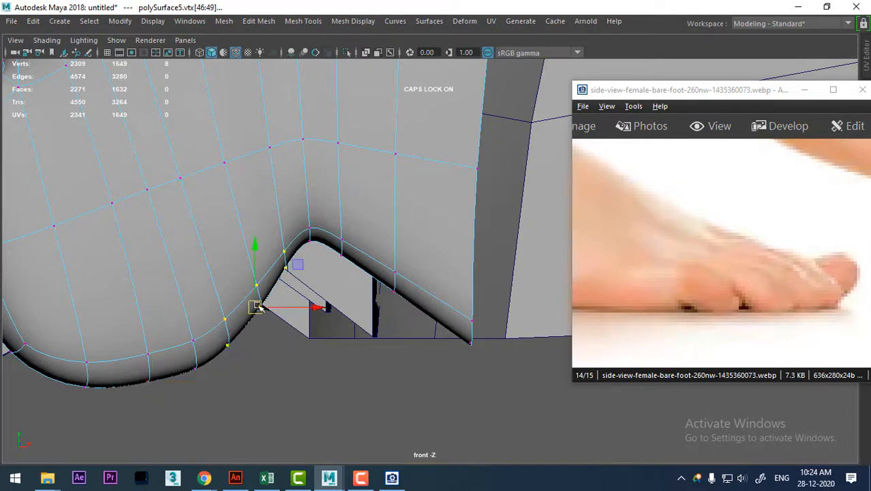
left_click_drag(257, 307, 260, 319)
left_click(297, 368)
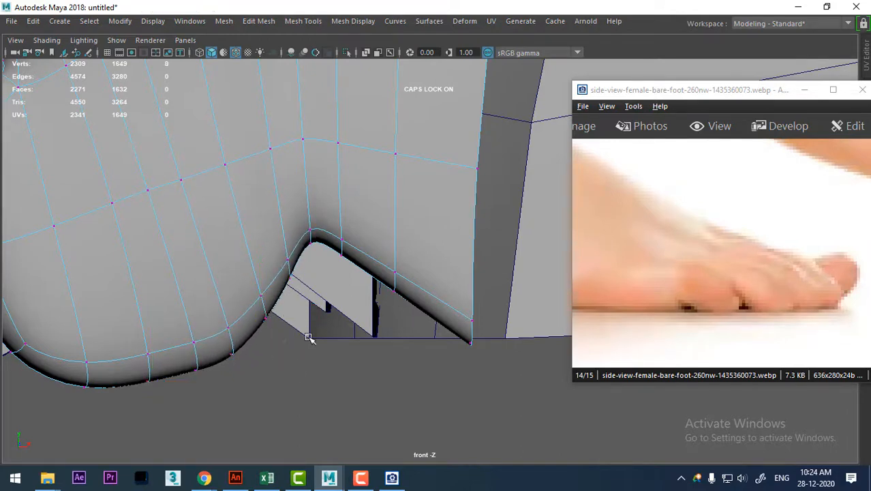
Lower the vertices at the crease behind the little toe's pad to make the notch shallower.
left_click_drag(310, 335, 255, 234)
left_click_drag(277, 187, 375, 264)
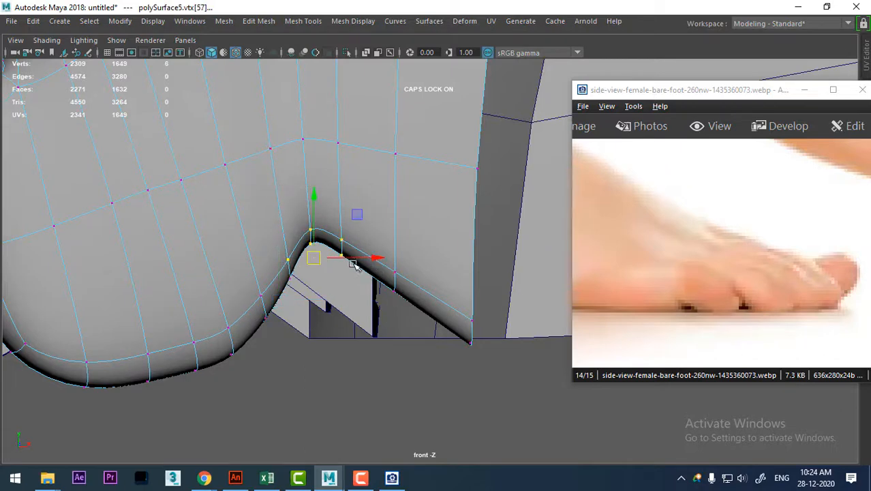
left_click_drag(276, 296, 317, 292, "shift")
left_click_drag(283, 357, 255, 286)
left_click_drag(270, 325, 275, 335)
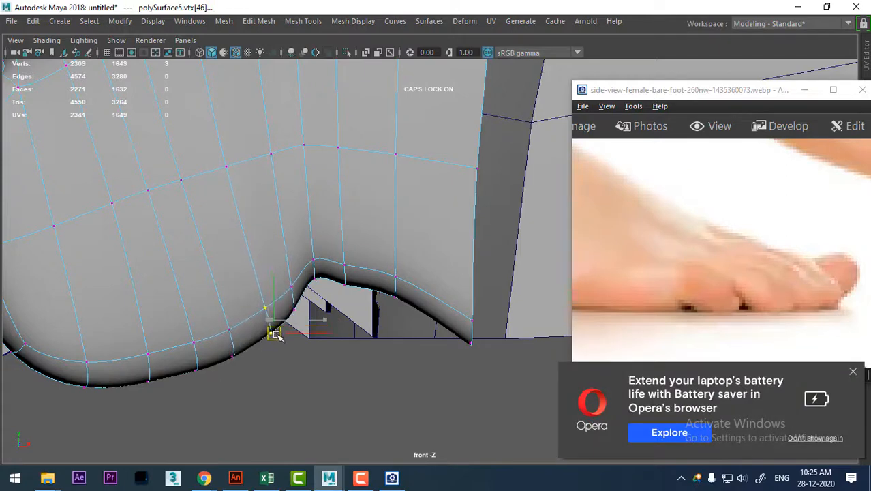
Fine-tune the remaining vertices between the crease and the base of the little toe for a smoother underside curve.
mouse_move(396, 316)
left_mouse_down()
mouse_move(387, 318)
mouse_move(401, 322)
left_mouse_up()
left_click_drag(366, 246, 334, 322)
left_click_drag(344, 290, 354, 297)
left_click_drag(285, 233, 320, 282)
right_click_drag(357, 369, 396, 308, "alt")
middle_click_drag(396, 308, 404, 371, "alt")
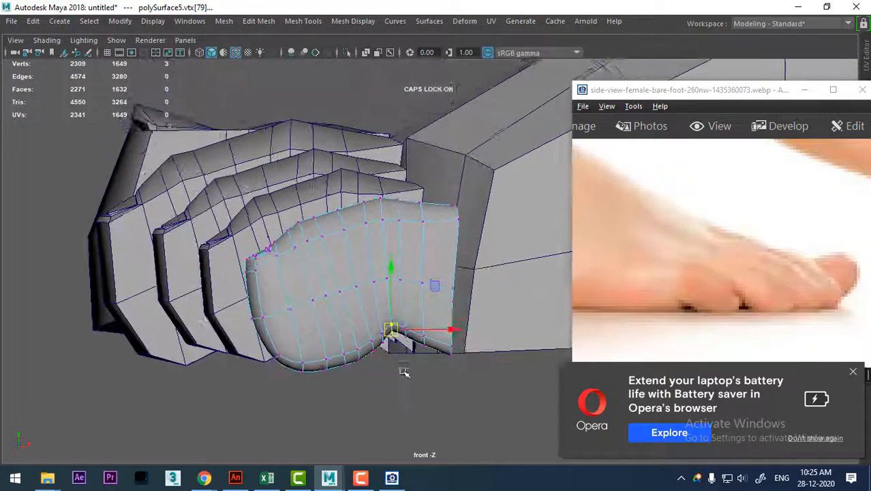
right_click_drag(386, 373, 393, 376, "alt")
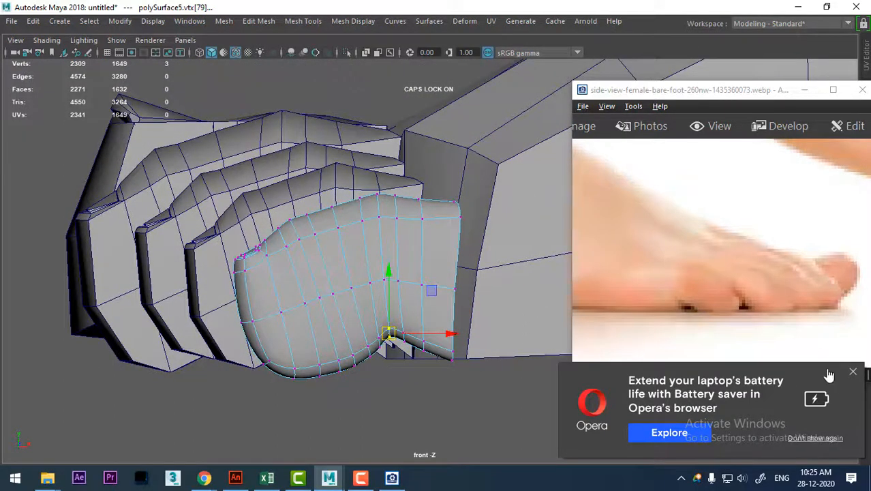
Dismiss the browser notification and bring up the woman-foot low-poly reference image, enlarged around the front view of the toes.
left_click(852, 375)
scroll(758, 266, "down", 1)
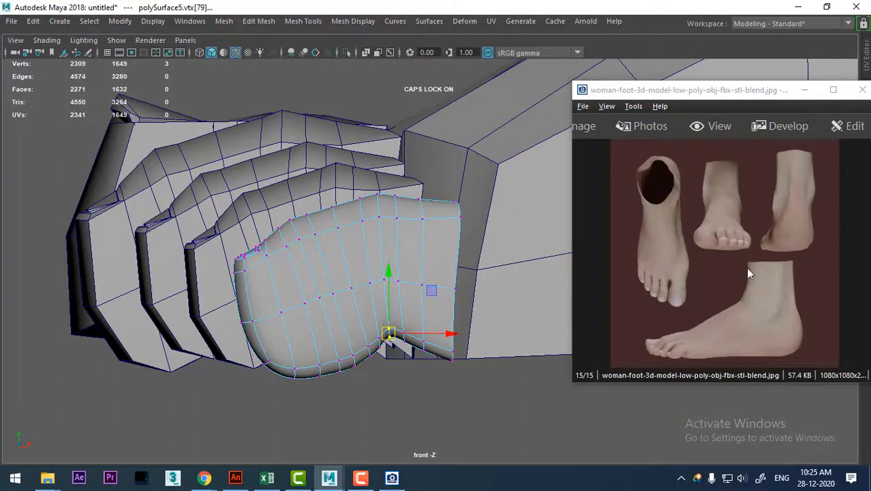
left_click(743, 270)
scroll(744, 270, "up", 3, "ctrl")
left_click_drag(697, 253, 724, 272)
Switch to the perspective view, face the toes from the front and put the foot body into vertex editing.
right_click_drag(411, 320, 405, 289, "alt")
key("space")
left_click_drag(405, 298, 393, 136)
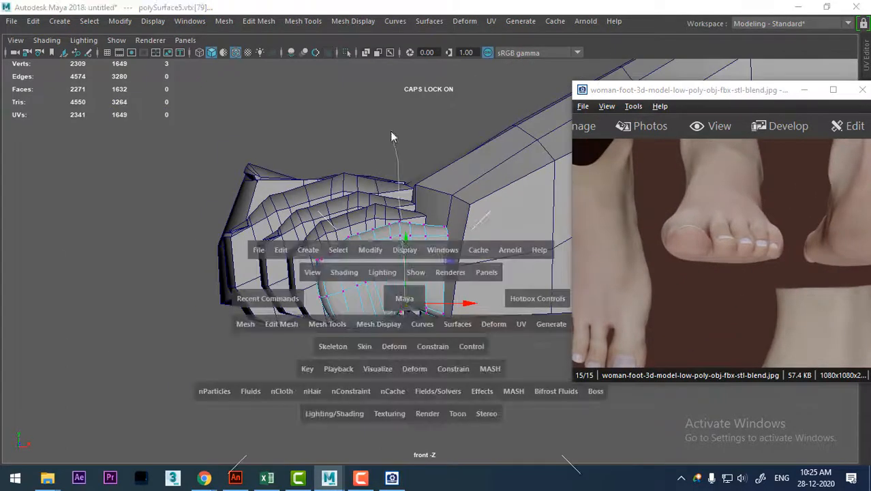
left_click_drag(436, 225, 510, 308, "alt")
right_click_drag(510, 308, 341, 288, "alt")
middle_click_drag(341, 288, 367, 213, "alt")
right_click_drag(367, 213, 340, 236, "alt")
middle_click_drag(340, 236, 389, 243, "alt")
right_click_drag(389, 243, 413, 243, "alt")
left_click(412, 244)
middle_click_drag(412, 243, 407, 212, "alt")
right_click_drag(423, 211, 365, 196)
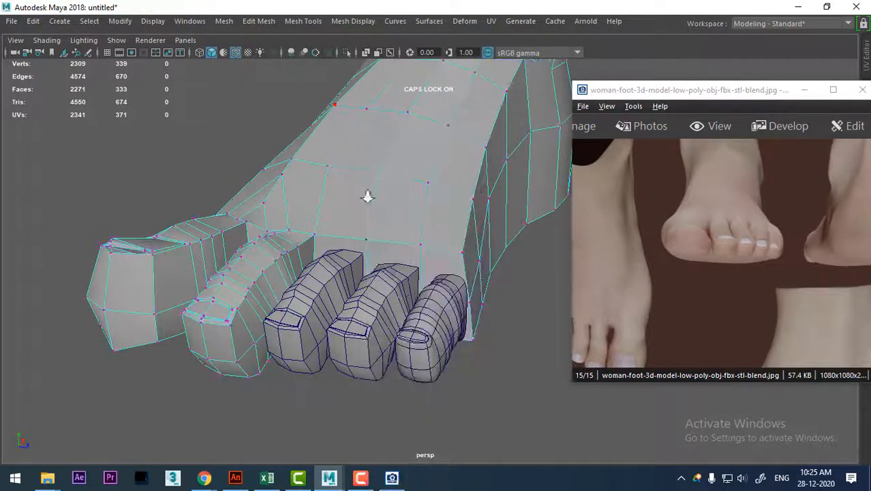
Lower the vertices of the foot body's front top edge above the smaller toes and return the foot to object mode.
scroll(363, 218, "up", 1)
left_click(363, 239)
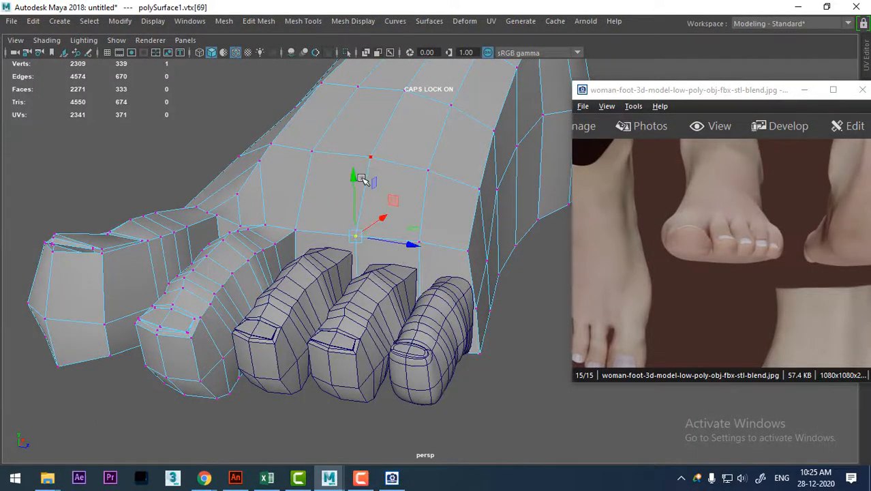
left_click_drag(353, 179, 355, 196)
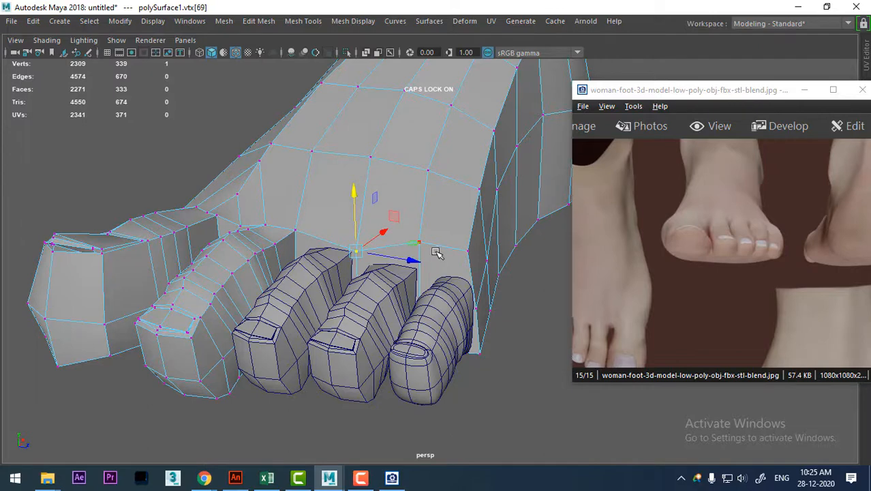
left_click(437, 253)
left_click_drag(424, 191, 479, 225)
left_click(461, 216)
left_click_drag(437, 272, 371, 270, "alt")
left_click_drag(369, 302, 479, 300, "alt")
right_click_drag(289, 260, 355, 92)
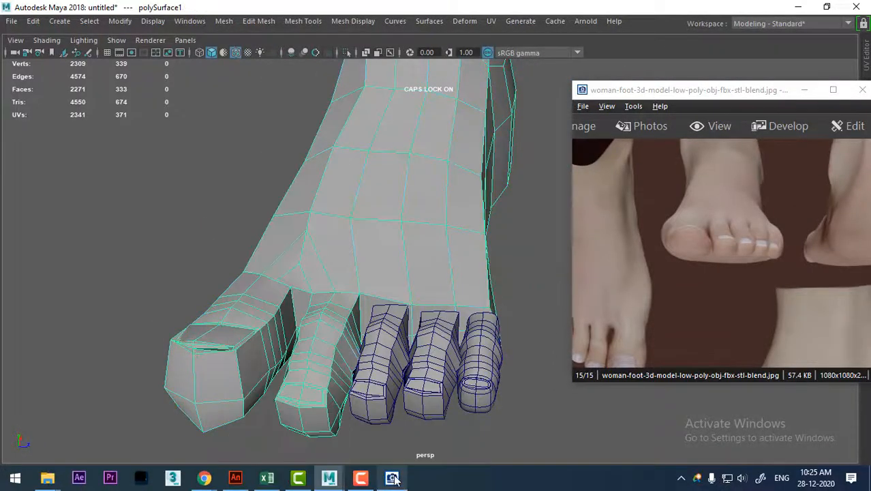